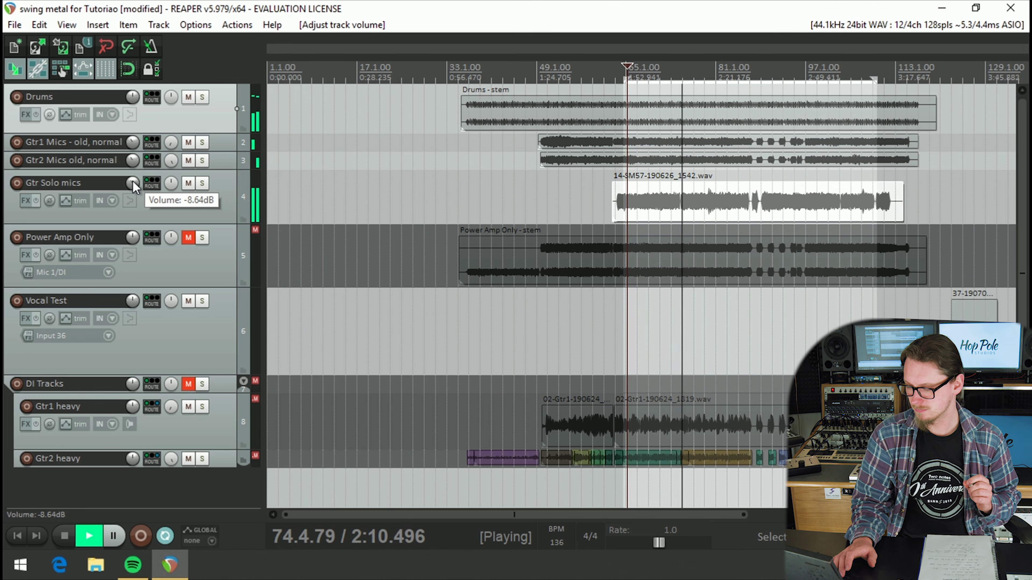
Stop playback, audition the Drums track briefly in solo, and unsolo it
key(space)
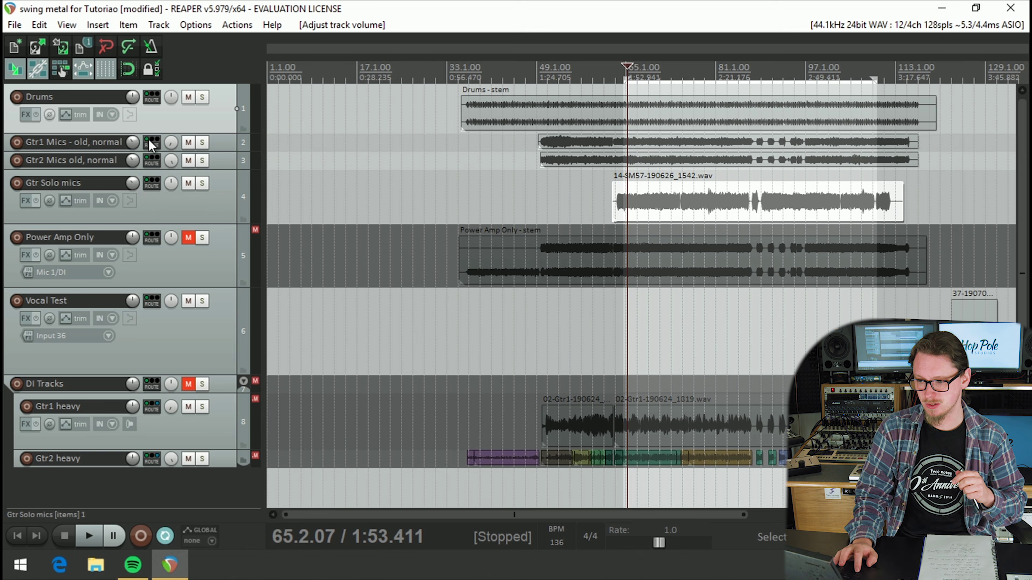
click(202, 97)
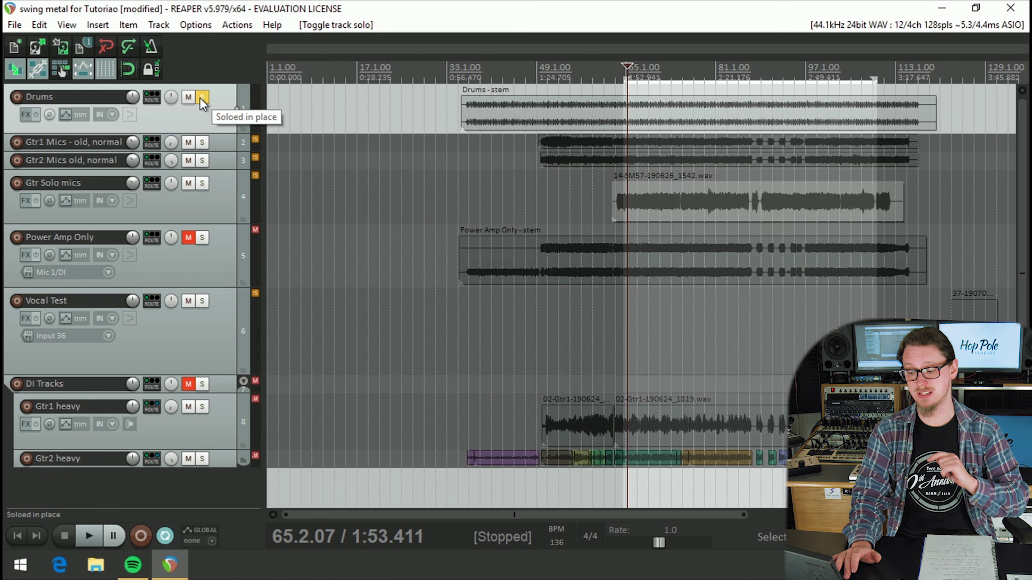
key(space)
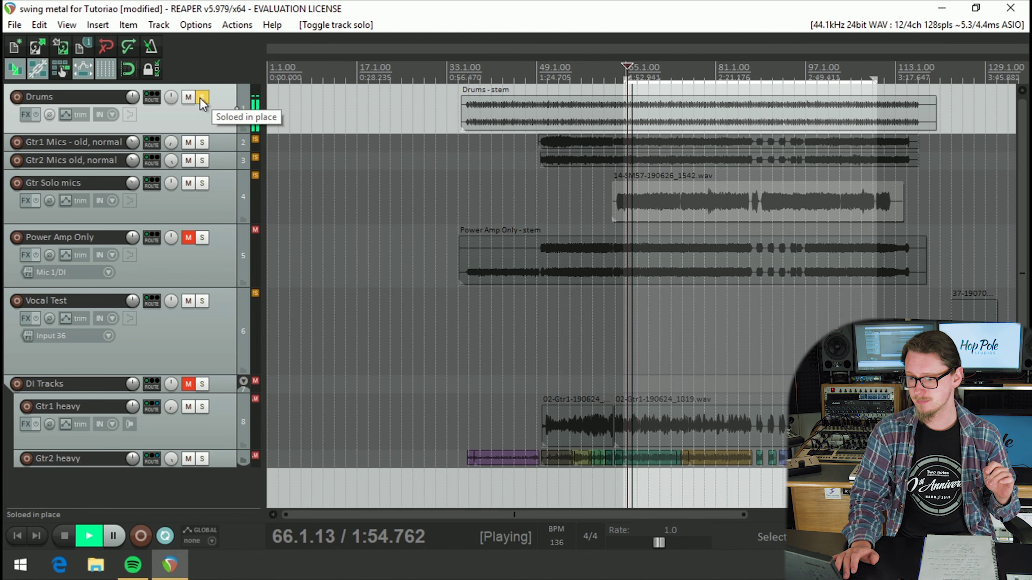
key(space)
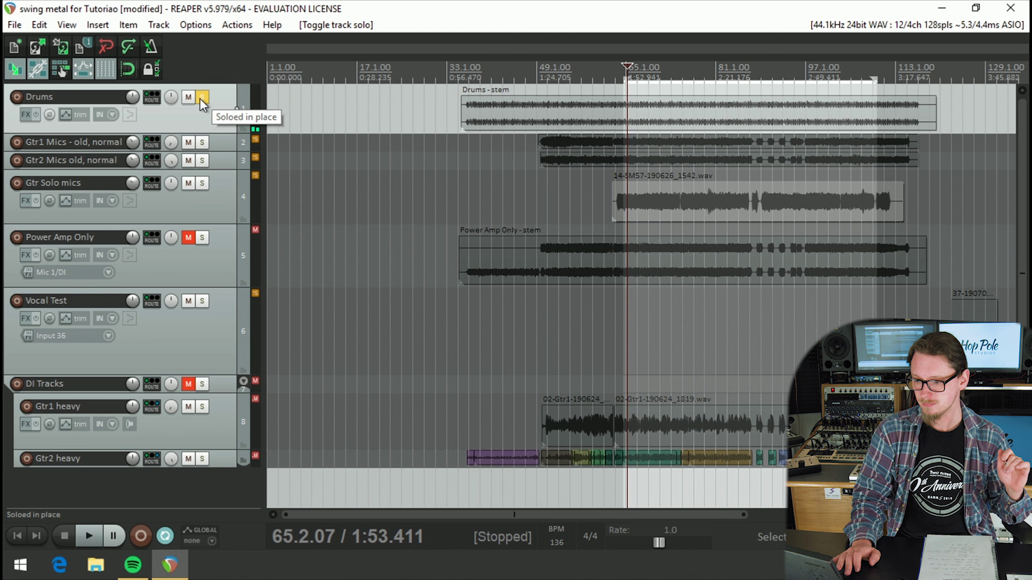
click(202, 97)
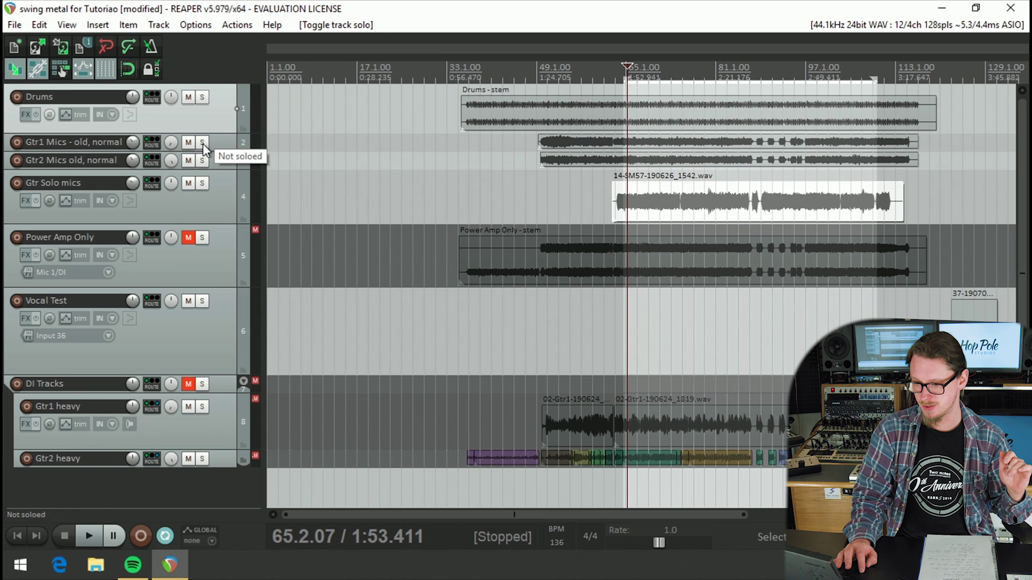
Audition the Gtr1 Mics and Gtr2 Mics tracks together in solo, and unsolo both
drag(201, 142, 204, 158)
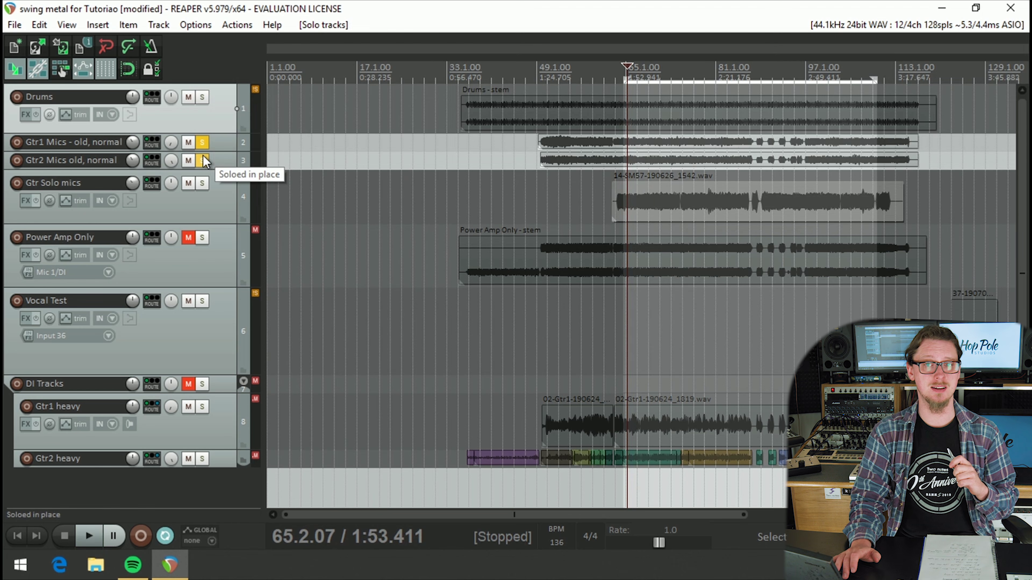
key(space)
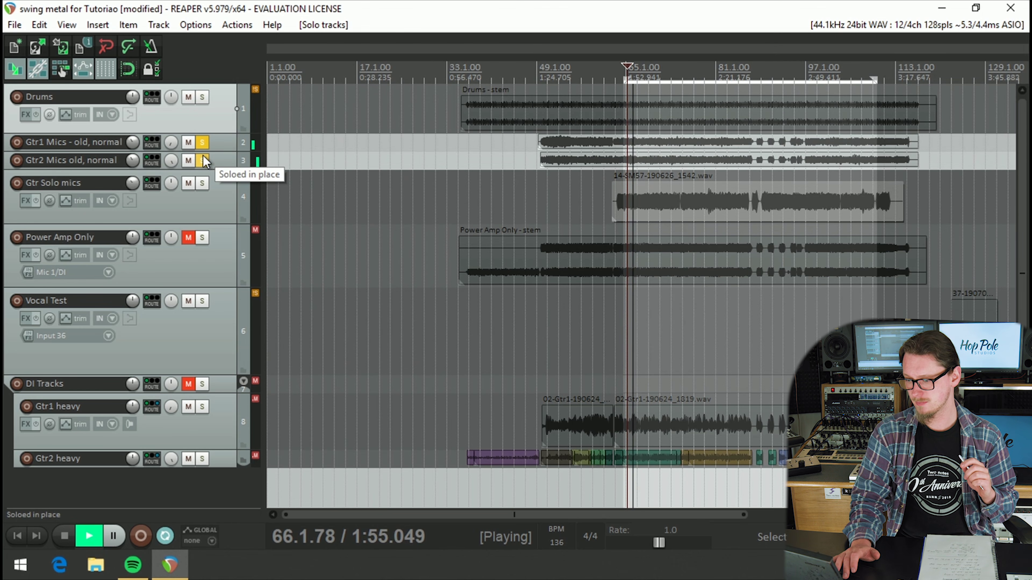
key(space)
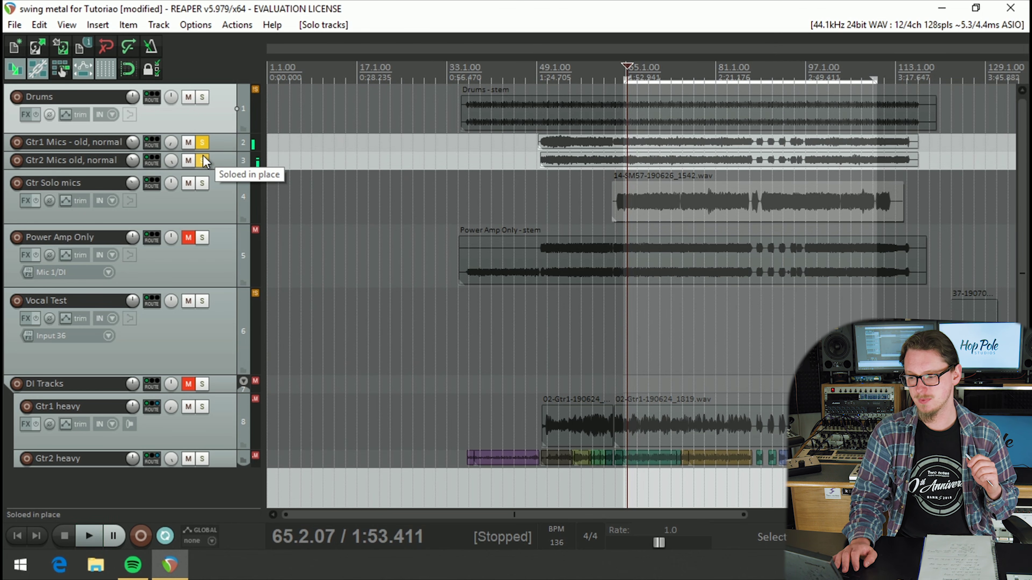
click(202, 158)
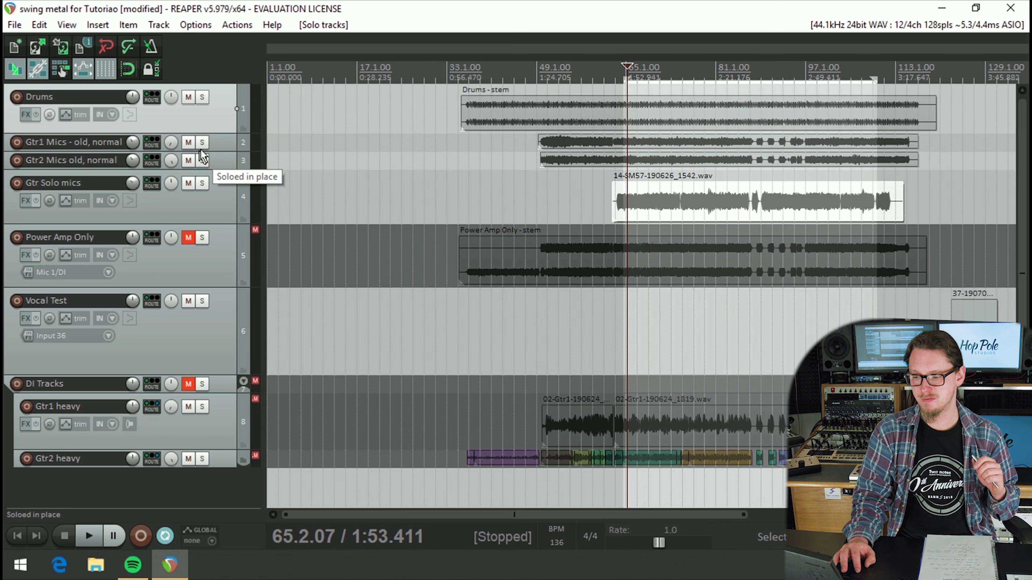
Audition the Gtr Solo mics track on its own in solo, and unsolo it
click(202, 183)
key(space)
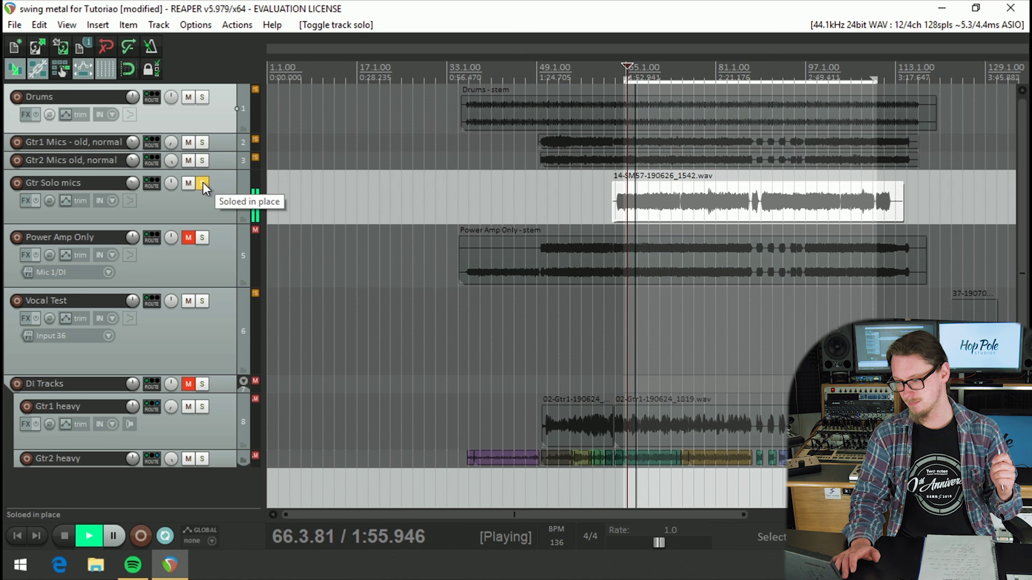
key(space)
click(202, 183)
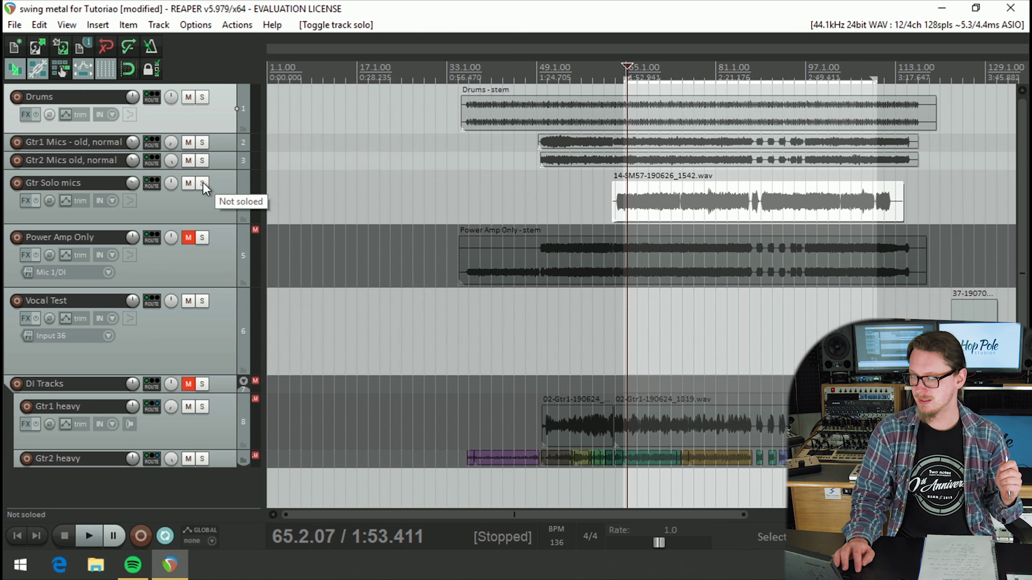
Play the recording on the Vocal Test track from about bar 123 and stop playback
click(954, 71)
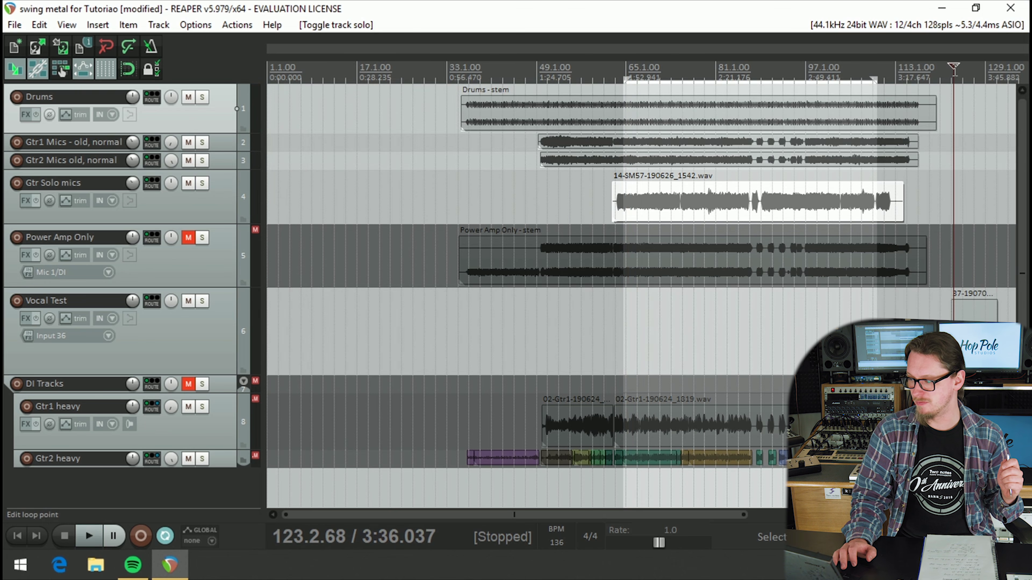
key(space)
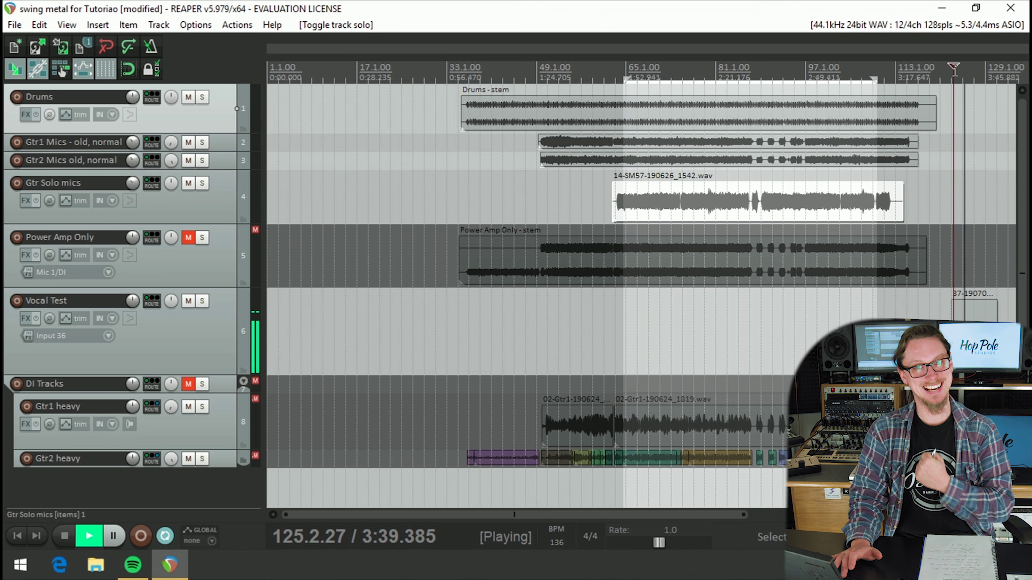
key(space)
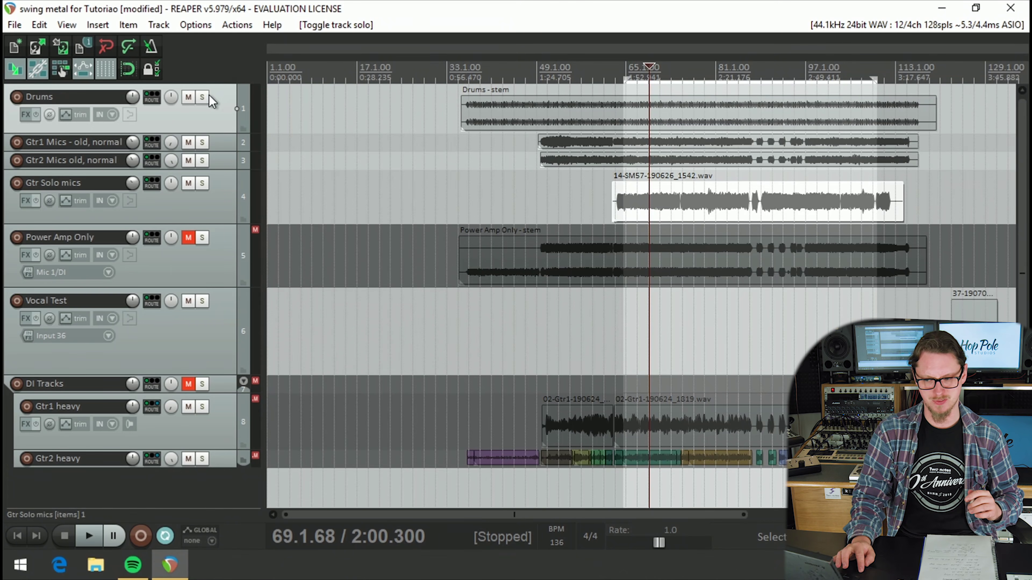
Solo the Drums track, enlarge its height to show the waveform clearly, and play a short passage
click(202, 96)
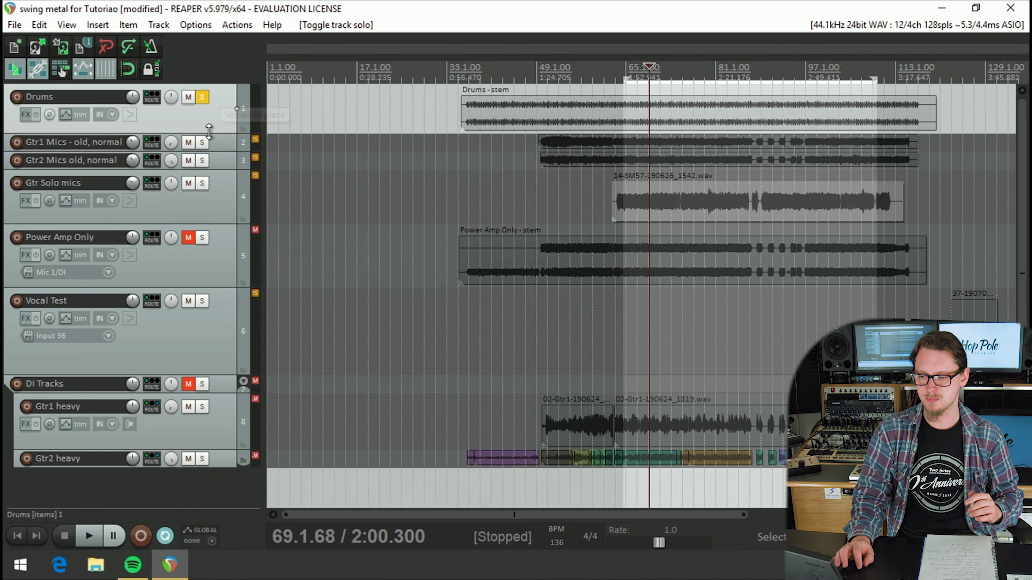
drag(224, 133, 224, 269)
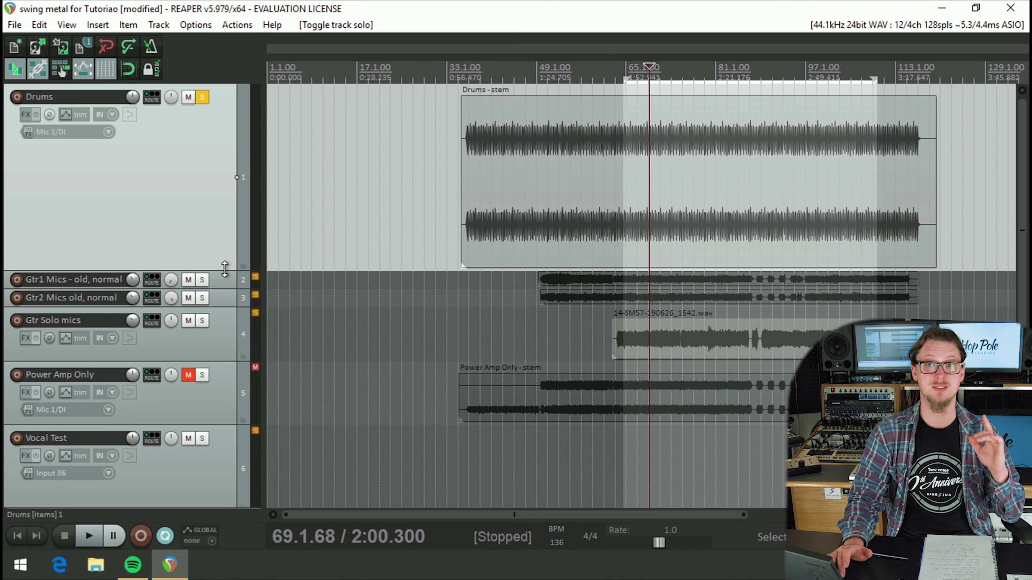
key(space)
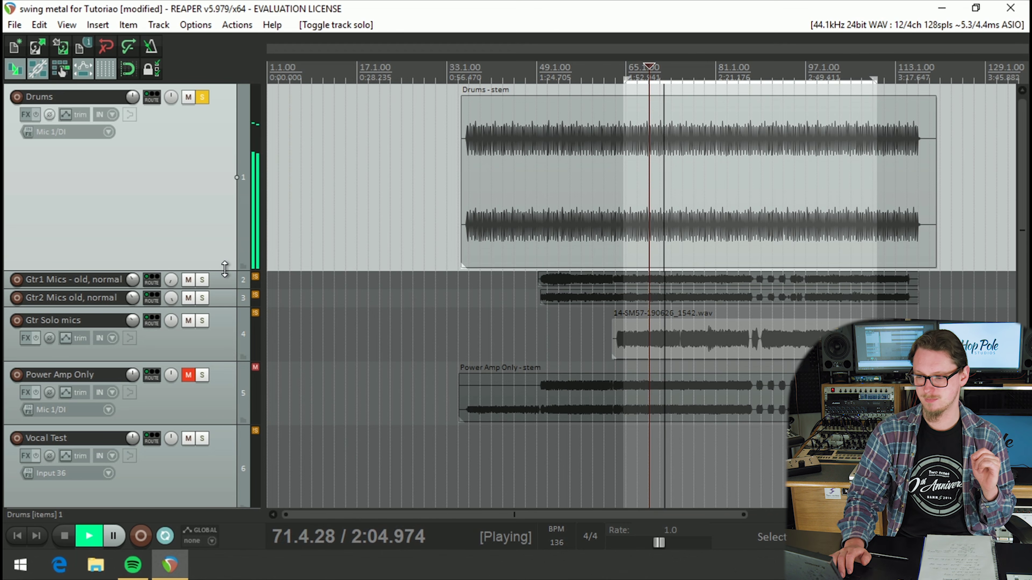
key(space)
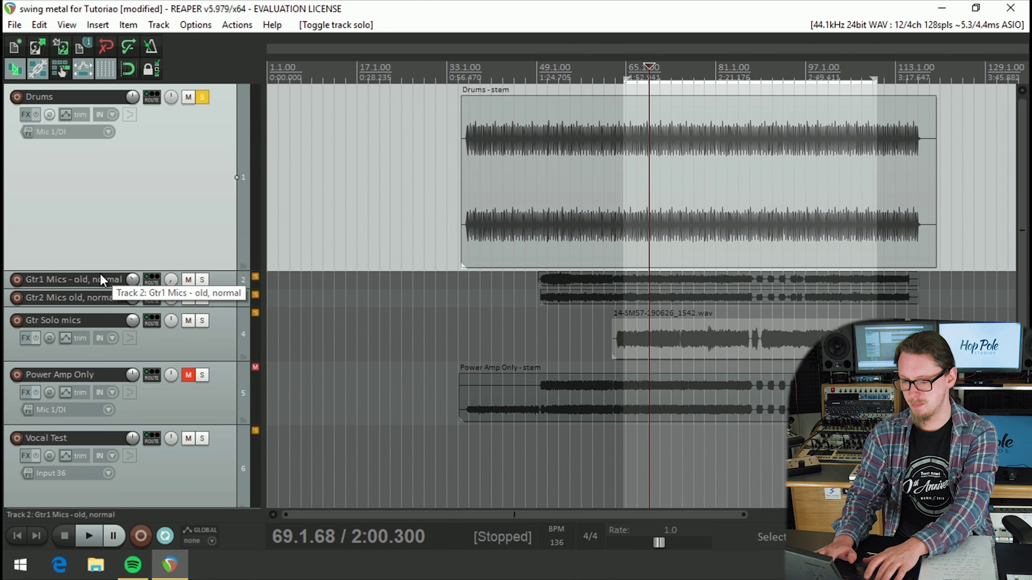
Show the mixer and move its window slightly upward over the arrangement
key(ctrl+m)
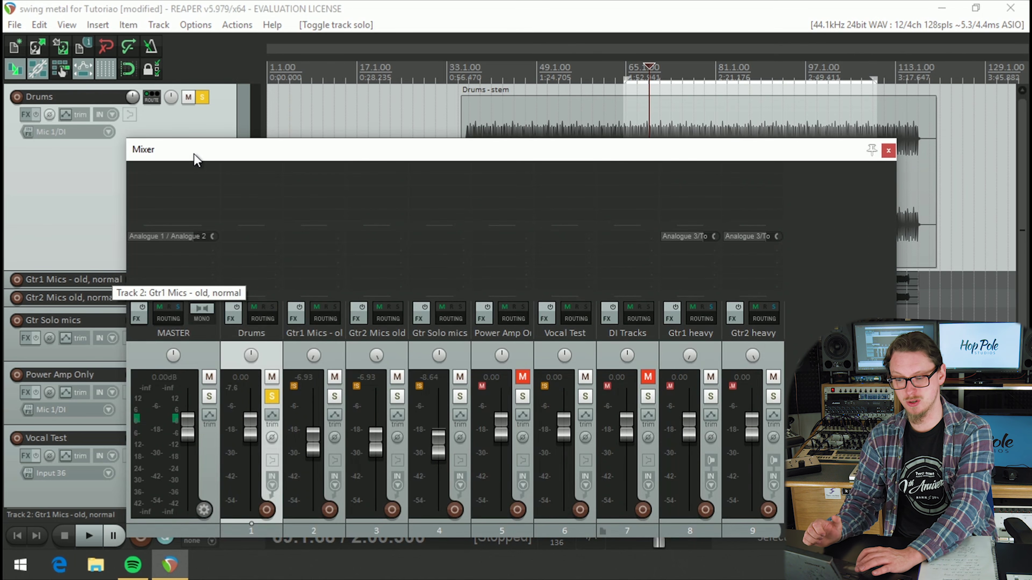
drag(208, 153, 205, 141)
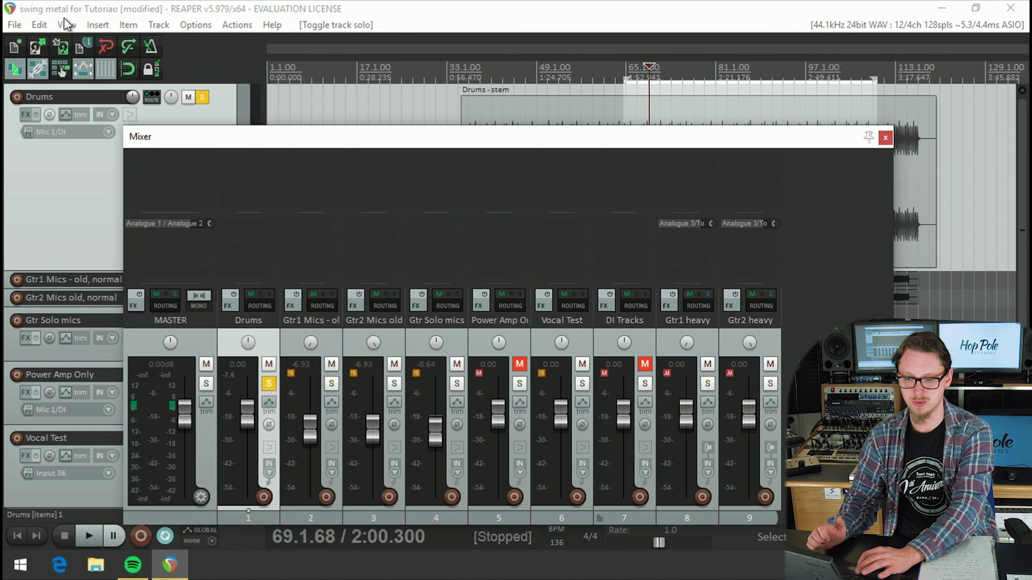
click(63, 26)
click(523, 130)
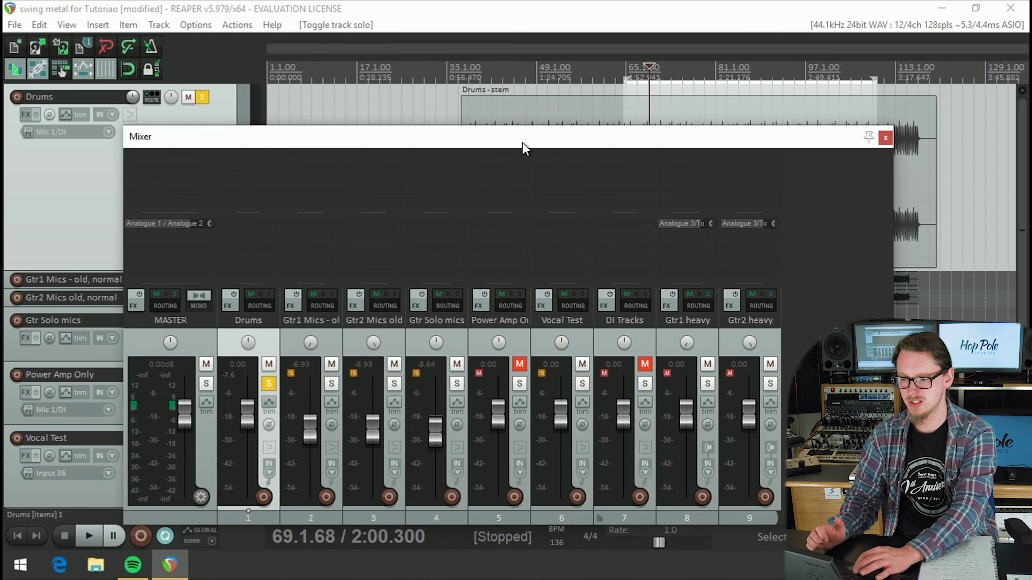
drag(522, 142, 521, 139)
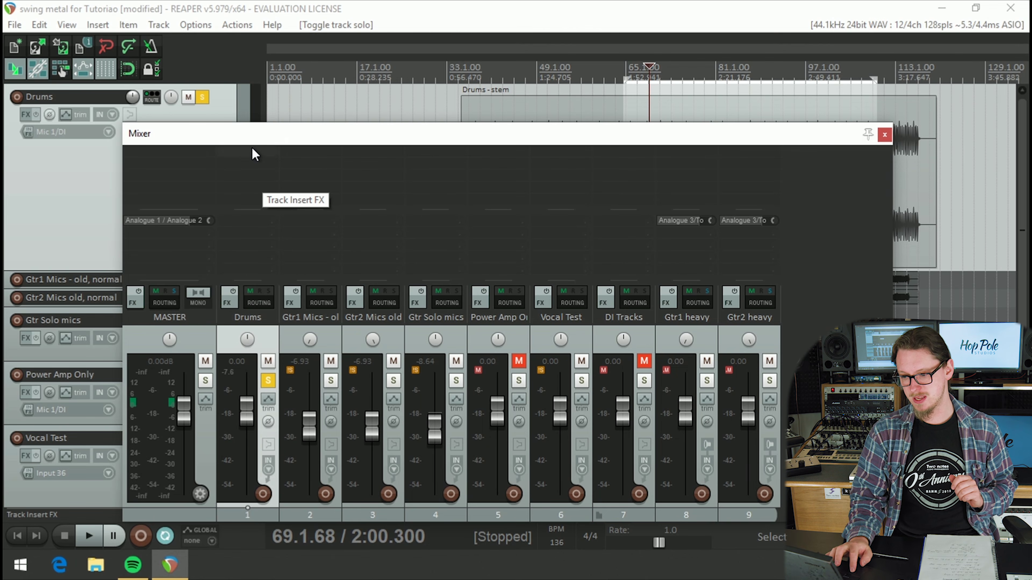
Add the VST: ReaComp (Cockos) compressor to the Drums track's effects
click(229, 300)
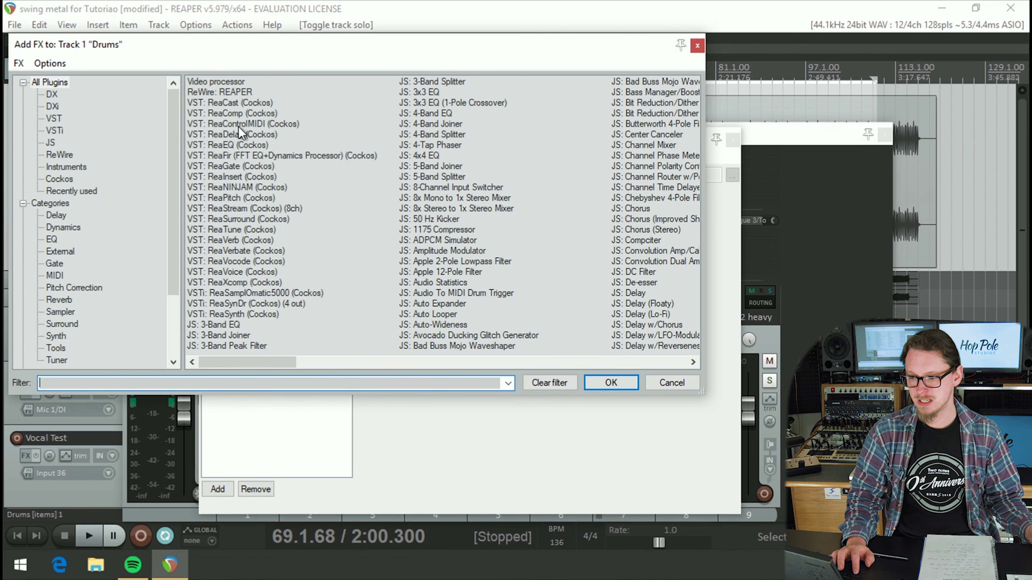
click(232, 113)
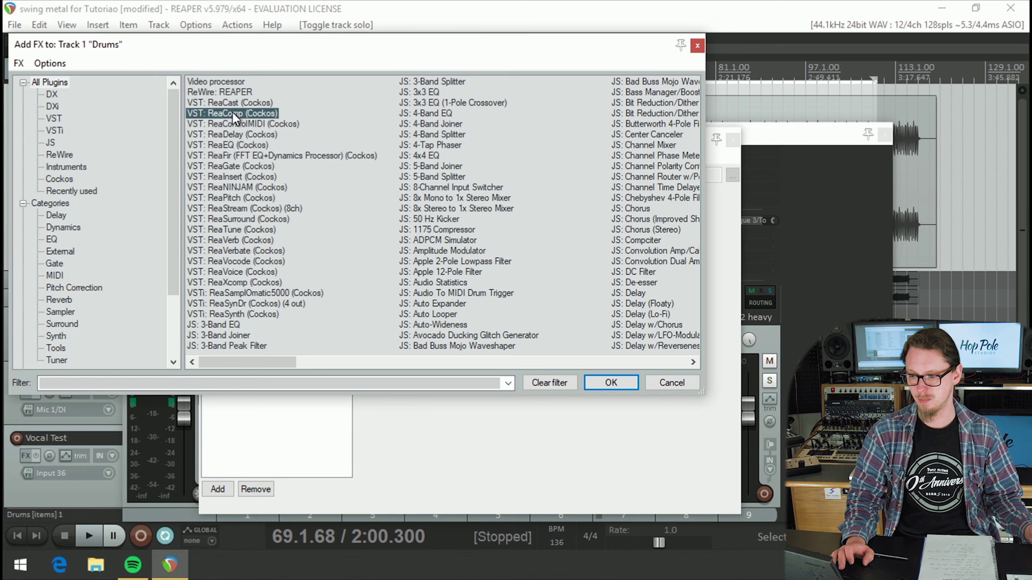
double_click(232, 114)
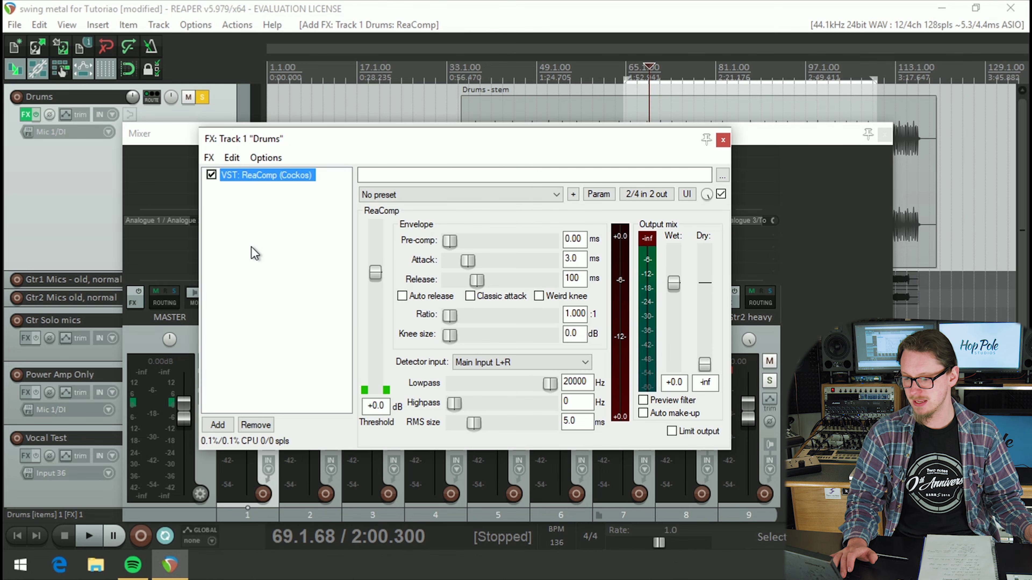
Play the soloed drums twice with ReaComp at its default settings to check the level meters
key(space)
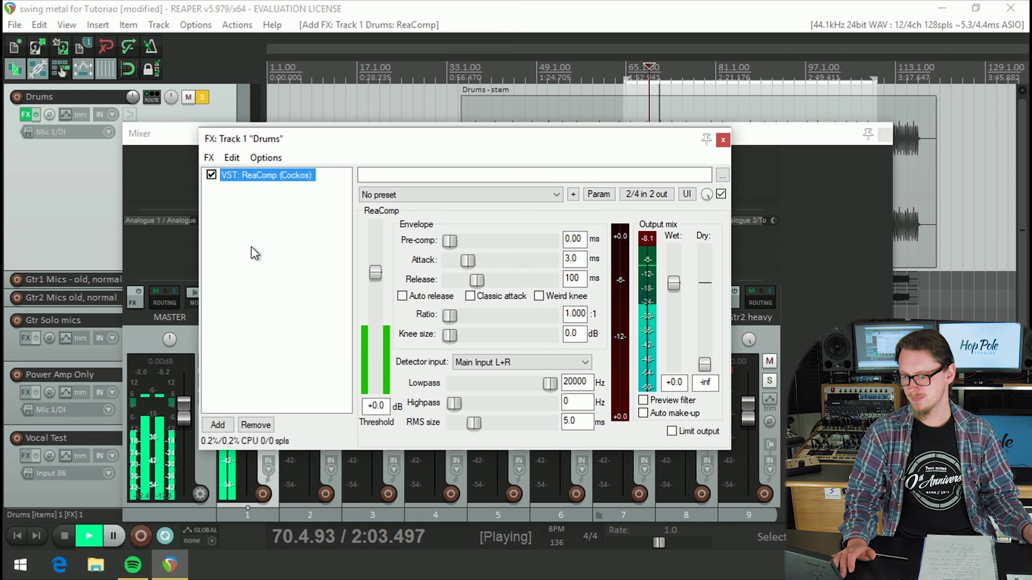
key(space)
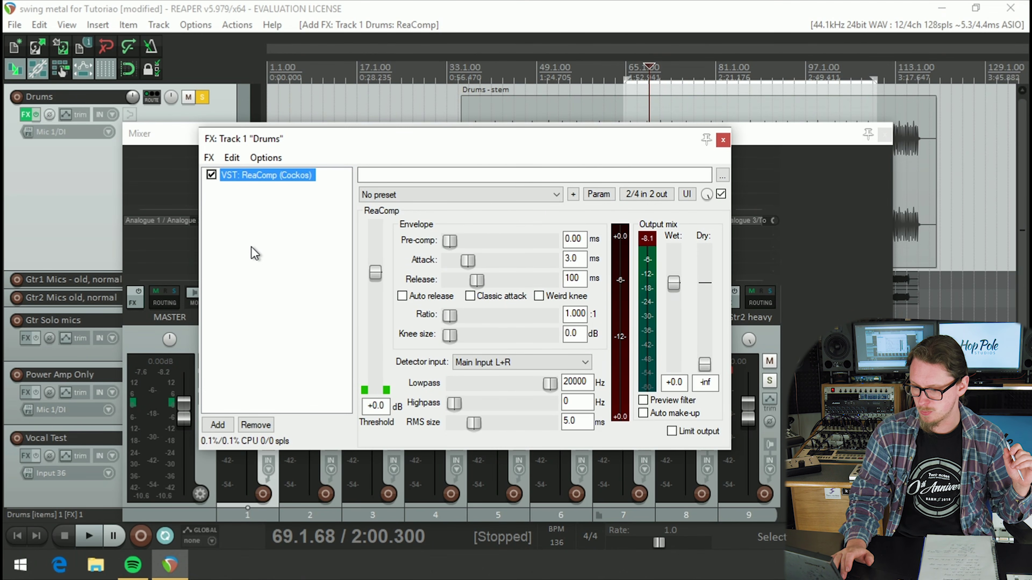
key(space)
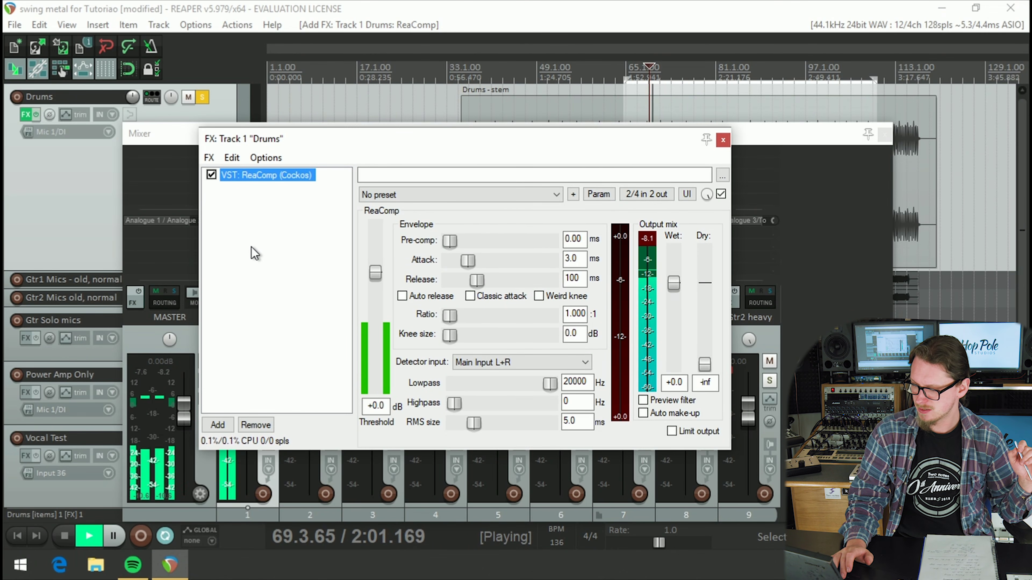
key(space)
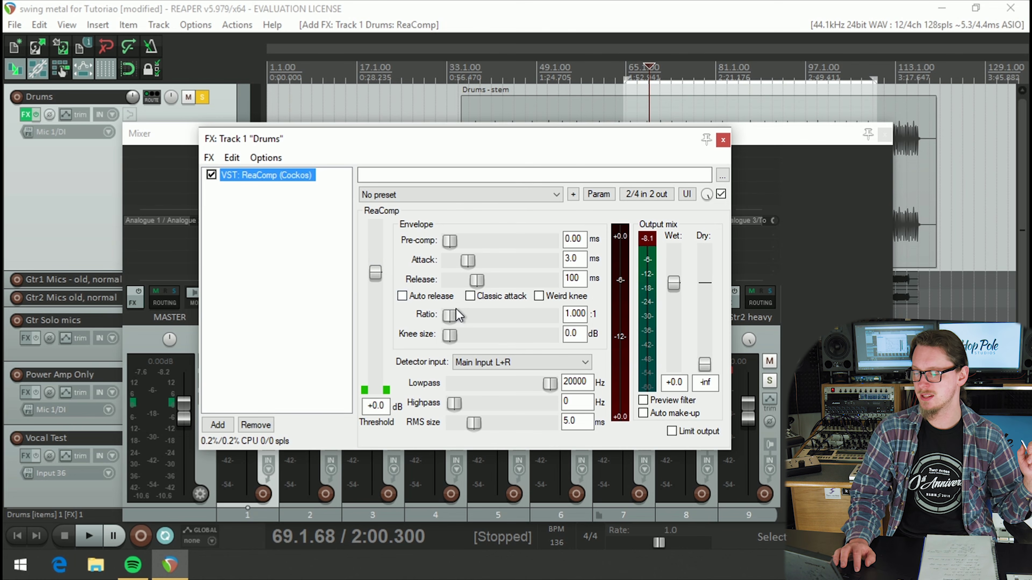
Adjust ReaComp's ratio on the Drums track, trying 18.5:1 and settling on about 3.04:1
drag(450, 325, 491, 325)
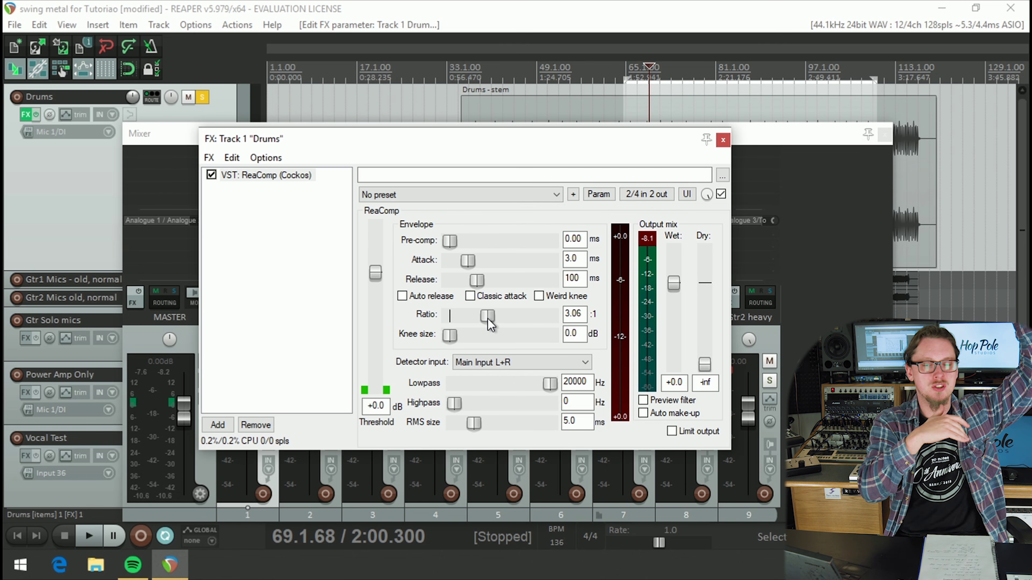
drag(488, 319, 515, 314)
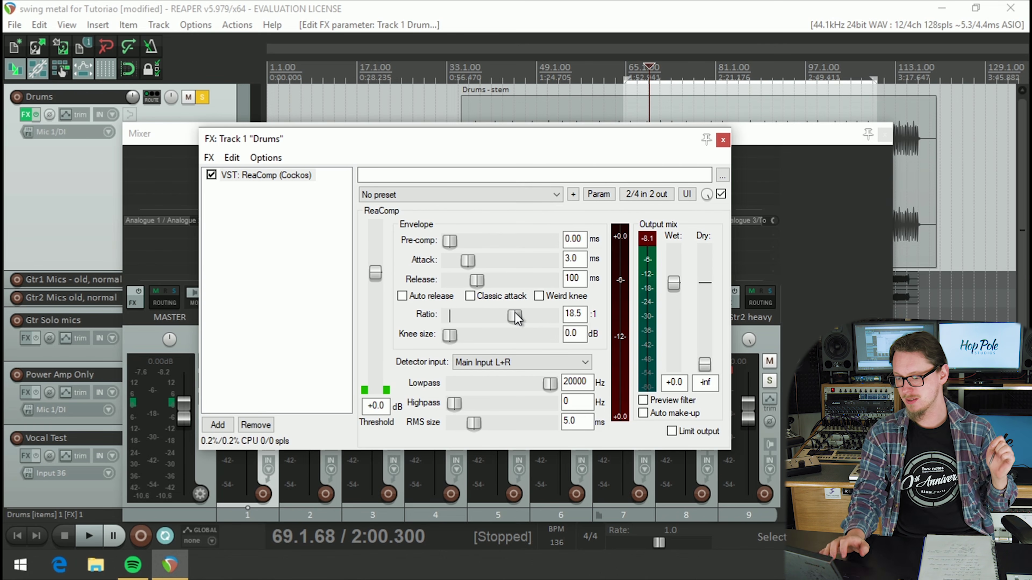
drag(516, 318, 488, 324)
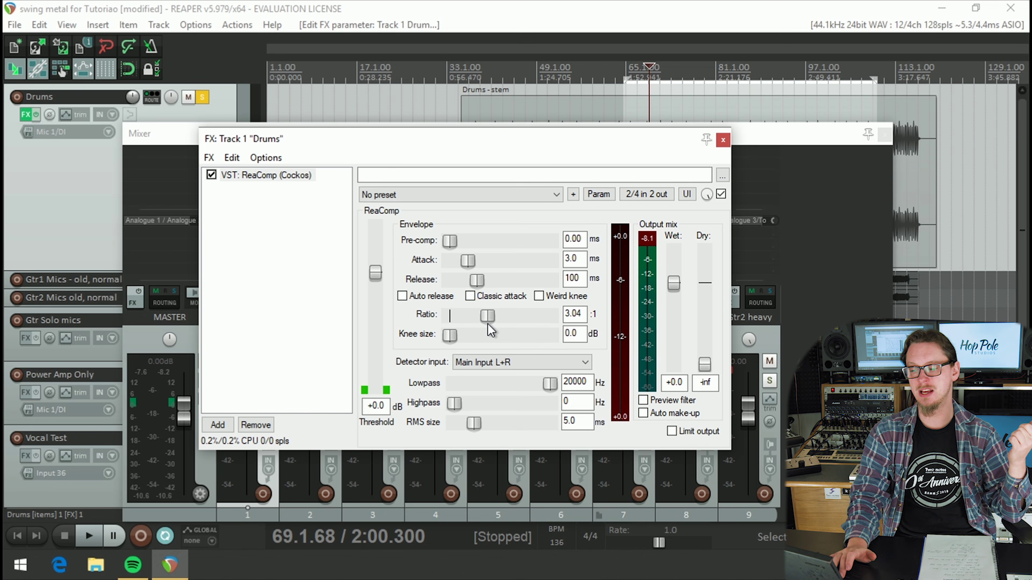
Play the drums briefly with the new ratio and lower ReaComp's threshold to about -5.3 dB
key(space)
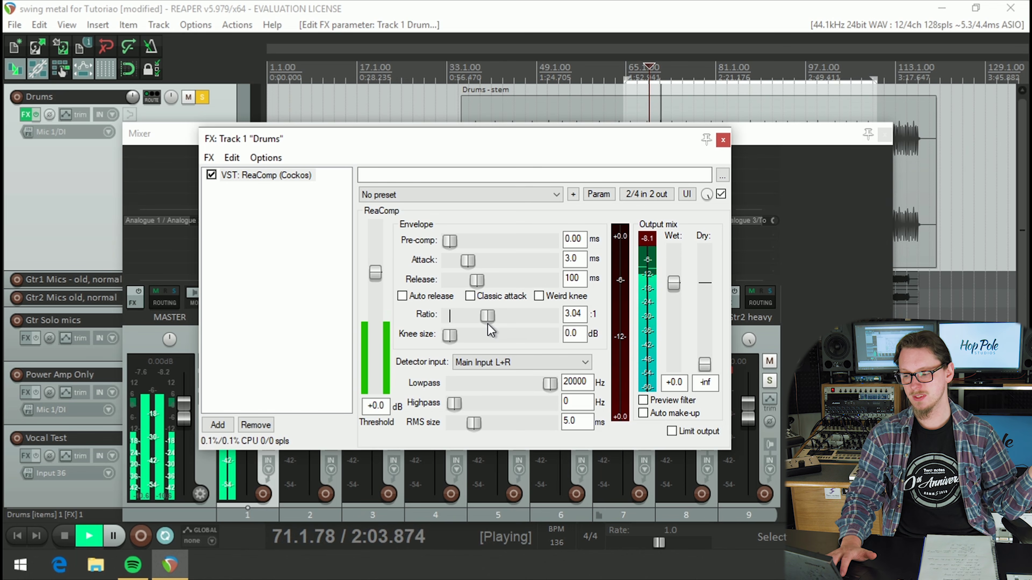
key(space)
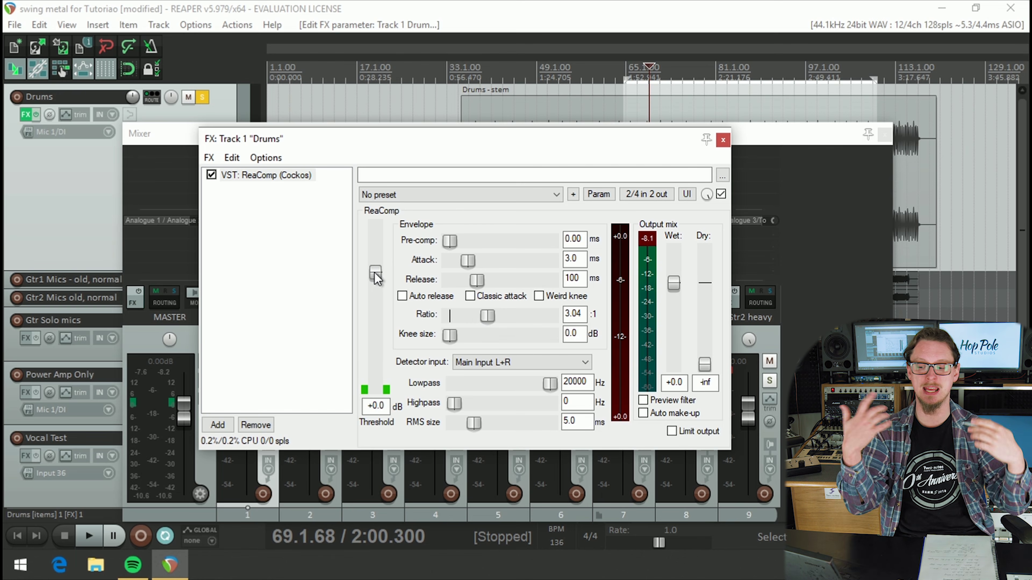
drag(375, 274, 376, 292)
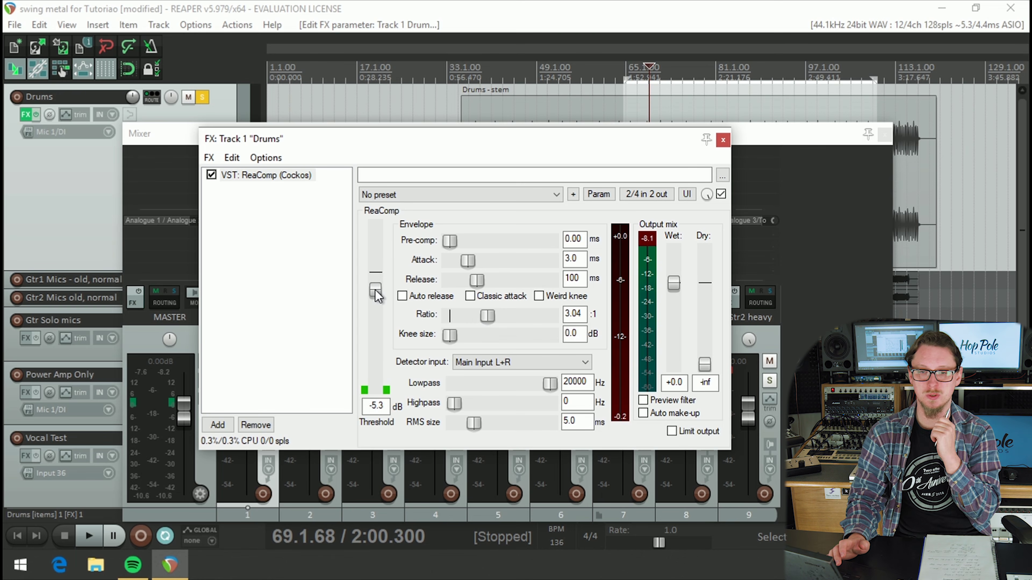
Lower ReaComp's threshold to about -30.8 dB while the drums play, and replay them to check the gain reduction
key(space)
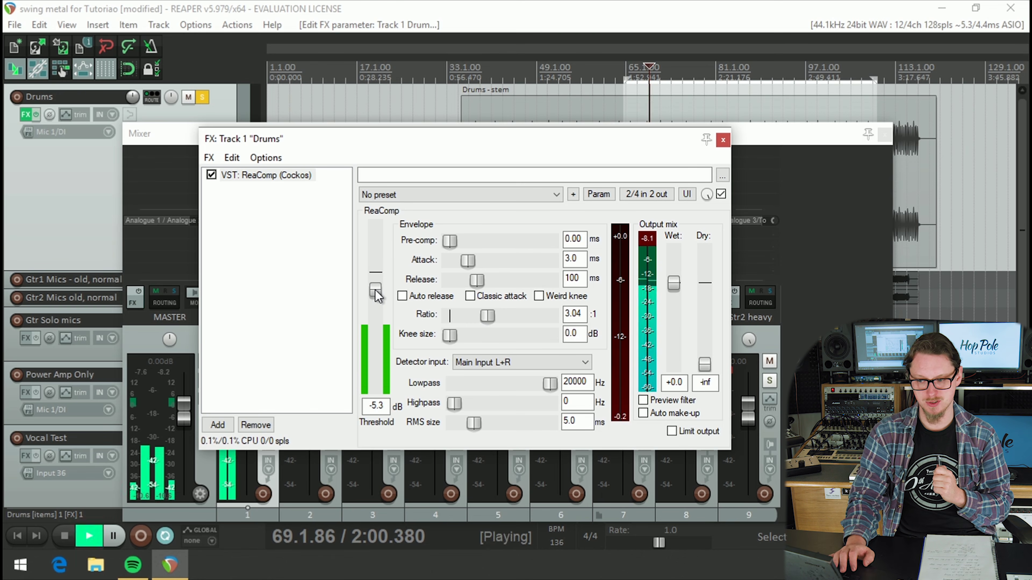
drag(374, 296, 372, 355)
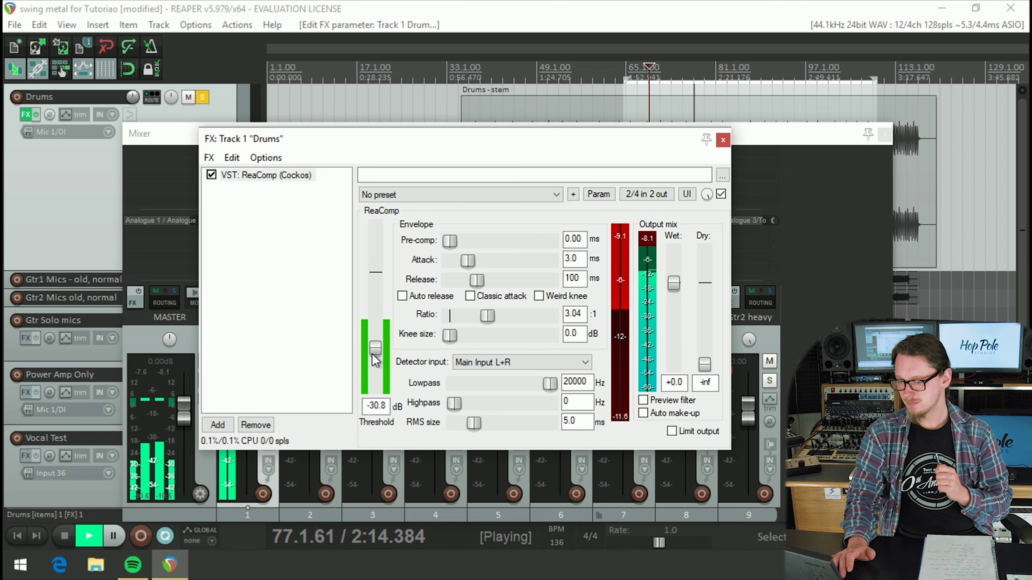
key(space)
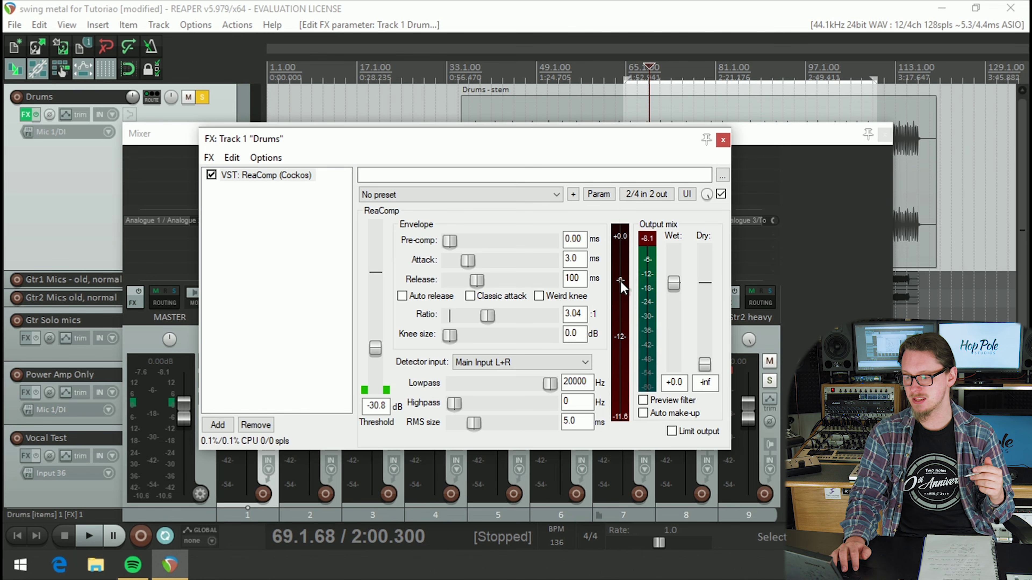
key(space)
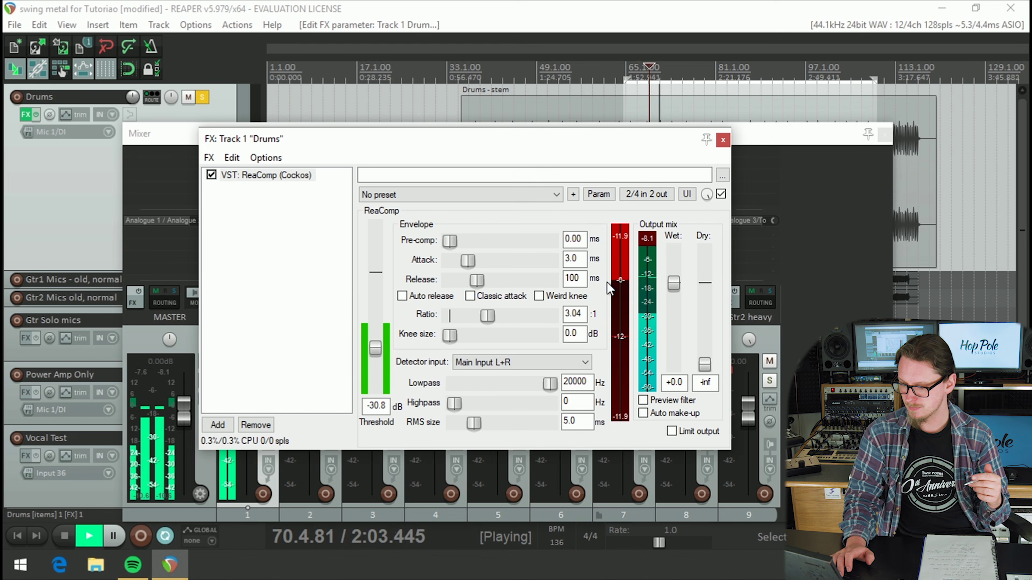
key(space)
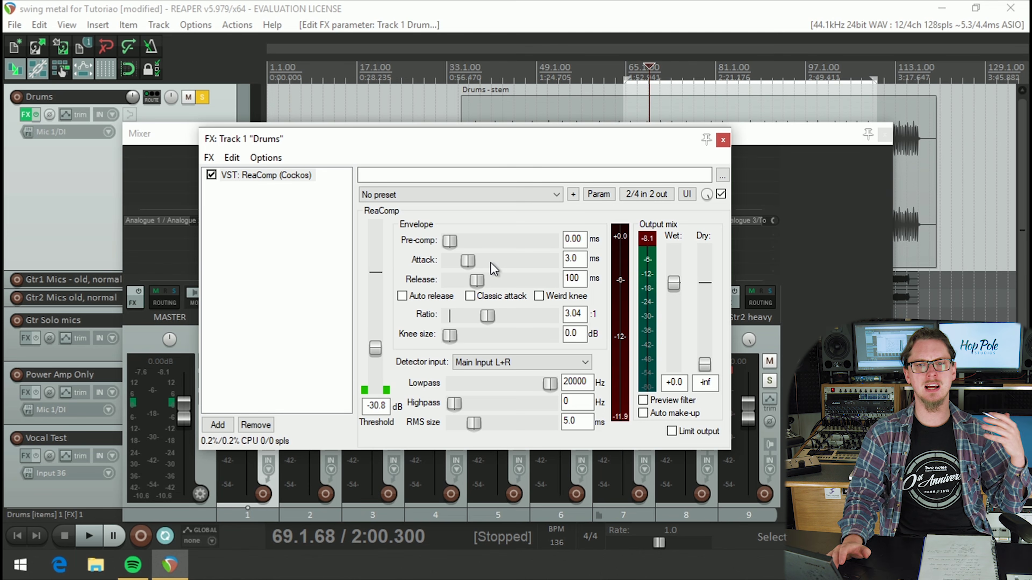
Shorten ReaComp's release to about 13 ms while the drums play, and stop playback
key(space)
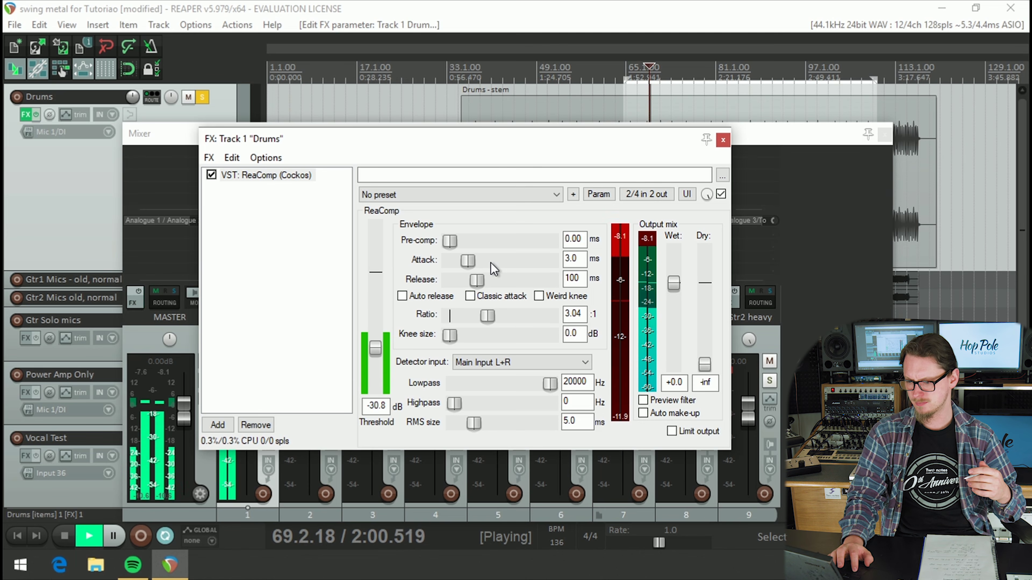
drag(477, 281, 463, 280)
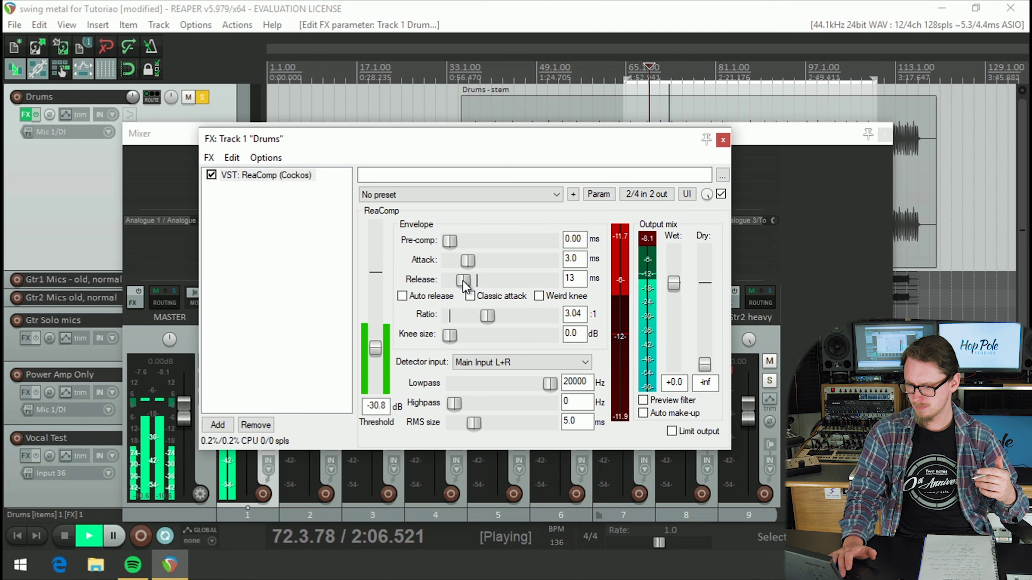
key(space)
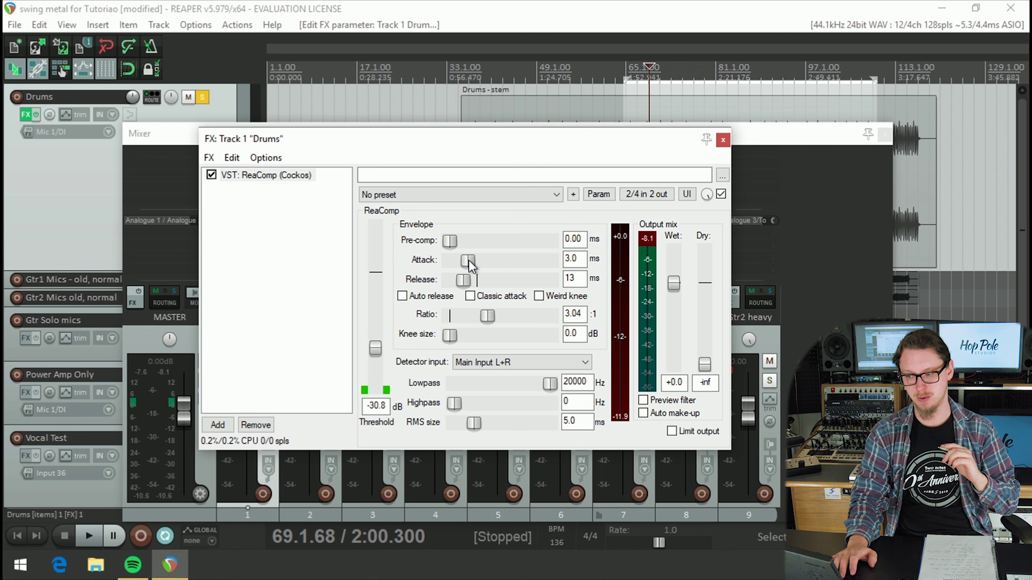
Lengthen ReaComp's attack to about 19.1 ms during playback of the drums, and stop playback
key(space)
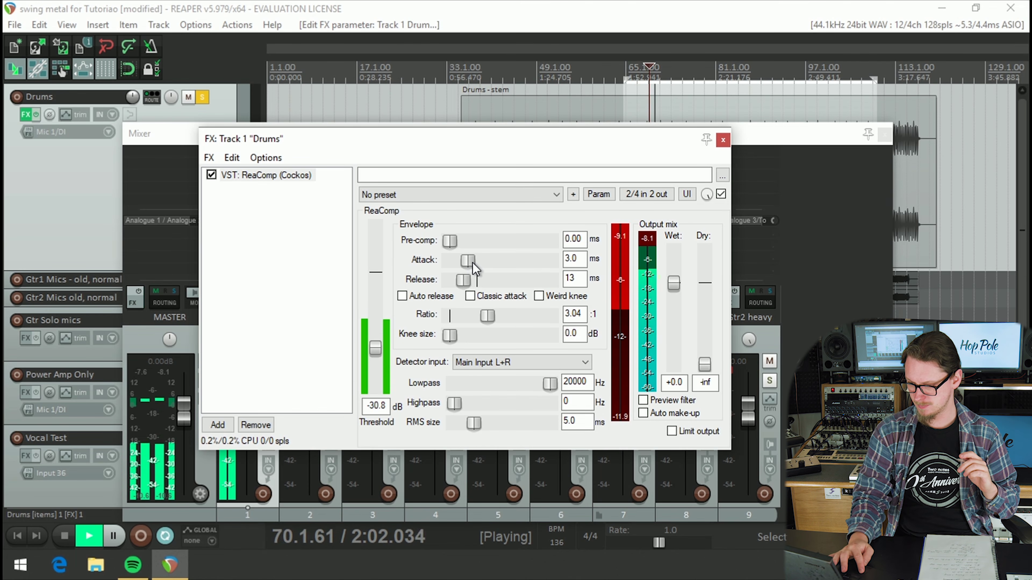
drag(473, 262, 487, 264)
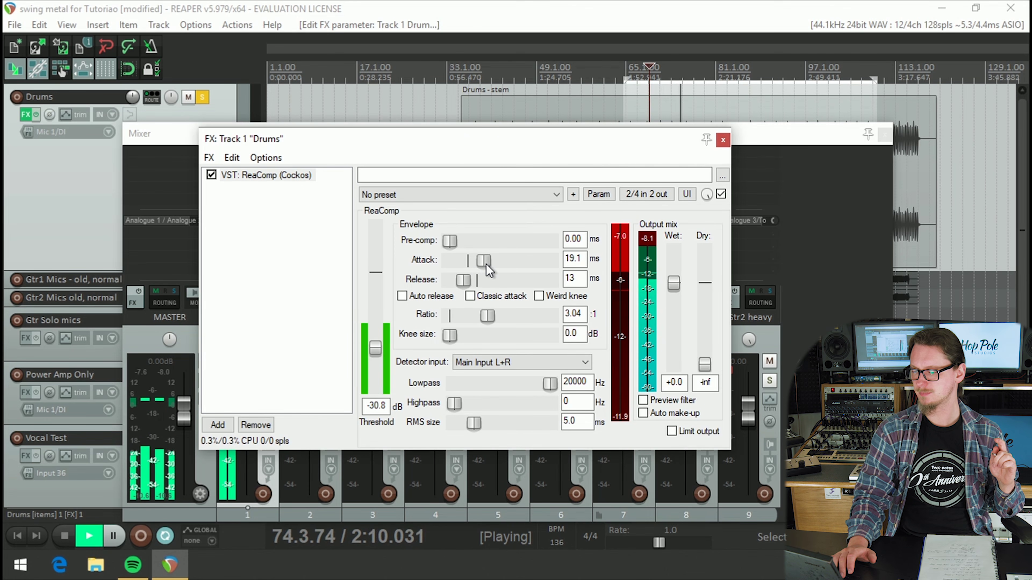
key(space)
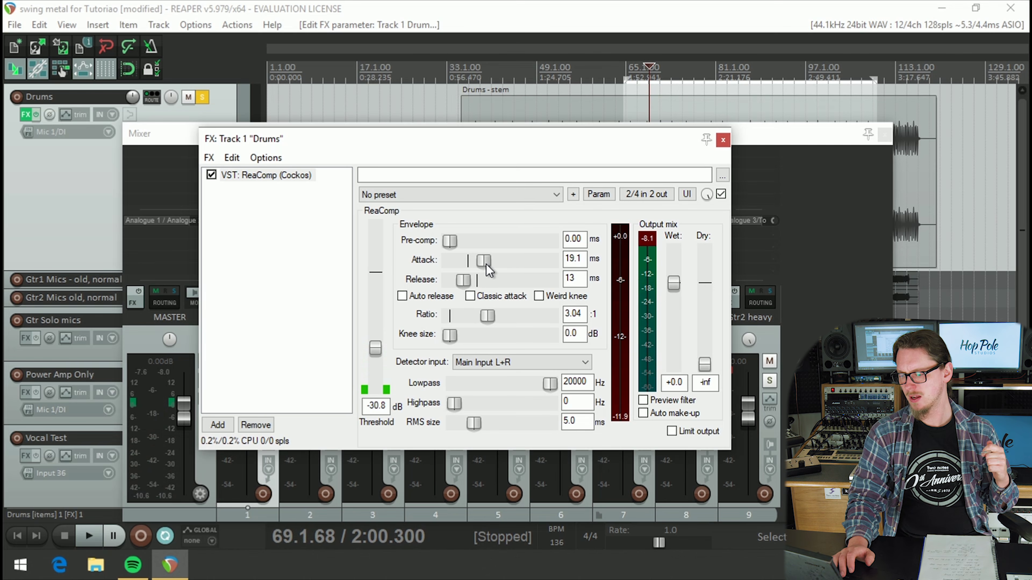
Play the drums and briefly bypass ReaComp to compare the uncompressed and compressed sound
key(space)
click(722, 195)
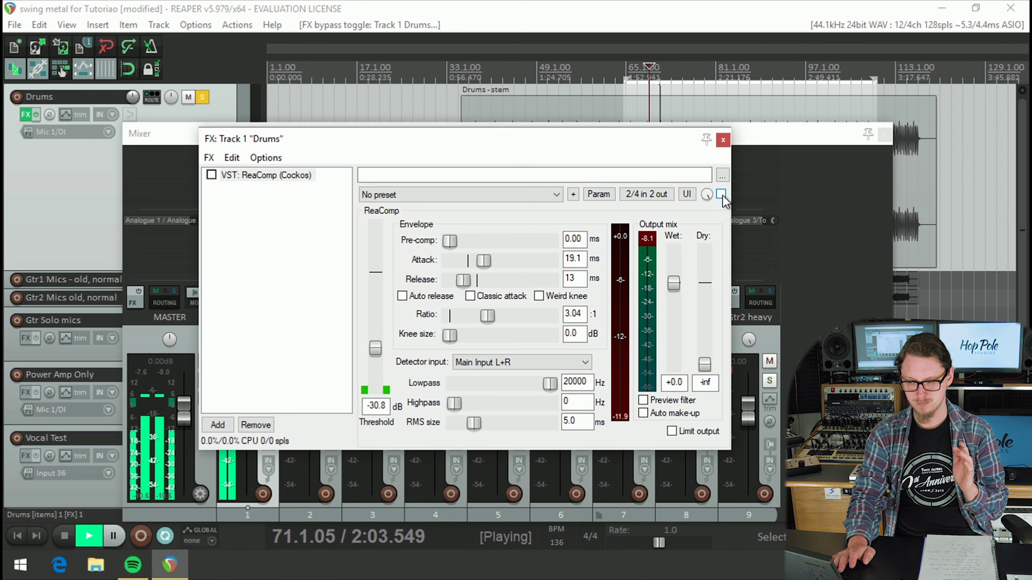
click(721, 195)
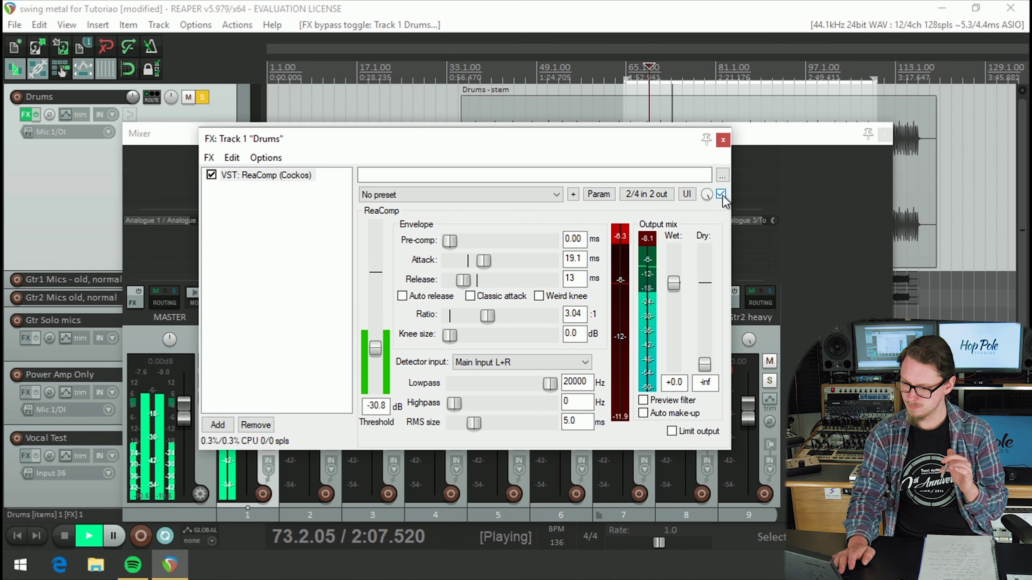
key(space)
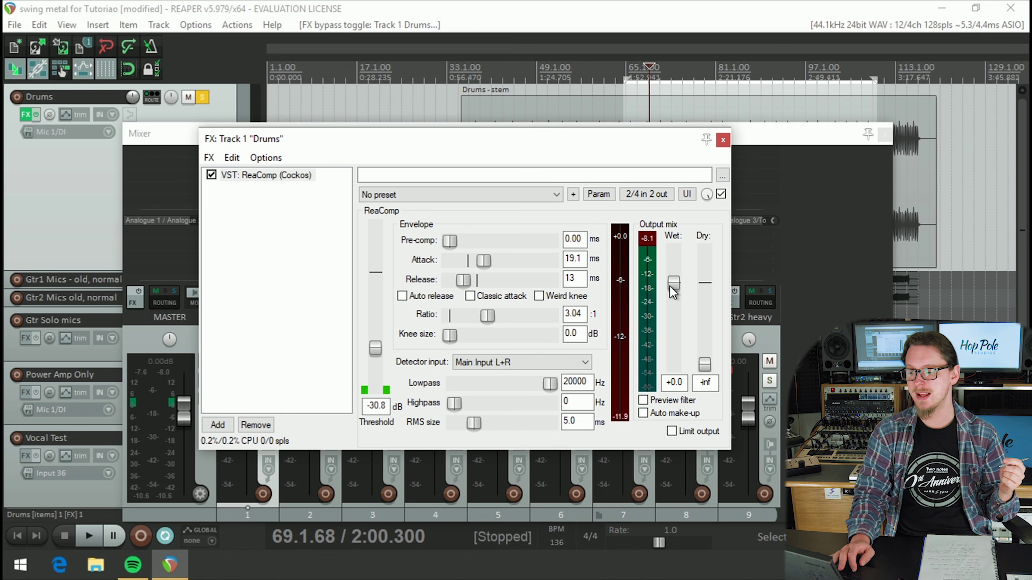
Raise ReaComp's wet output level, trying +4.4 dB against the bypassed drums during playback and settling on about +3.5 dB
drag(672, 291, 672, 281)
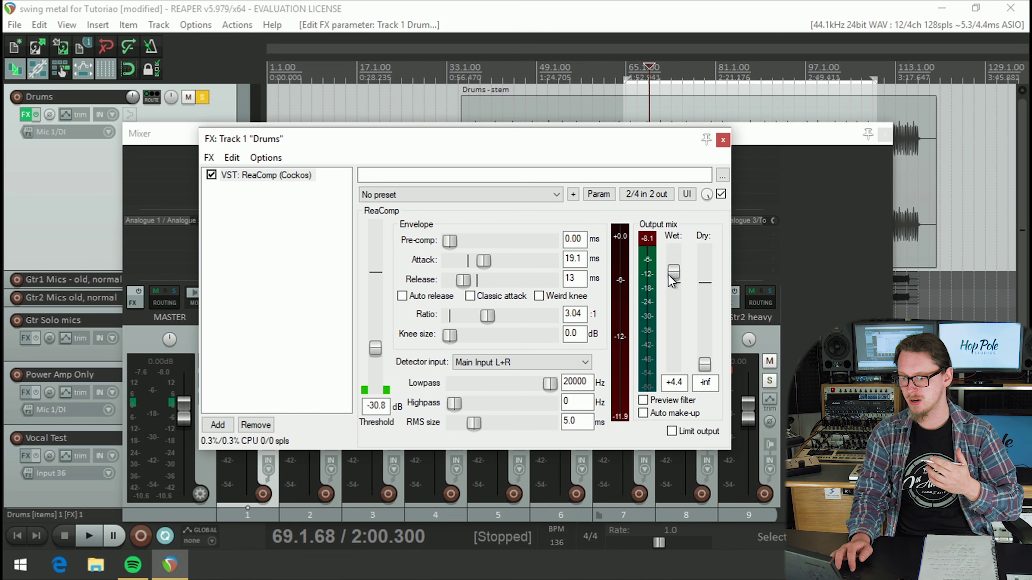
click(721, 196)
click(722, 195)
key(space)
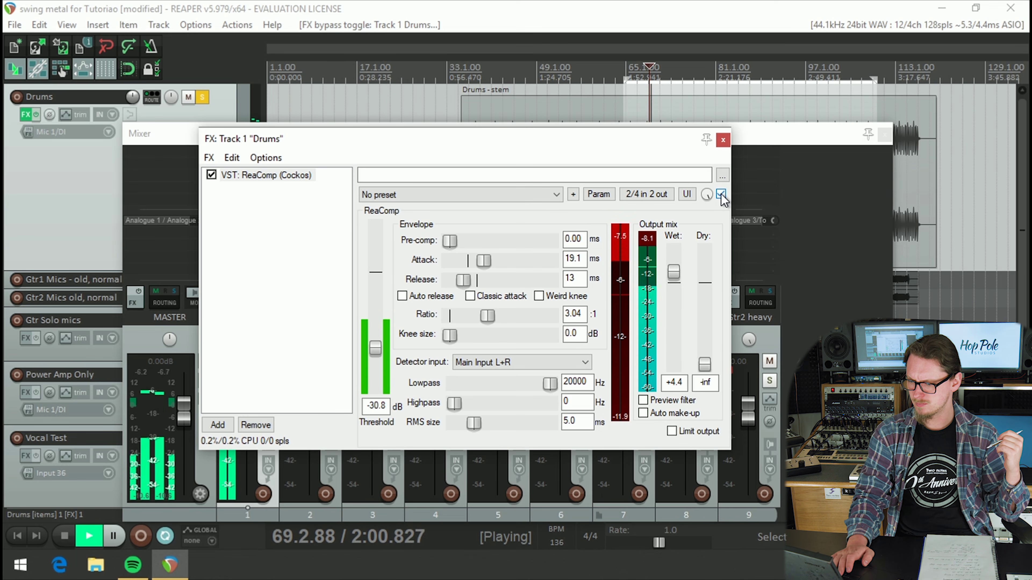
click(721, 195)
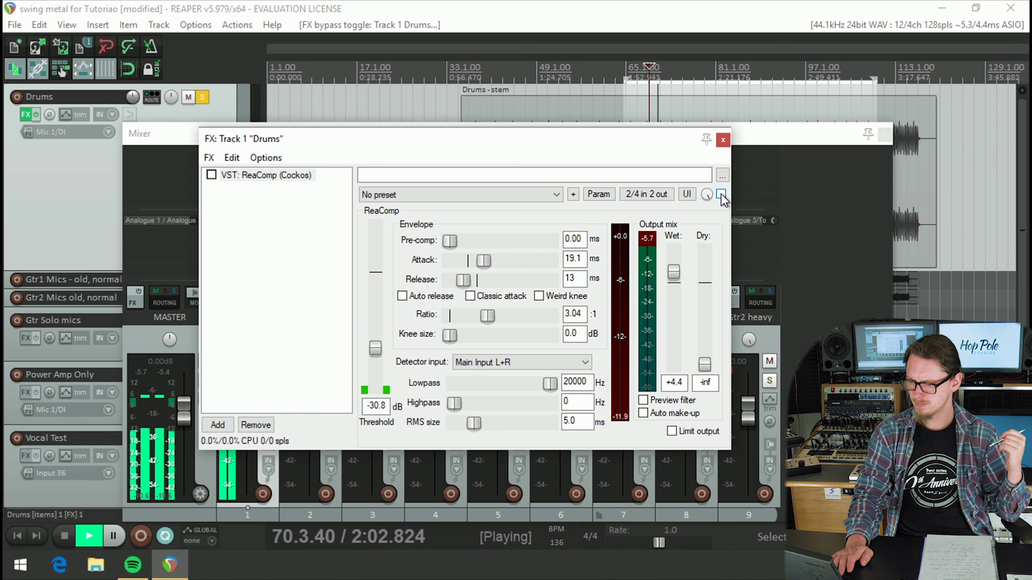
click(722, 195)
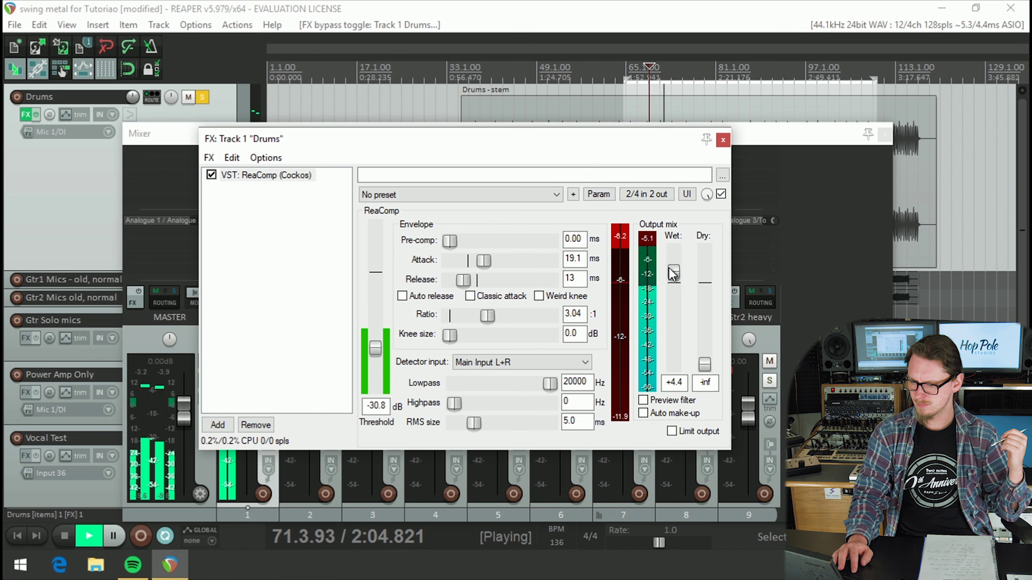
drag(673, 273, 673, 277)
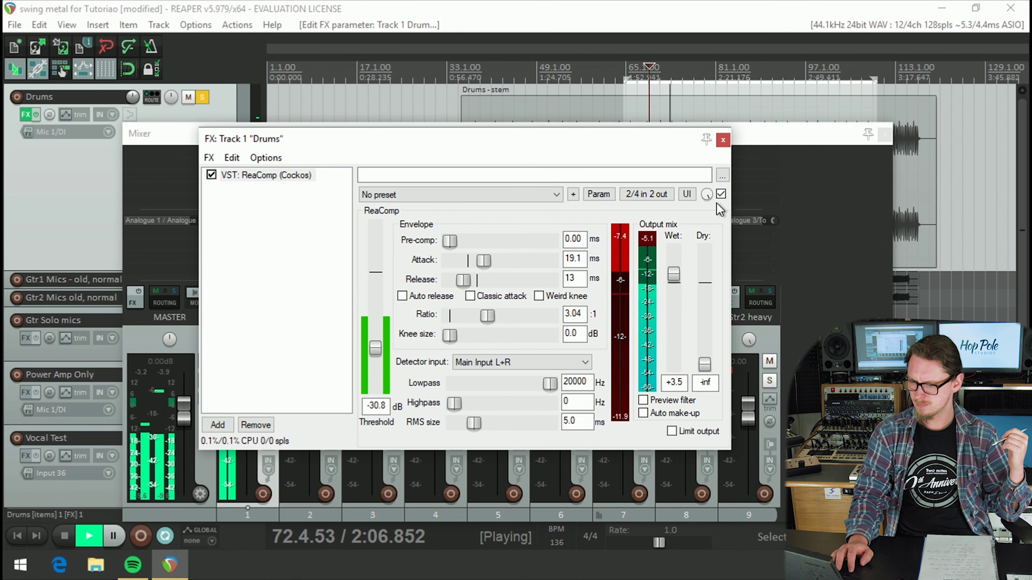
Compare the drums bypassed and compressed at the new wet level over two playbacks, leaving ReaComp enabled
click(721, 195)
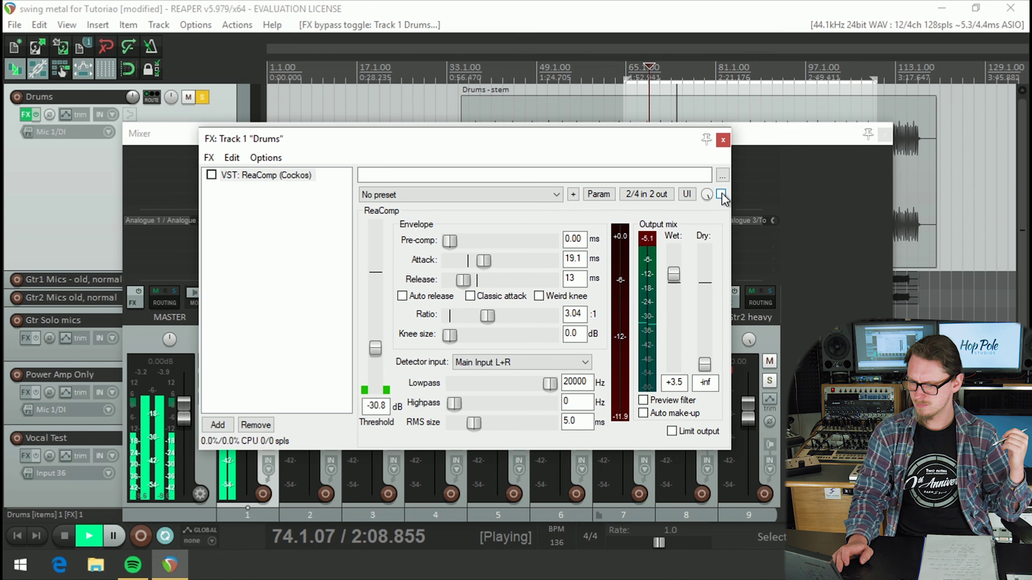
click(721, 194)
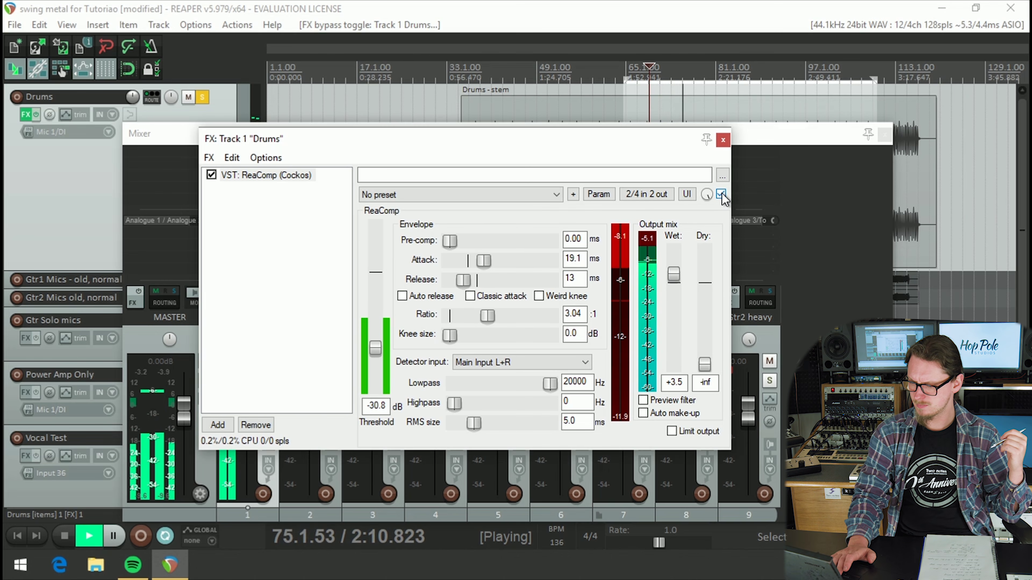
key(space)
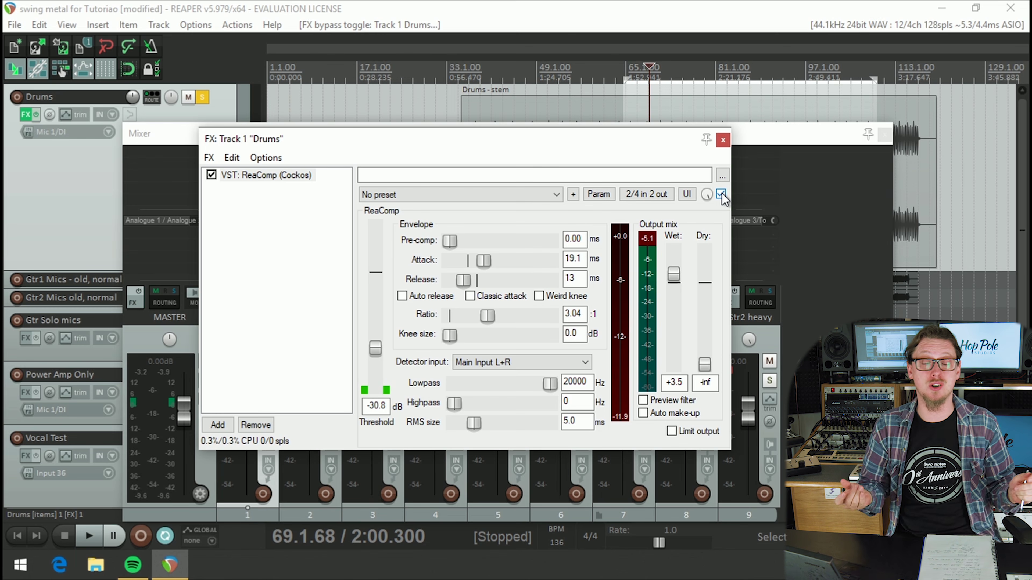
key(space)
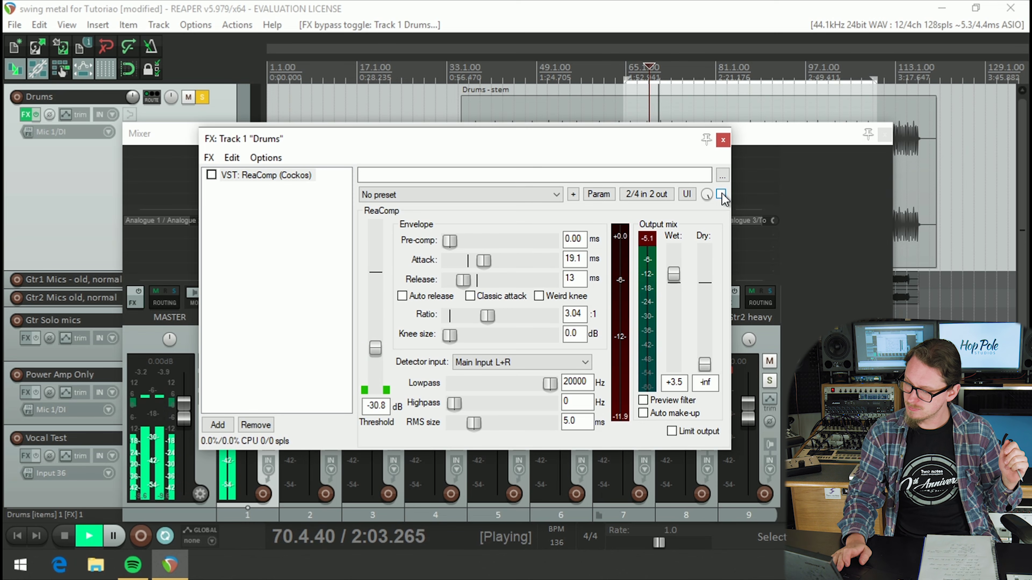
click(721, 194)
click(721, 194)
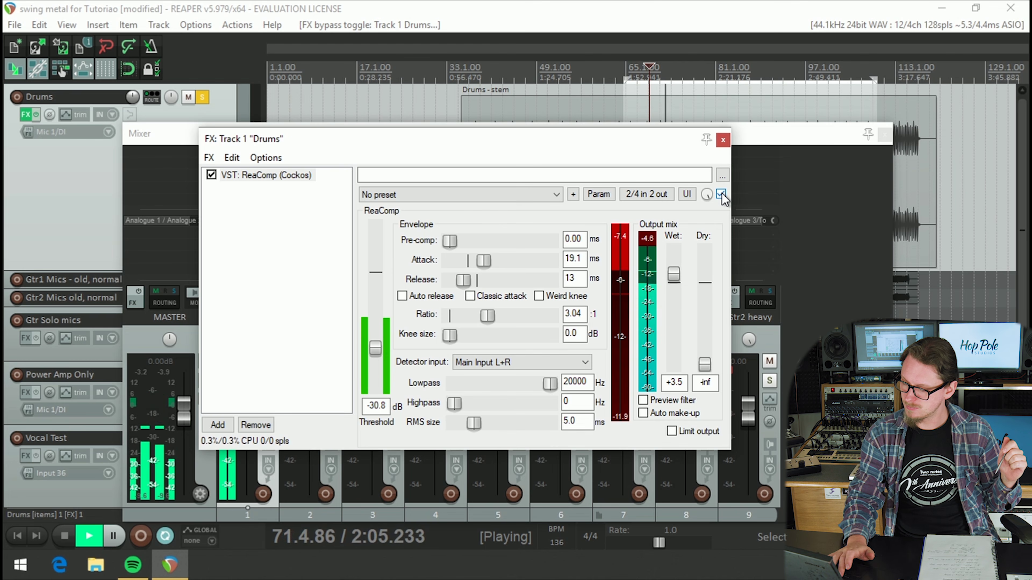
key(space)
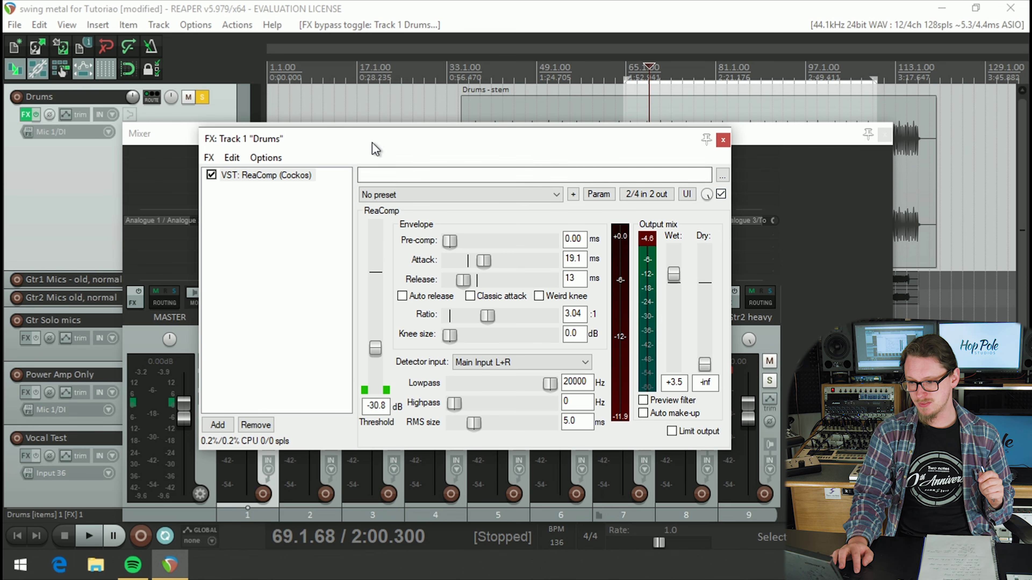
Bypass ReaComp and add the VST: ReaXcomp (Cockos) multiband compressor to the Drums track's effects
click(211, 175)
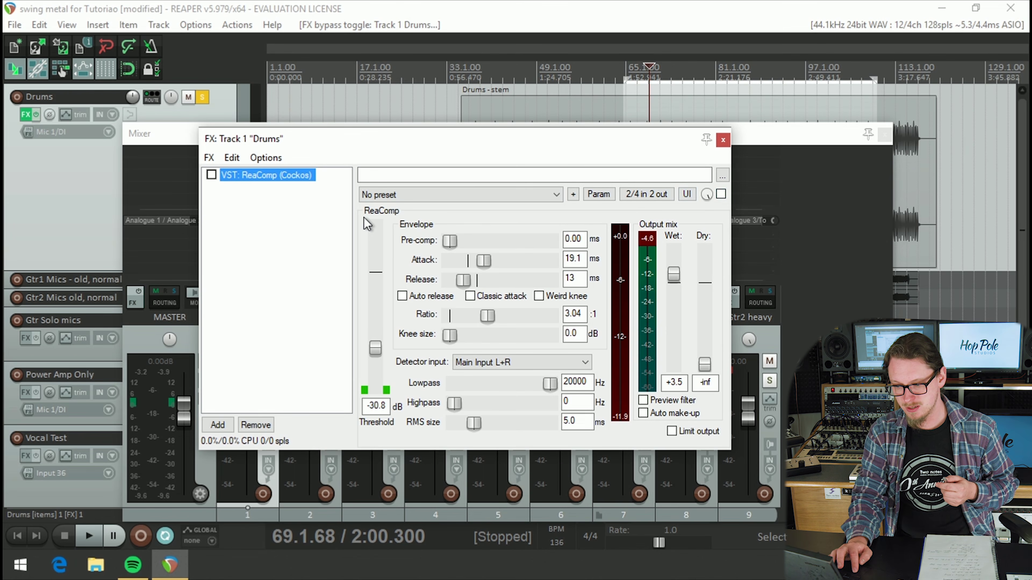
double_click(290, 221)
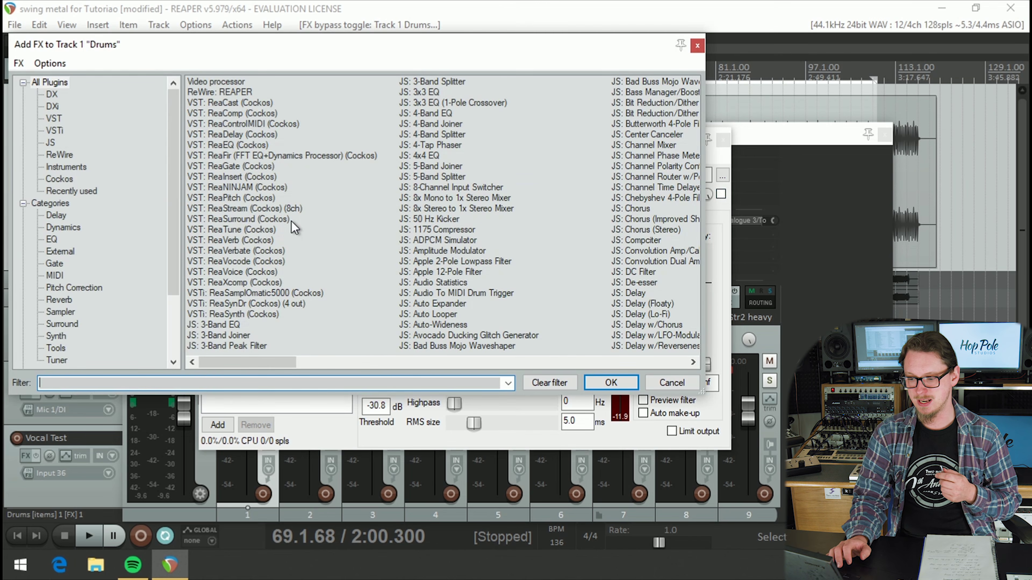
double_click(229, 284)
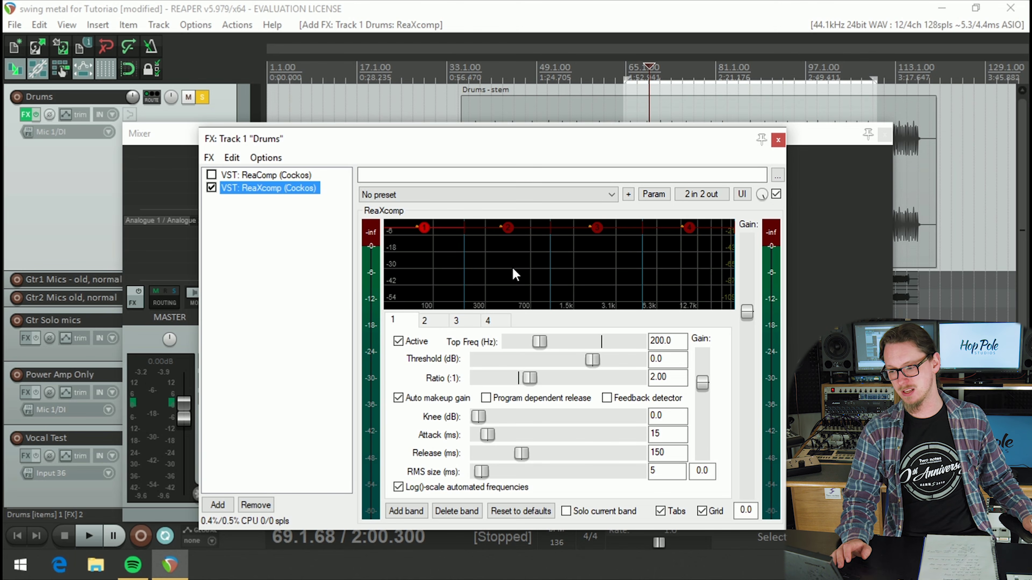
Examine ReaXcomp's frequency bands 2, 3, 4 and 1 in turn, checking each band's range and settings
click(508, 228)
click(596, 228)
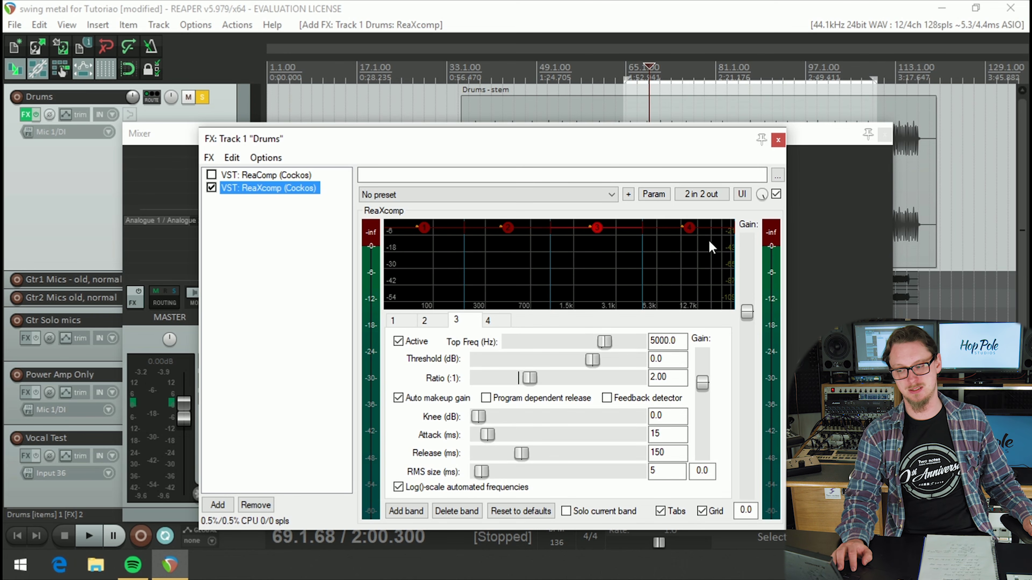
click(689, 229)
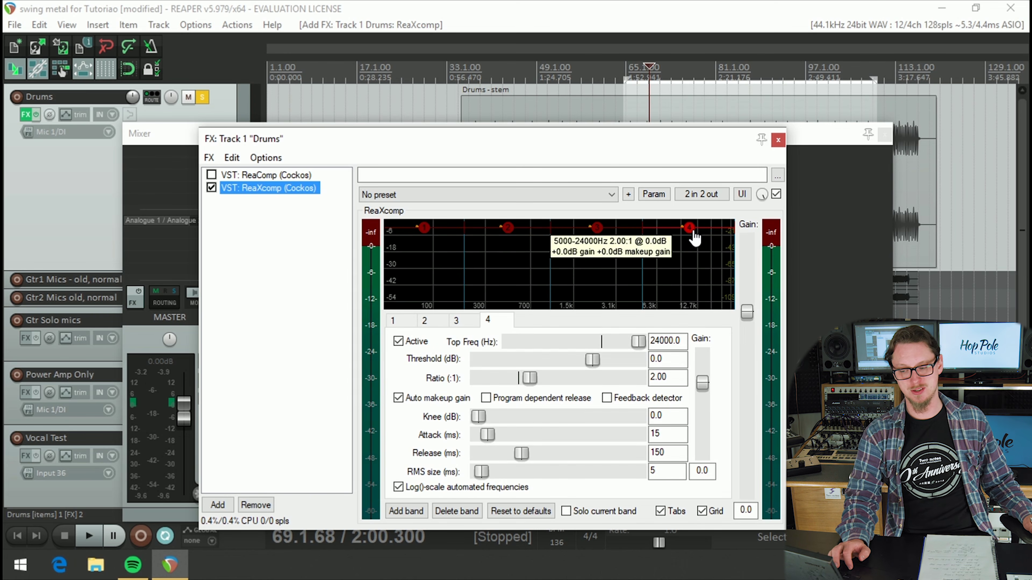
click(427, 231)
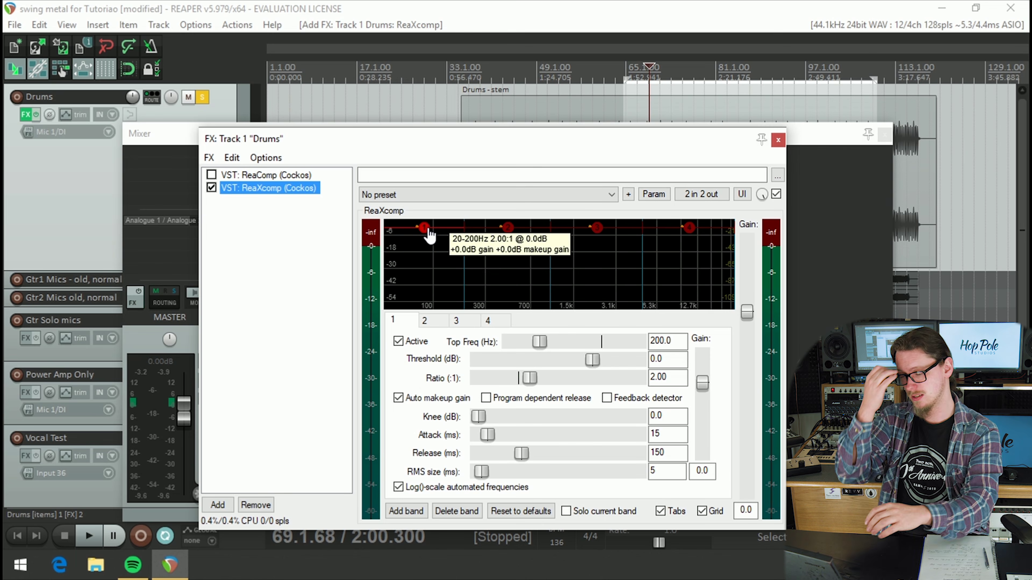
Load the "griz: mastering 3 band electro" preset in ReaXcomp and play the drums through it briefly
click(398, 195)
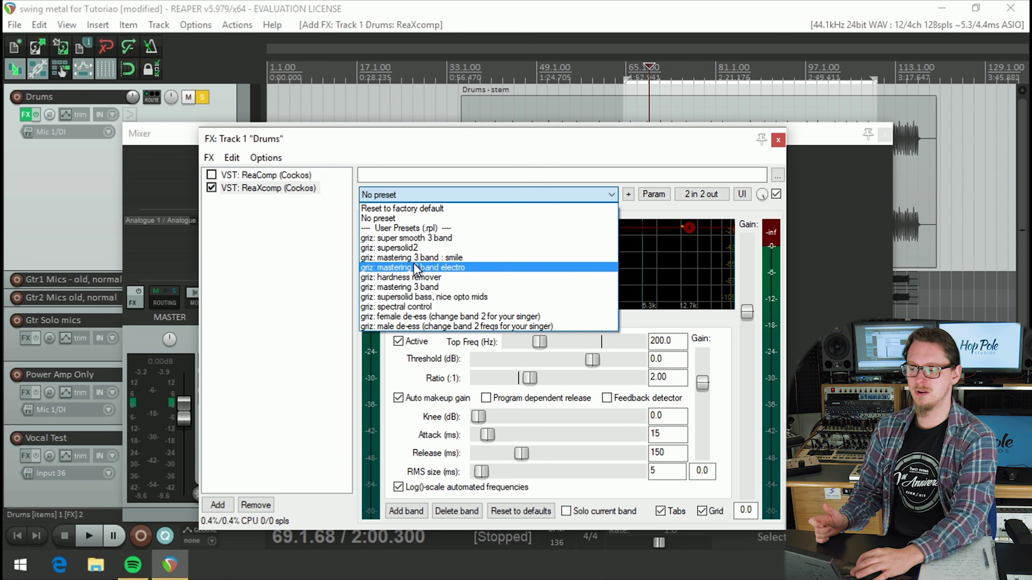
click(407, 266)
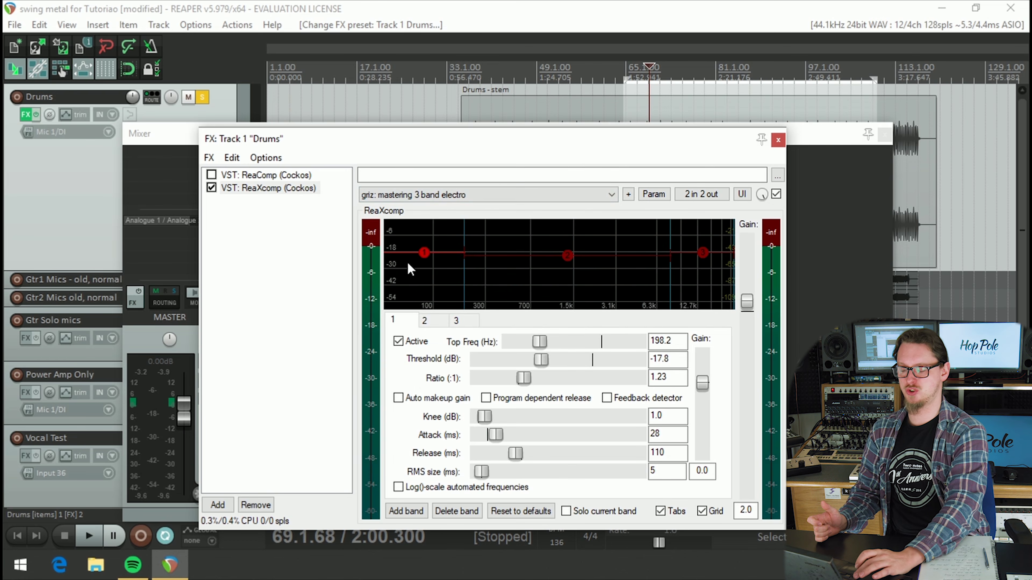
key(space)
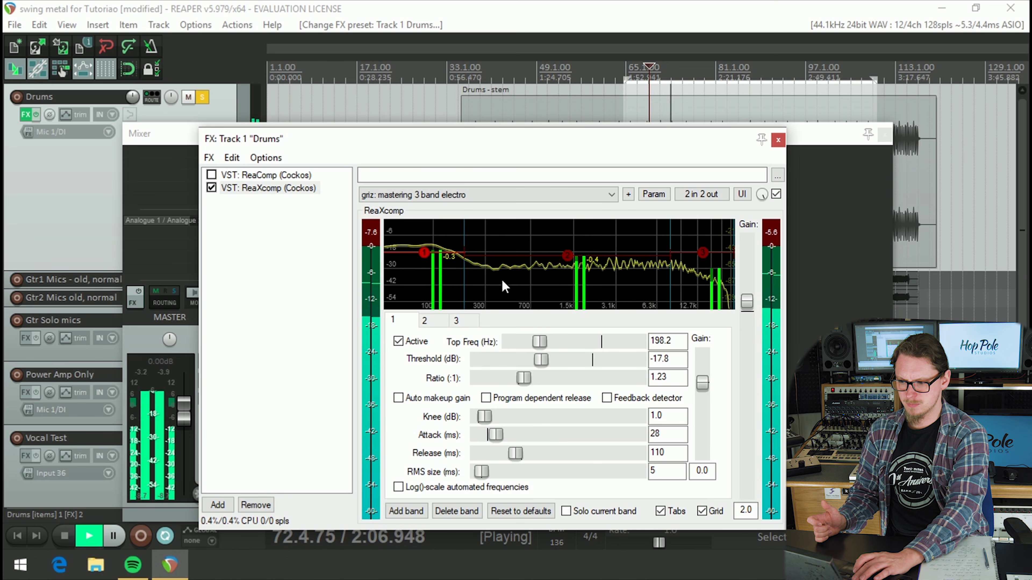
key(space)
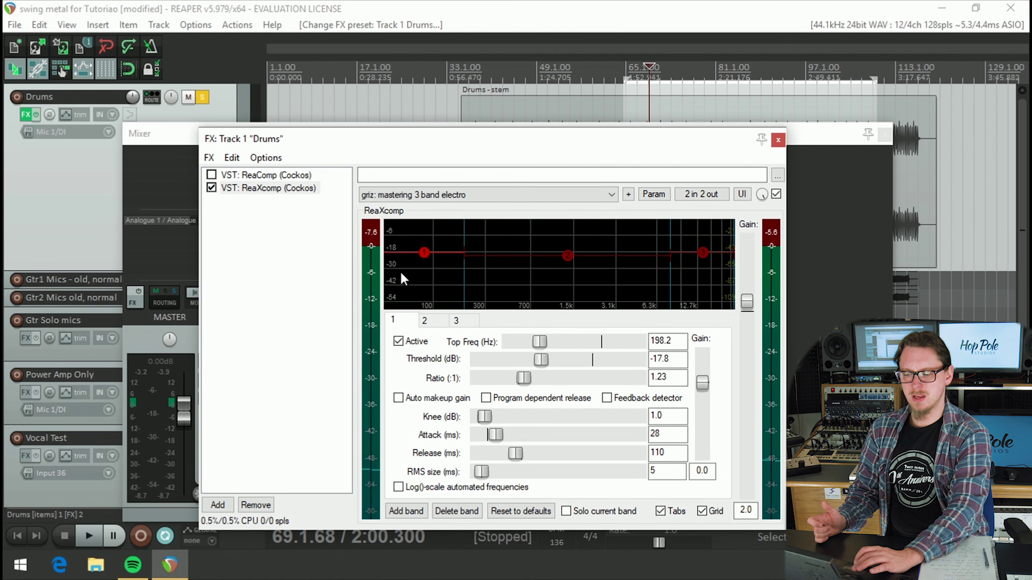
Examine the preset's three ReaXcomp bands, checking the settings of bands 2, 3 and 1 in turn
mouse_move(568, 266)
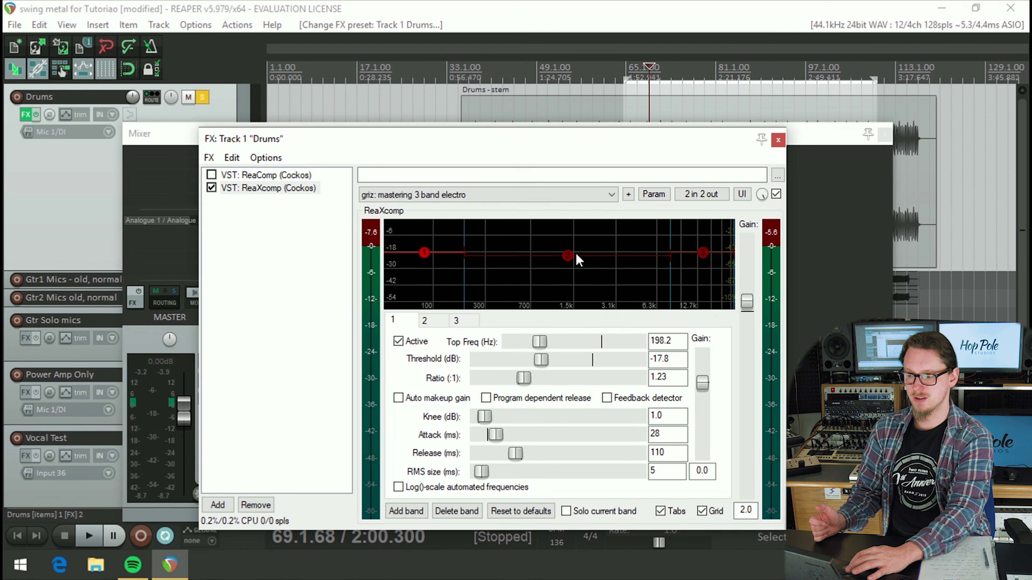
click(569, 256)
click(698, 251)
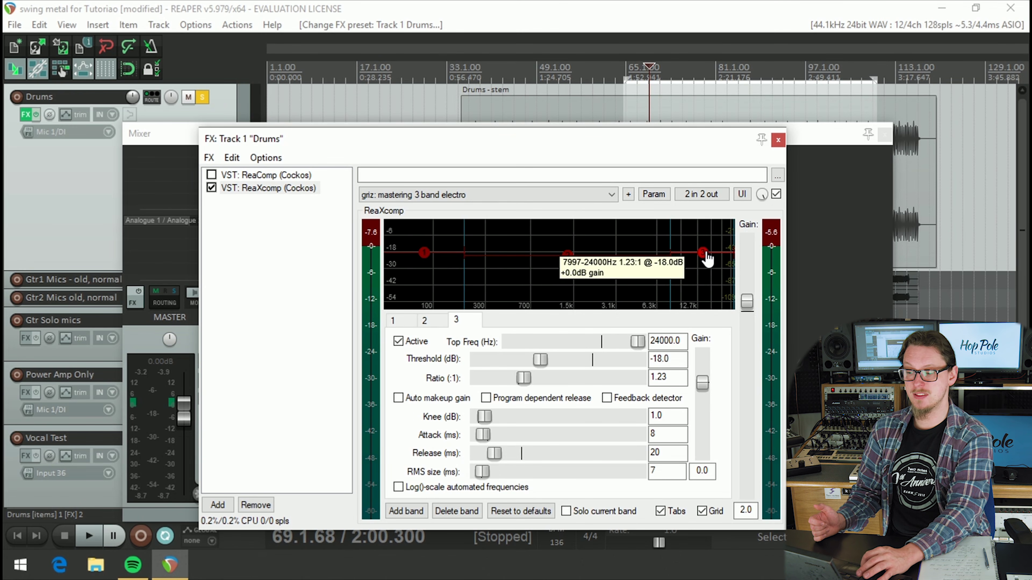
click(424, 253)
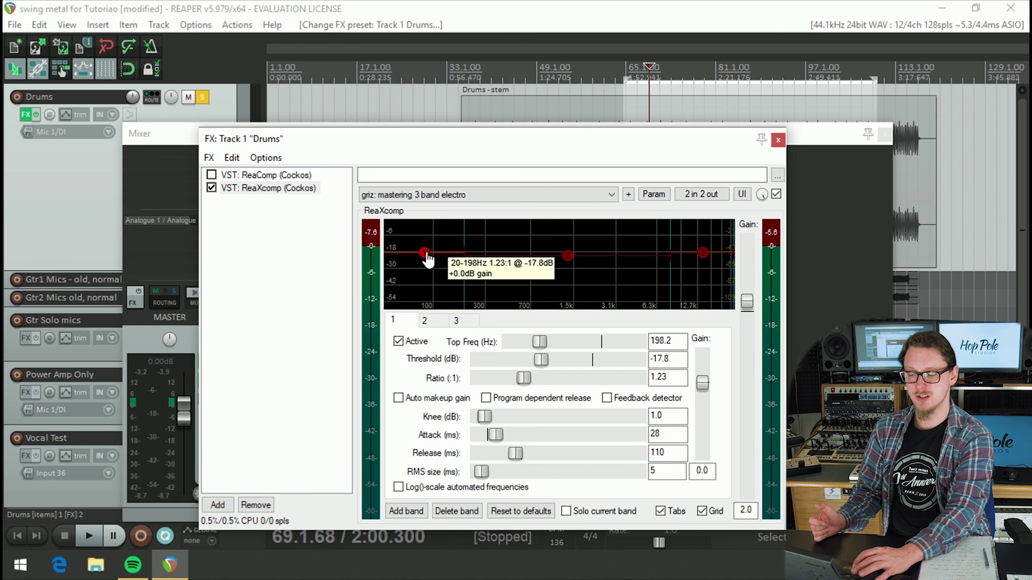
Set band 1's threshold to -34.3 dB and ratio to 2.33, playing the drums briefly after each change
drag(427, 258, 430, 282)
key(space)
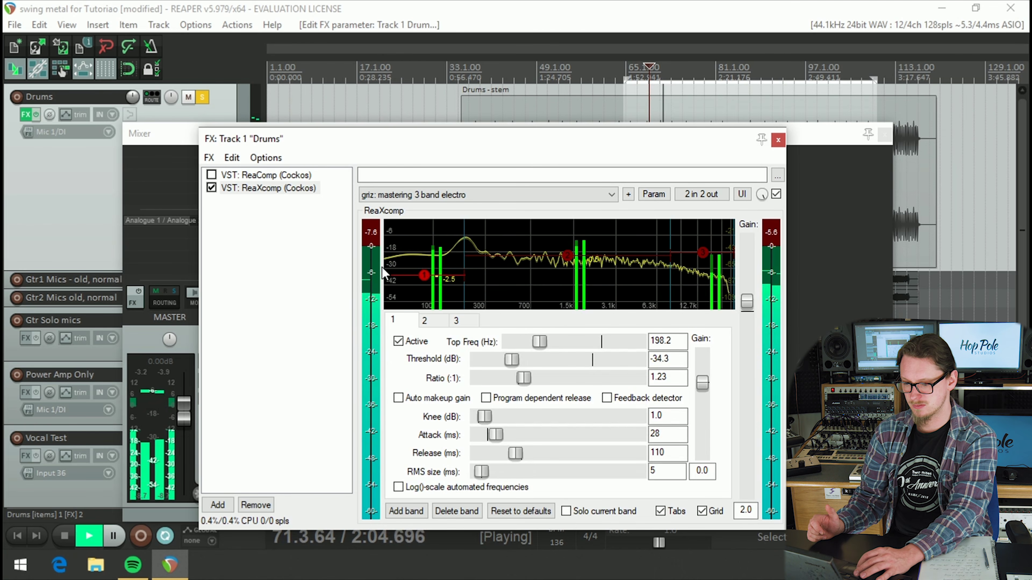
key(space)
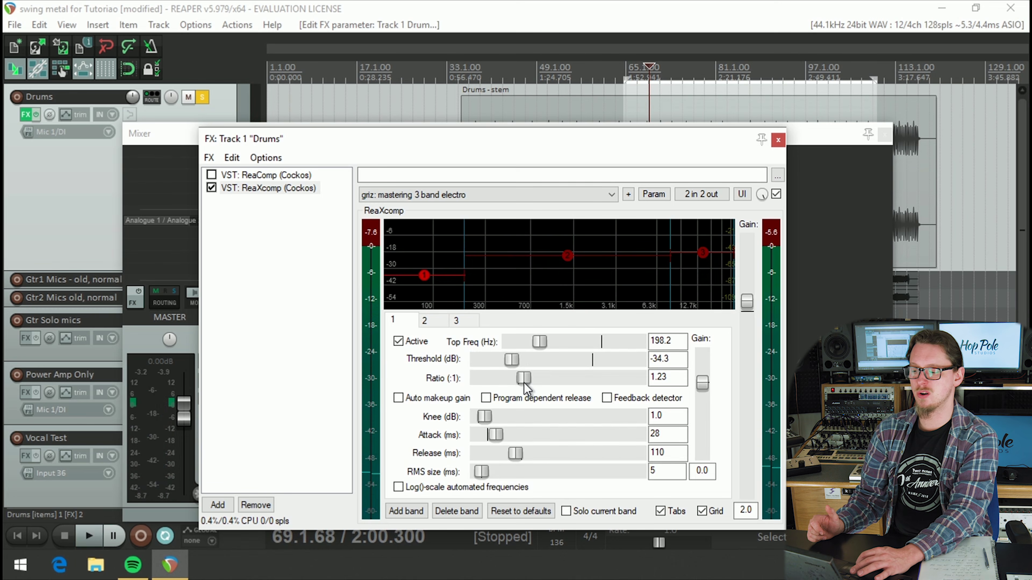
drag(524, 380, 531, 385)
key(space)
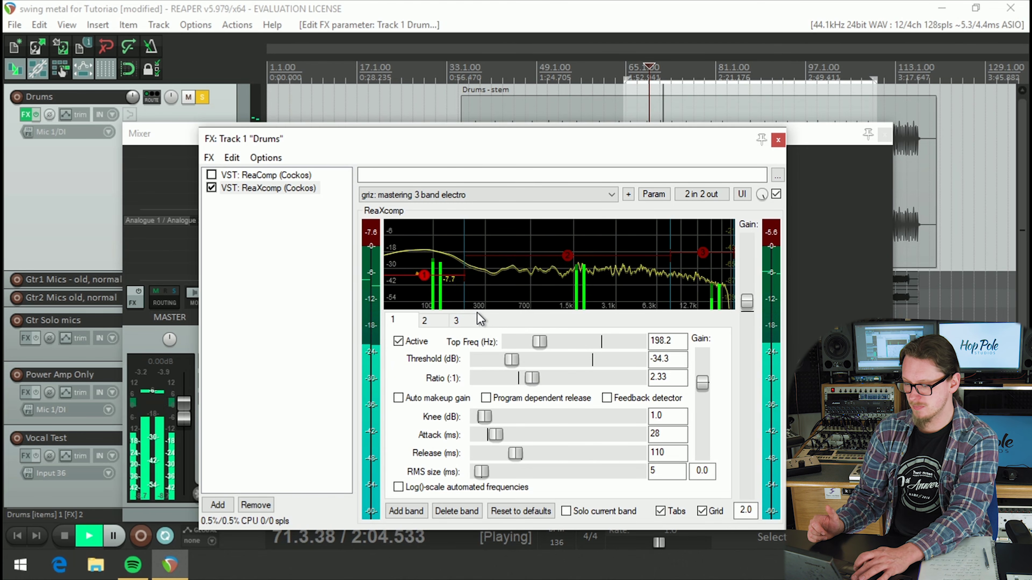
key(space)
Raise band 1's gain to 3.8 dB and then 5.1 dB while listening to the drums, and stop playback
drag(701, 387, 704, 378)
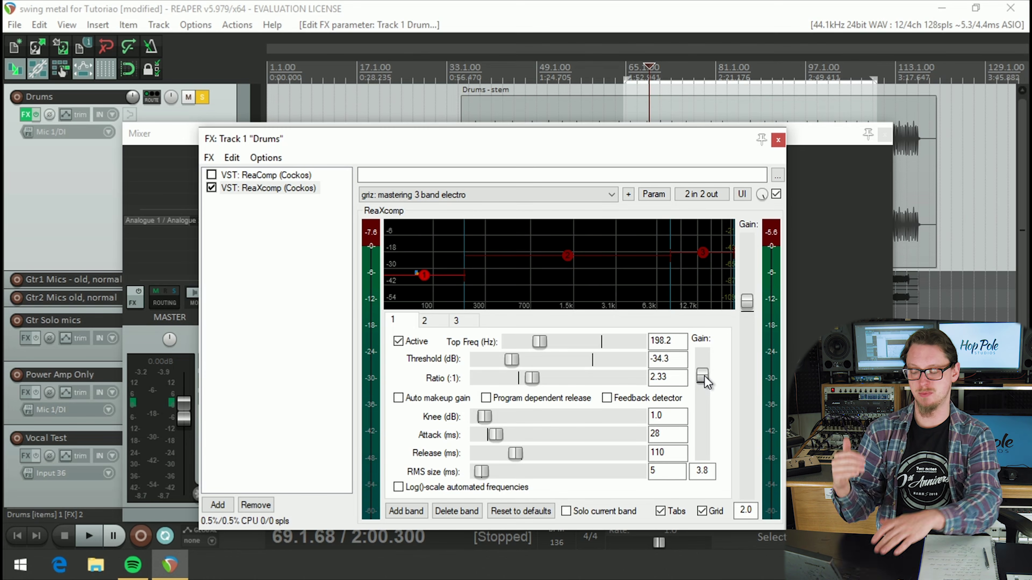
key(space)
drag(705, 376, 704, 371)
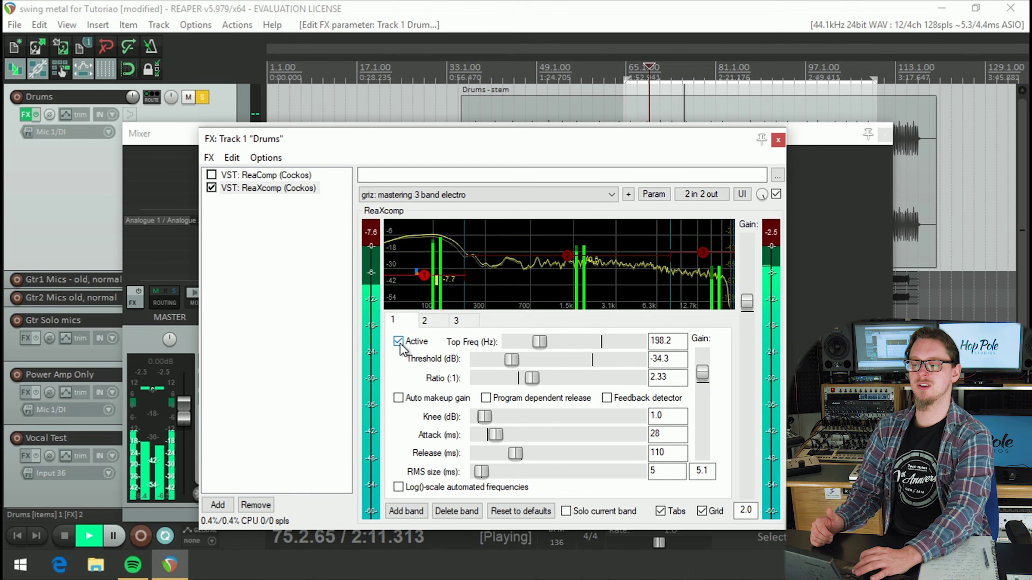
key(space)
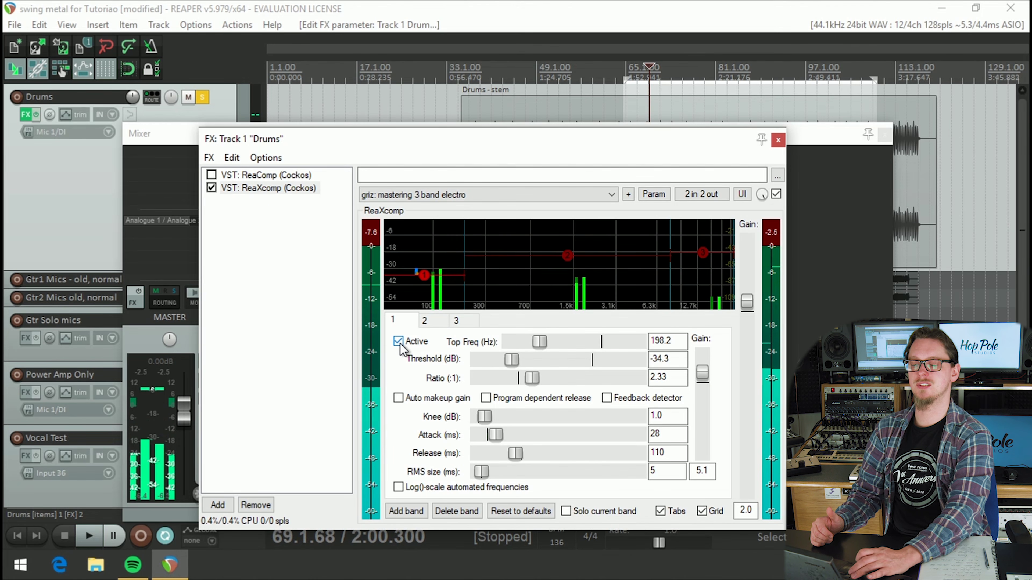
Compare the drums with band 1 inactive and active during playback, leaving the band active
click(398, 342)
key(space)
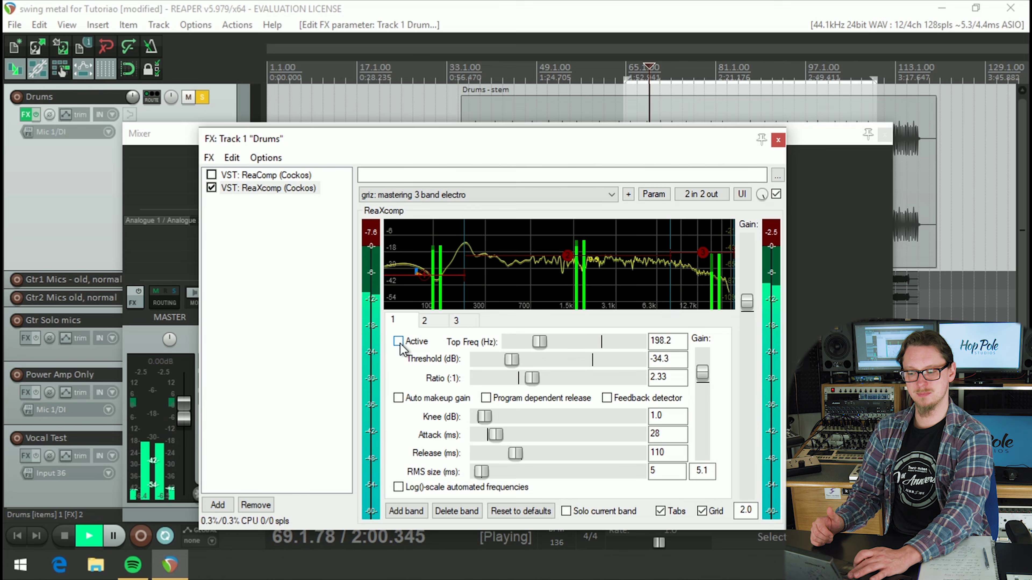
click(399, 343)
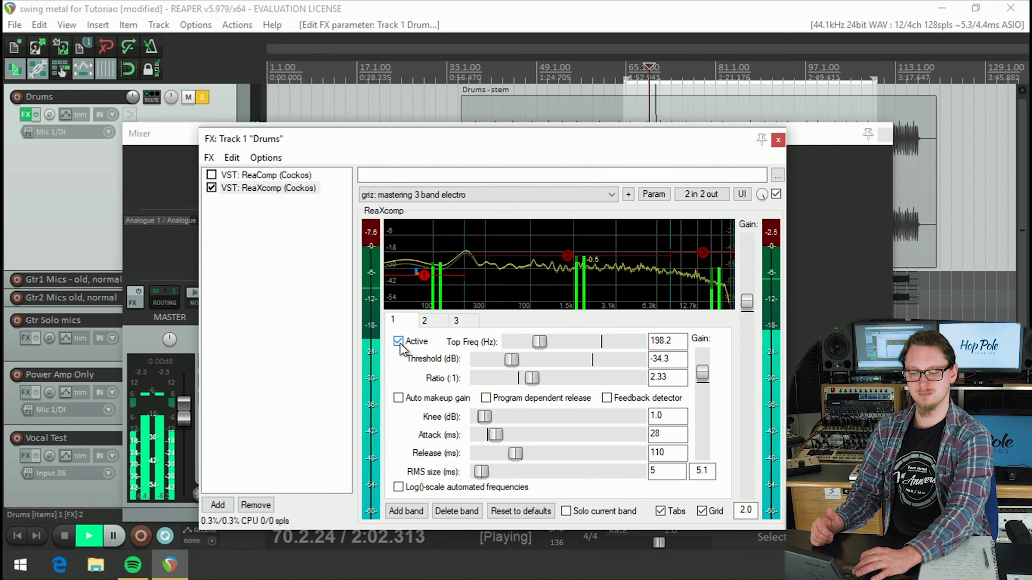
Adjust band 2 against the playing drums: threshold -42.1 dB, gain 3.8 dB and release 51 ms
click(568, 254)
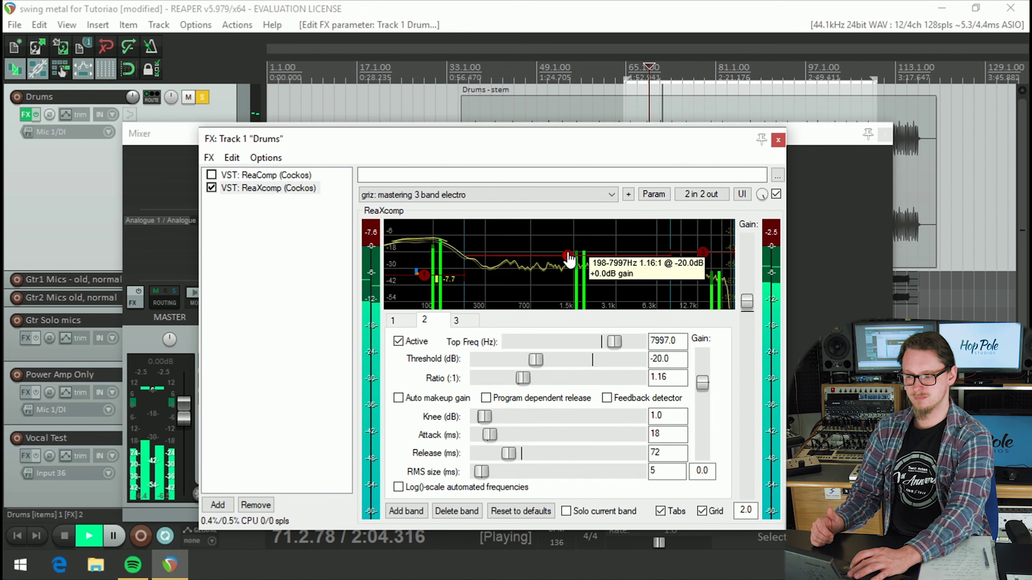
key(space)
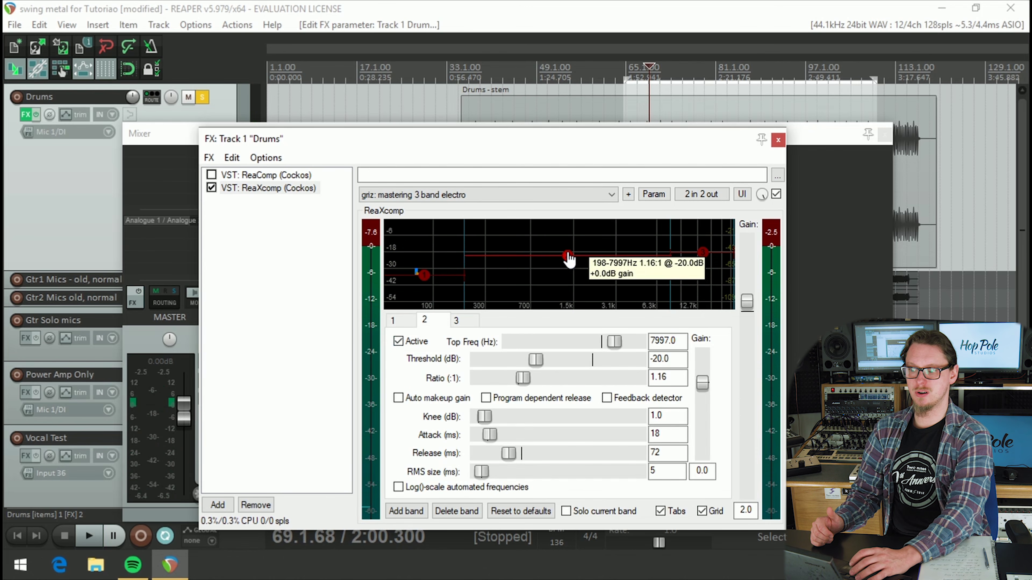
drag(569, 258, 569, 275)
key(space)
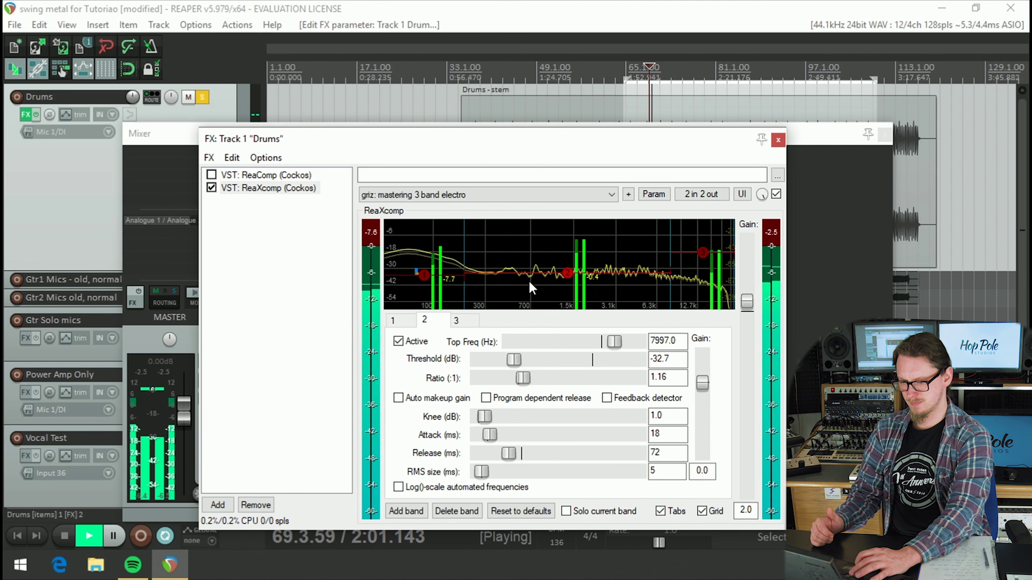
drag(514, 359, 504, 361)
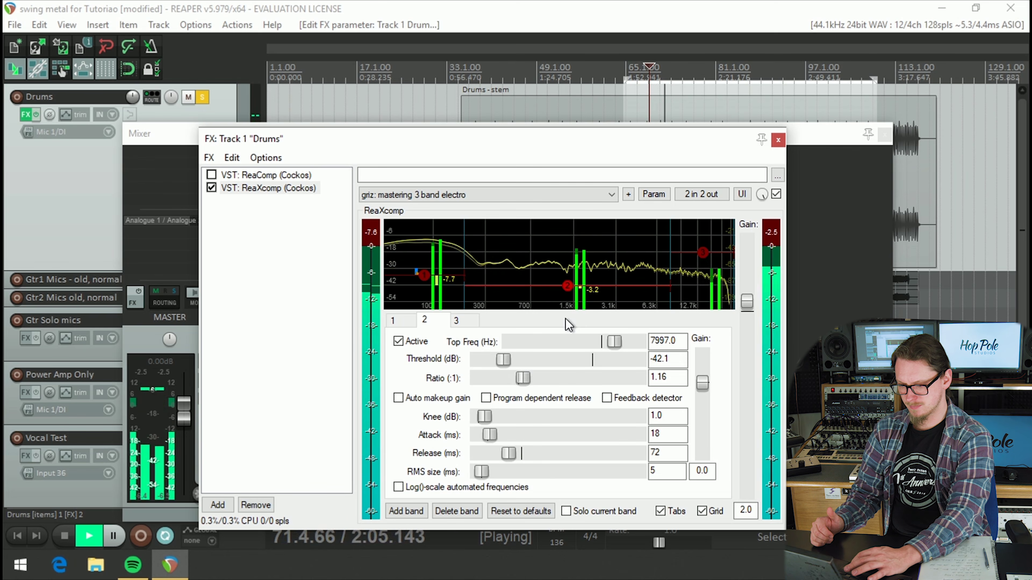
drag(703, 383, 702, 375)
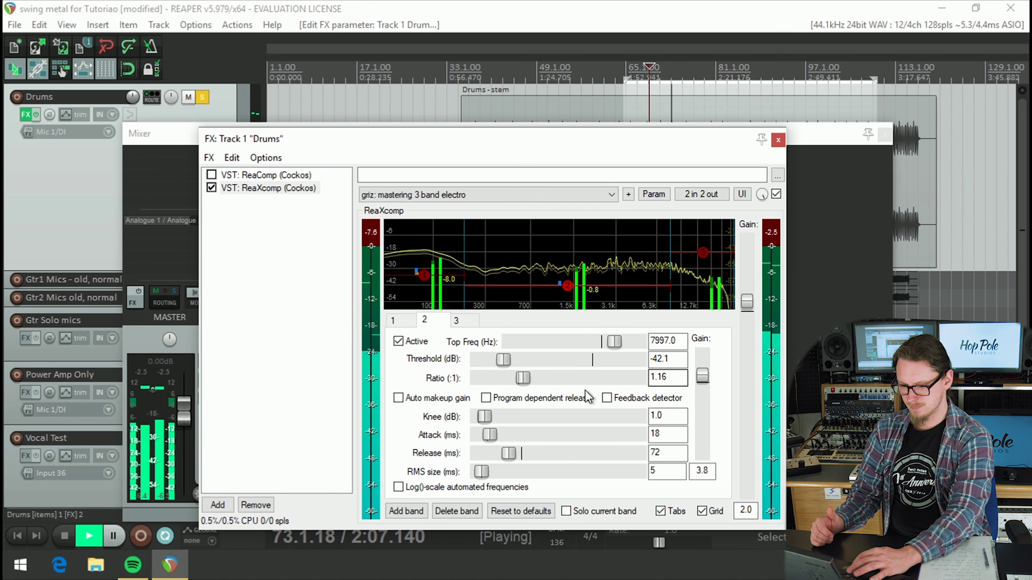
drag(508, 454, 503, 453)
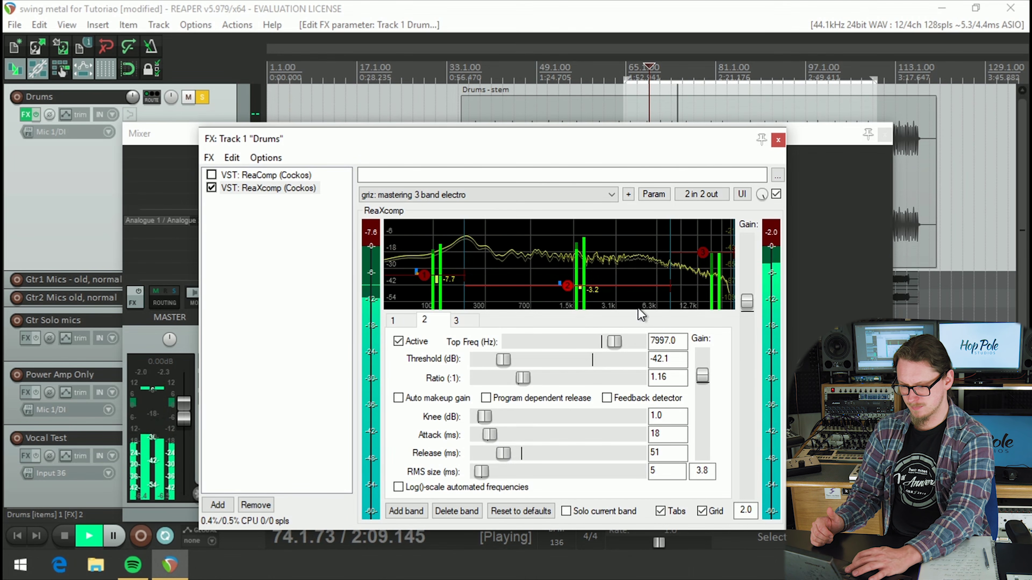
Set band 3's threshold to -32.8 dB and its gain to 3.1 dB while the drums play
drag(703, 253, 703, 305)
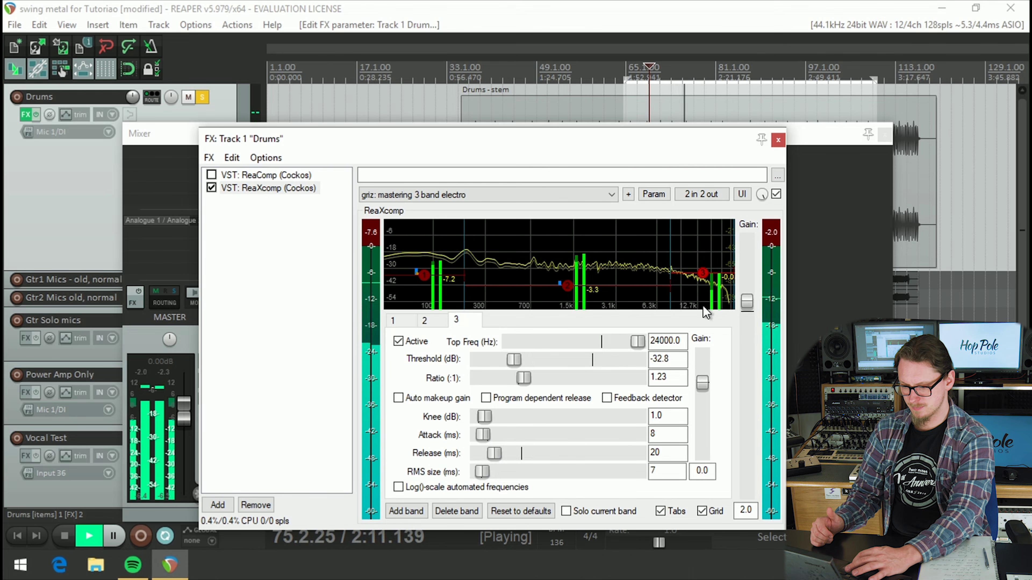
drag(701, 383, 704, 384)
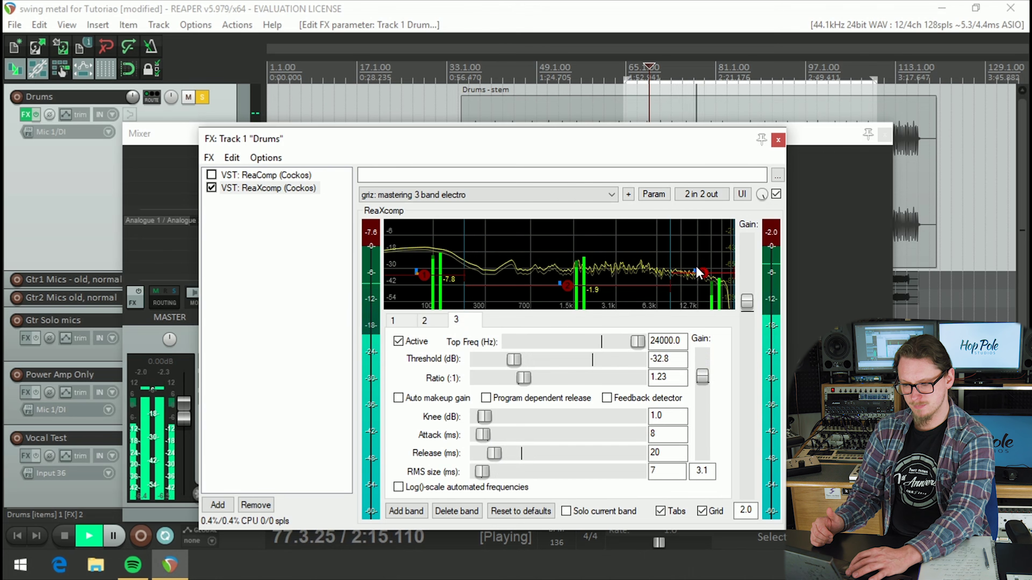
Compare ReaXcomp with bypass during playback and reset its overall output gain to 0.0 dB
click(777, 194)
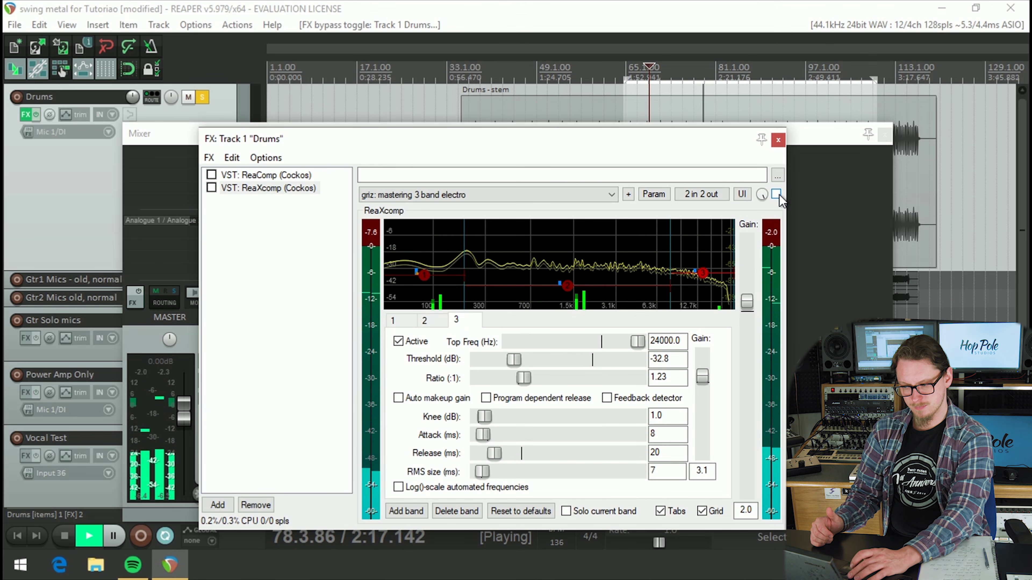
click(777, 194)
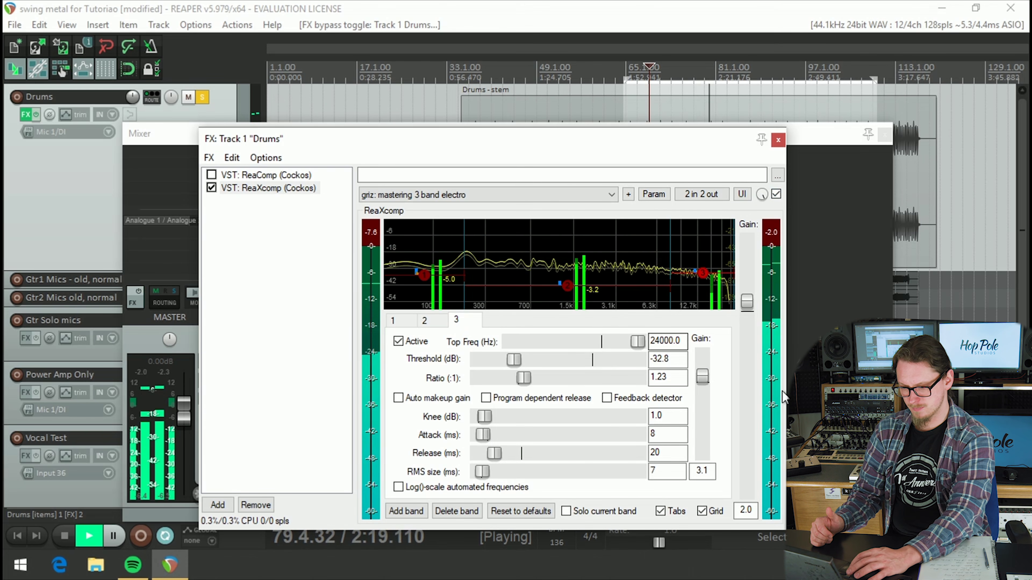
double_click(750, 320)
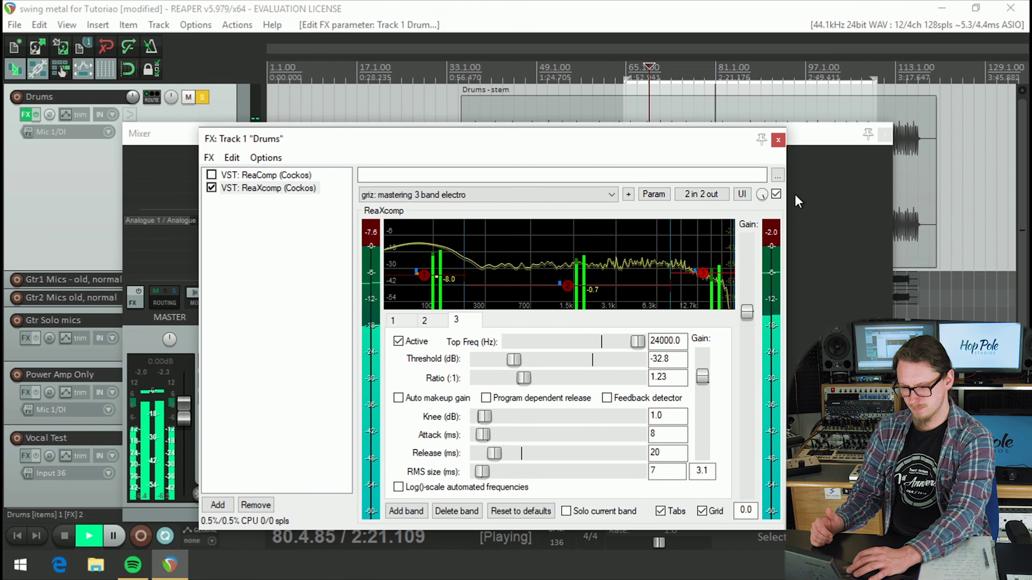
Compare the drums bypassed and multiband-compressed at the new output gain, leaving ReaXcomp bypassed and playback stopped
click(776, 194)
key(space)
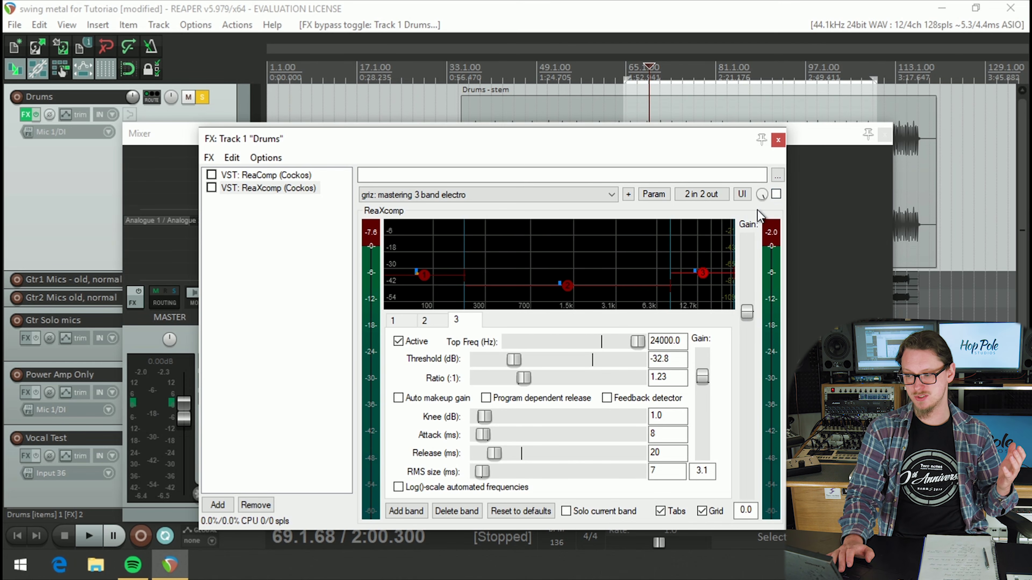
key(space)
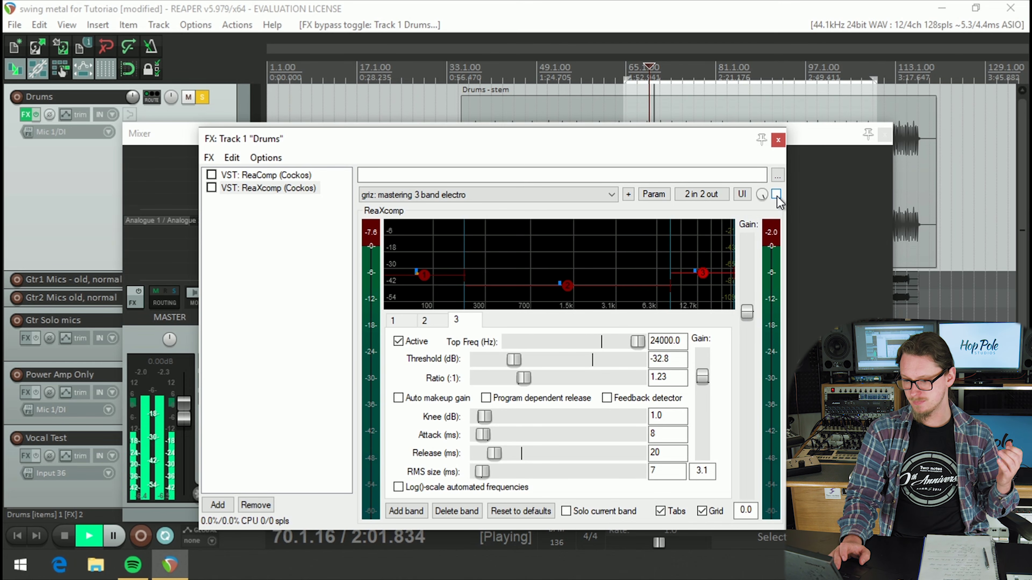
click(776, 194)
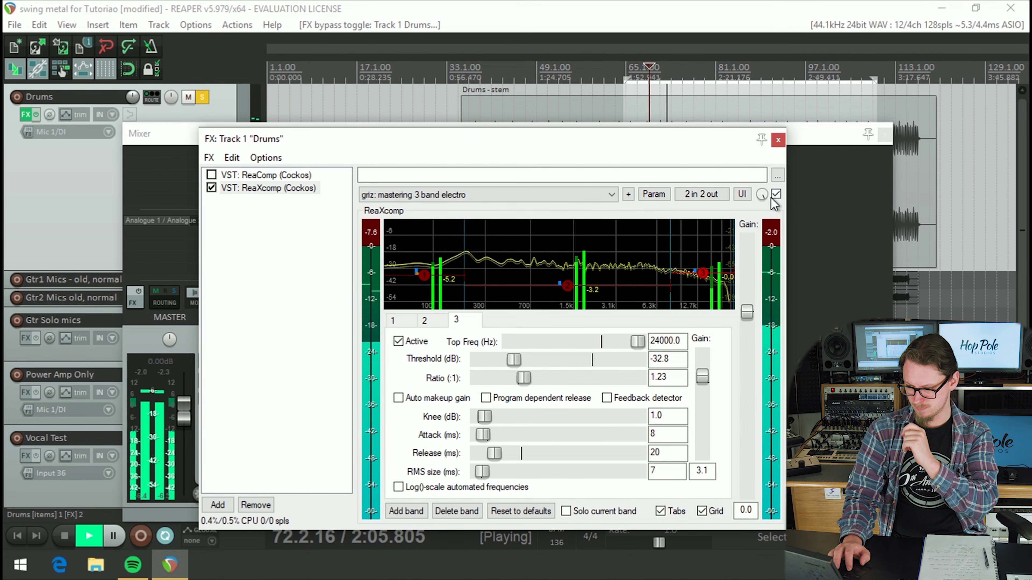
click(776, 194)
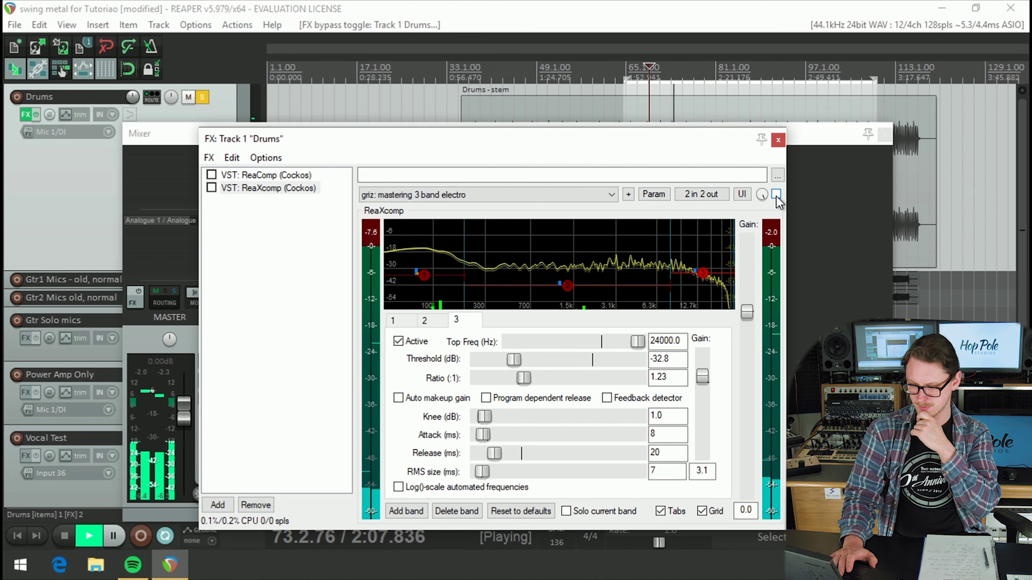
key(space)
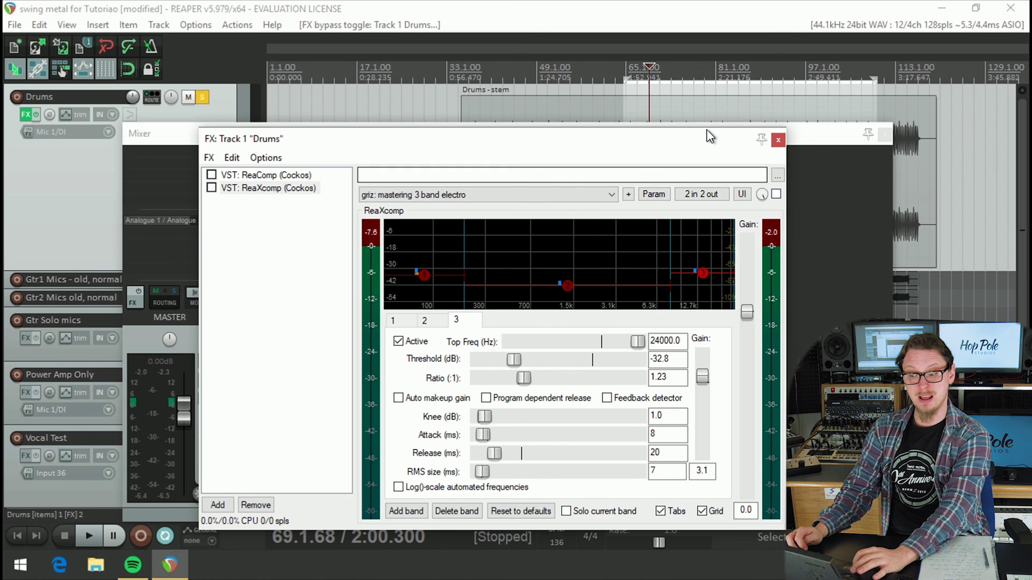
Clear the drums playback selection and close both the Mixer and the Drums effects window
click(957, 81)
click(884, 137)
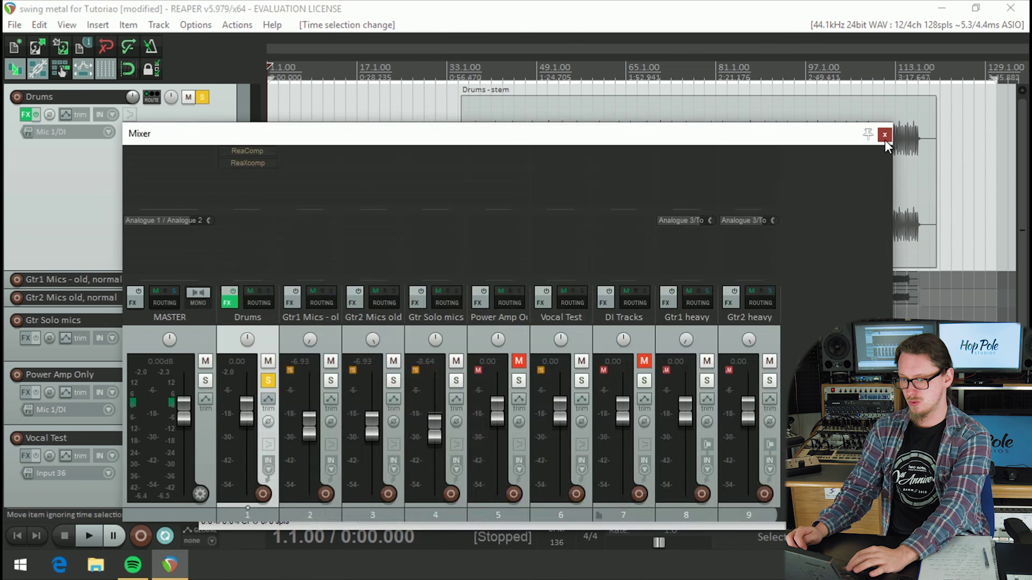
click(778, 140)
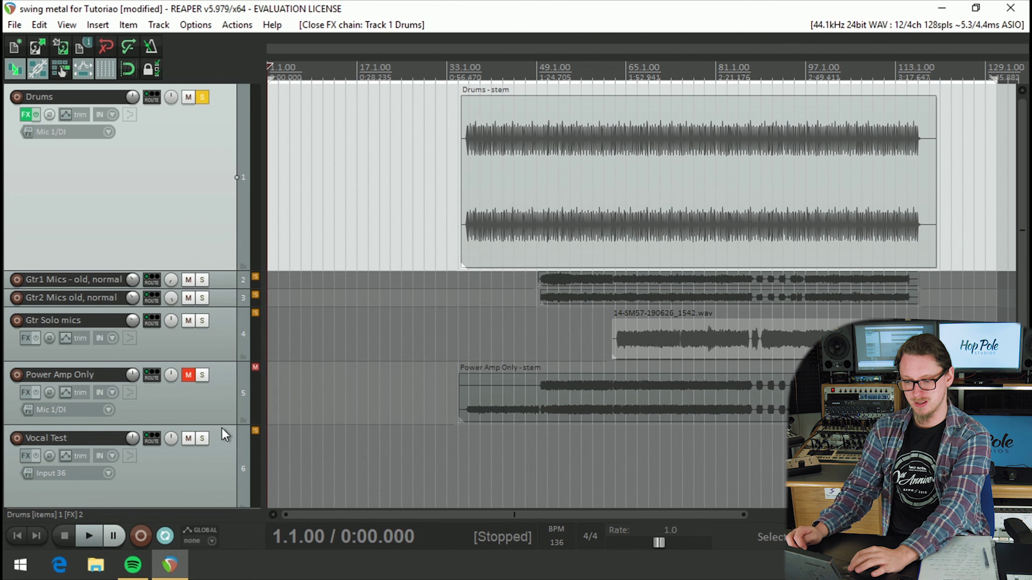
Solo the Vocal Test track and set a time selection from 122.4.96 across the empty stretch after the Drums item
click(202, 438)
click(965, 467)
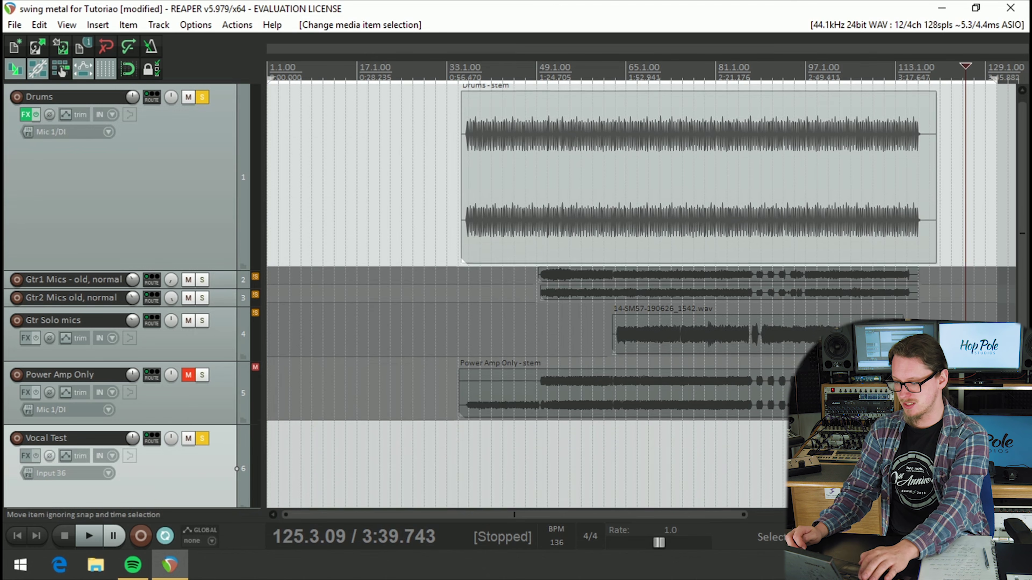
scroll(122, 285, down, 1)
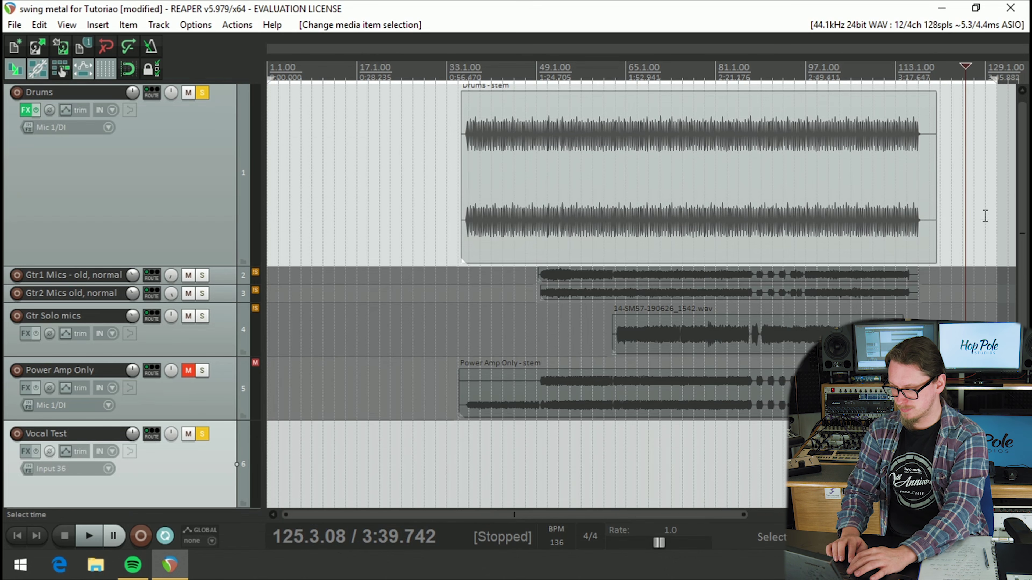
right_click(981, 72)
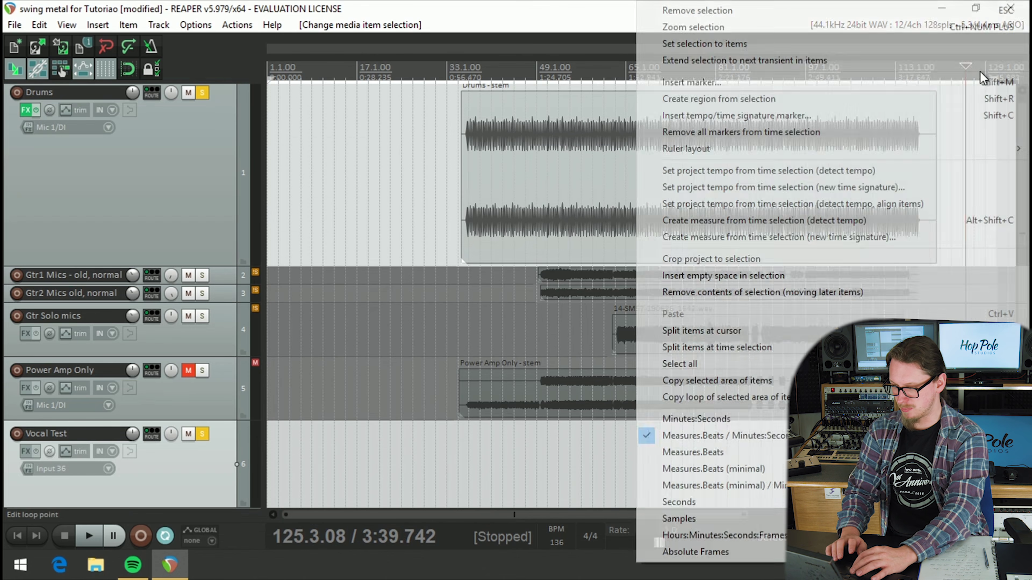
click(888, 52)
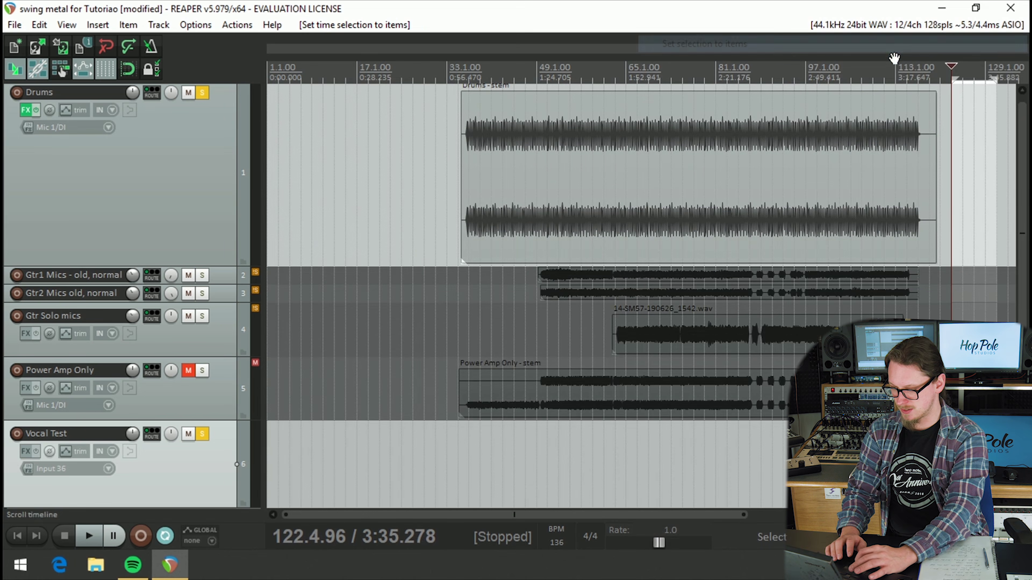
Play the soloed Vocal Test track from 122.4.96 with repeat switched off
key(space)
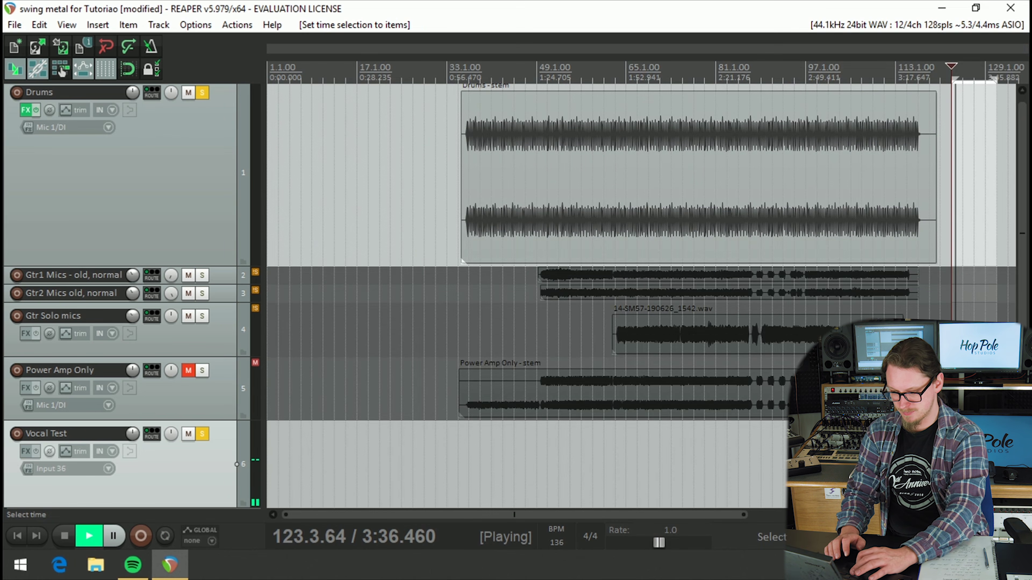
scroll(1025, 281, down, 1)
scroll(1024, 281, down, 2)
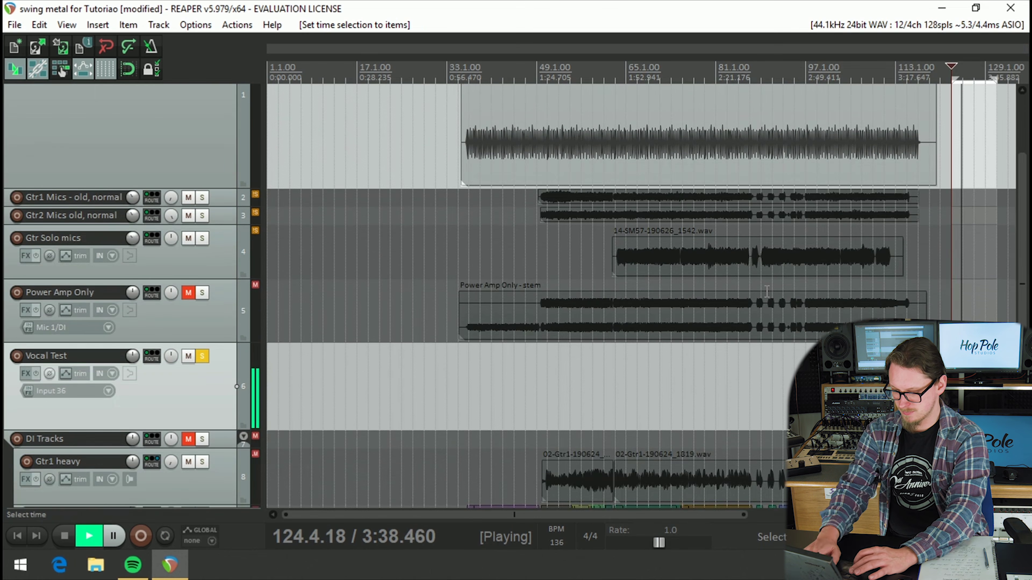
Set a time selection over a short phrase near the start of the vocal recording, stop playback and switch repeat on
scroll(450, 380, up, 6)
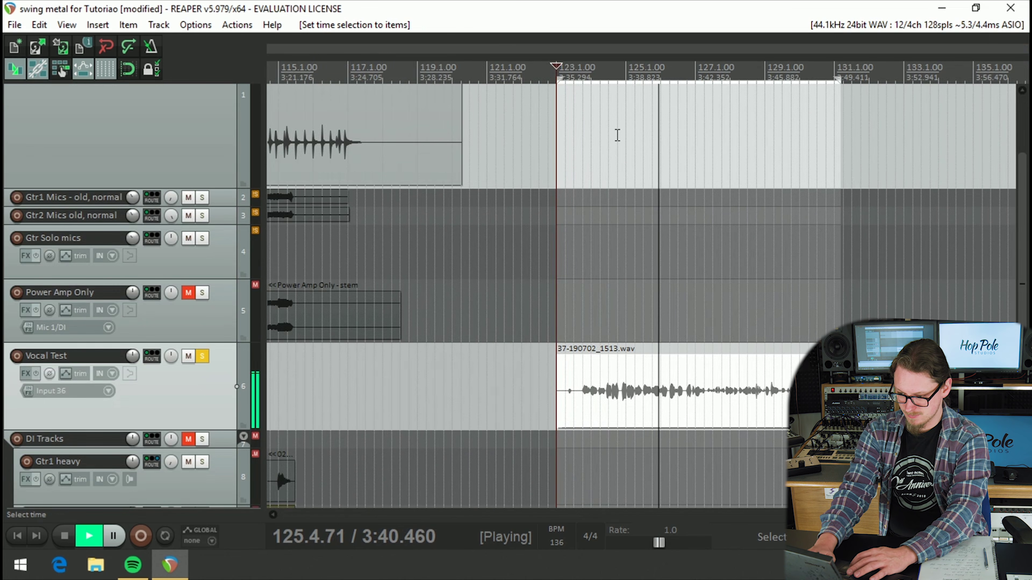
drag(578, 80, 603, 83)
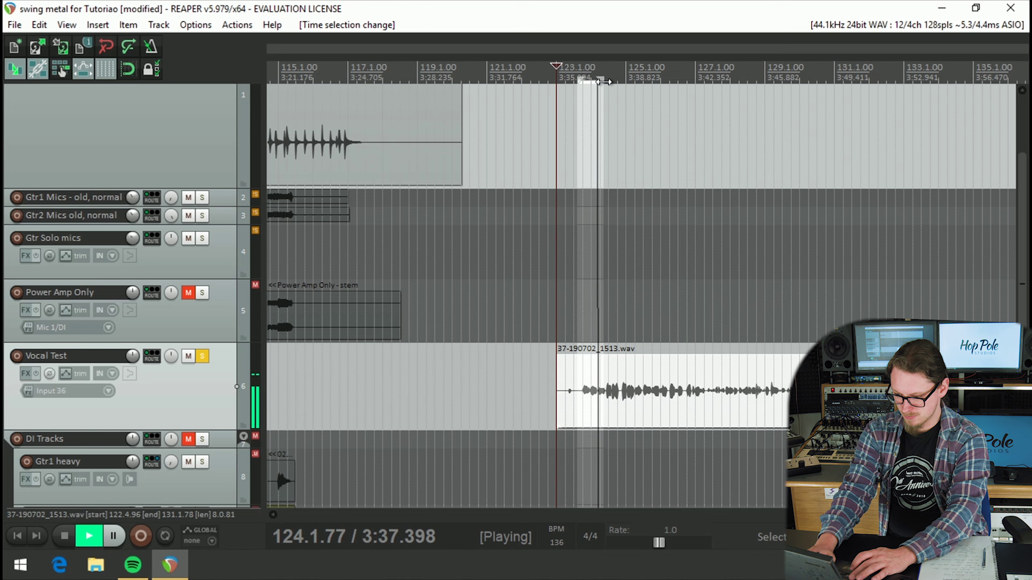
key(space)
key(r)
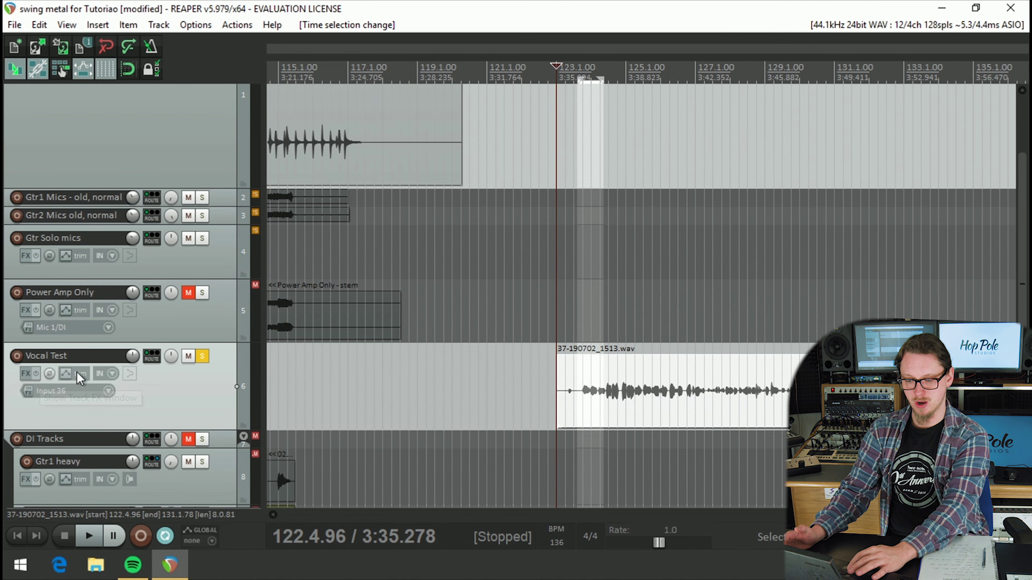
Add ReaXcomp to the Vocal Test track and load the preset "griz: male de-ess (change band 2 freqs for your singer)"
click(29, 373)
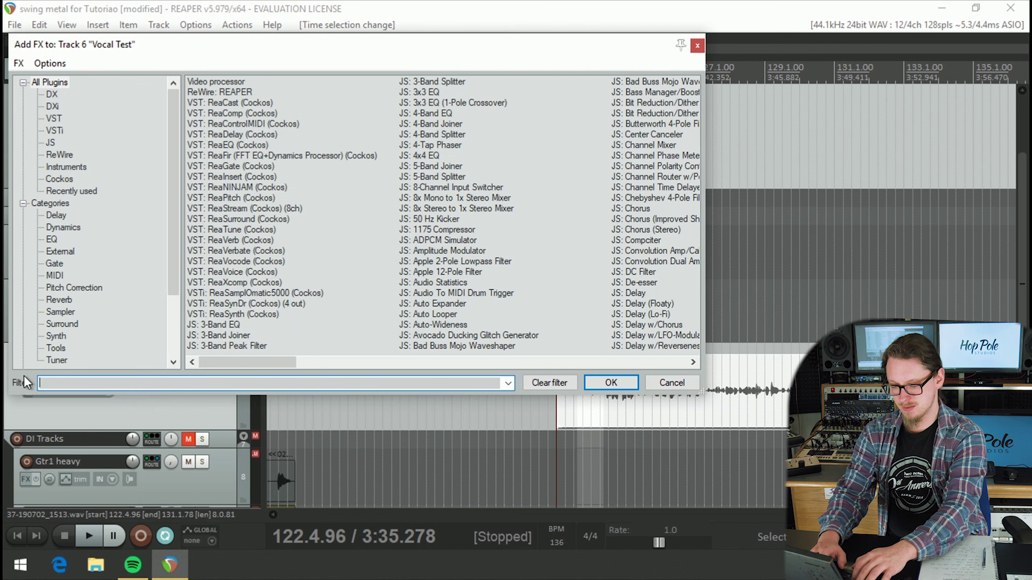
double_click(201, 281)
click(268, 112)
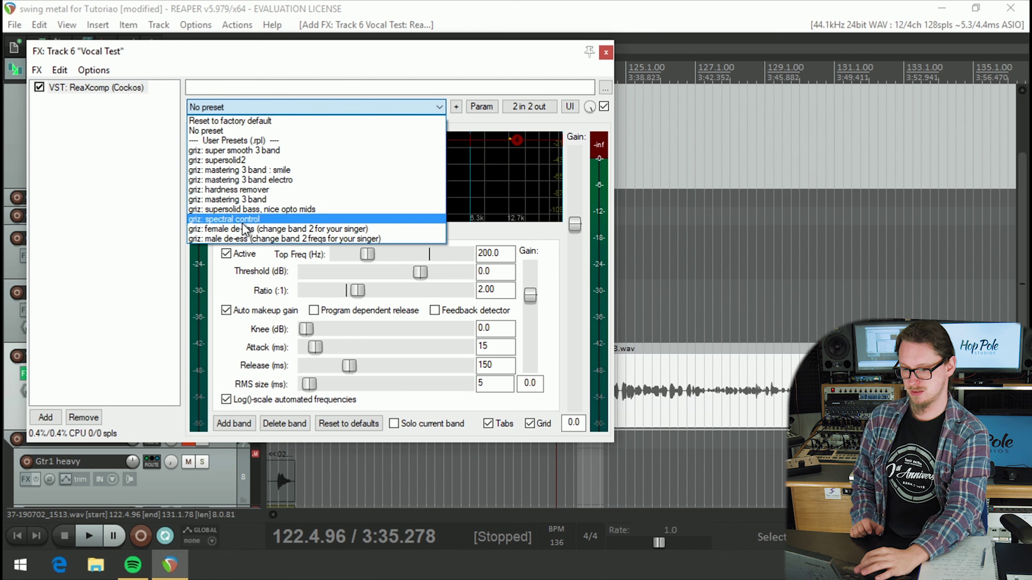
click(246, 239)
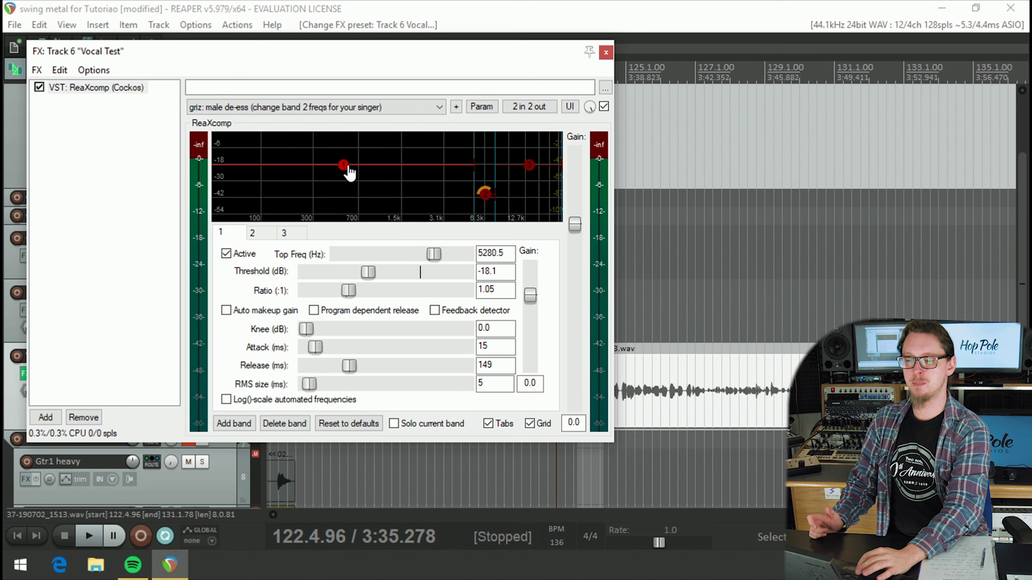
Examine the ReaXcomp preset choices and the threshold and ratio of each de-esser band, ending on band 2's ratio
click(268, 107)
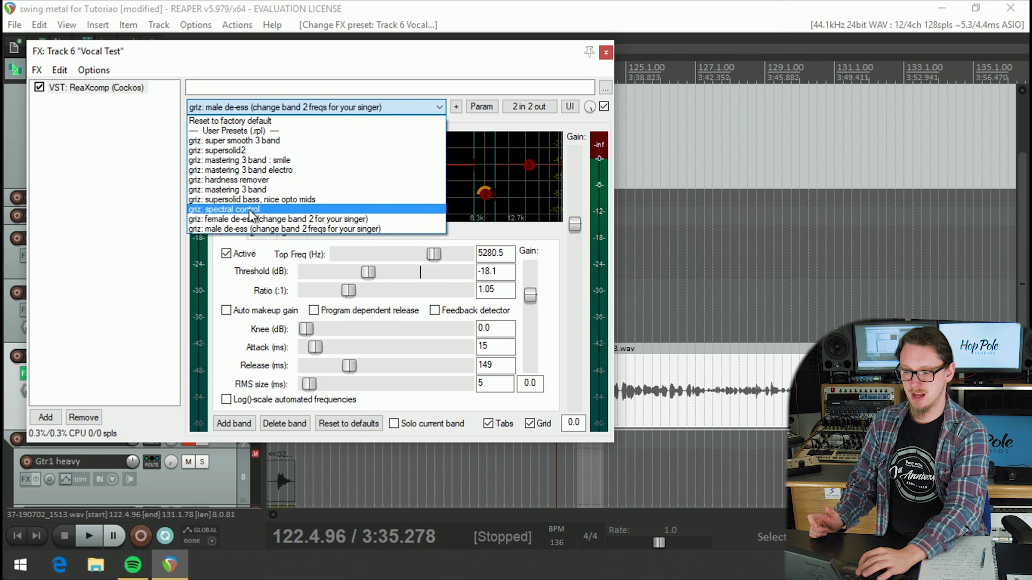
click(249, 106)
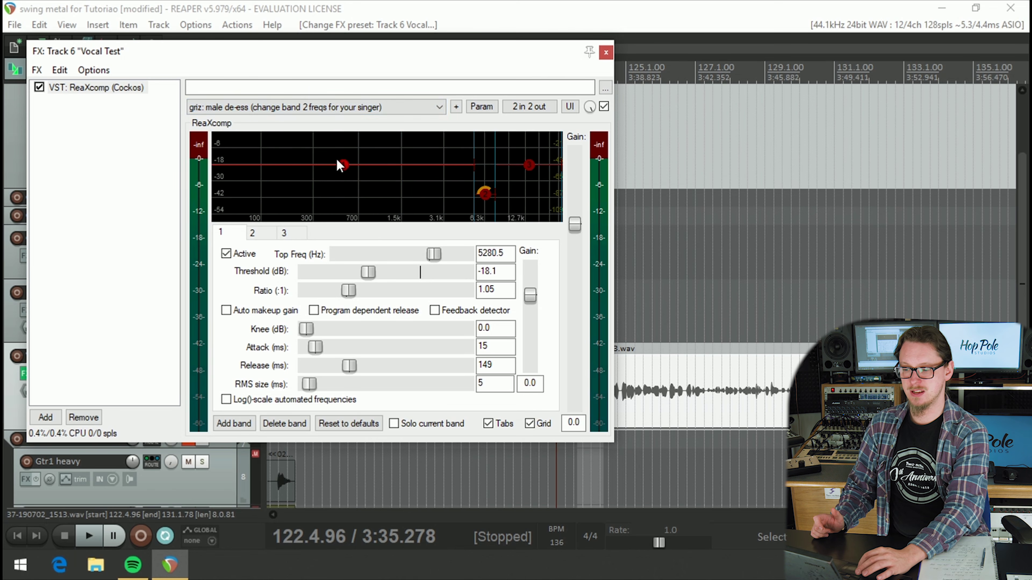
mouse_move(343, 173)
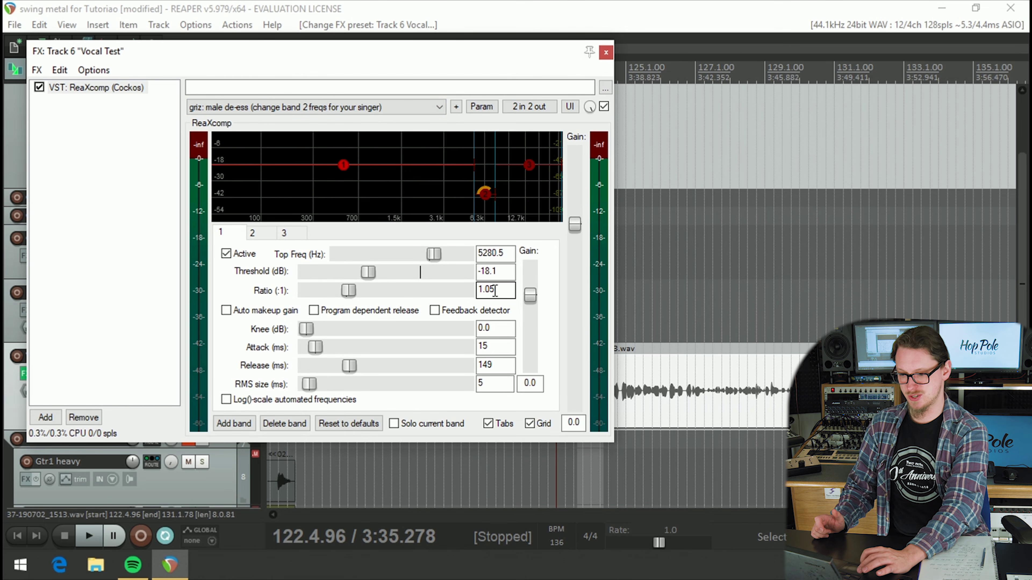
click(527, 165)
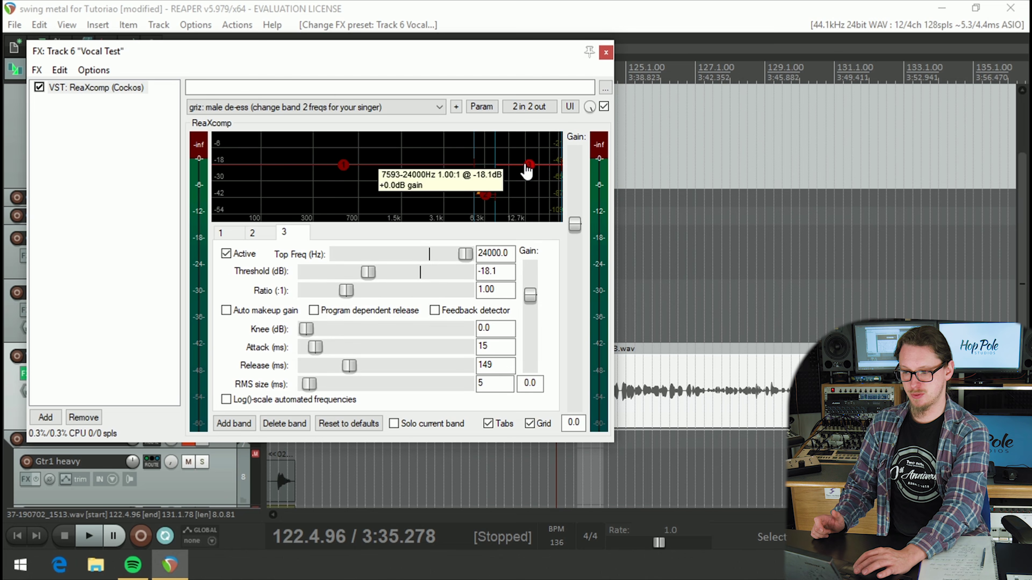
click(497, 270)
click(500, 287)
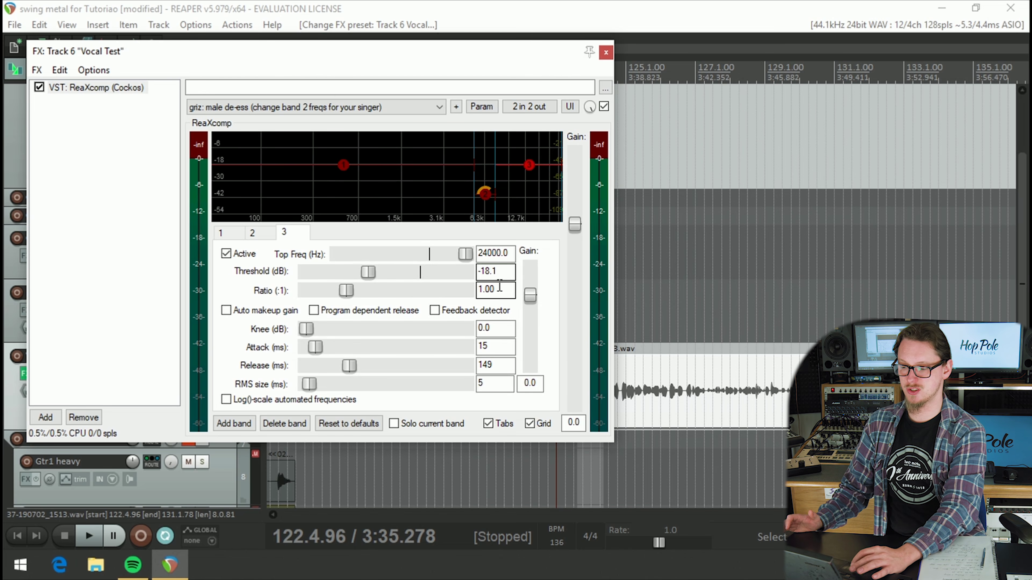
click(485, 194)
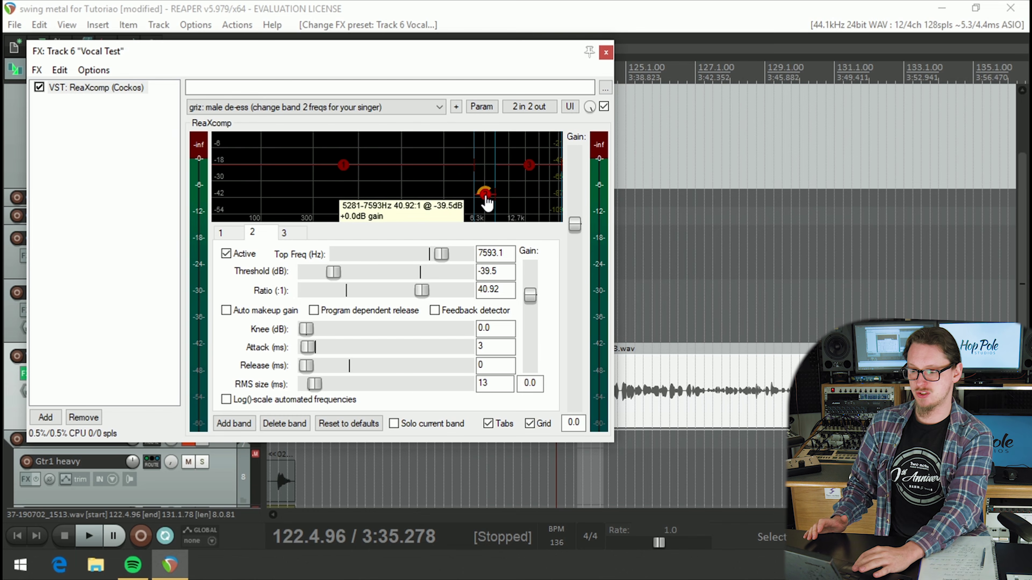
double_click(475, 291)
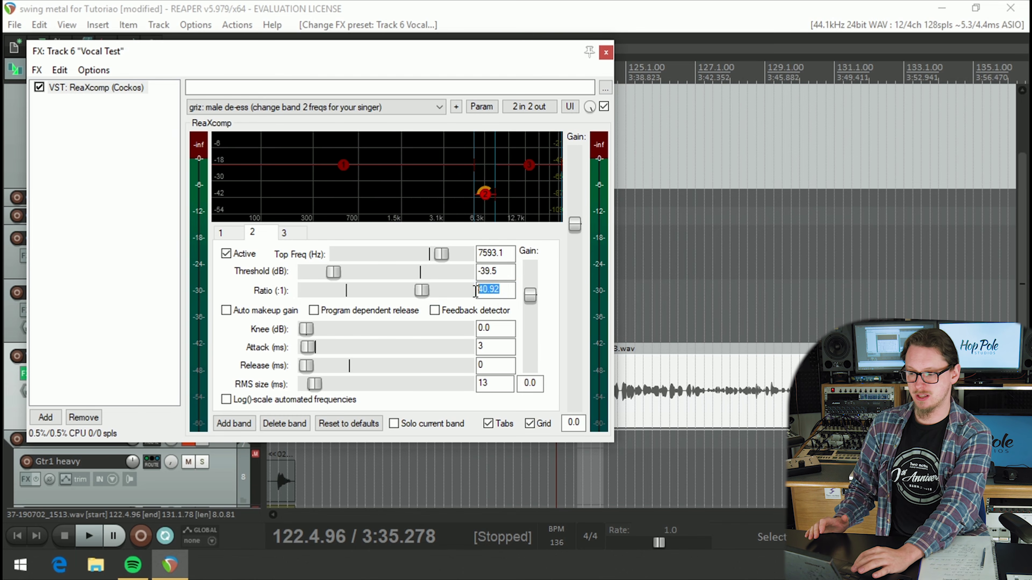
click(499, 290)
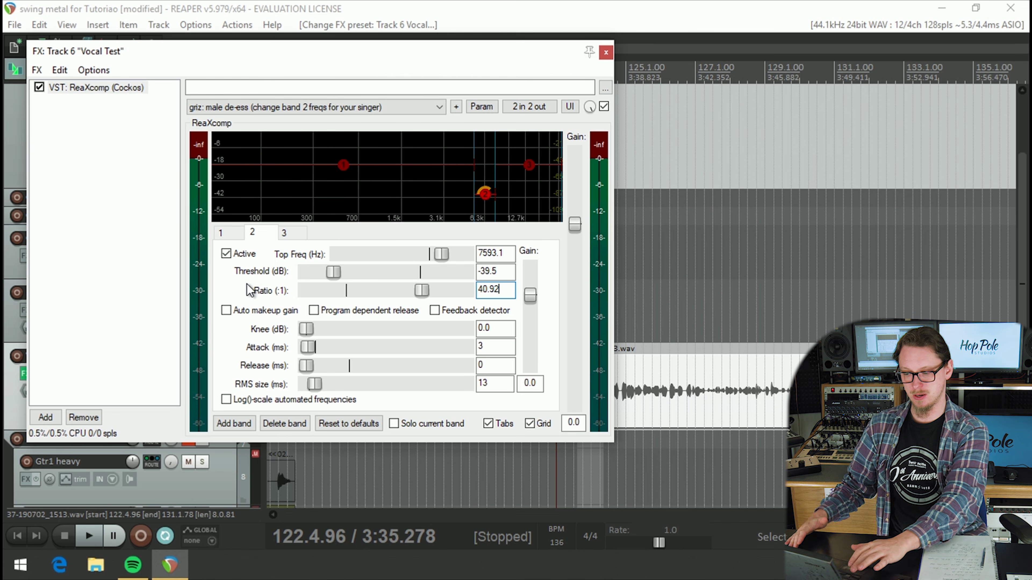
Play the looped vocal phrase twice through the de-esser to hear the preset and watch its band activity
key(space)
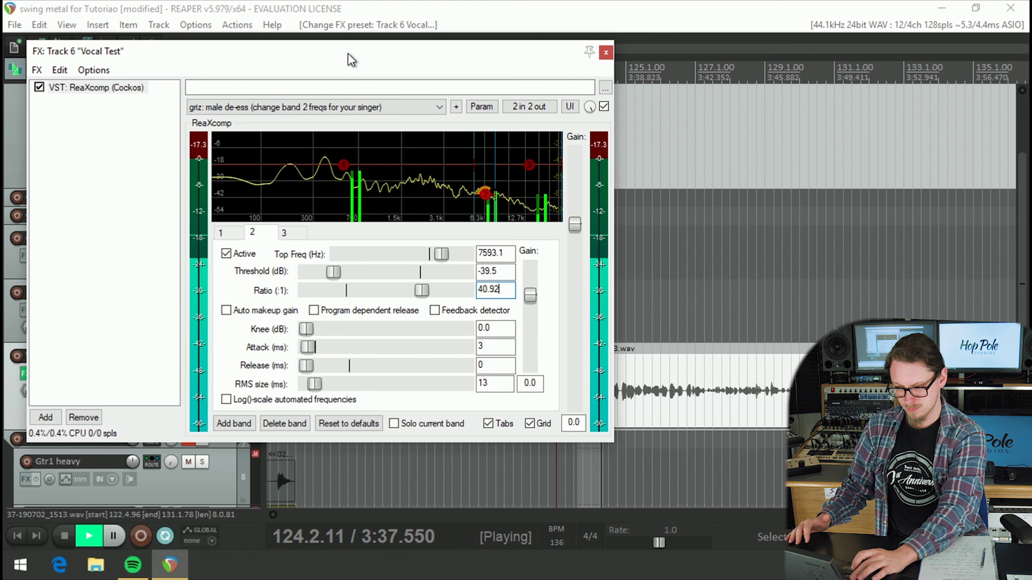
key(space)
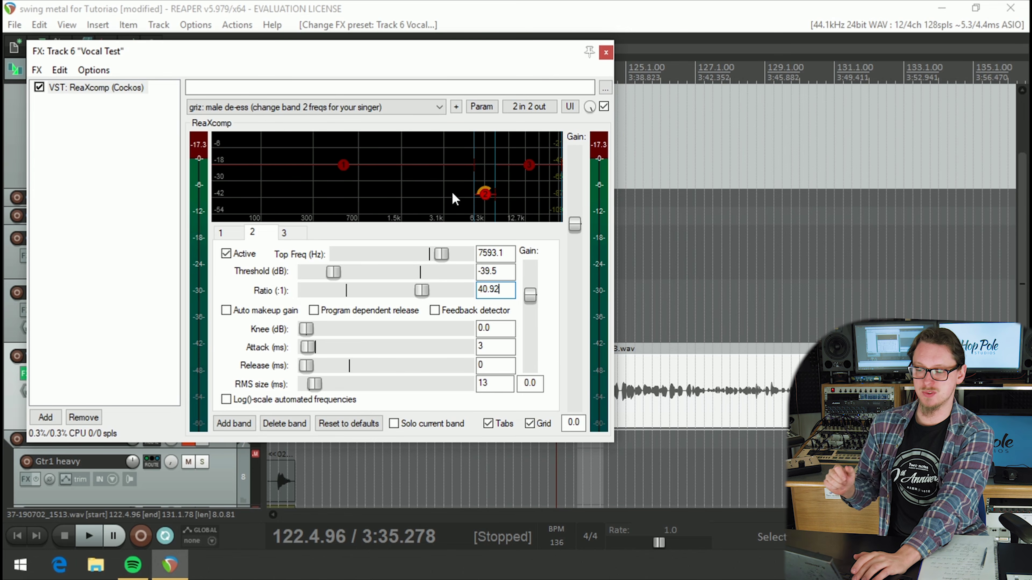
key(space)
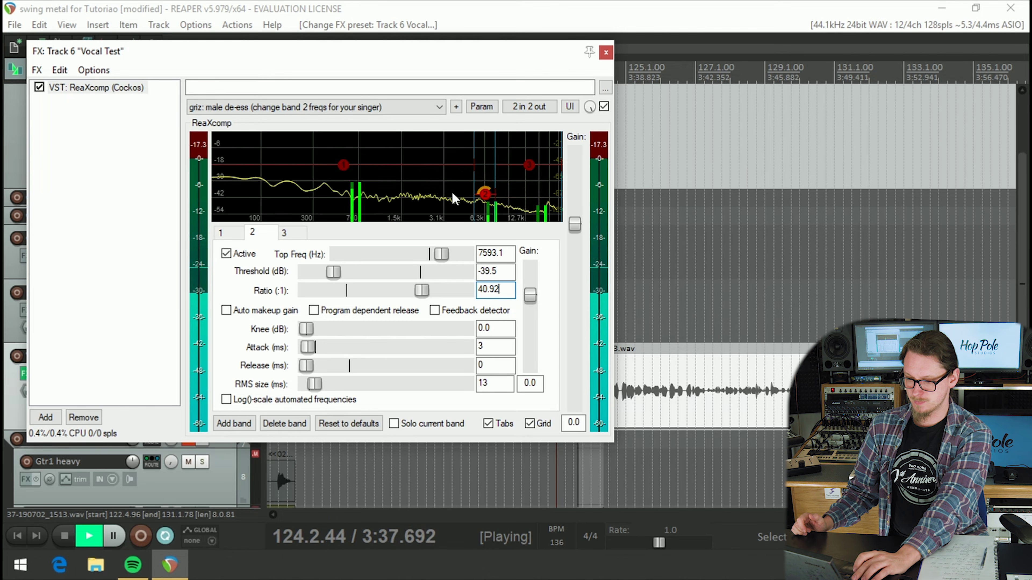
key(space)
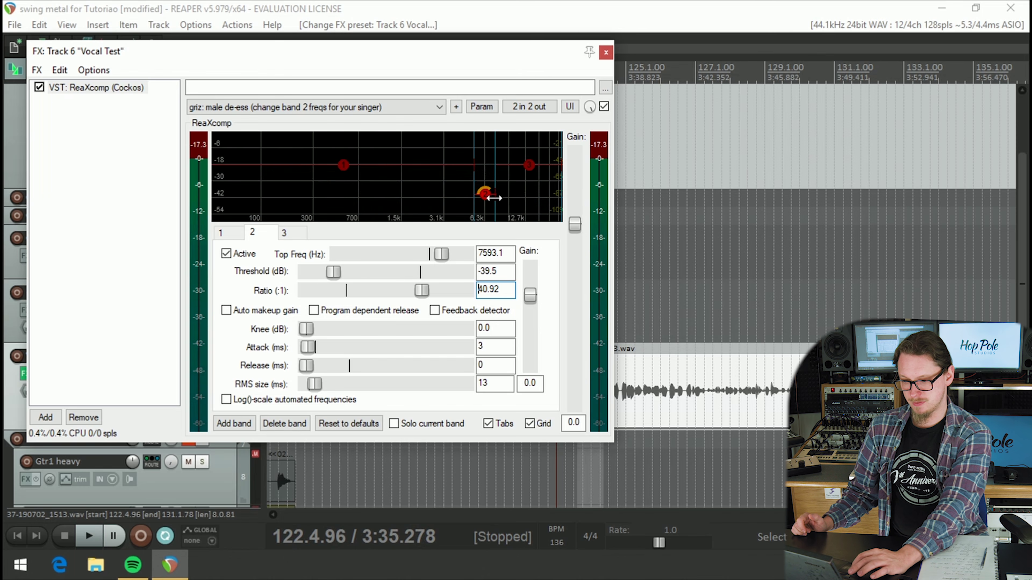
Set band 2's top frequency to 9711.3 Hz and its threshold to -33.9 dB, auditioning the vocal loop after each change
drag(494, 198, 510, 200)
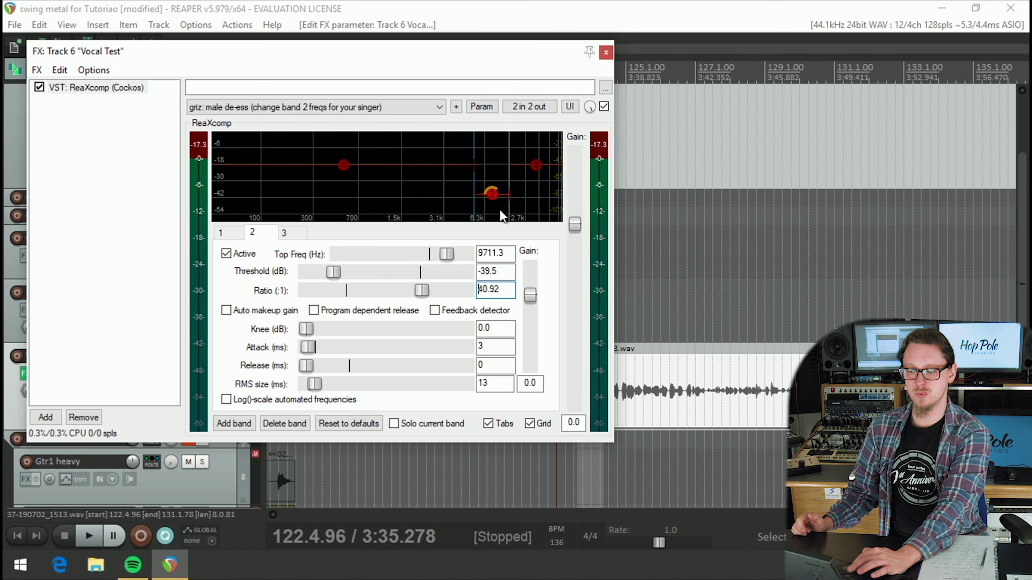
key(space)
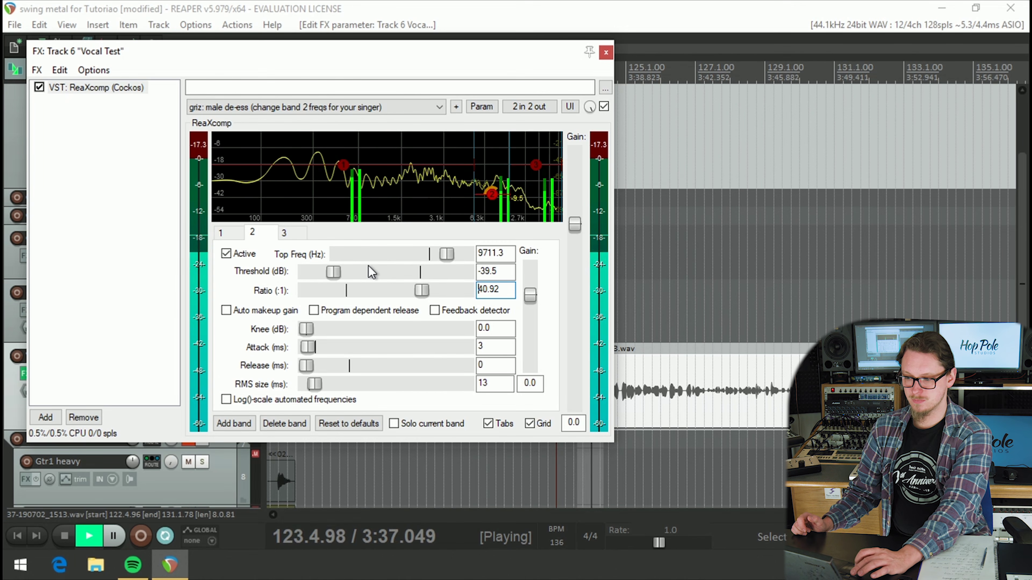
key(space)
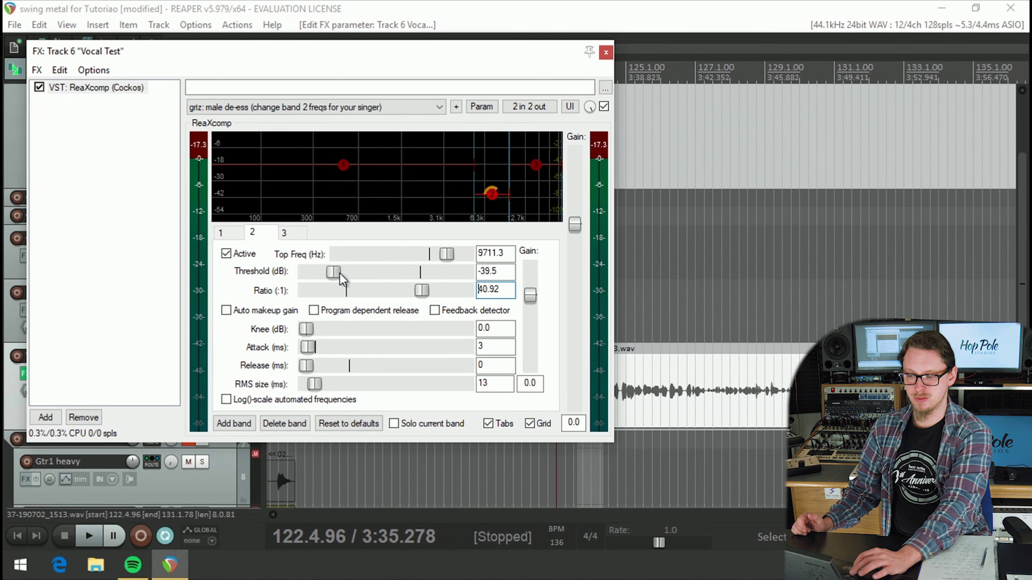
drag(338, 275, 339, 277)
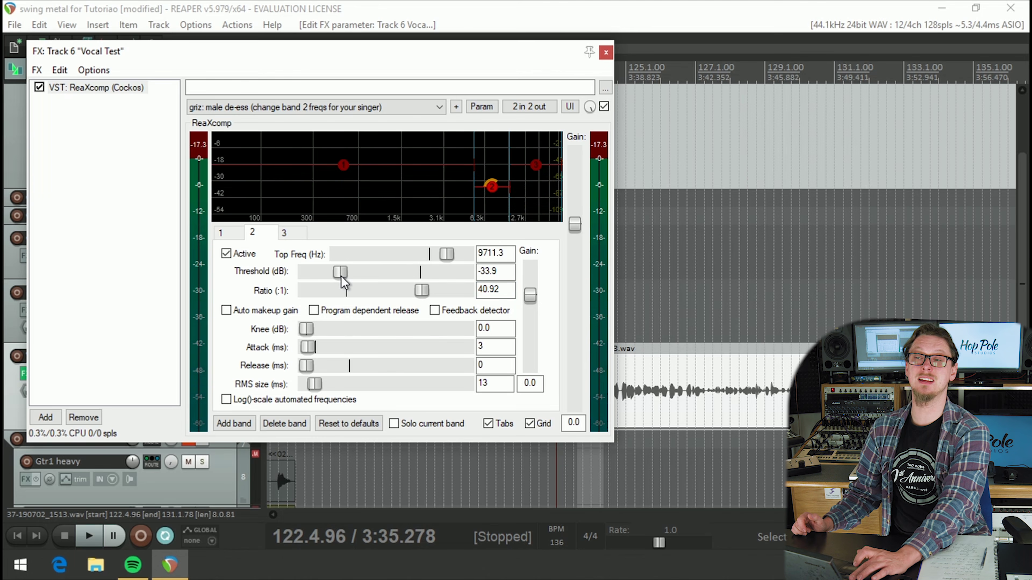
key(space)
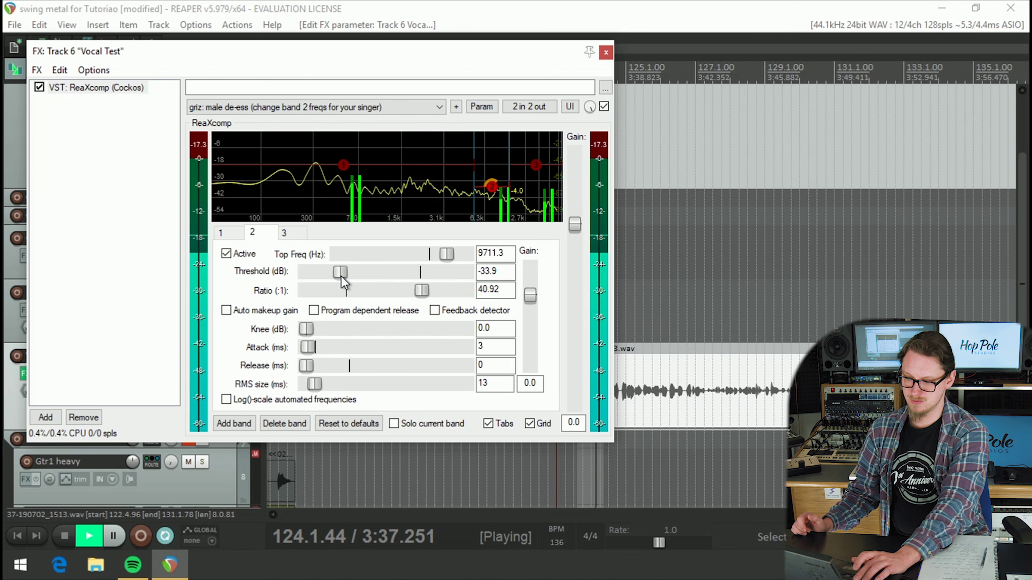
key(space)
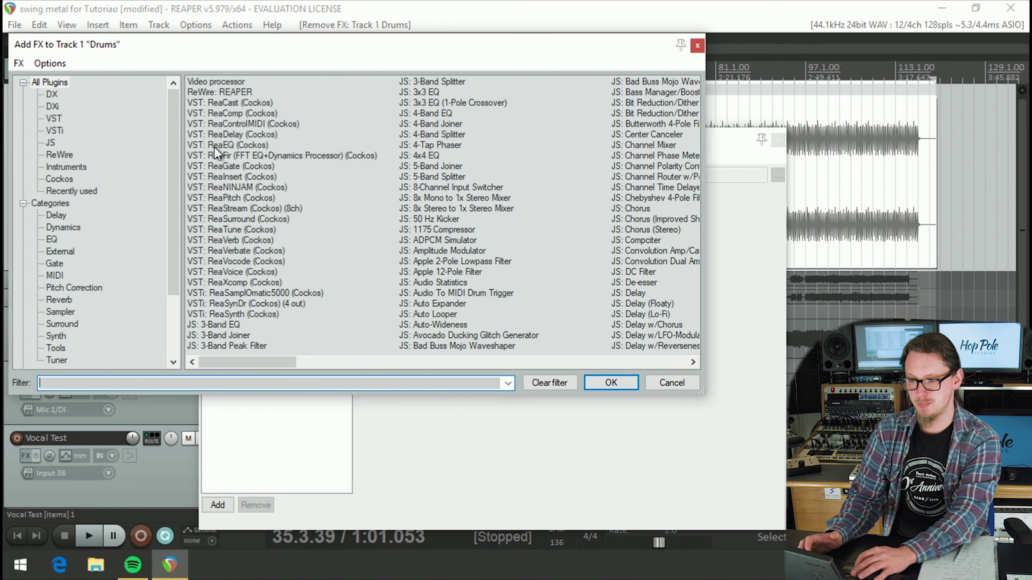
Add ReaEQ to the Drums track, then reposition and enlarge its effects window for a bigger frequency graph
click(211, 147)
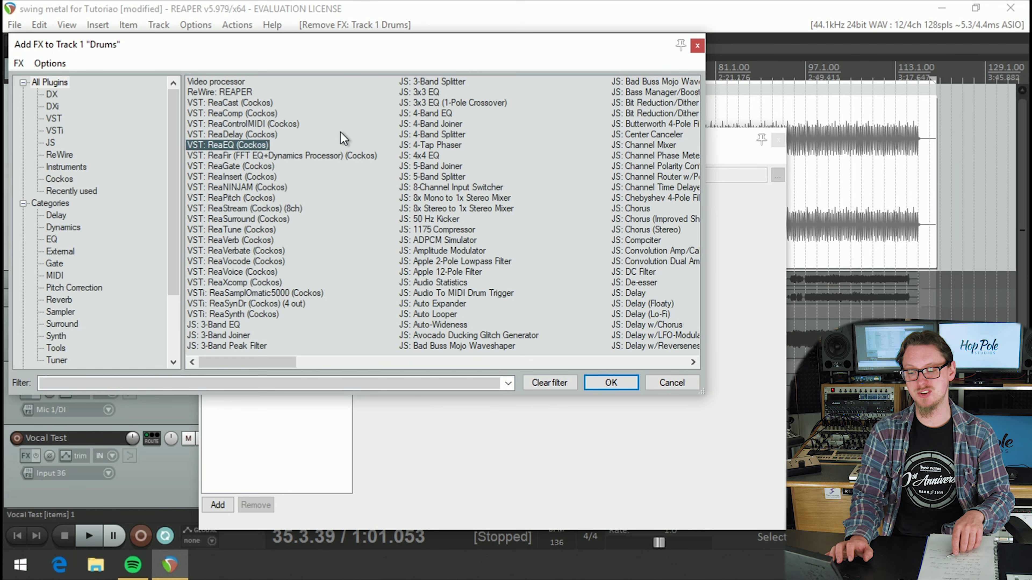
double_click(228, 142)
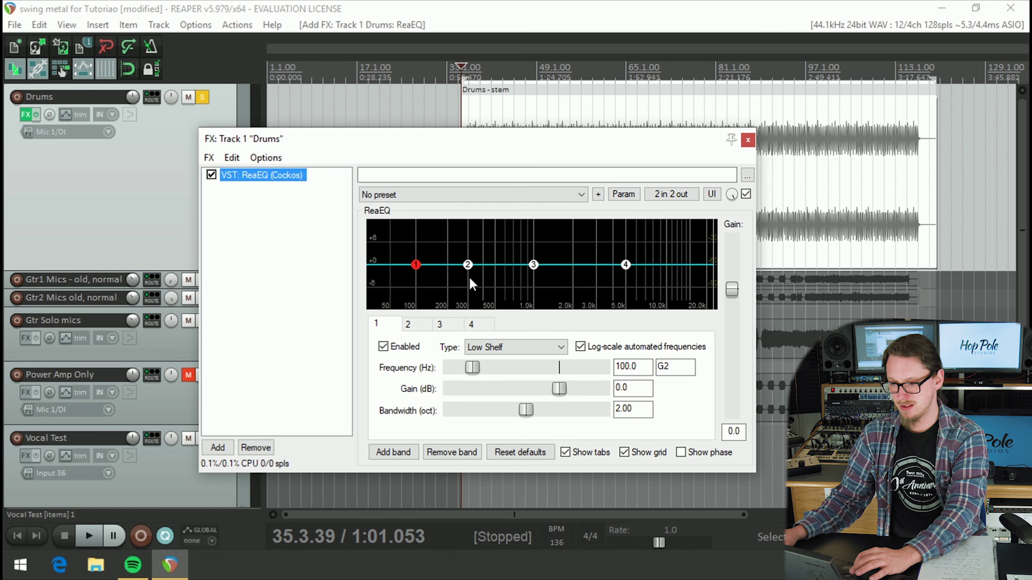
drag(337, 138, 193, 88)
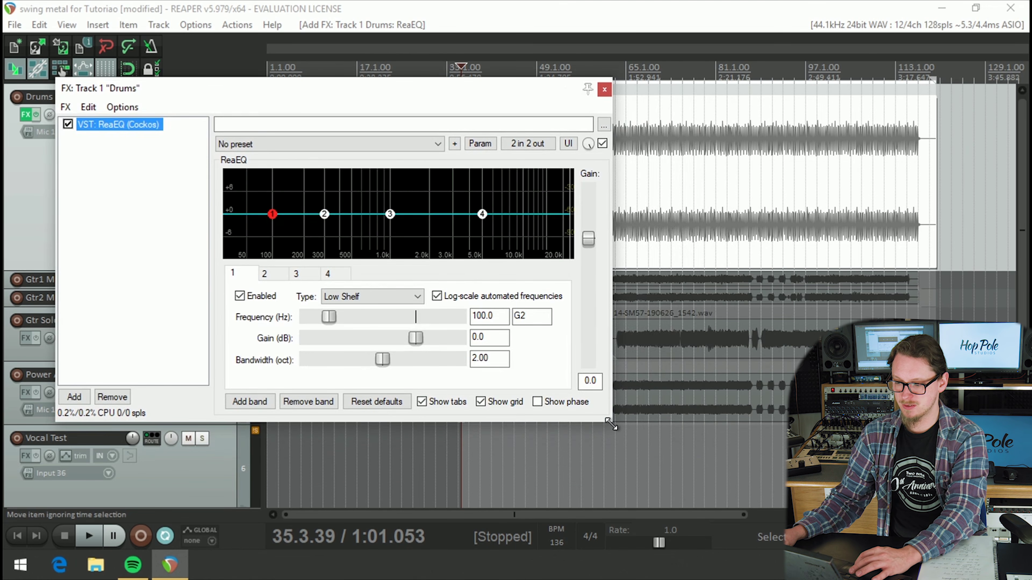
drag(611, 424, 887, 526)
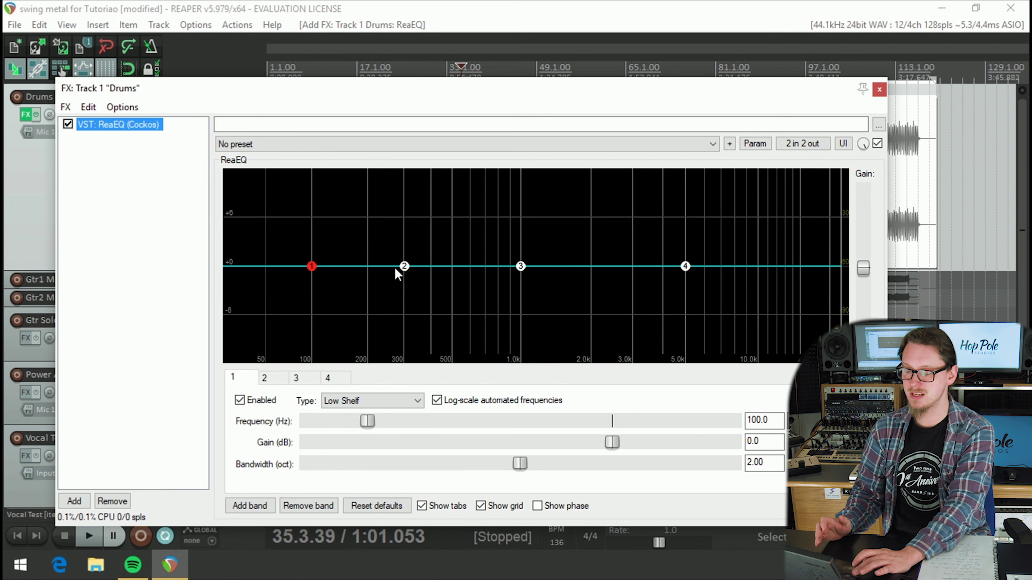
Play the drums briefly to view their spectrum in ReaEQ, moving the effects window down to uncover the Drums track controls
key(space)
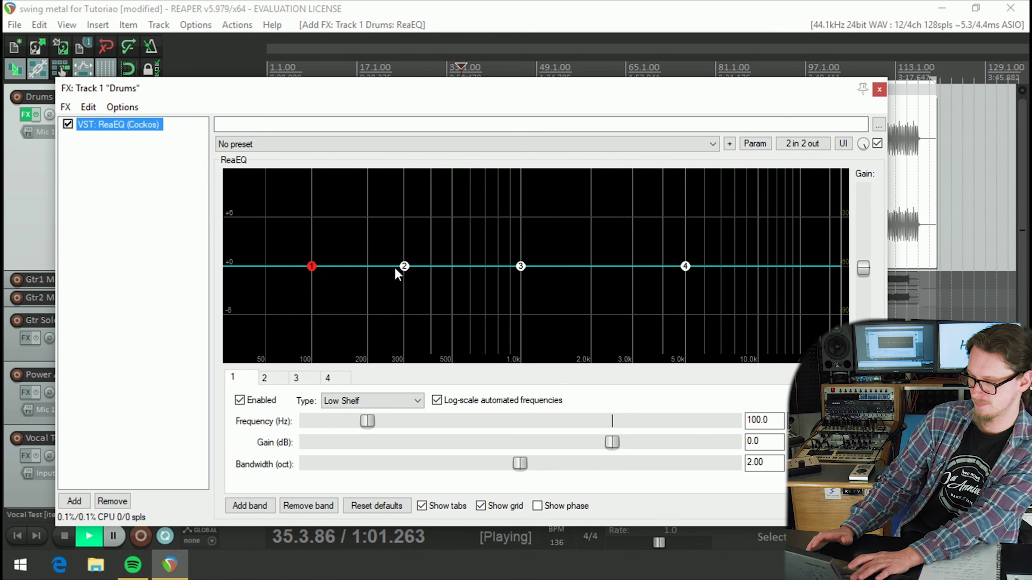
drag(468, 92, 477, 139)
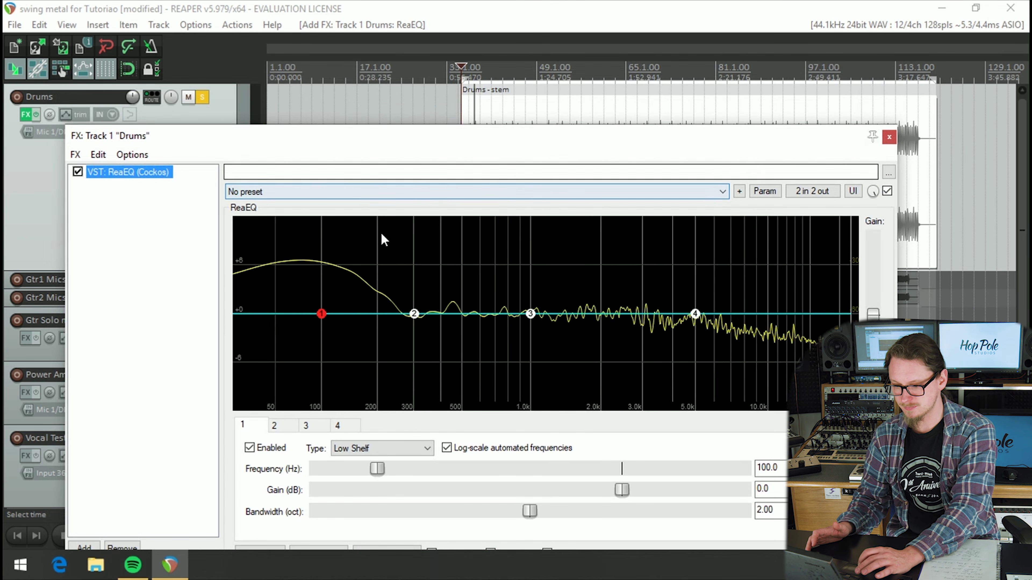
key(space)
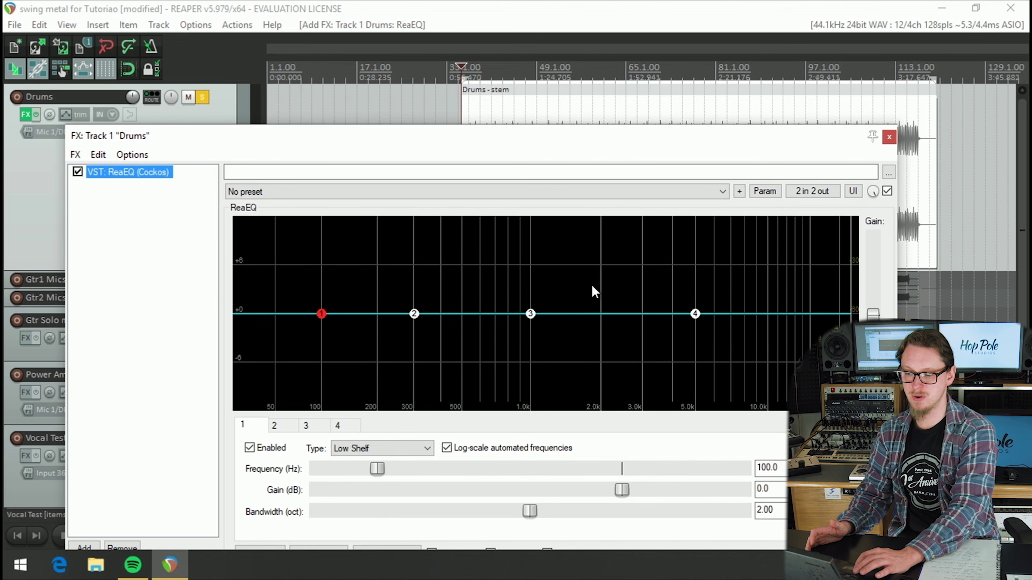
drag(377, 140, 374, 133)
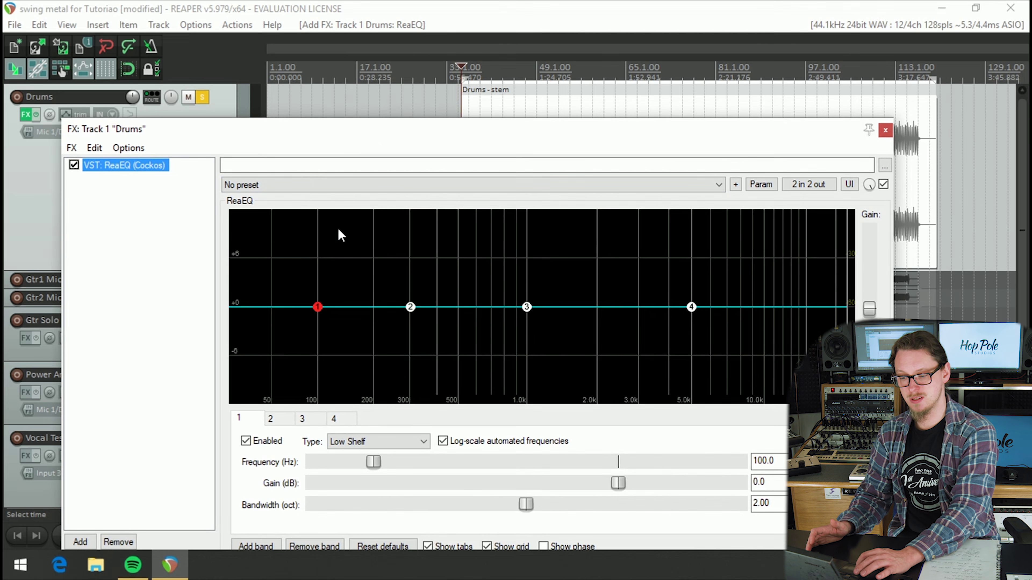
Move ReaEQ's band 1 to 195.9 Hz and set the band 4 high shelf to 4786.1 Hz with 3.1 dB gain, auditioning the drums
drag(316, 307, 373, 309)
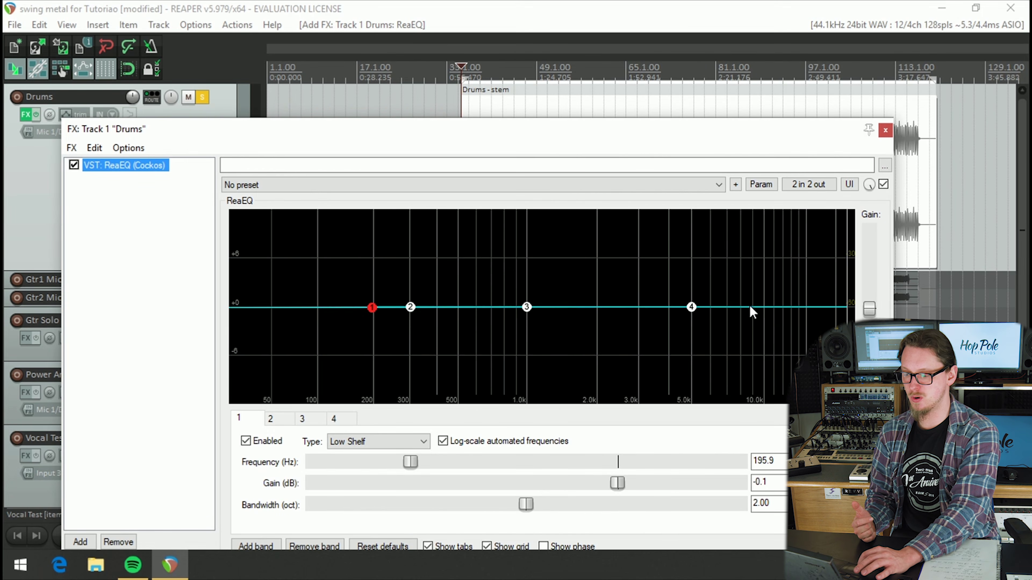
click(692, 307)
drag(693, 311, 676, 282)
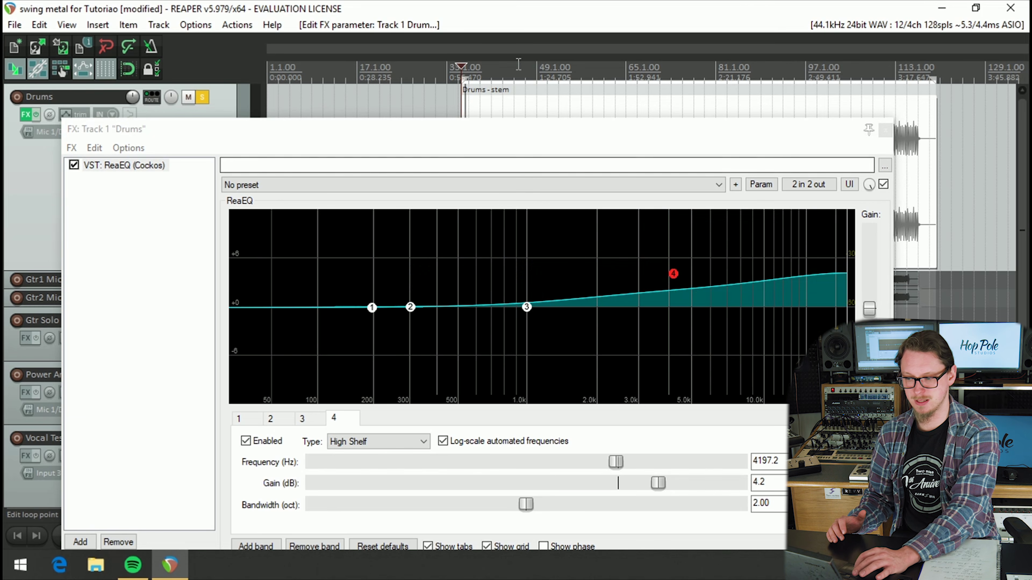
key(space)
mouse_move(671, 273)
mouse_down()
mouse_move(637, 207)
mouse_move(695, 337)
mouse_move(673, 231)
mouse_move(686, 282)
mouse_up()
key(space)
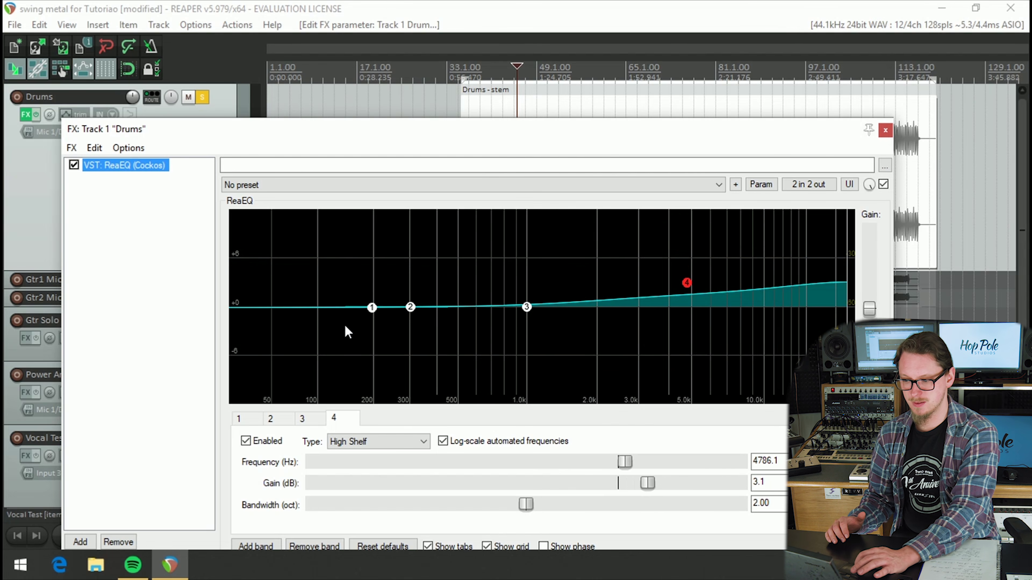
Disable ReaEQ's band 4 high shelf and move it to 5223.5 Hz with 0.7 dB gain
alt+click(687, 282)
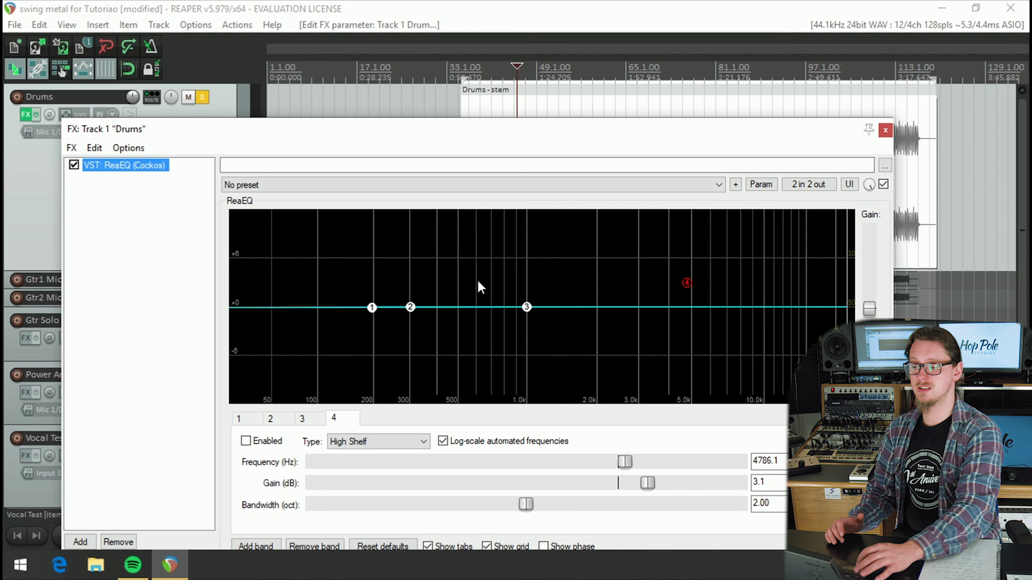
drag(686, 282, 696, 303)
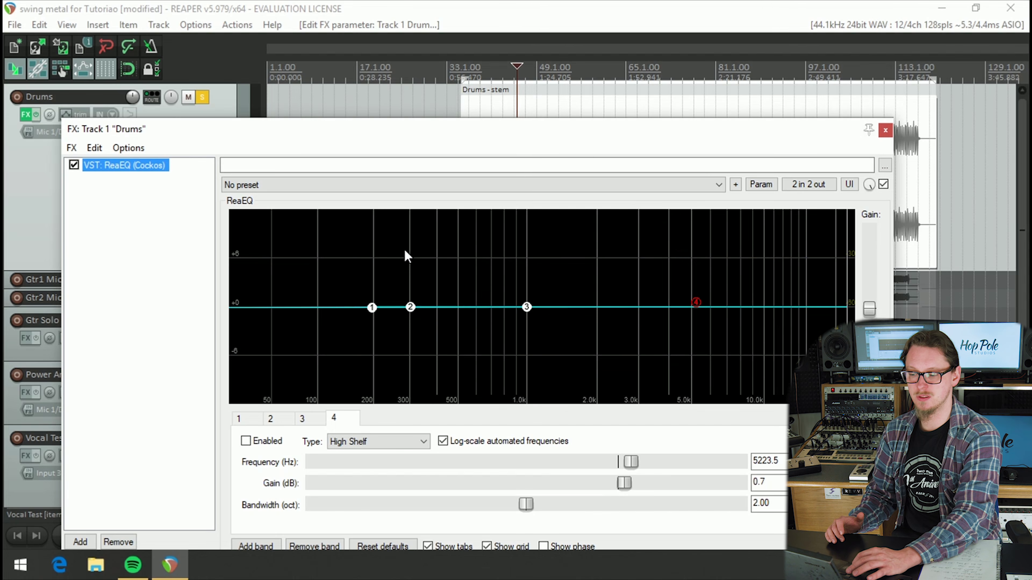
Raise band 2 to a 7.7 dB boost at 473.1 Hz and widen its bandwidth to 3.58 octaves
click(411, 307)
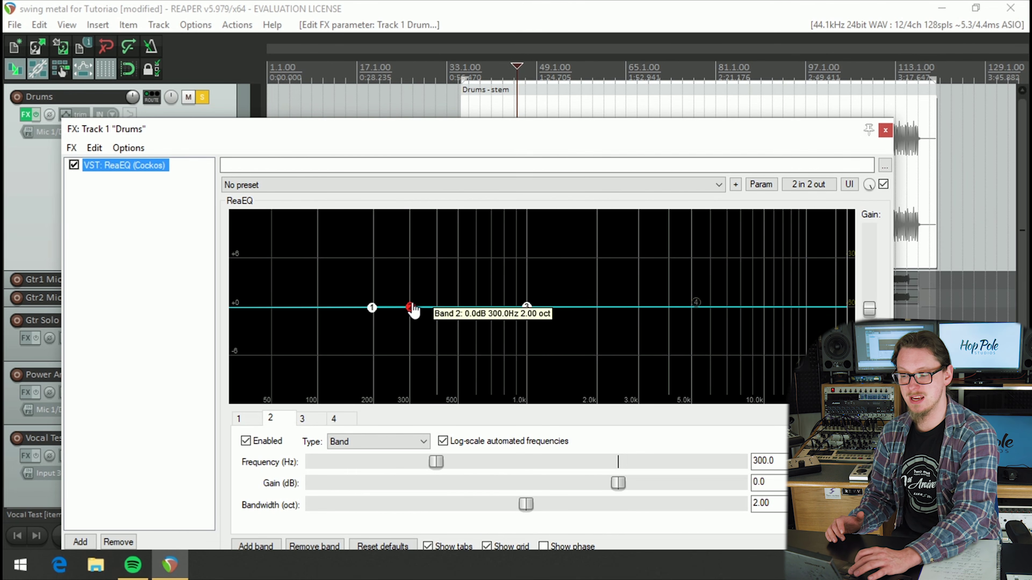
drag(413, 309, 459, 253)
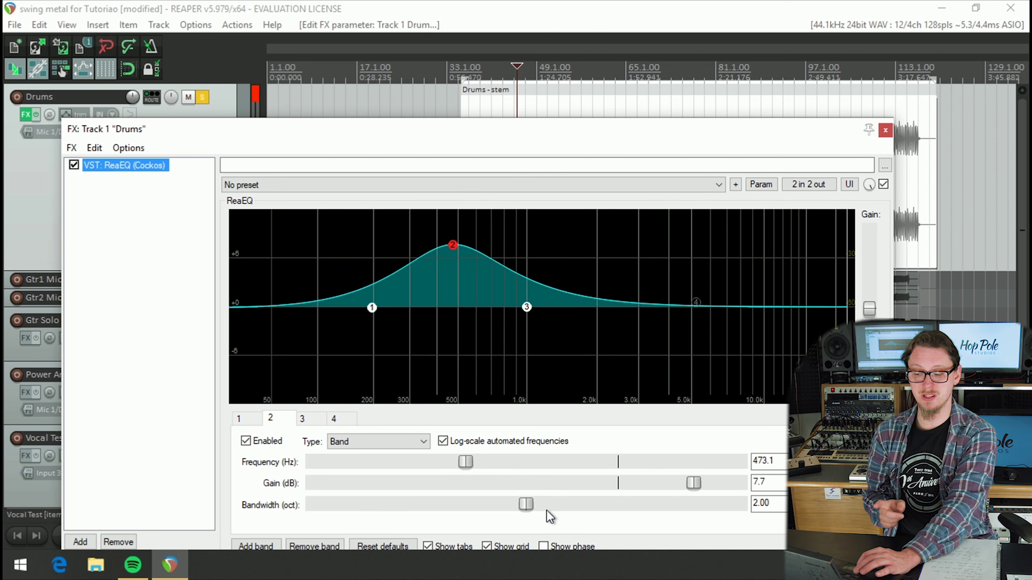
drag(528, 508, 696, 515)
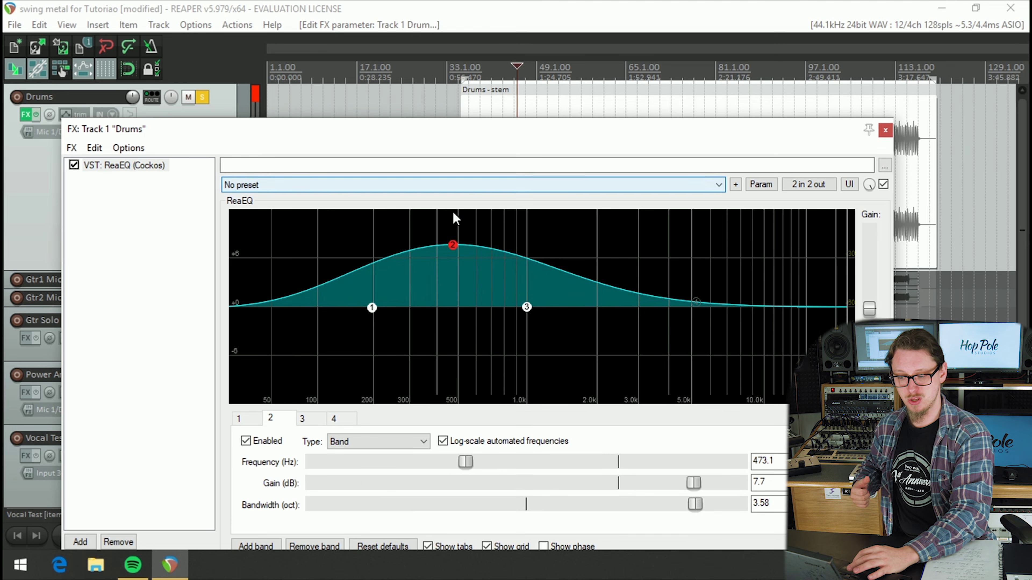
Lower band 2 to a gentle 1.4 dB boost at 503.8 Hz with 3.74 octaves bandwidth, and play the drums
mouse_move(454, 253)
drag(454, 250, 472, 307)
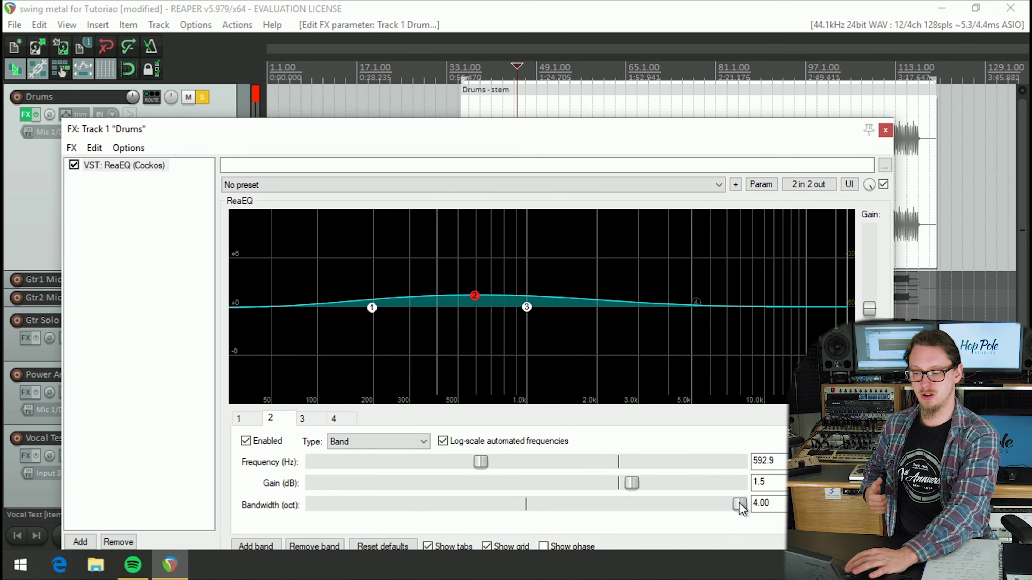
mouse_move(477, 303)
mouse_down()
mouse_move(476, 290)
mouse_move(469, 329)
mouse_move(459, 296)
mouse_up()
key(space)
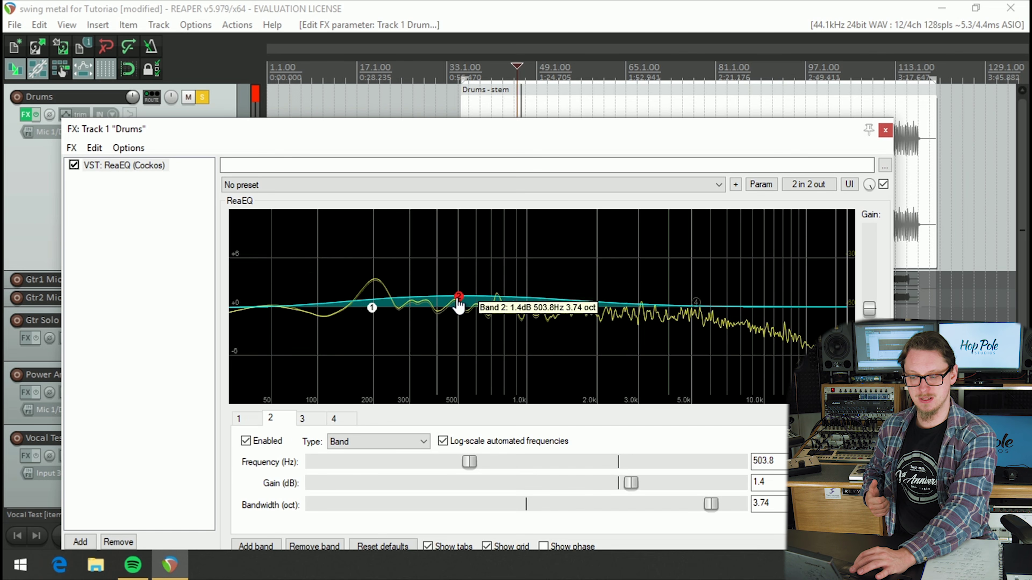
alt+click(461, 299)
double_click(461, 300)
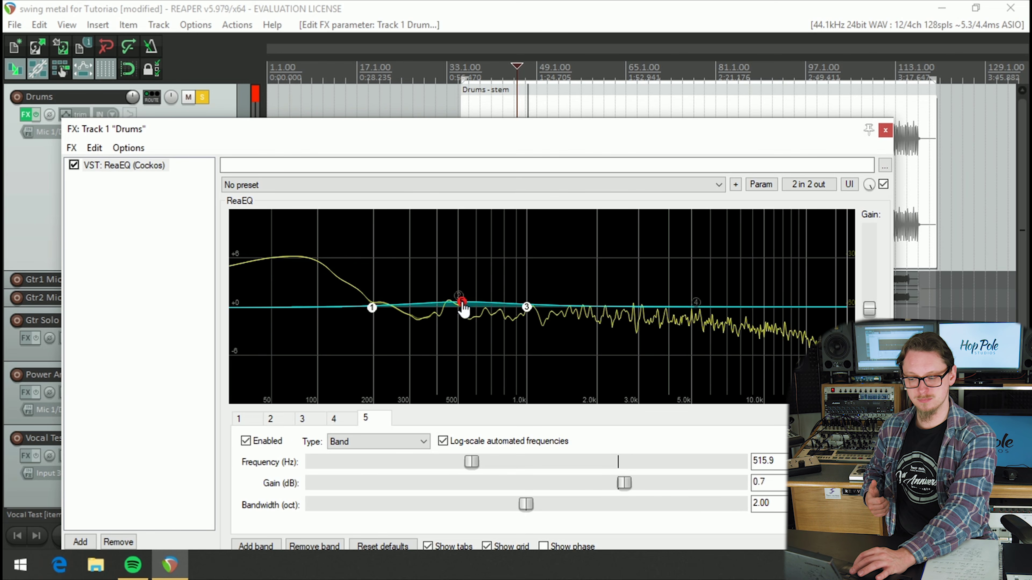
drag(461, 299, 476, 299)
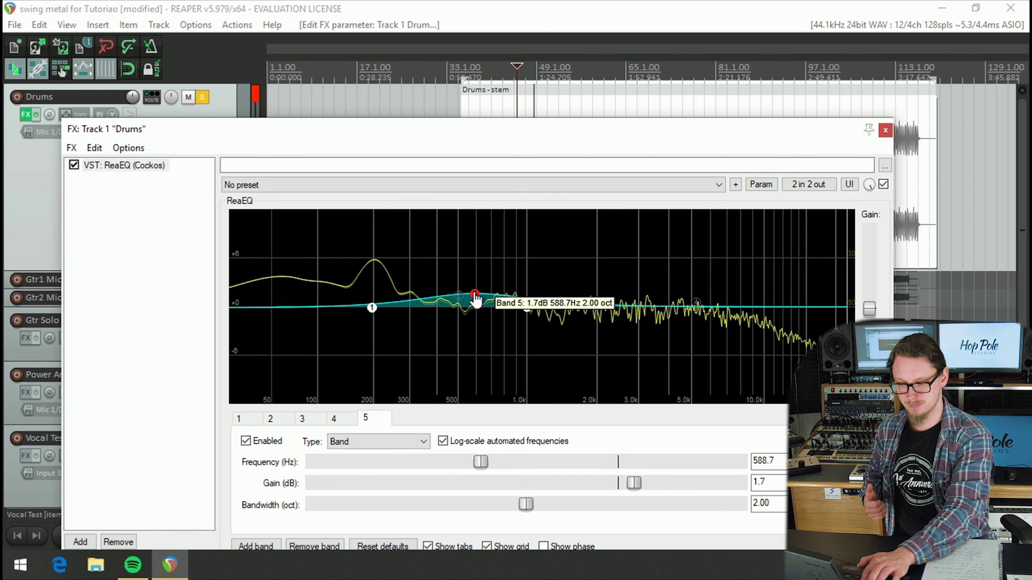
key(ctrl+z)
key(ctrl+z)
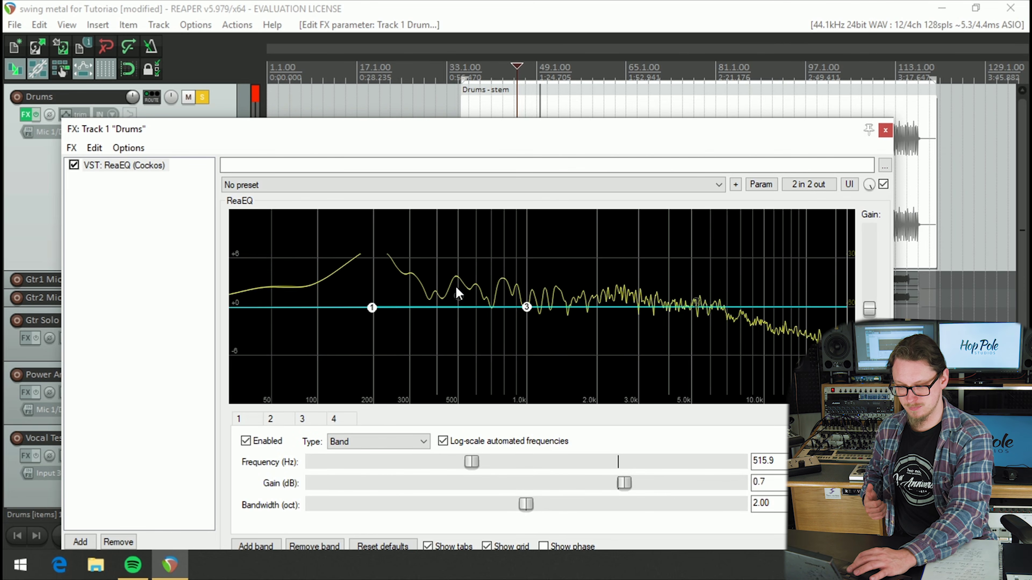
Toggle band 2 on and off while lowering its gain to -0.5 dB, leaving the band enabled
alt+click(458, 296)
drag(458, 296, 461, 317)
alt+click(462, 317)
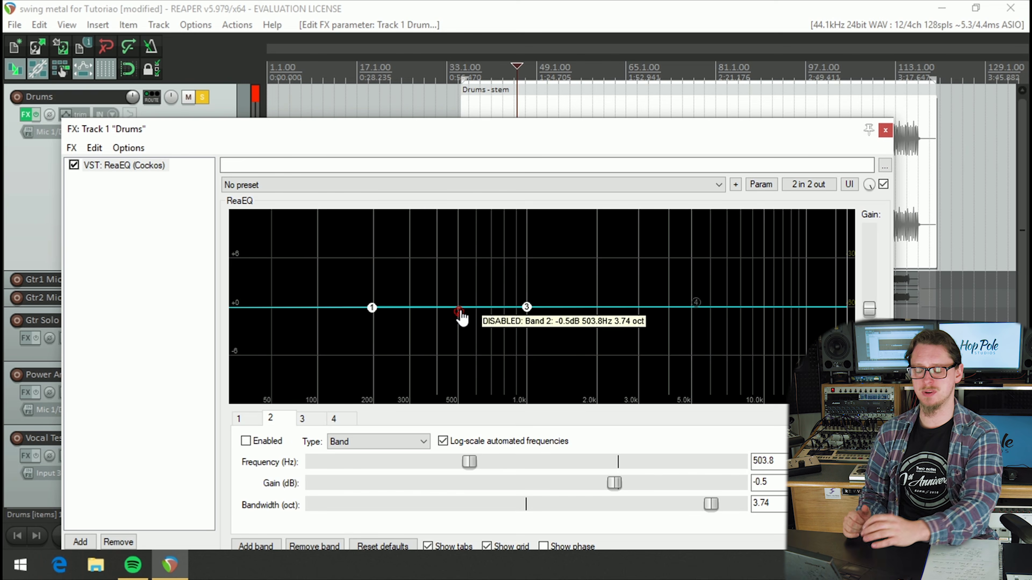
double_click(460, 312)
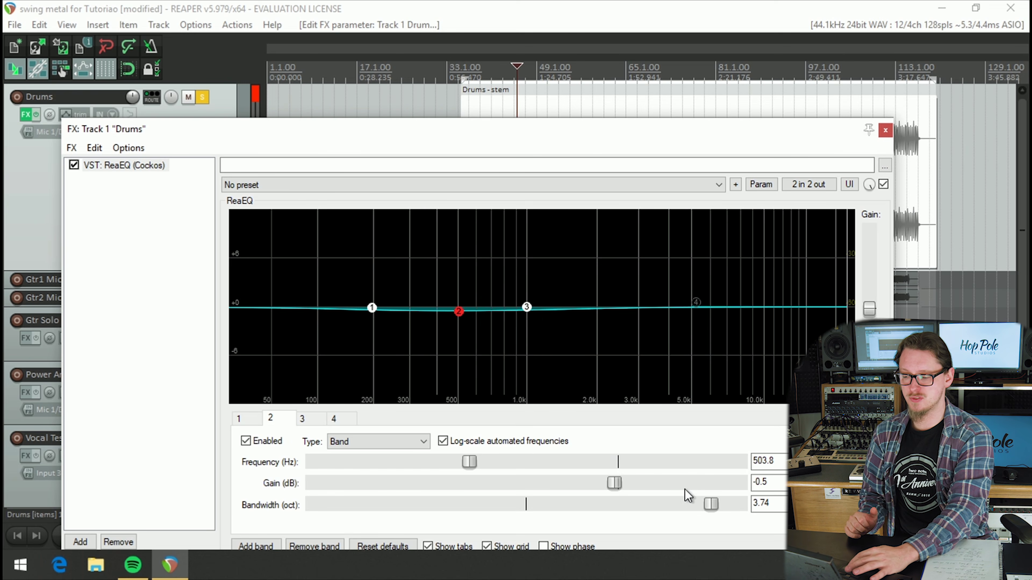
Narrow band 2 to 0.19 octaves and sweep it as a strong boost over the drums, ending at 1665.3 Hz and 10.9 dB
drag(711, 507, 442, 496)
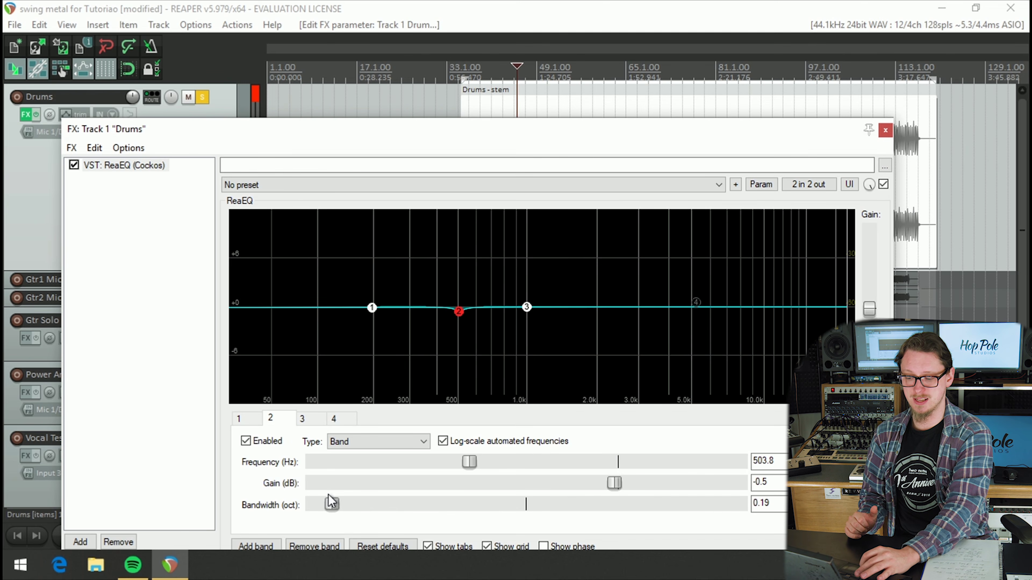
key(space)
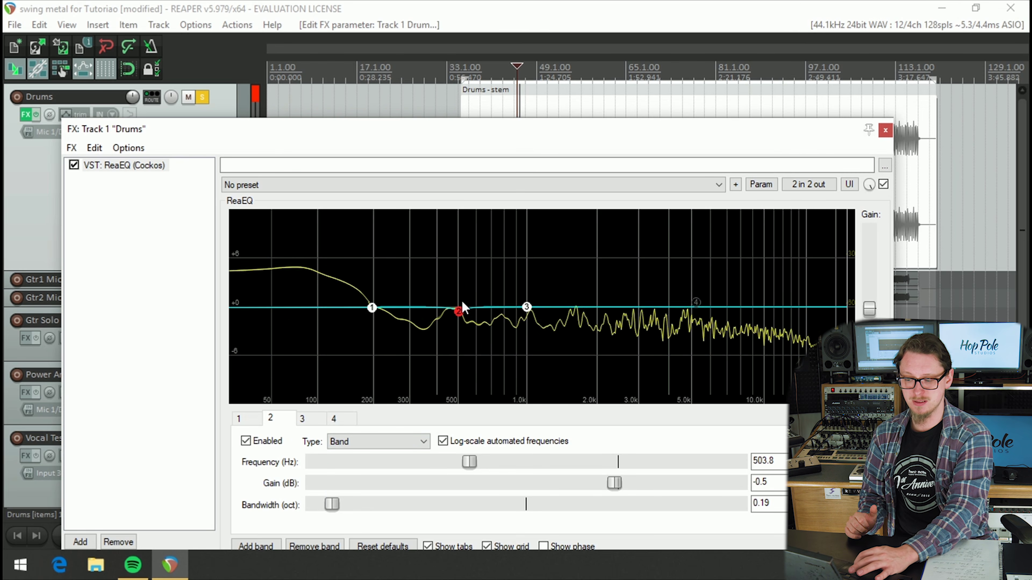
drag(459, 311, 616, 152)
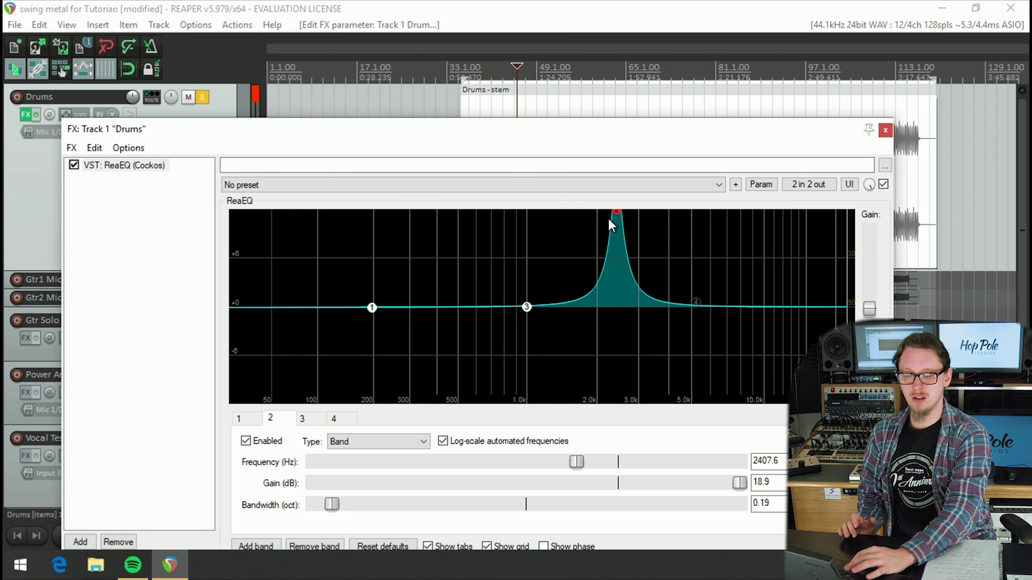
mouse_move(620, 218)
drag(620, 217, 579, 223)
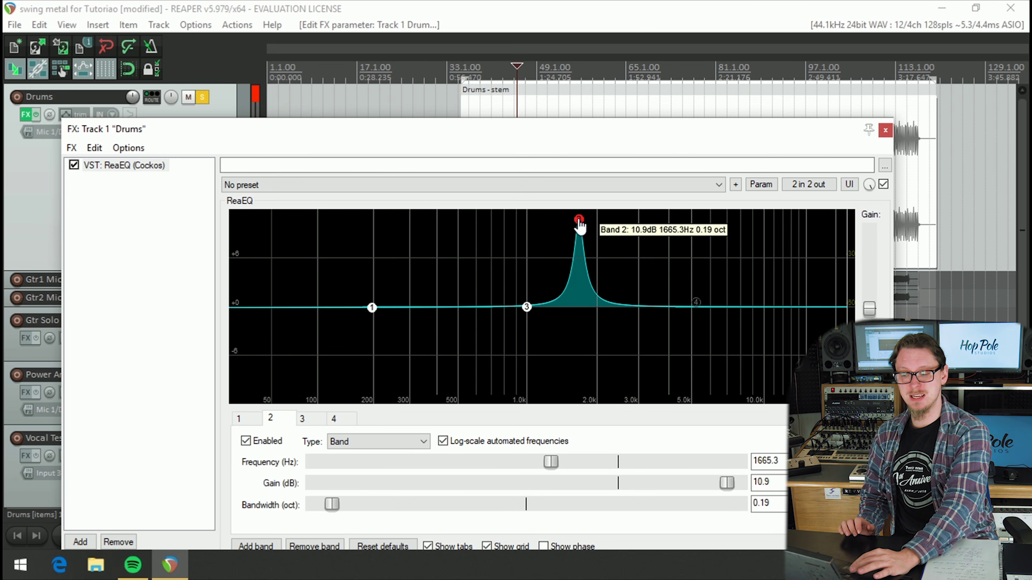
Reduce band 2 to 4.9 dB at 1715.4 Hz and widen its bandwidth to 0.90 octaves
drag(578, 223, 582, 268)
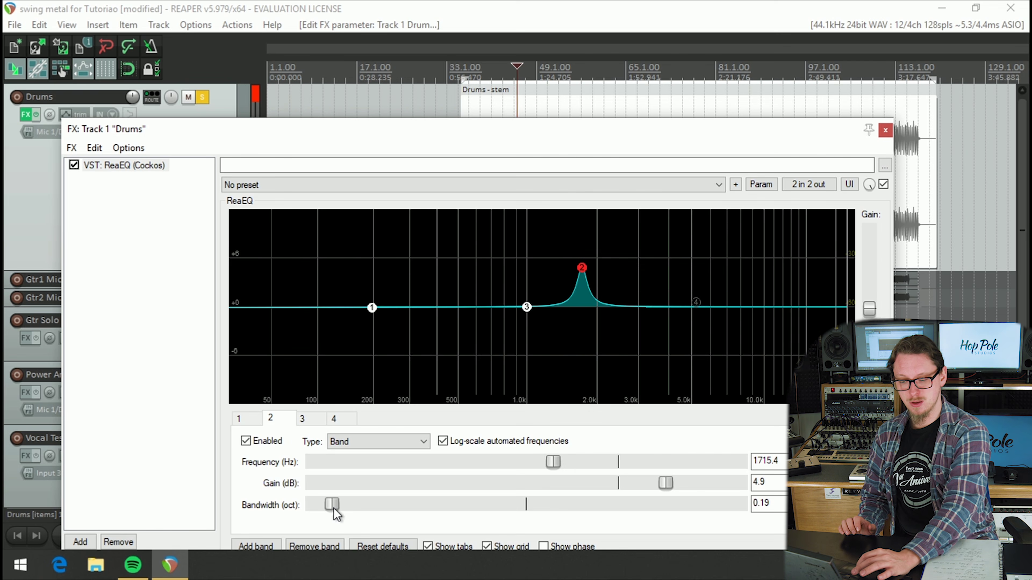
drag(334, 509, 405, 525)
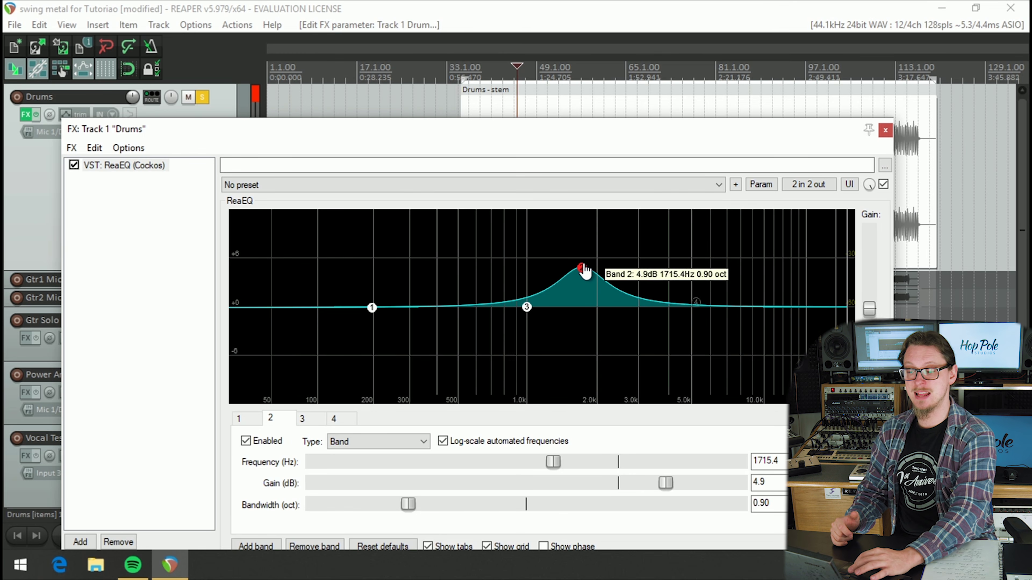
Boost band 2 to 15.5 dB at 1501.3 Hz and narrow its bandwidth to 0.10 octaves
drag(584, 269, 572, 183)
drag(409, 504, 338, 507)
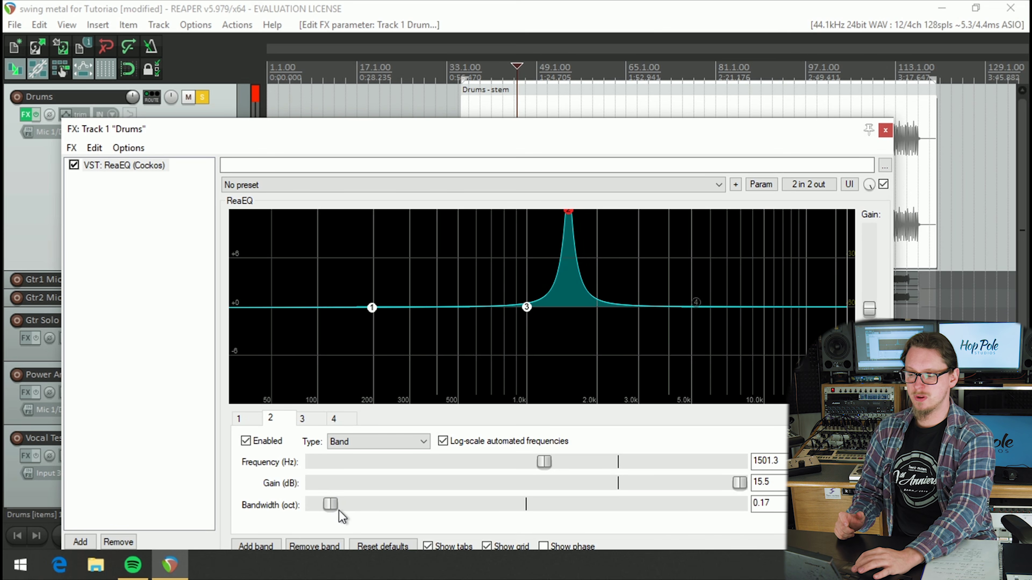
drag(334, 509, 327, 509)
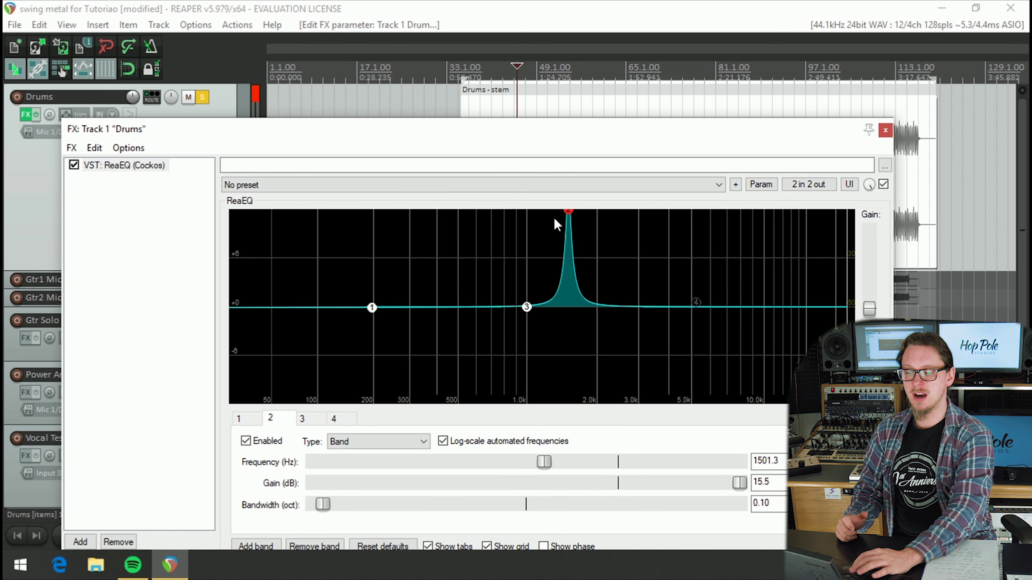
Play the drums and sweep the narrow band 2 boost down to 882.1 Hz at 16.0 dB to find a resonance
mouse_move(568, 219)
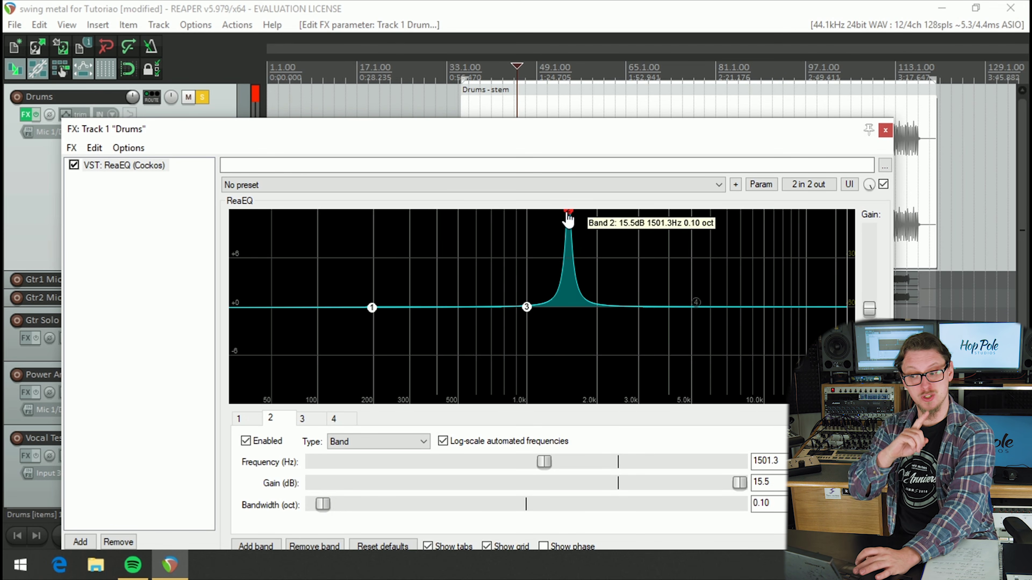
key(space)
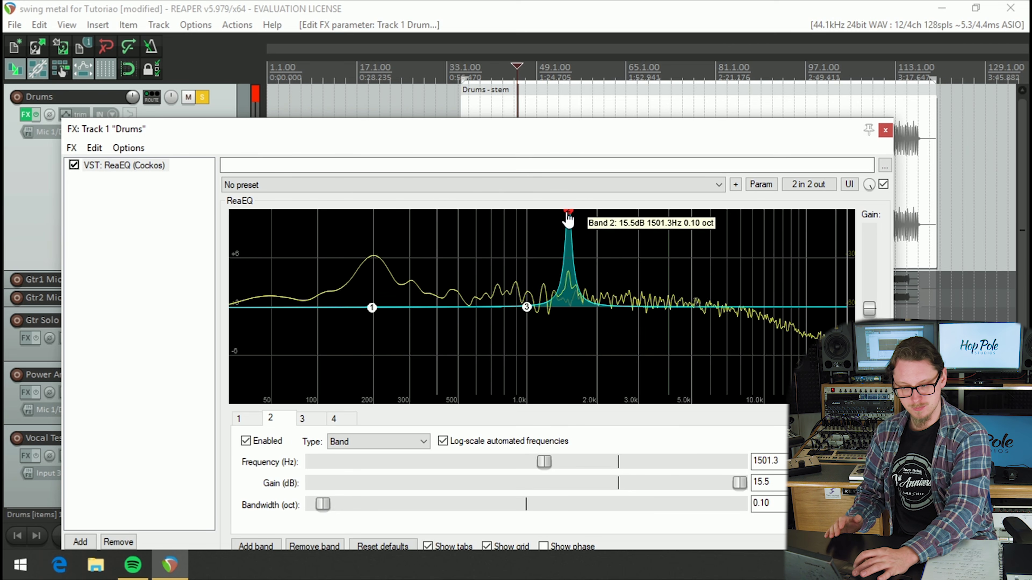
drag(568, 219, 514, 214)
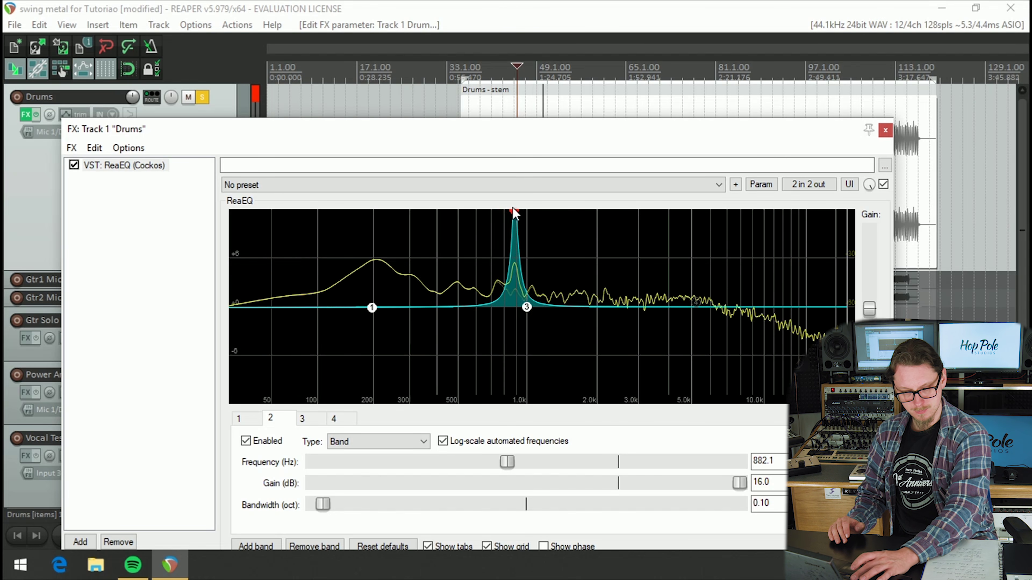
key(space)
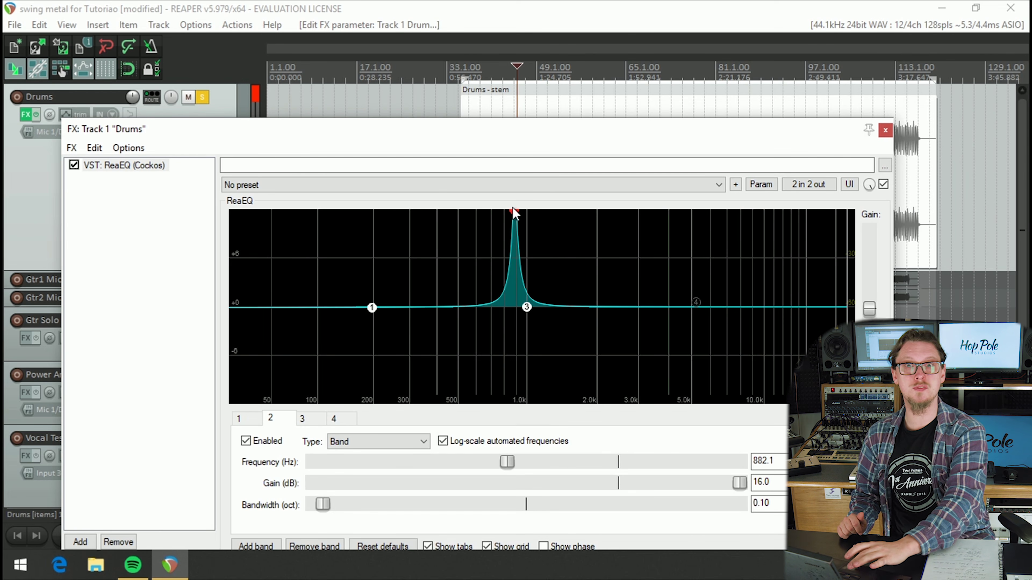
Cut band 2's gain to -9.3 dB while auditioning the drums, then stop playback
key(space)
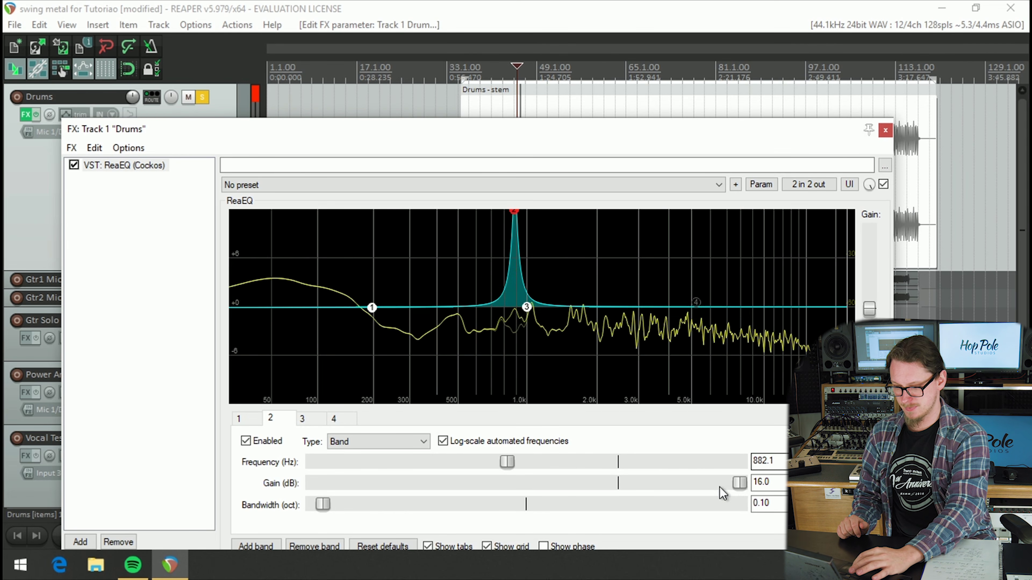
drag(738, 484, 543, 486)
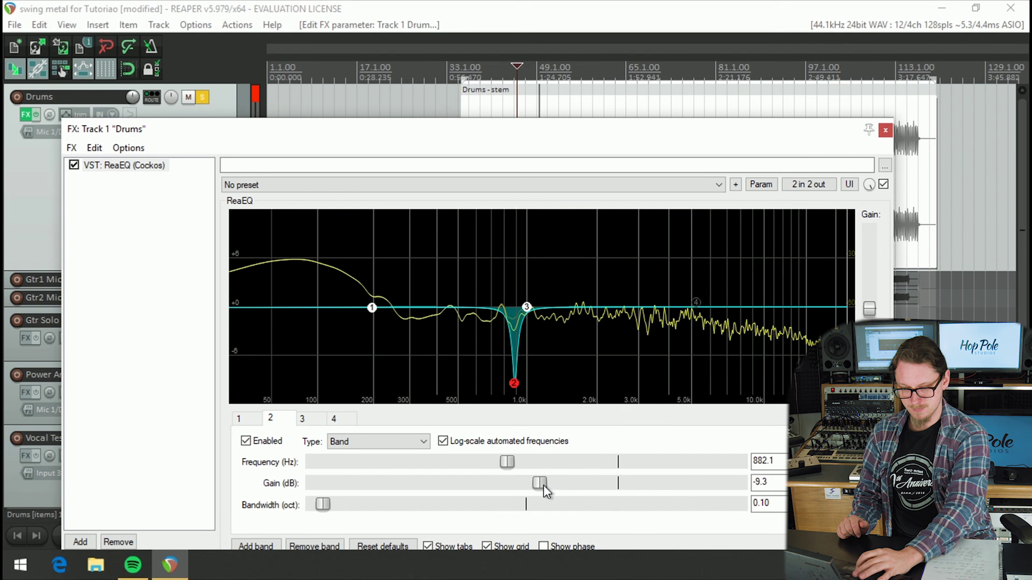
key(space)
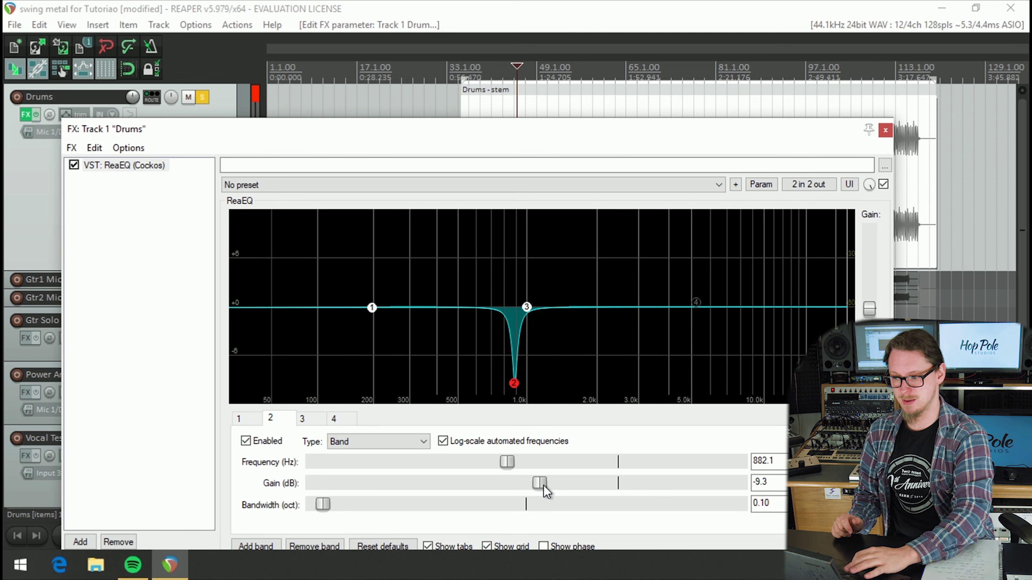
Close the Drums effects, solo the "Gtr1 Mics - old, normal" track instead of Drums, and play it from about bar 66
click(885, 130)
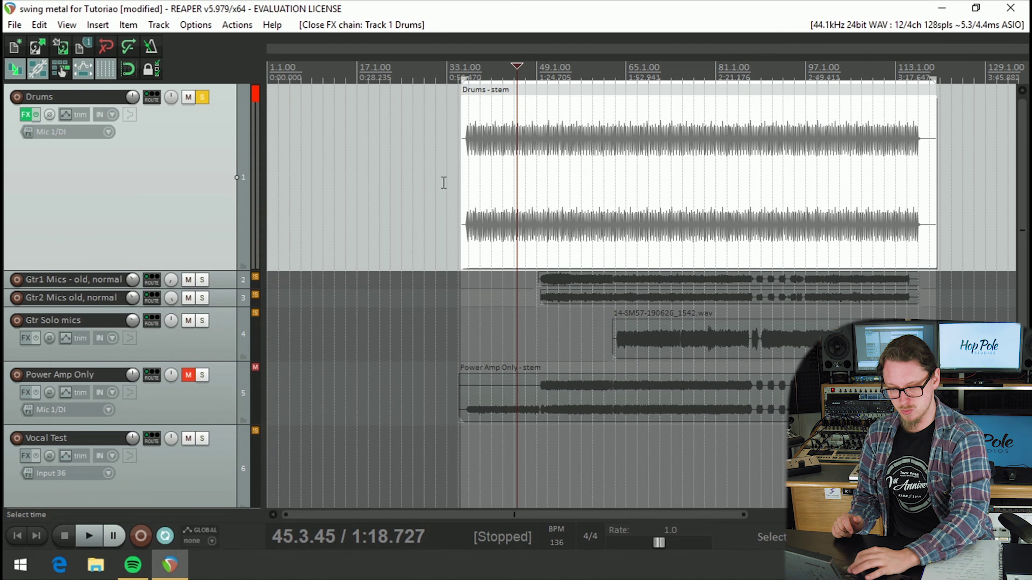
click(211, 280)
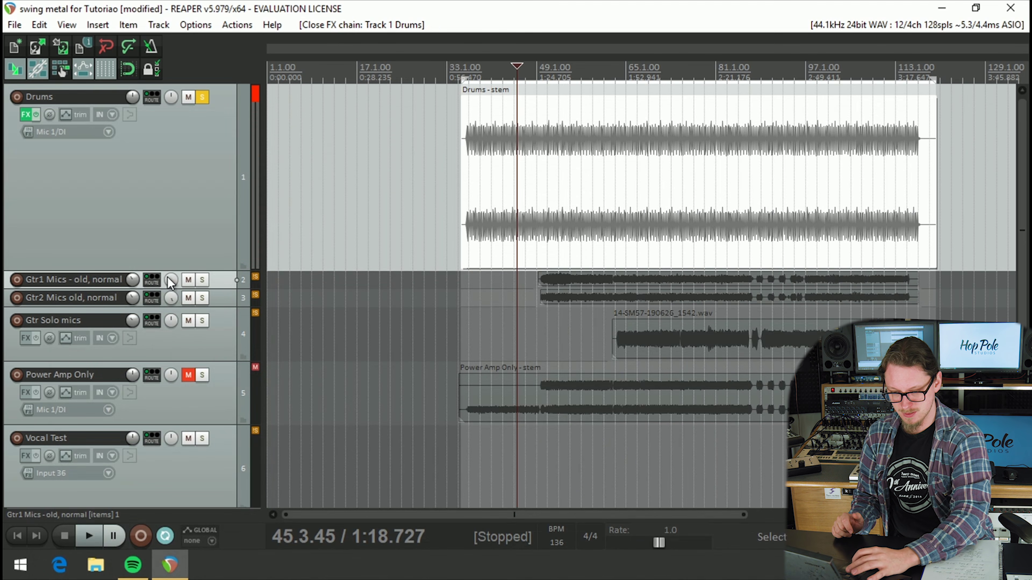
click(202, 97)
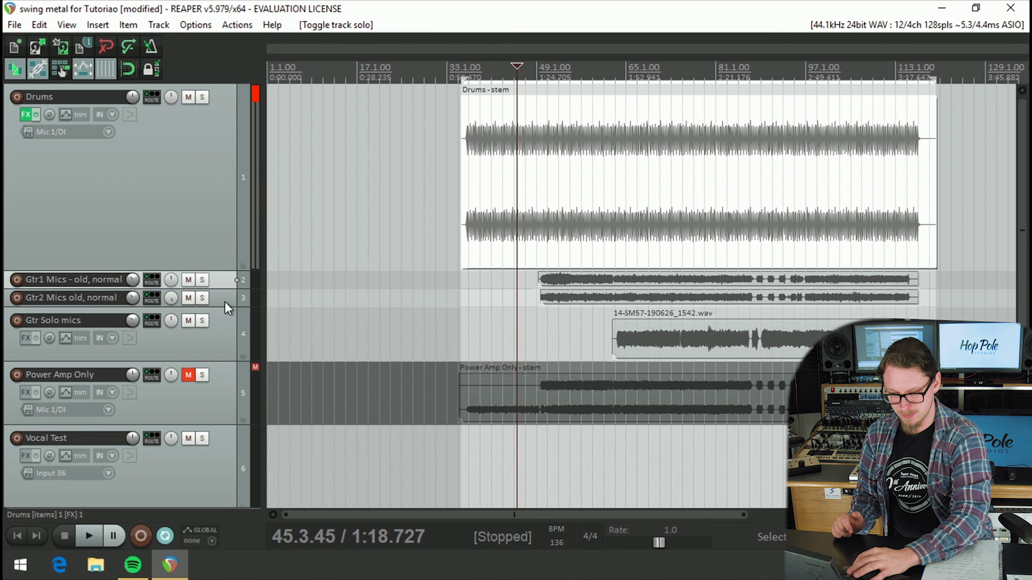
click(202, 280)
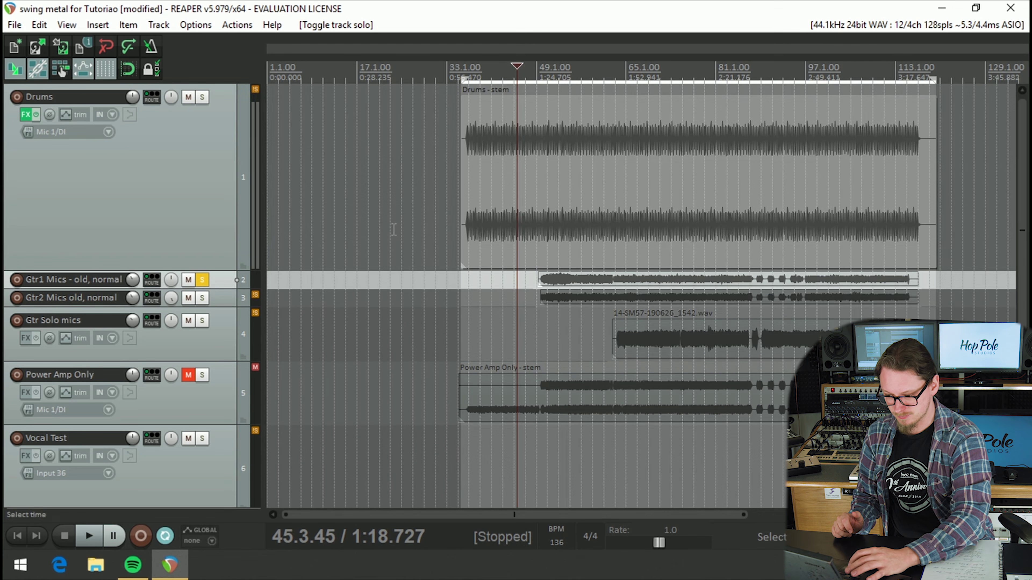
click(633, 77)
key(space)
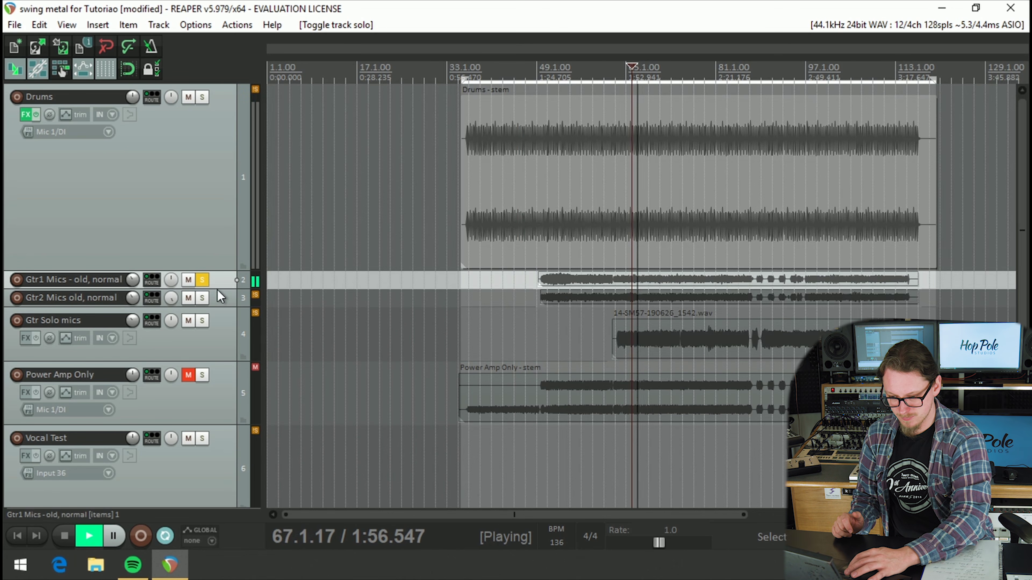
Enlarge the "Gtr1 Mics - old, normal" track's height and add ReaEQ to it
drag(217, 289, 216, 370)
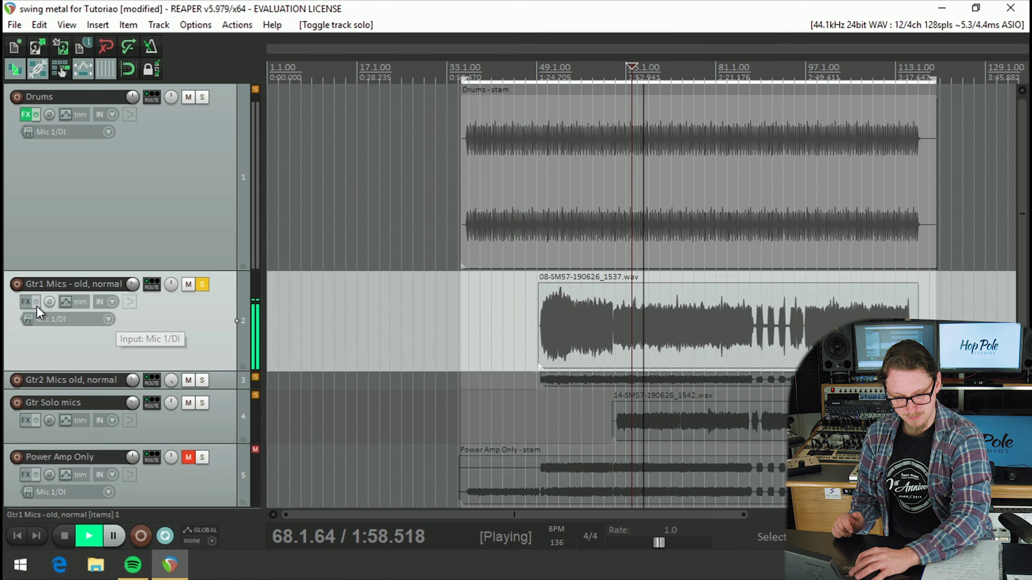
click(28, 302)
text(eq)
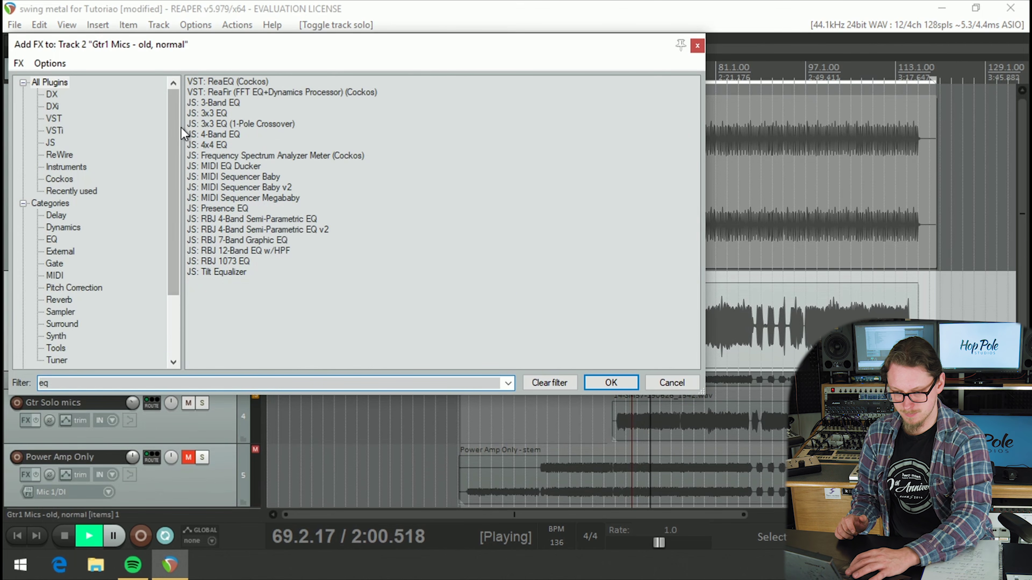
double_click(203, 83)
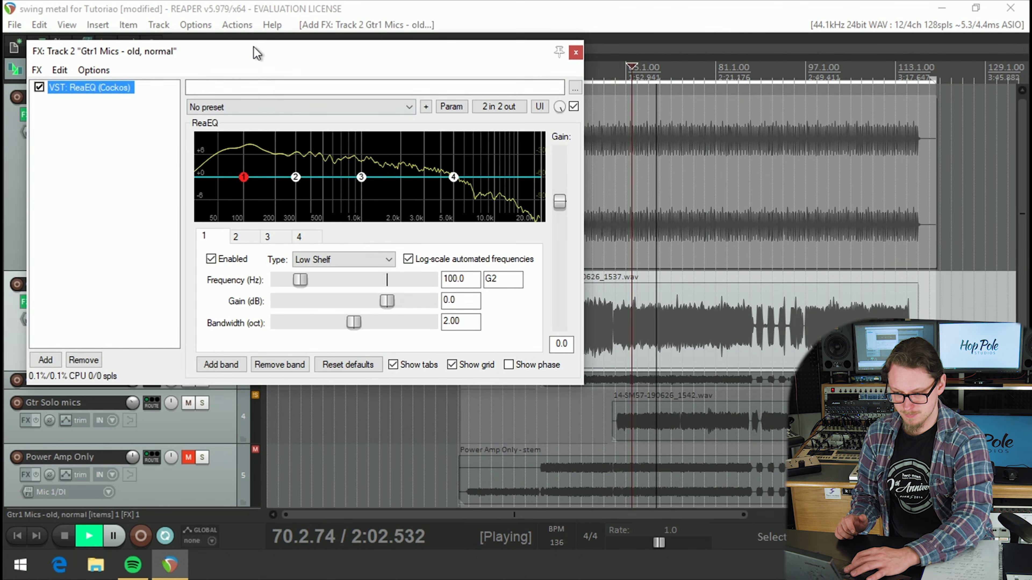
Narrow the bandwidth of ReaEQ's band 3 to 0.46 oct on the guitar track and stop playback
drag(257, 53, 441, 162)
click(544, 286)
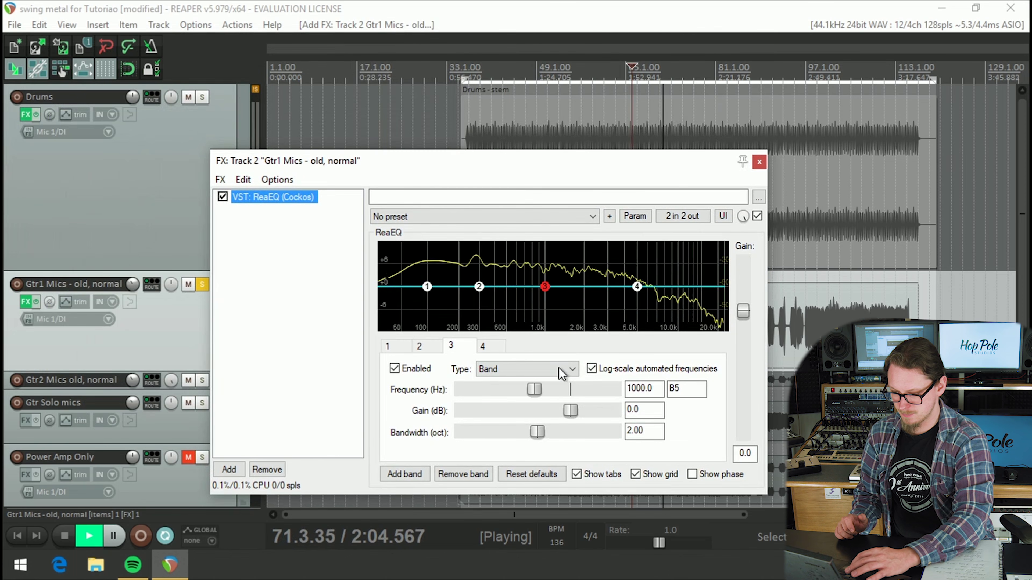
drag(537, 431, 486, 430)
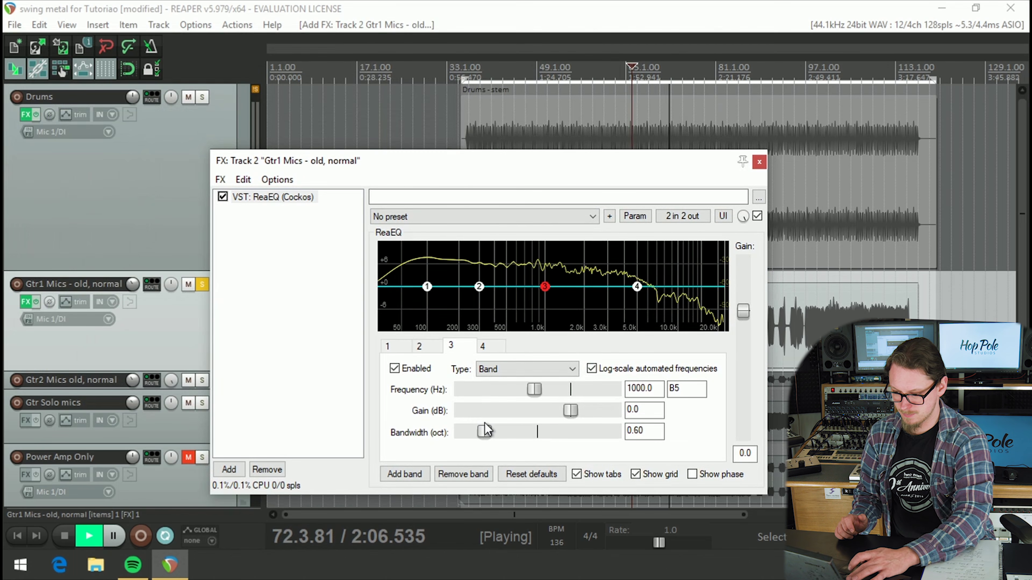
key(space)
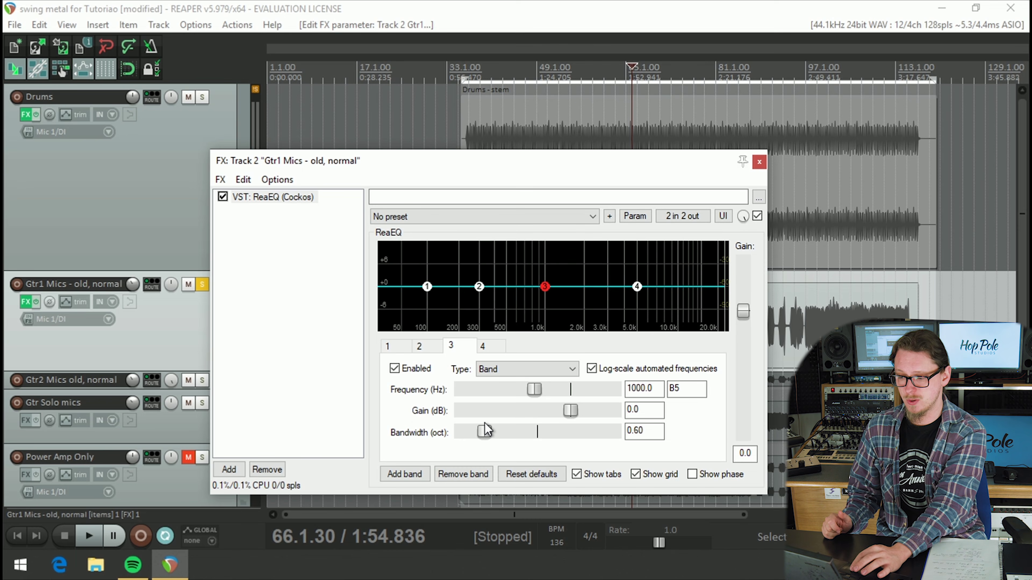
drag(486, 431, 481, 430)
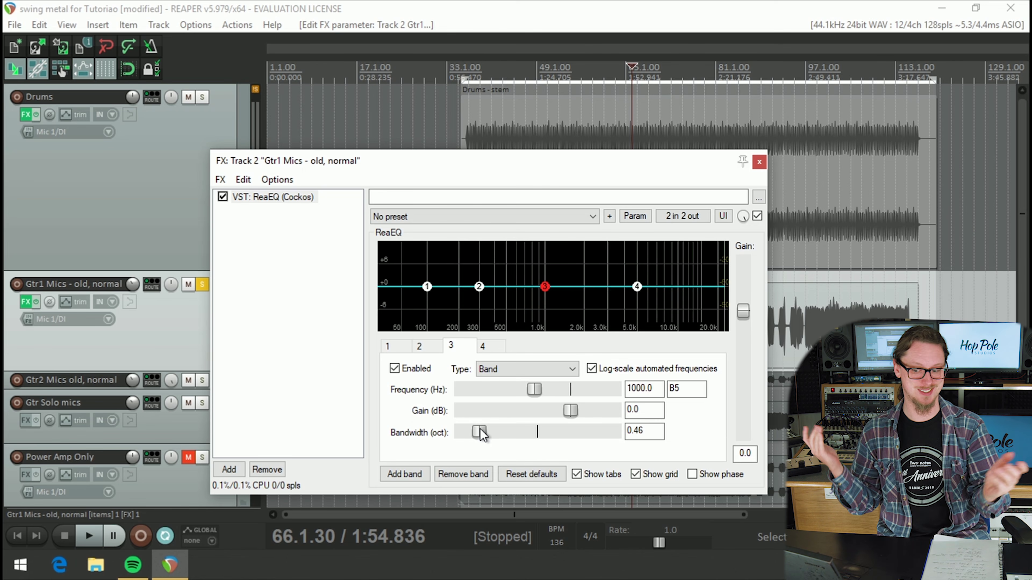
Play the guitar, boost band 3 with a 0.14 oct bandwidth, and sweep it to 3935.1 Hz at 14.2 dB
key(space)
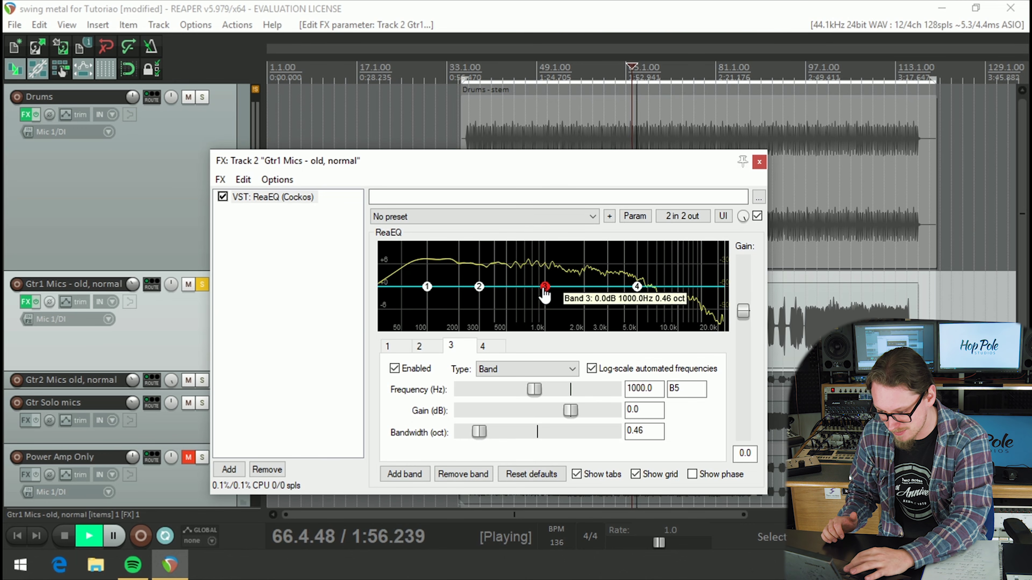
drag(545, 287, 550, 244)
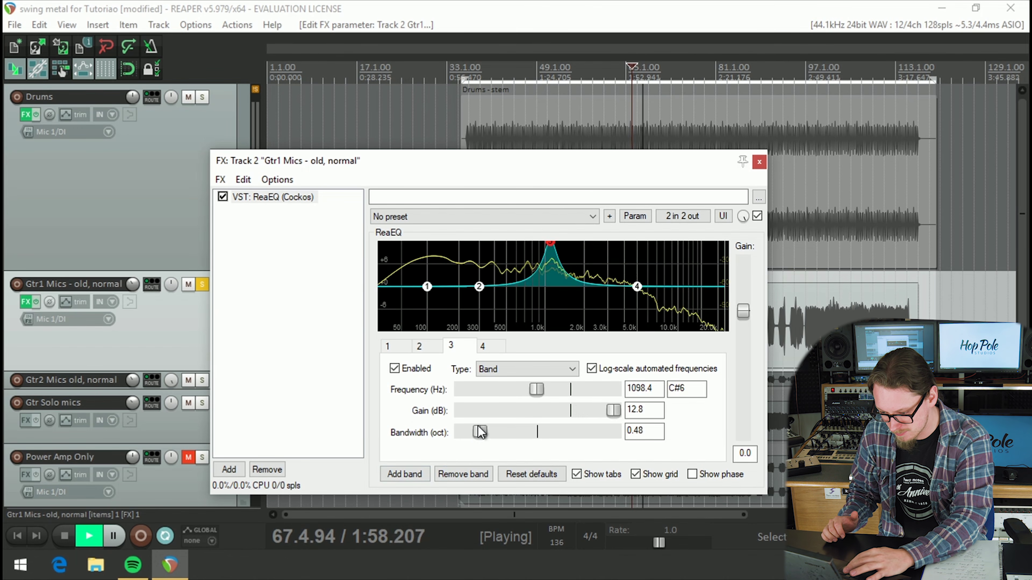
drag(479, 431, 467, 432)
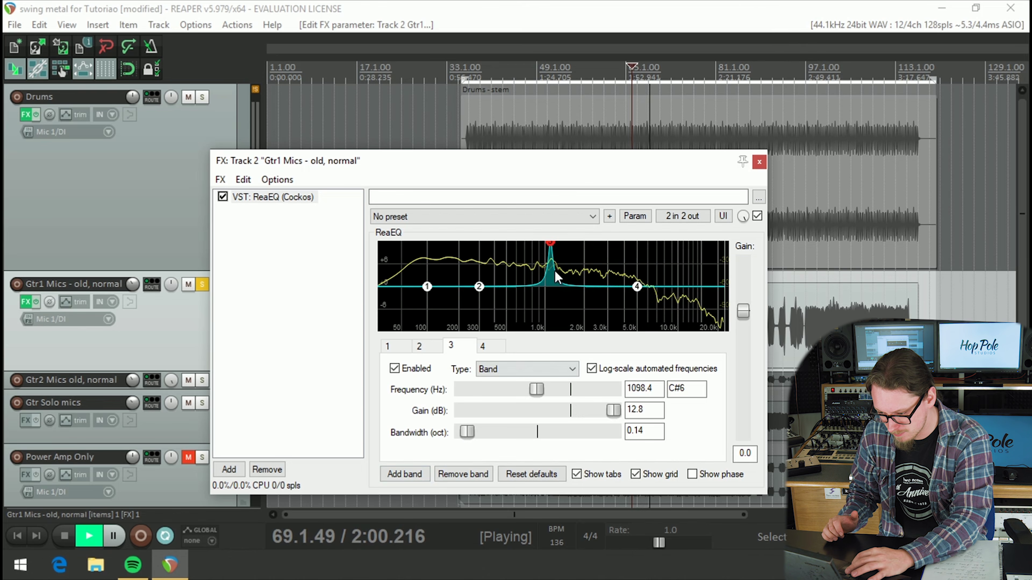
drag(552, 248, 624, 242)
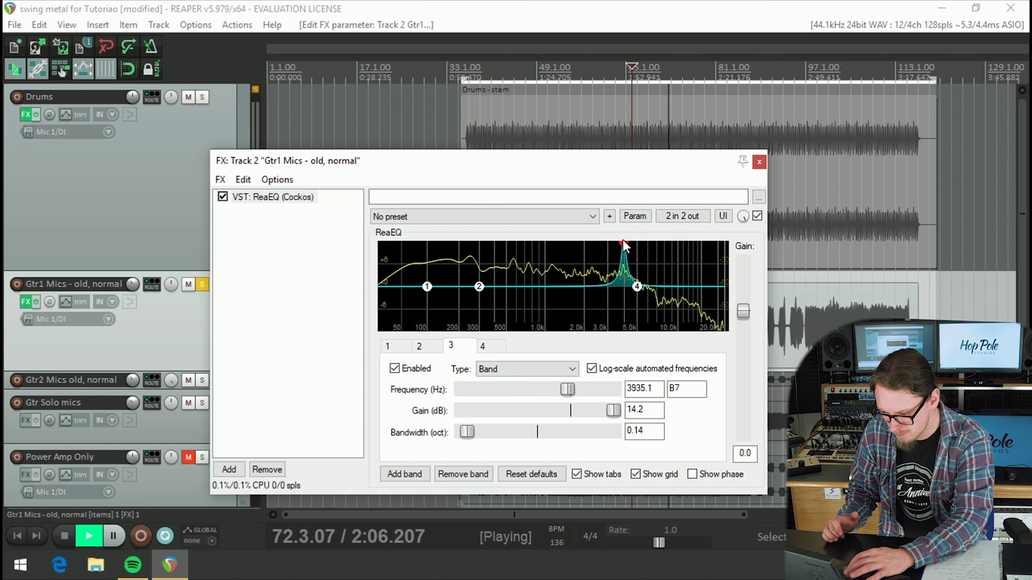
Cut band 3's gain to -9.1 dB, compare the guitar with the band off and on, and stop playback
drag(614, 411, 542, 413)
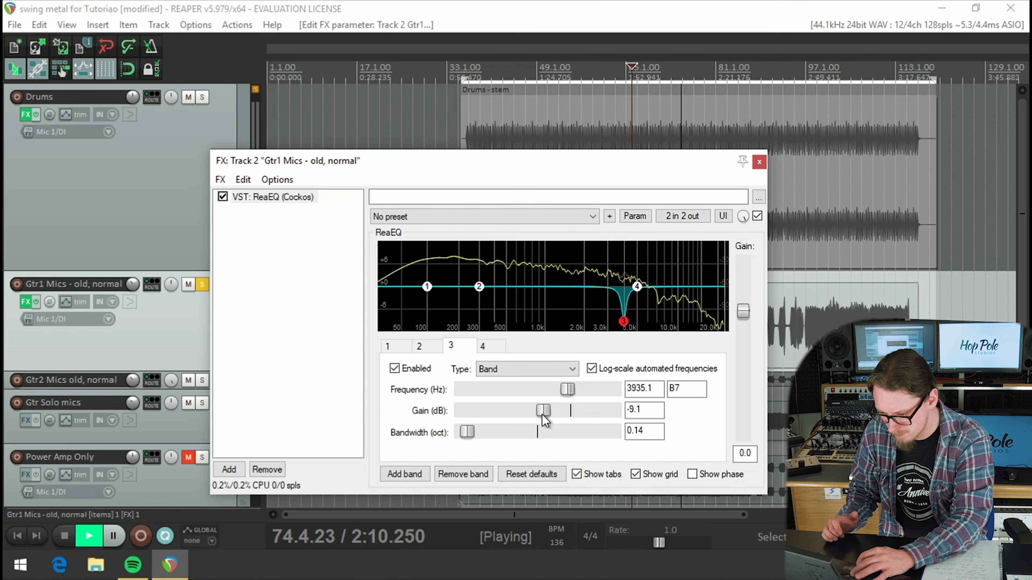
click(395, 368)
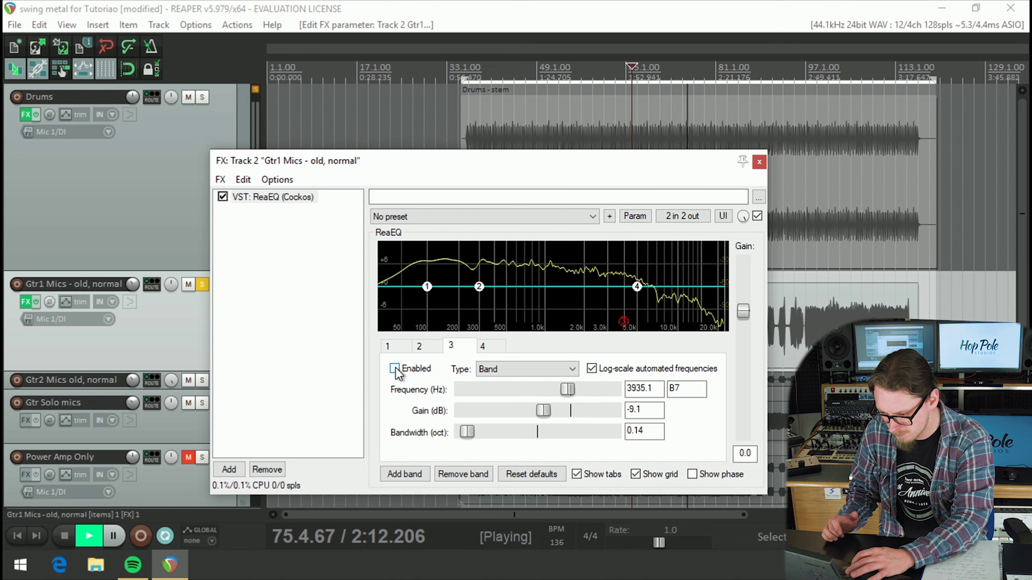
click(395, 368)
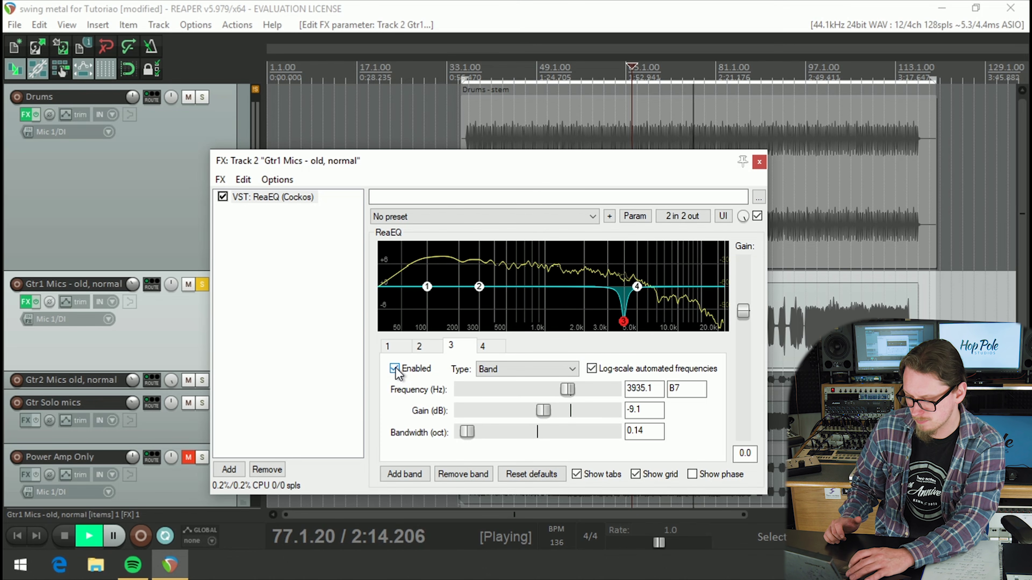
key(space)
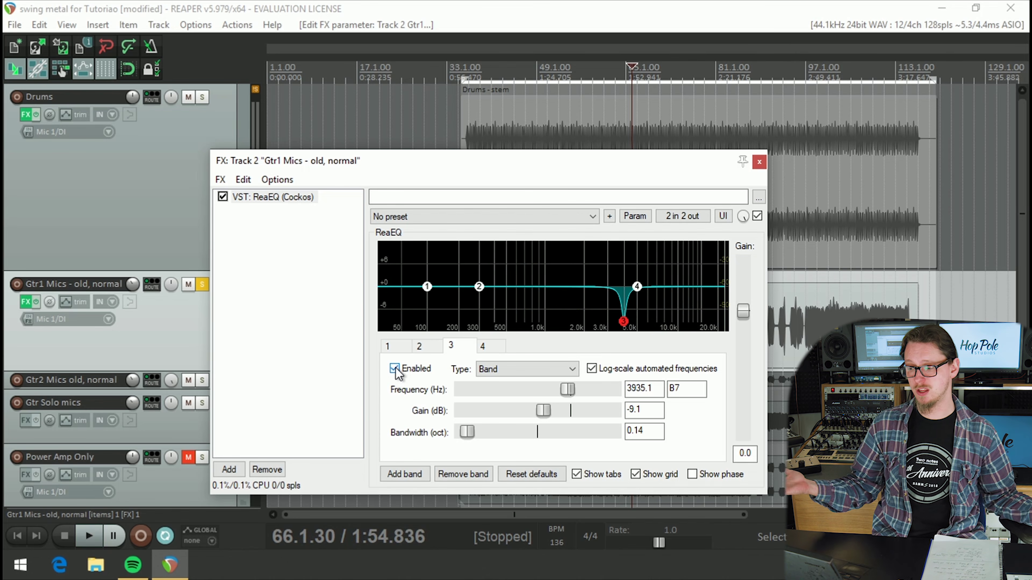
Replay the guitar from about bar 66, comparing the sound with band 3 disabled and enabled
click(395, 369)
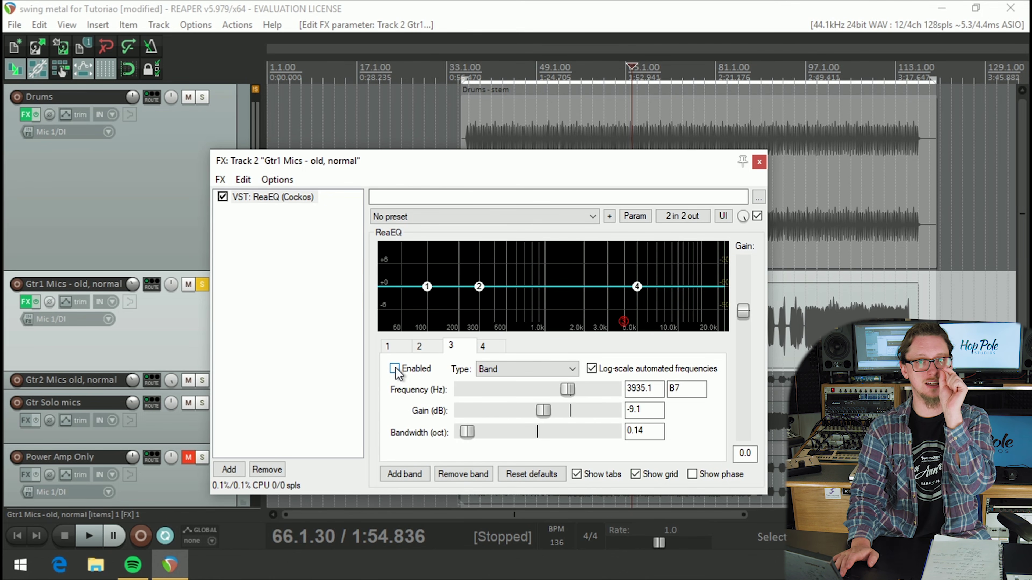
key(space)
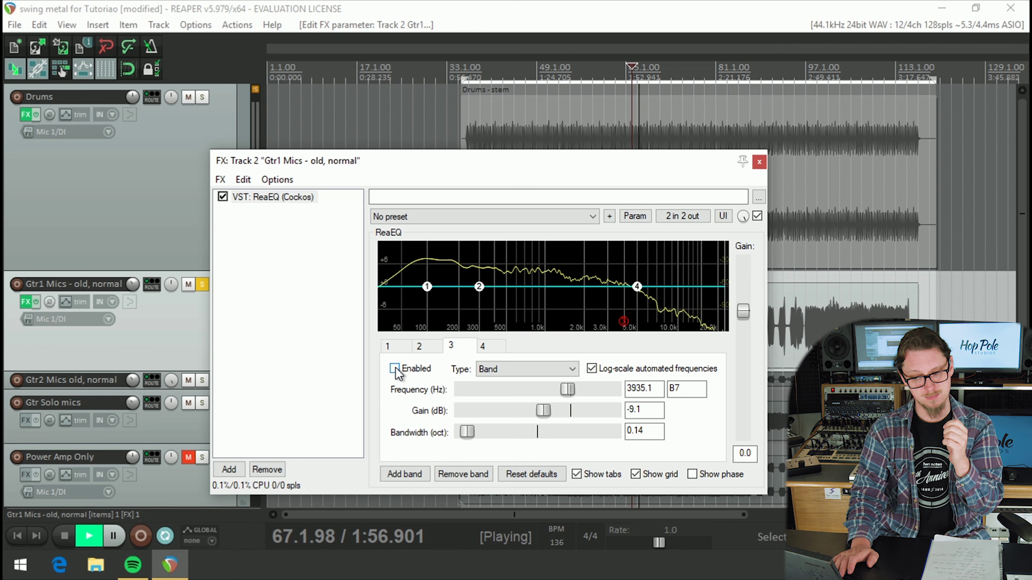
click(394, 369)
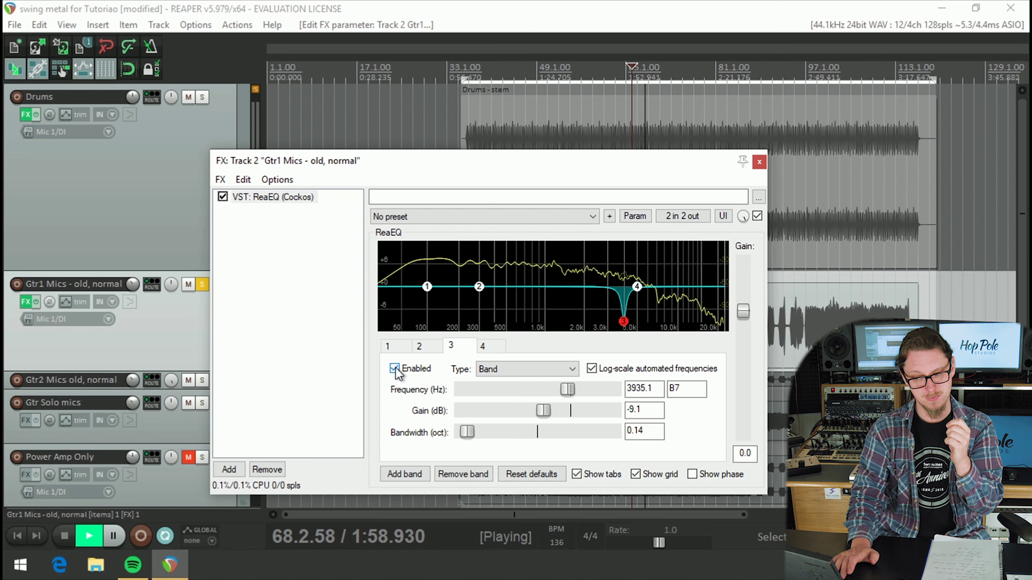
key(space)
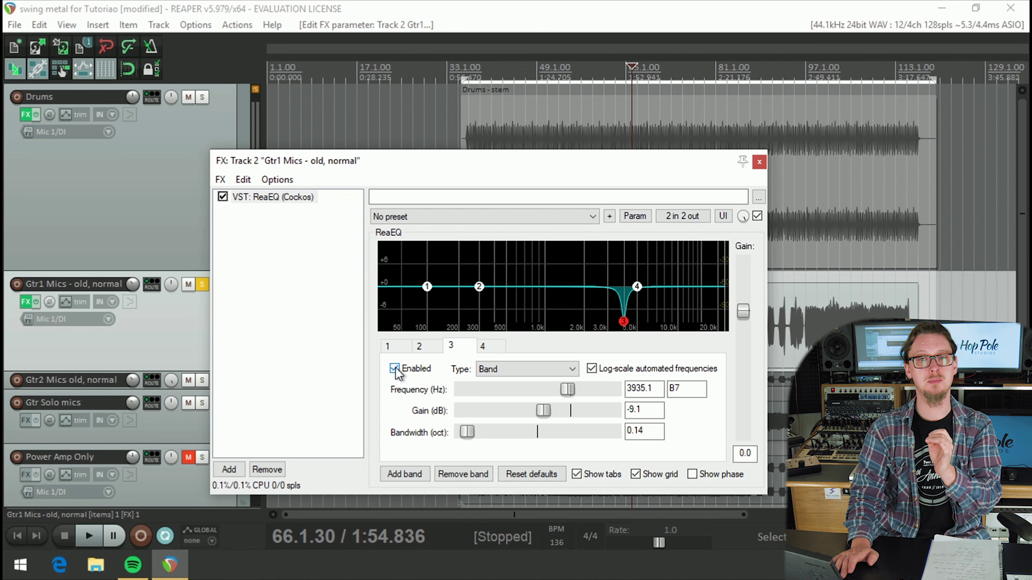
key(space)
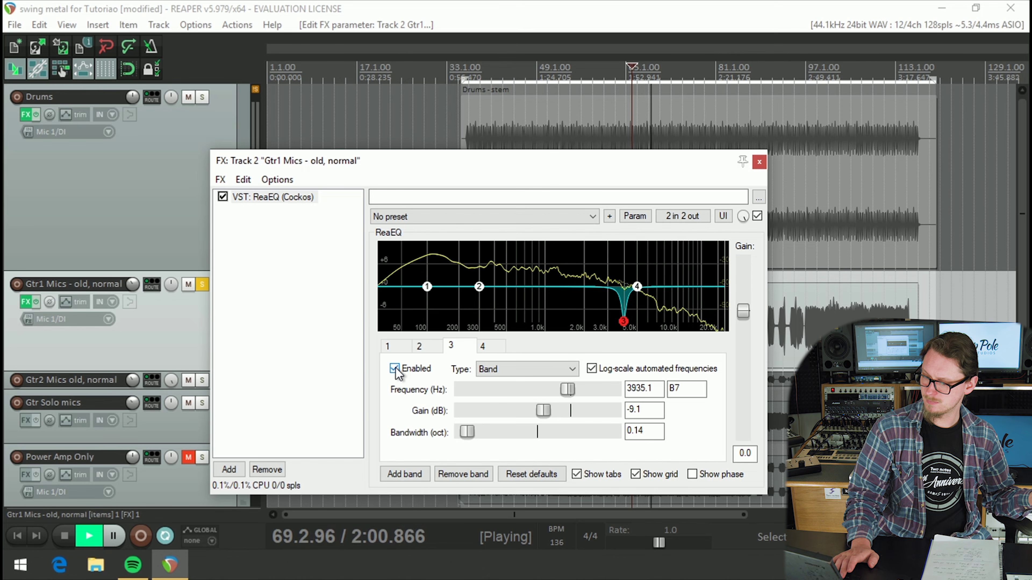
key(space)
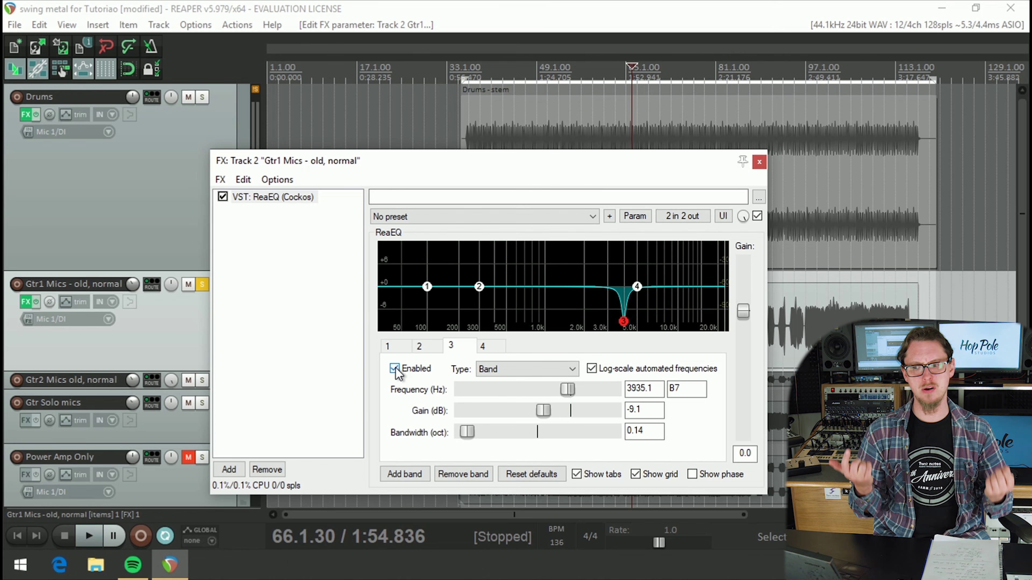
Change band 1 to a High Pass filter and lower its frequency to 82.4 Hz while auditioning the guitar
click(425, 288)
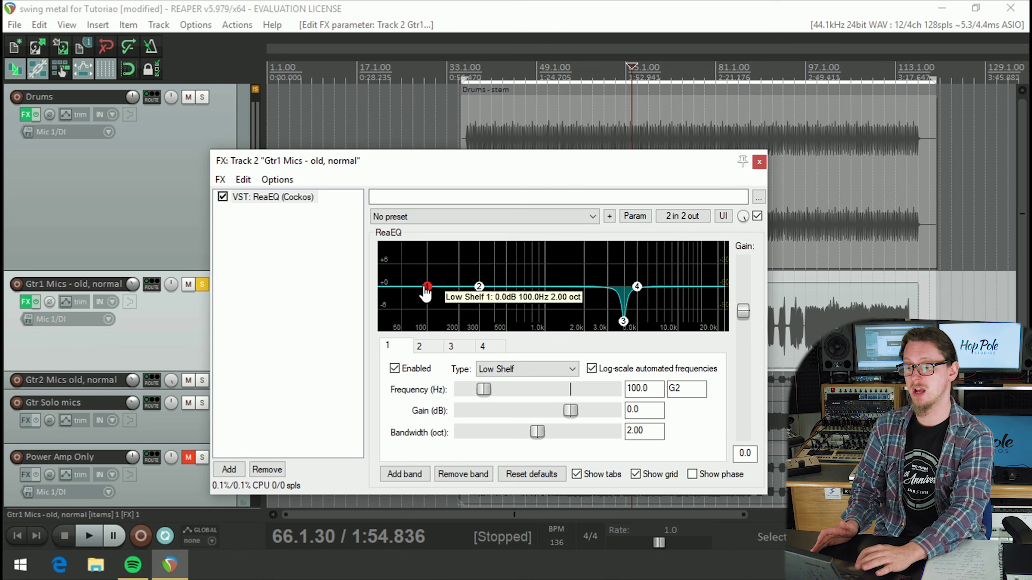
click(503, 367)
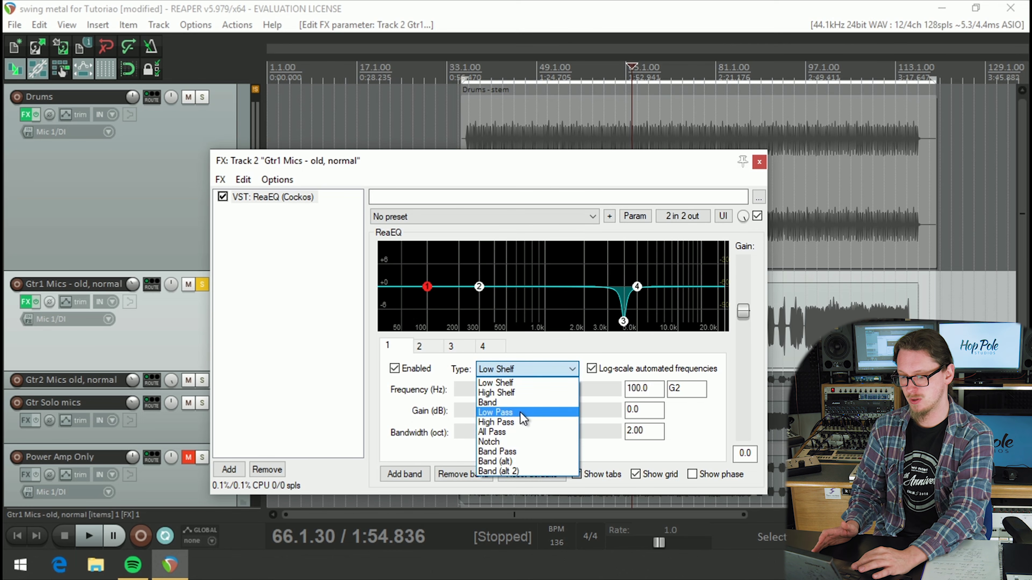
click(519, 423)
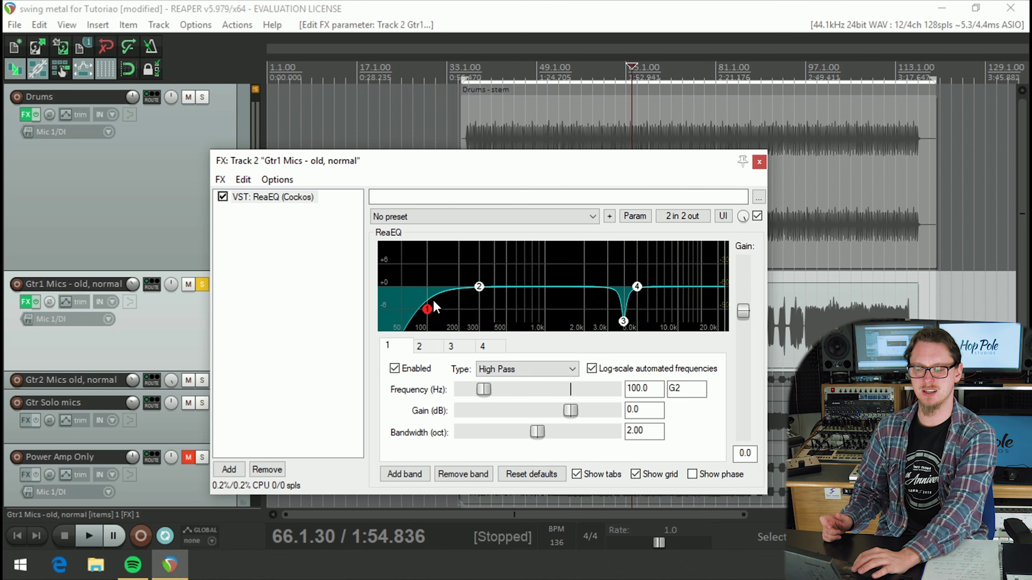
mouse_move(429, 312)
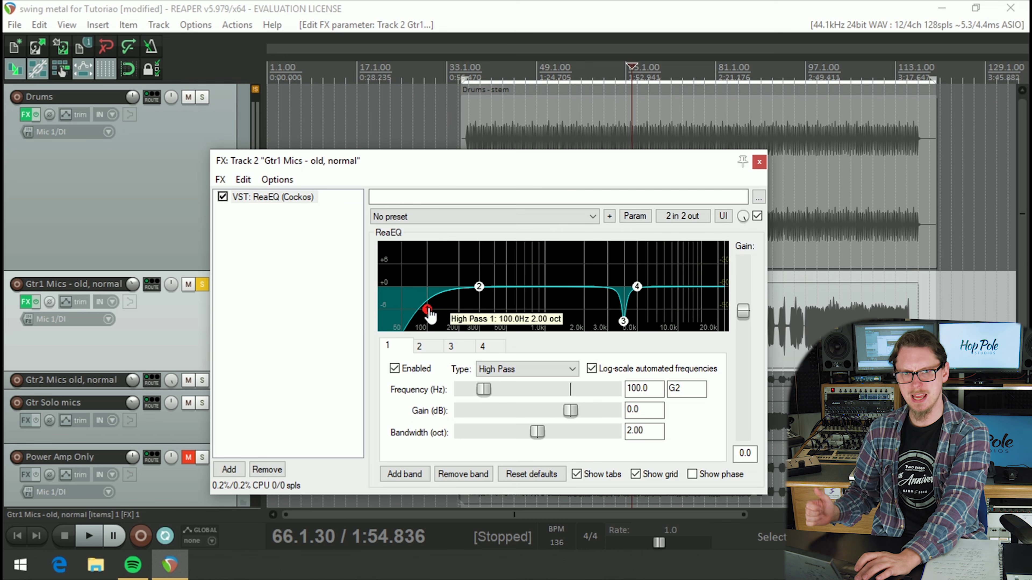
key(space)
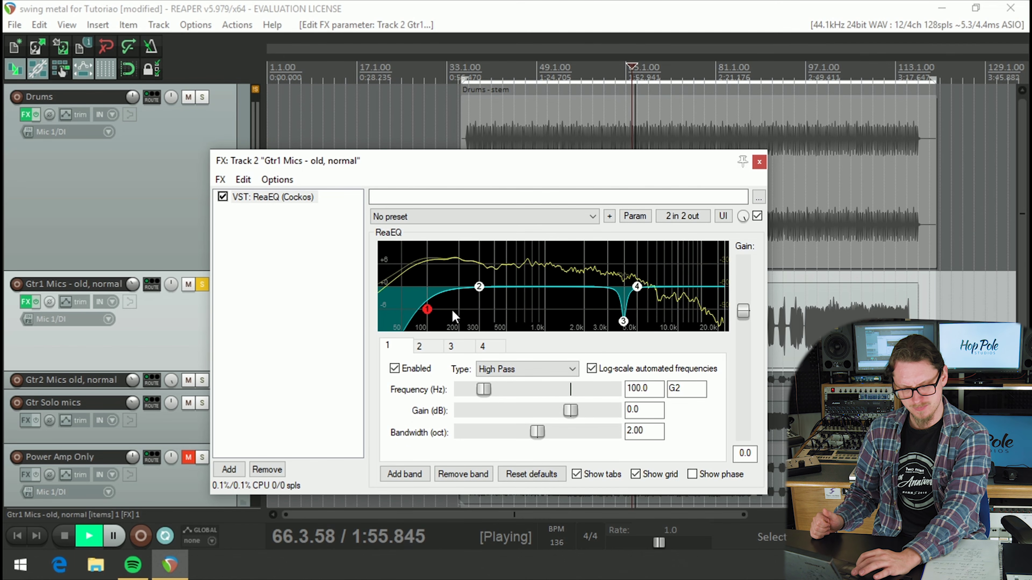
mouse_move(427, 313)
mouse_down()
mouse_move(555, 314)
mouse_move(386, 307)
mouse_move(418, 313)
mouse_up()
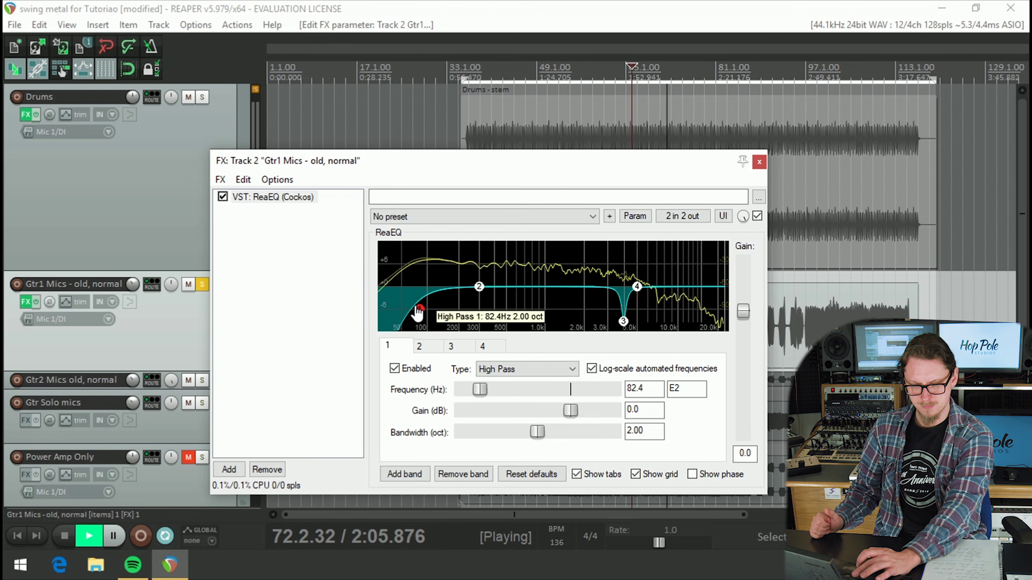
key(space)
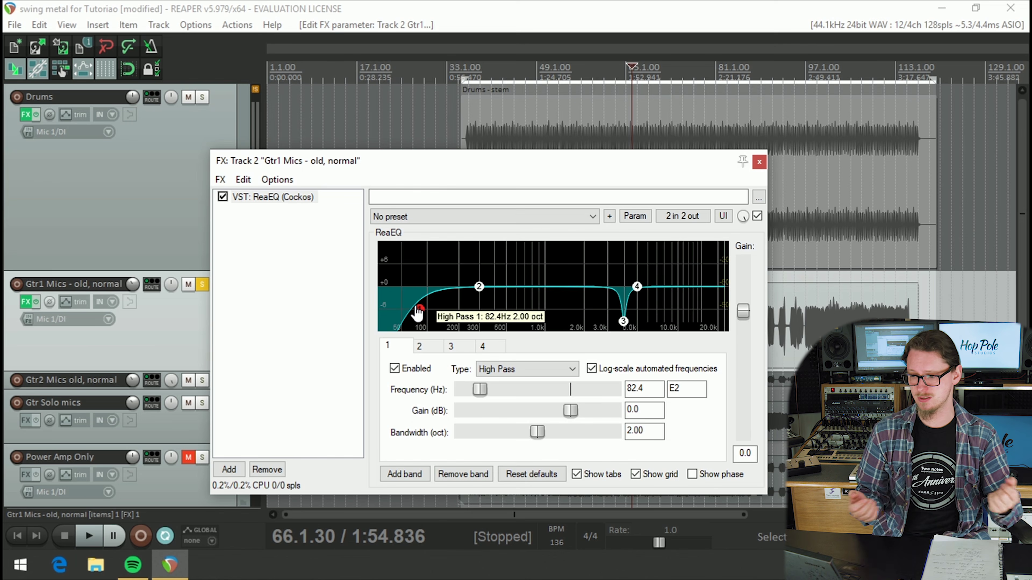
Change band 4 to a Low Pass filter and raise its cutoff frequency above 5000 Hz while auditioning the guitar
click(636, 287)
click(493, 369)
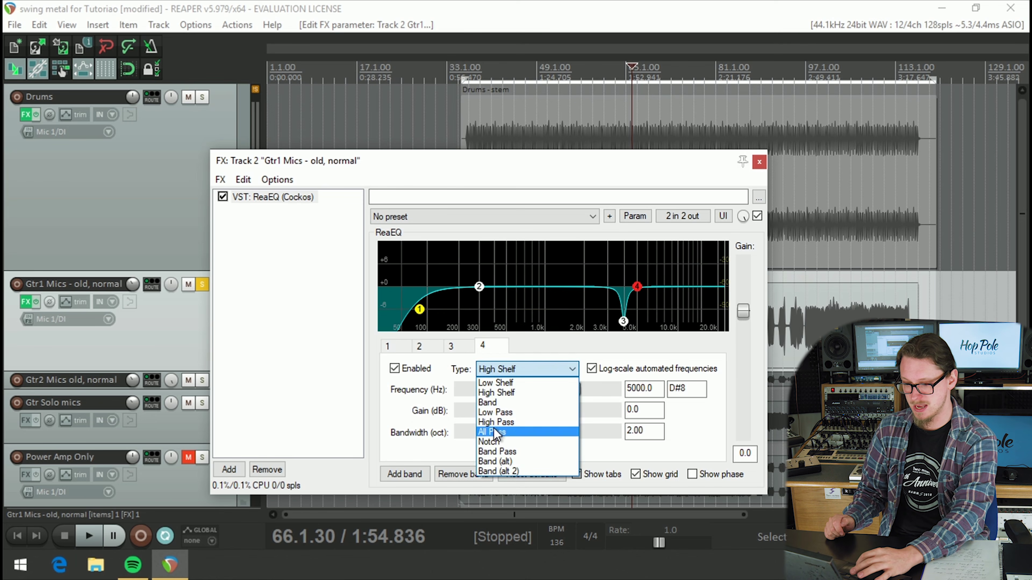
click(484, 411)
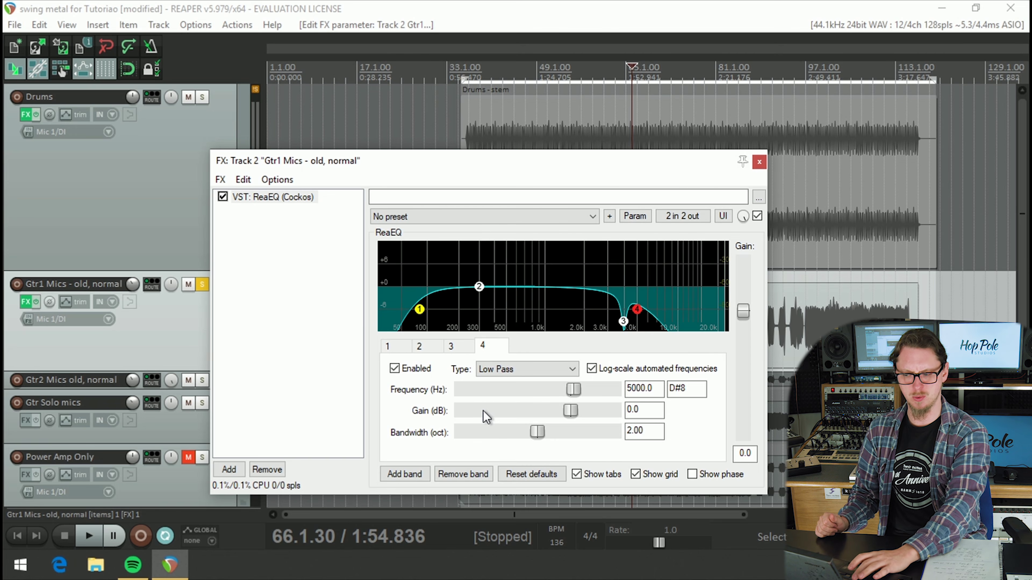
key(space)
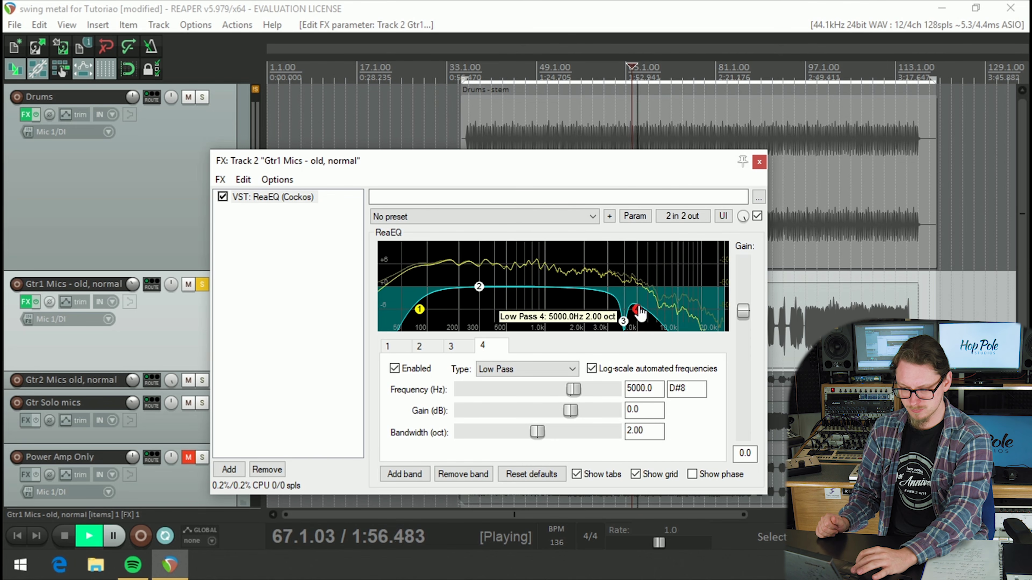
drag(639, 313, 695, 318)
key(space)
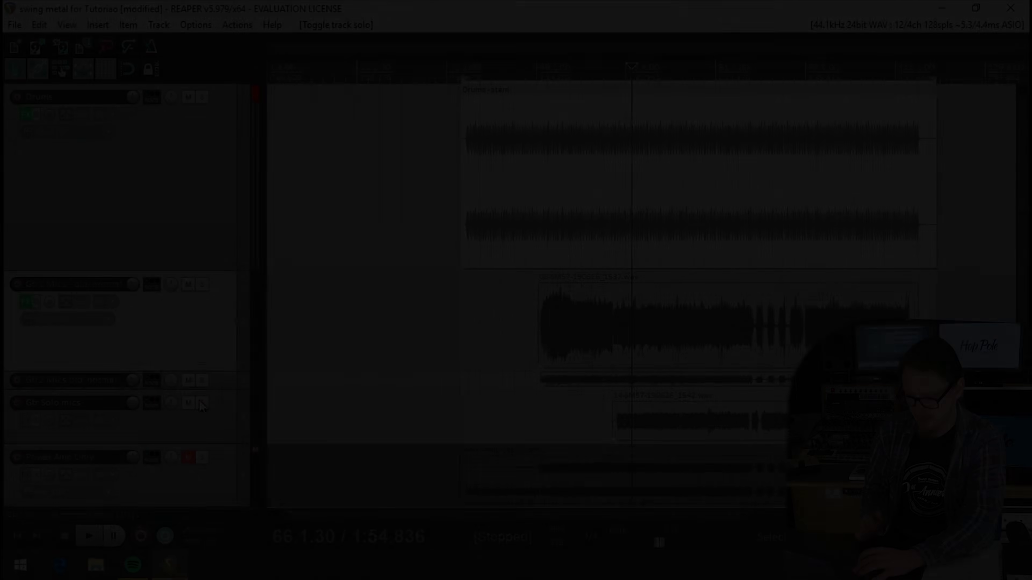
Solo the "Gtr Solo mics" track and add ReaDelay to it
click(202, 402)
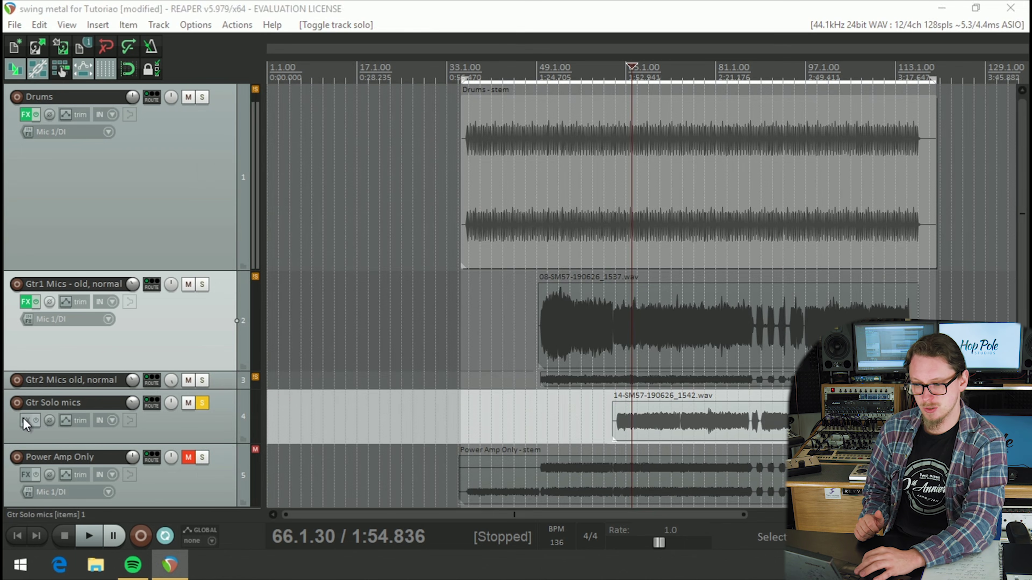
click(25, 421)
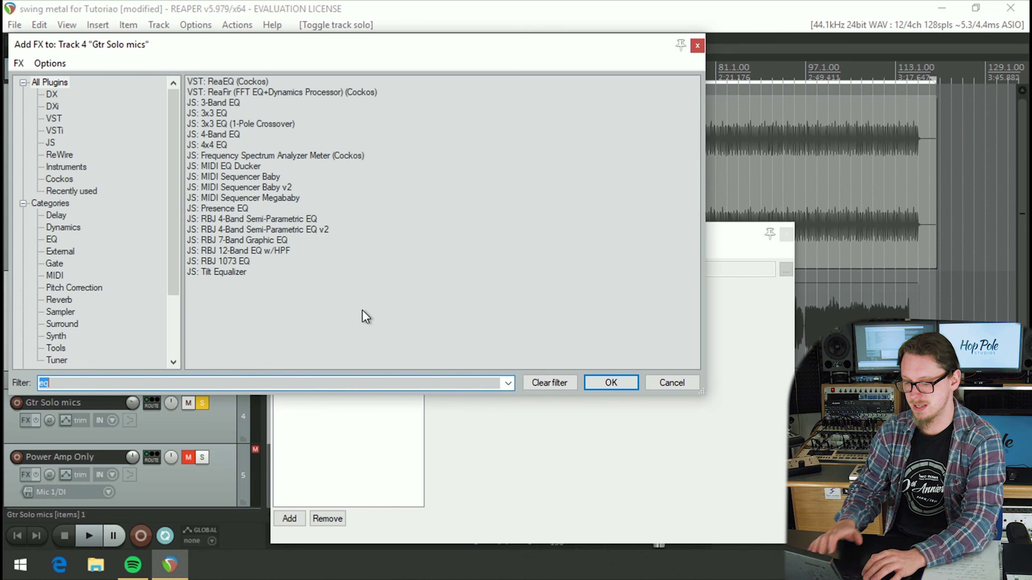
key(BackSpace)
double_click(201, 136)
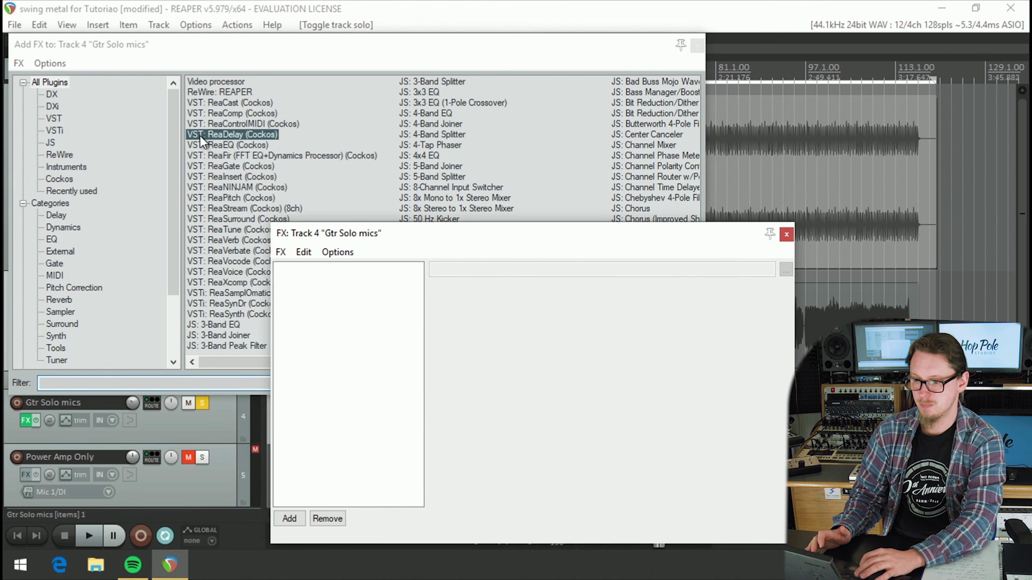
Bypass ReaDelay and play the dry guitar solo from about bar 66
drag(362, 233, 232, 198)
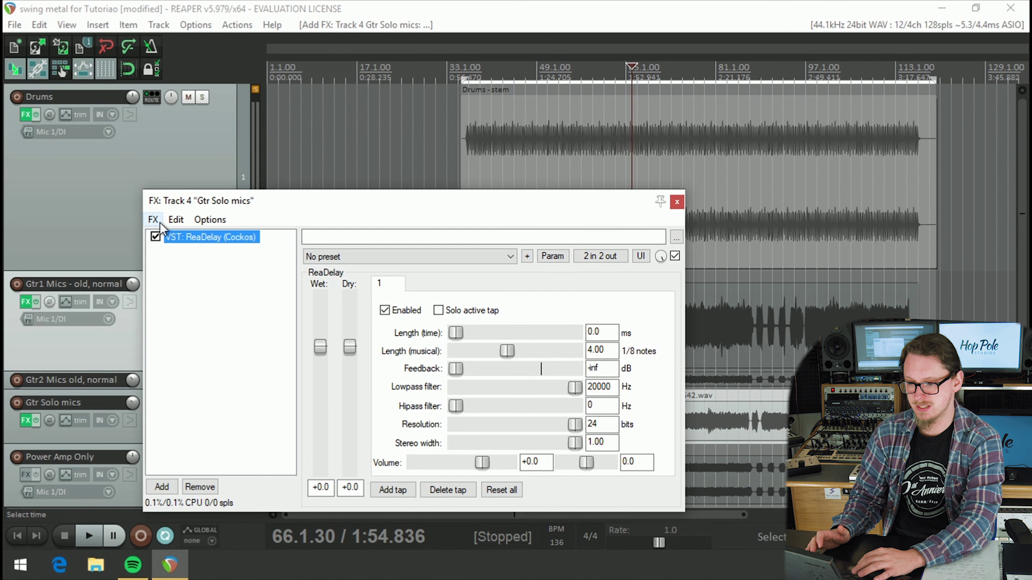
click(155, 237)
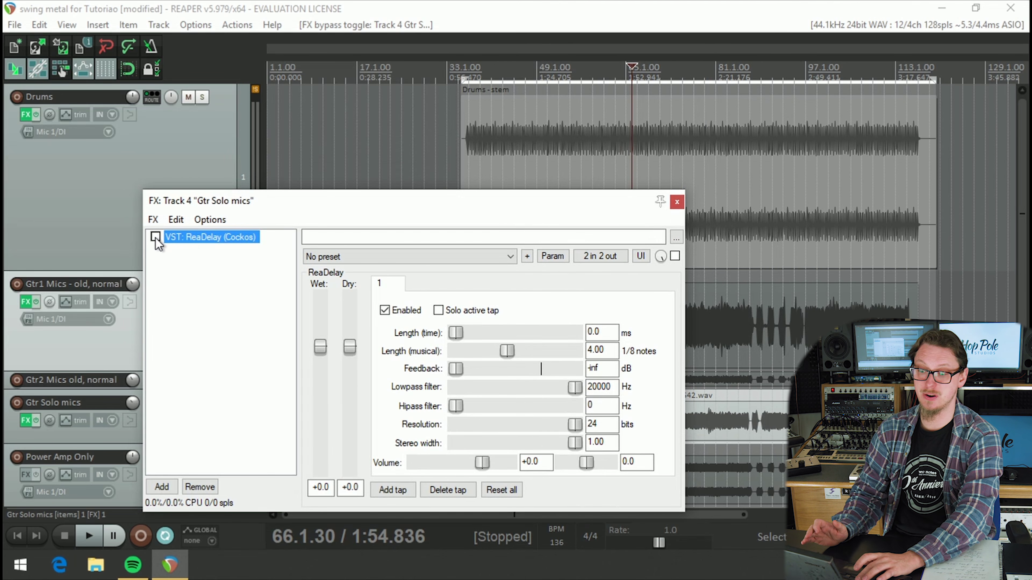
key(space)
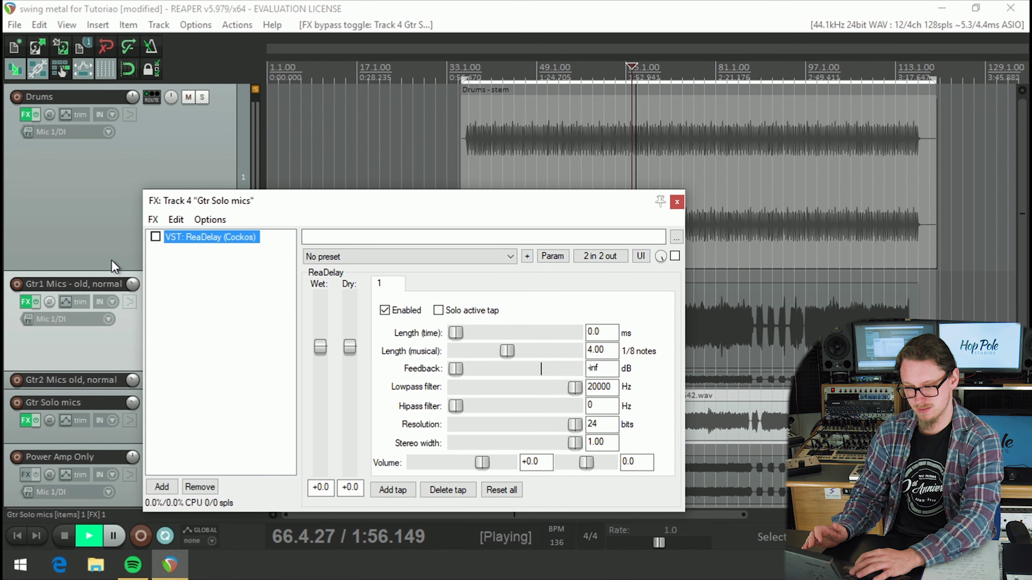
Stop the dry playback, re-enable ReaDelay and play the guitar solo from bar 66 with the default delay
drag(185, 197, 243, 197)
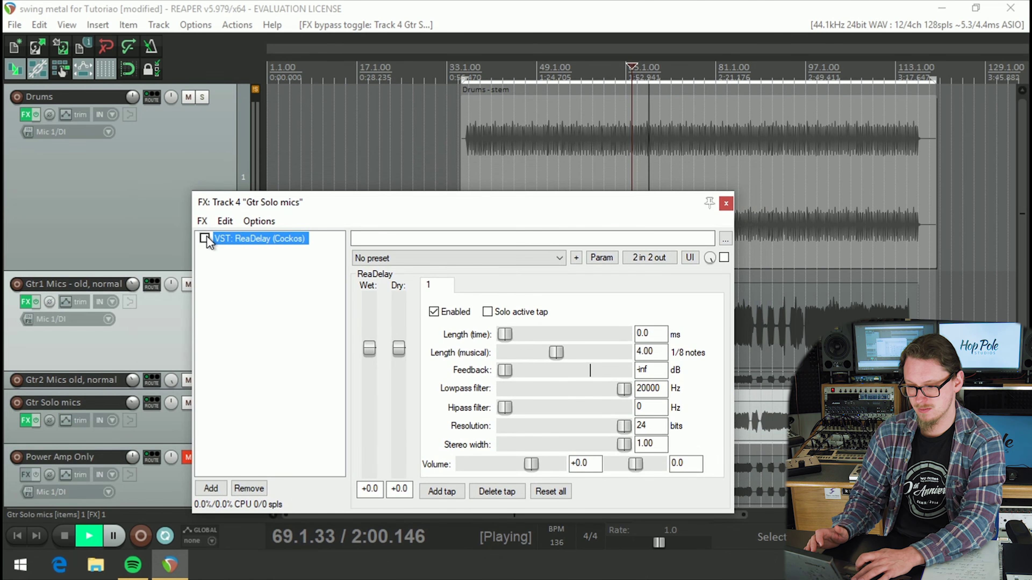
key(space)
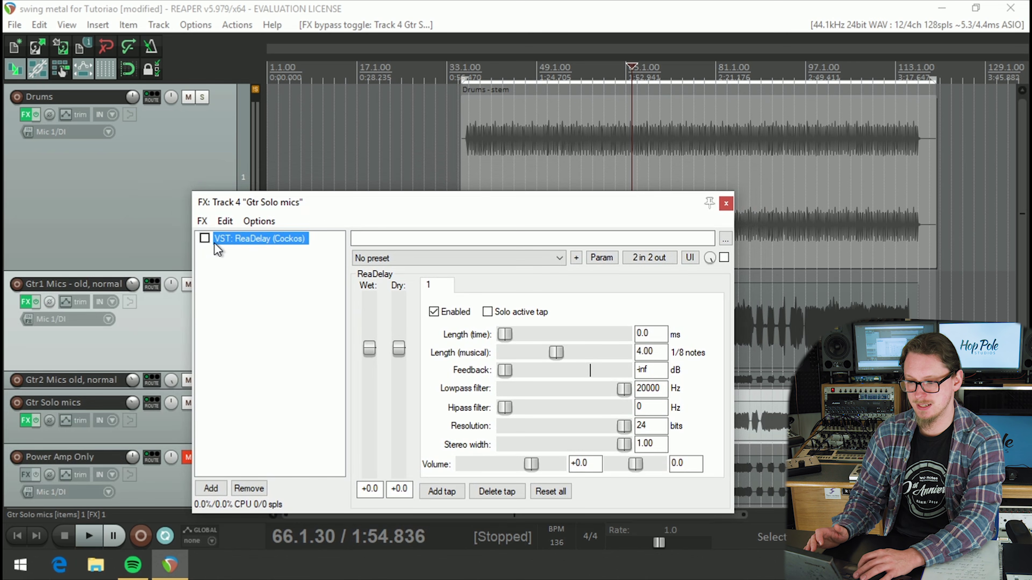
click(204, 237)
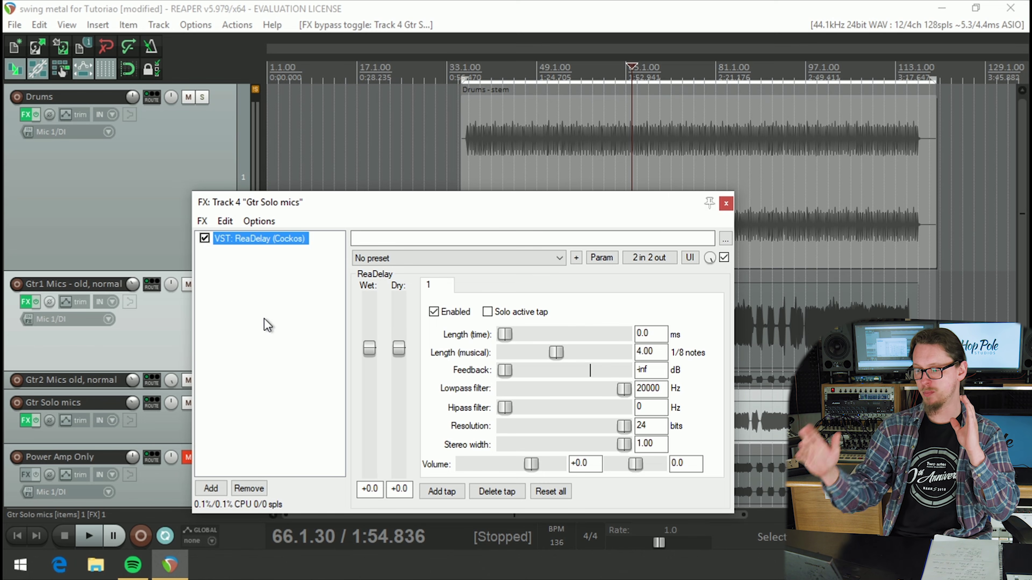
key(space)
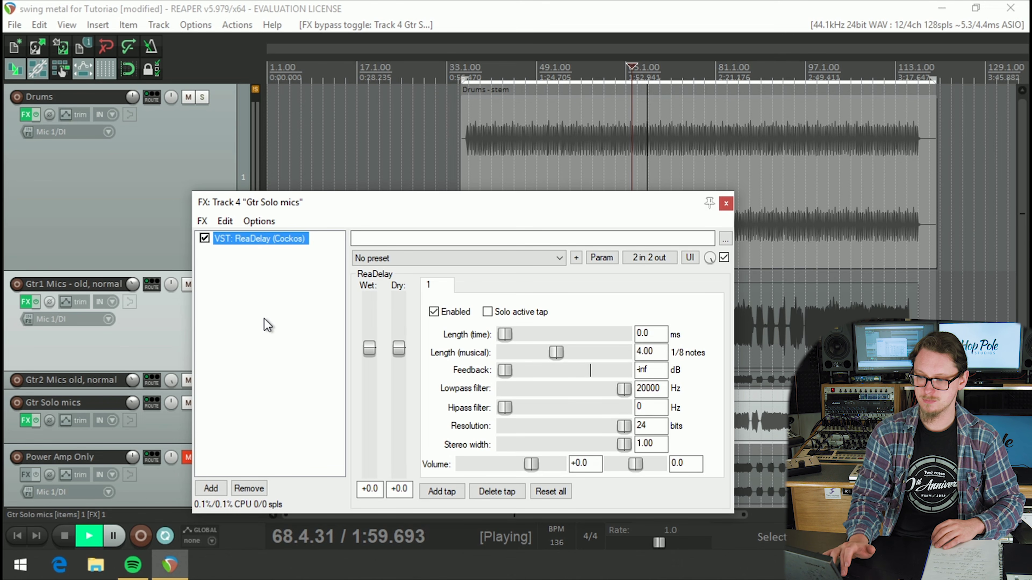
key(space)
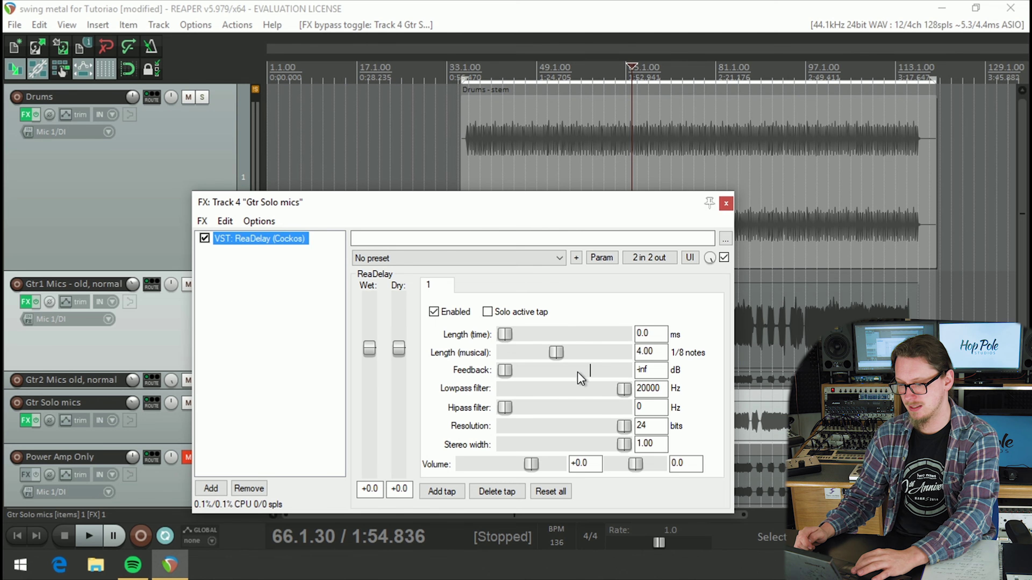
Set the delay tap's musical length to 0.00 and its time length to about 372.9 ms
mouse_move(556, 353)
mouse_down()
mouse_move(466, 358)
mouse_move(520, 335)
mouse_move(564, 351)
mouse_up()
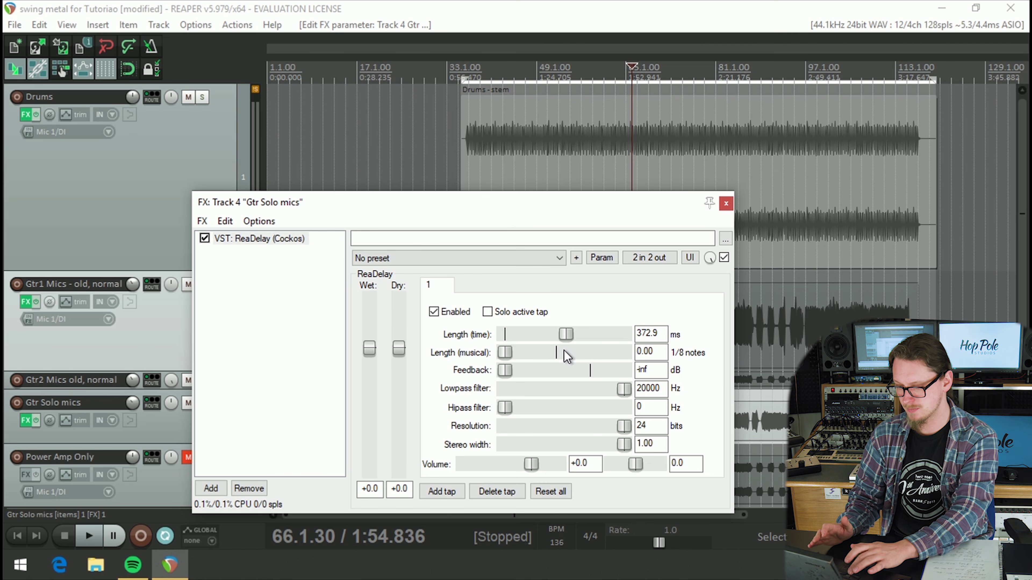
Lengthen the ReaDelay delay time to about 418.2 ms during playback of the Gtr Solo mics track
key(space)
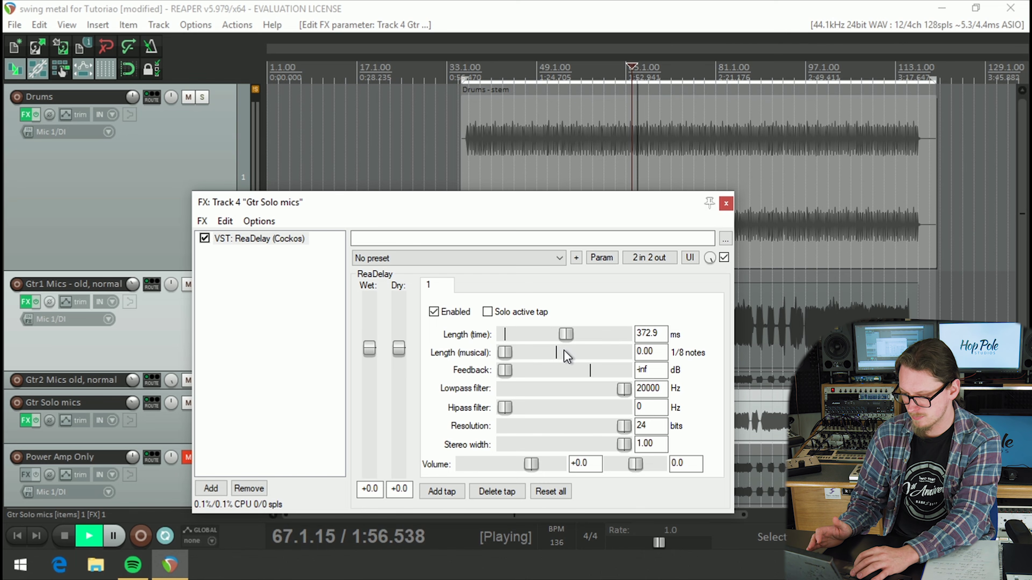
drag(565, 335, 568, 336)
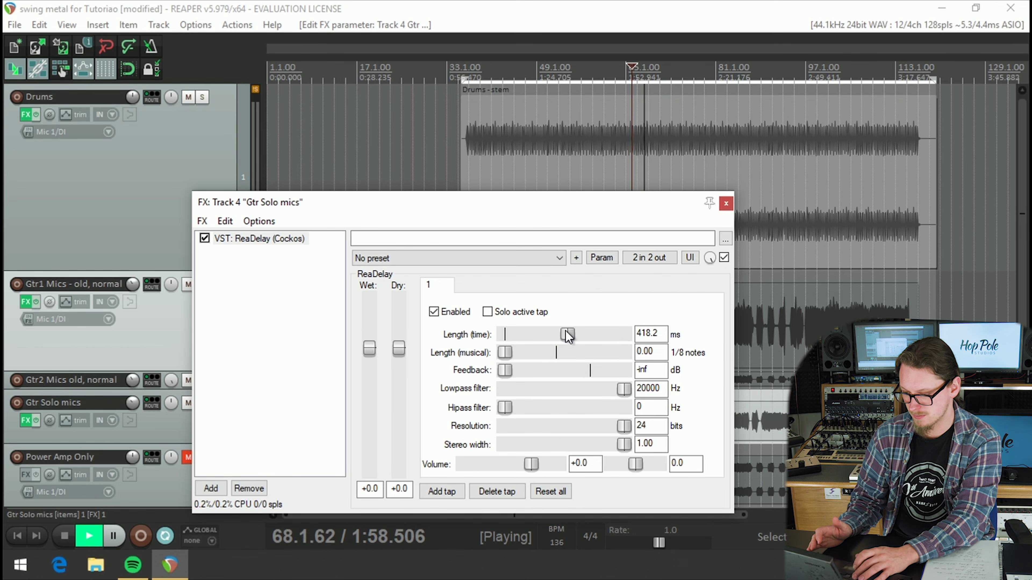
key(space)
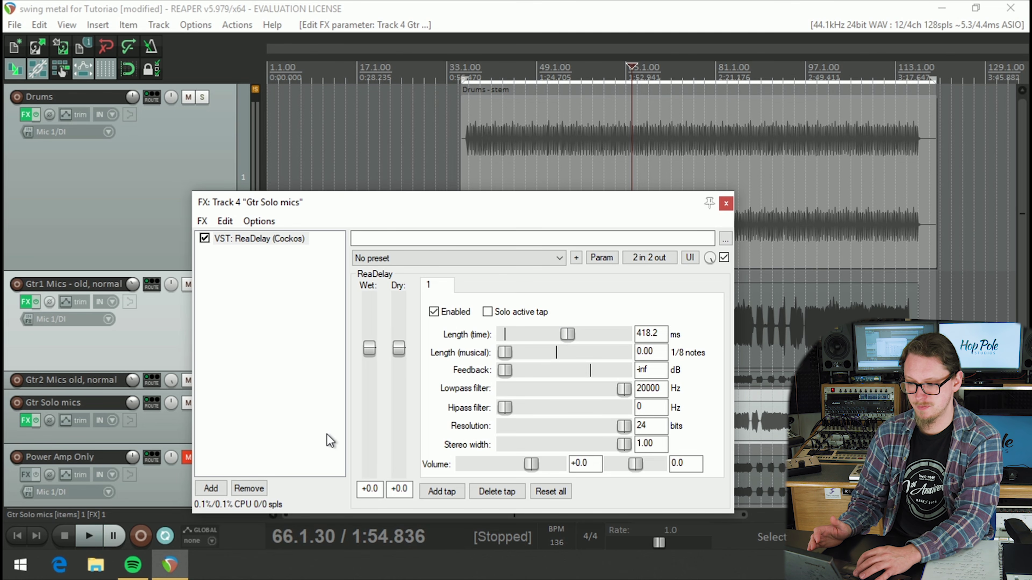
Lower the delay's dry level to -inf dB and audition only the delayed signal
drag(397, 350, 419, 477)
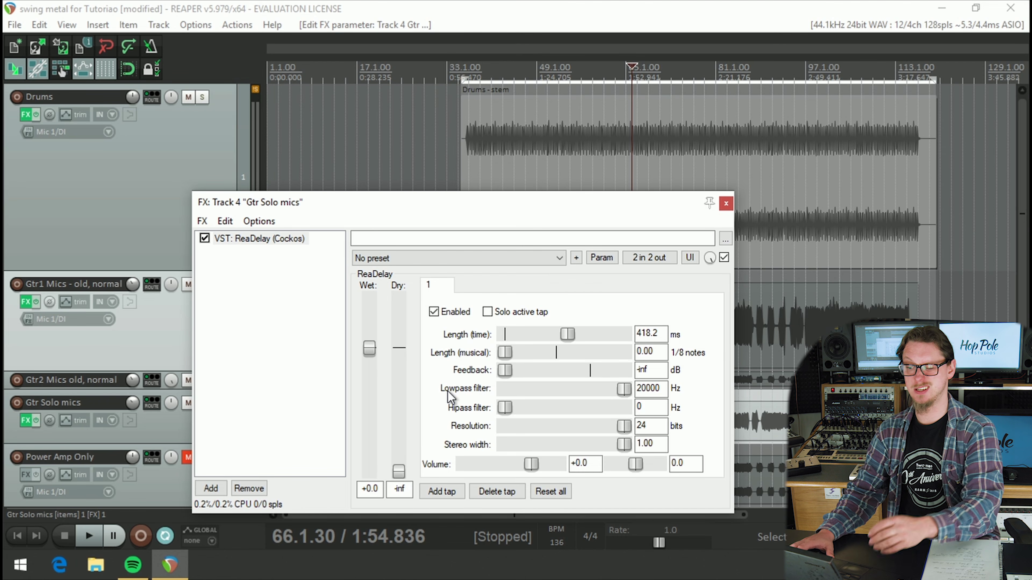
key(space)
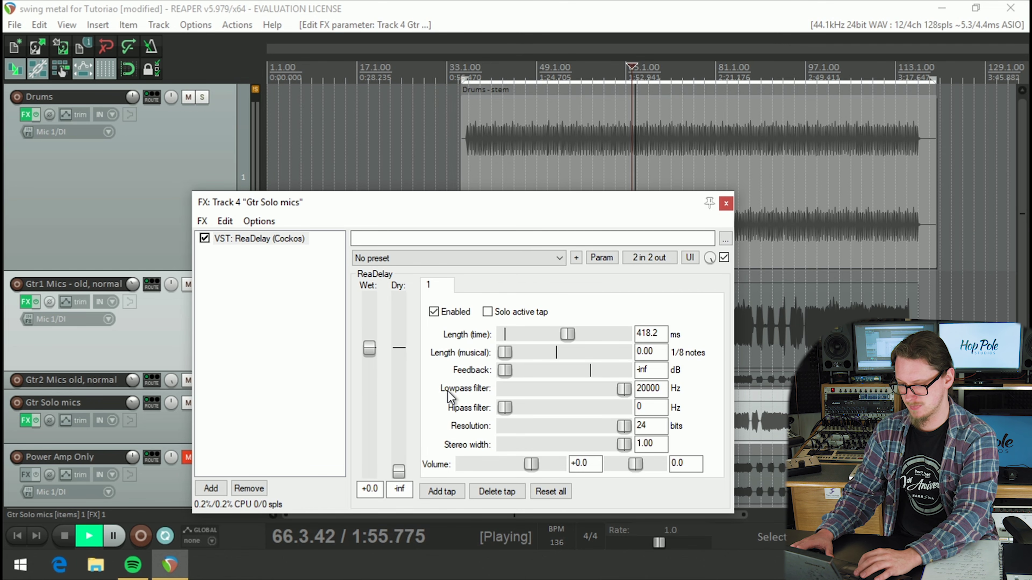
key(space)
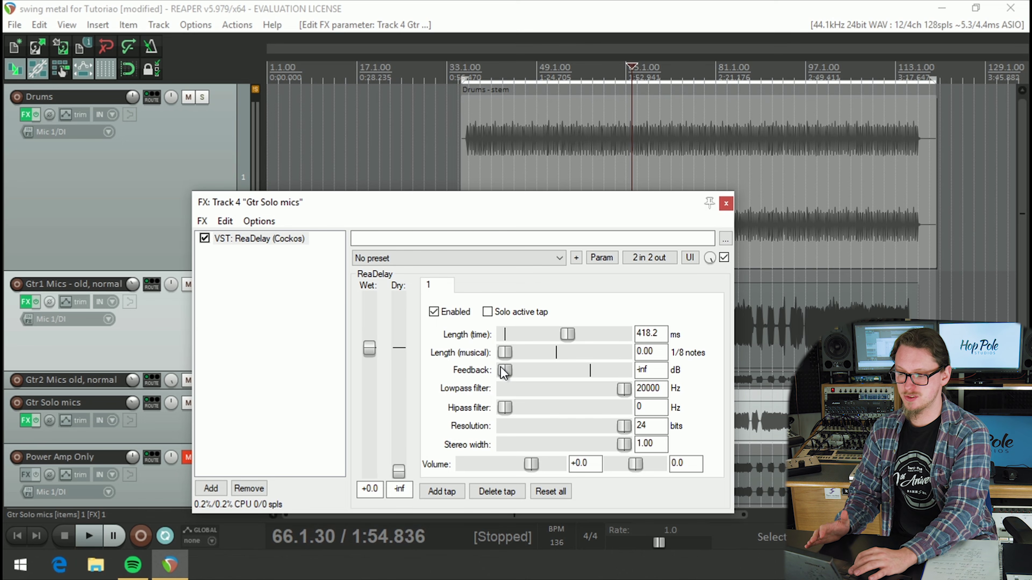
Audition the delay with feedback at 0.0 dB and lower the feedback to about -14.1 dB
drag(503, 368, 560, 373)
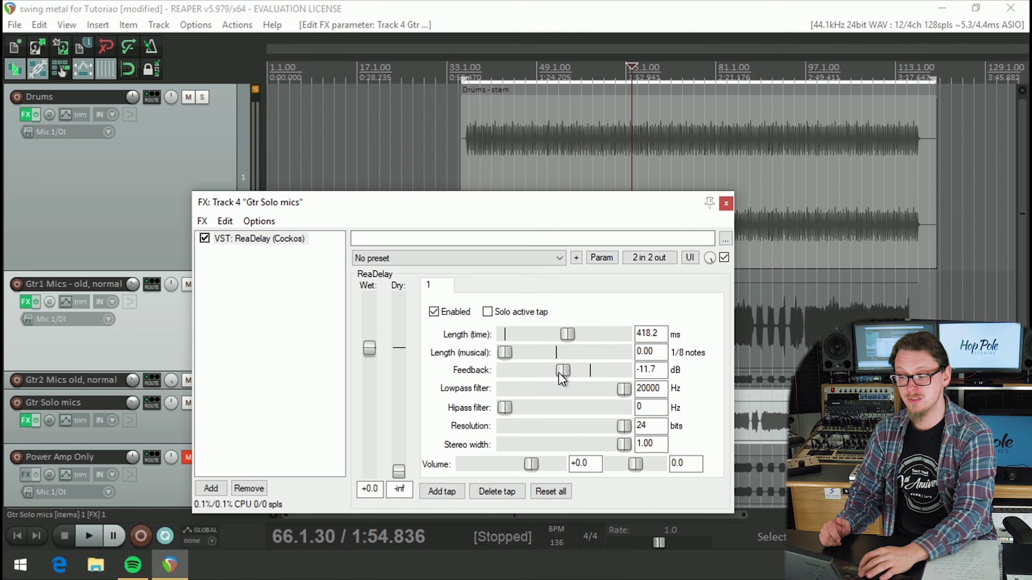
drag(560, 374, 588, 381)
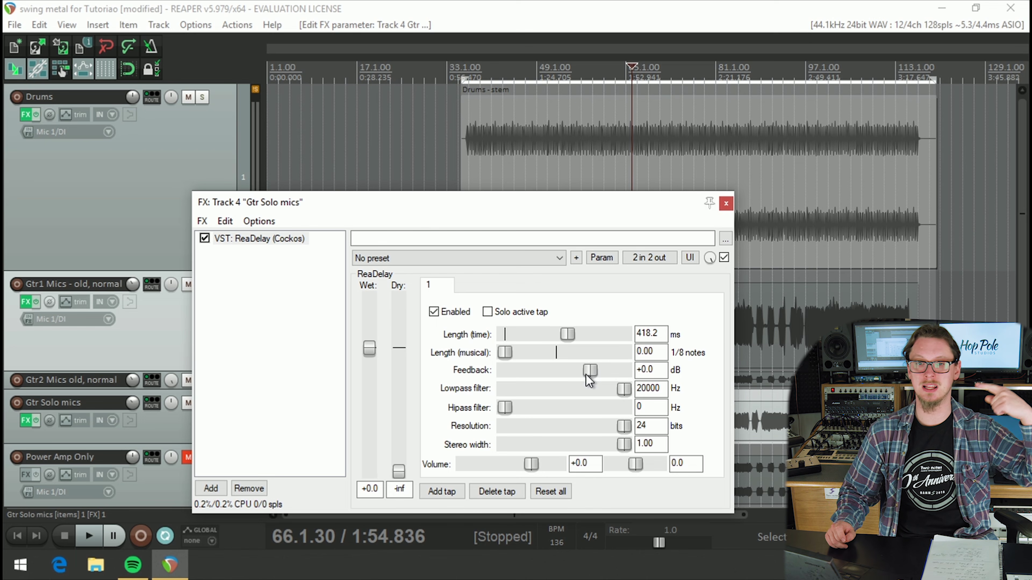
key(space)
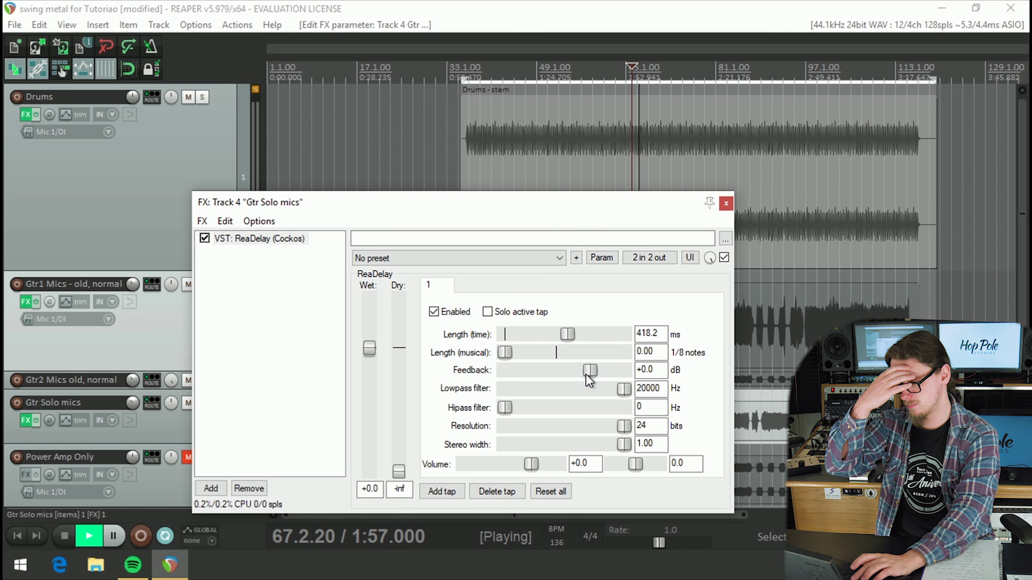
key(space)
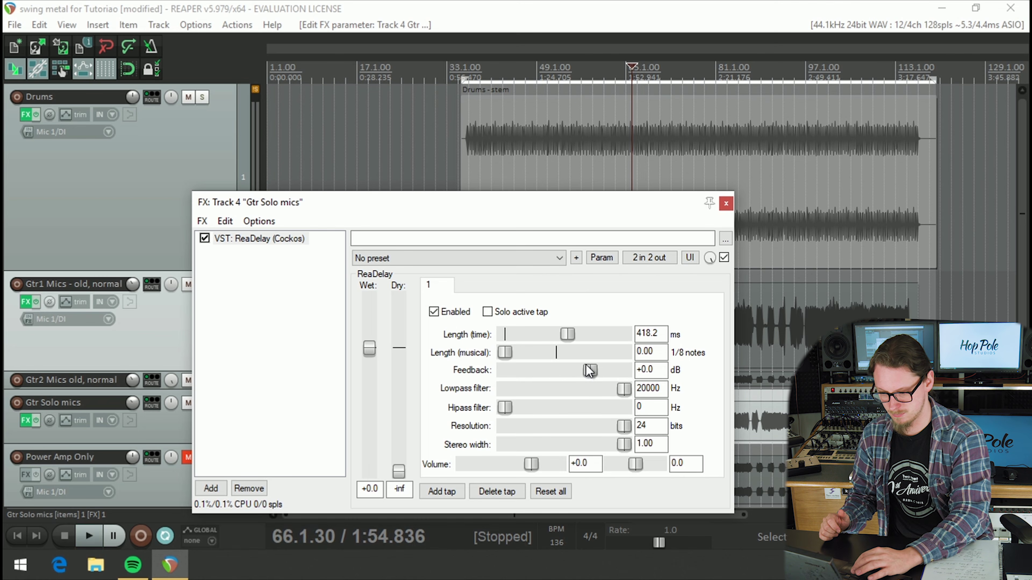
drag(587, 374, 550, 373)
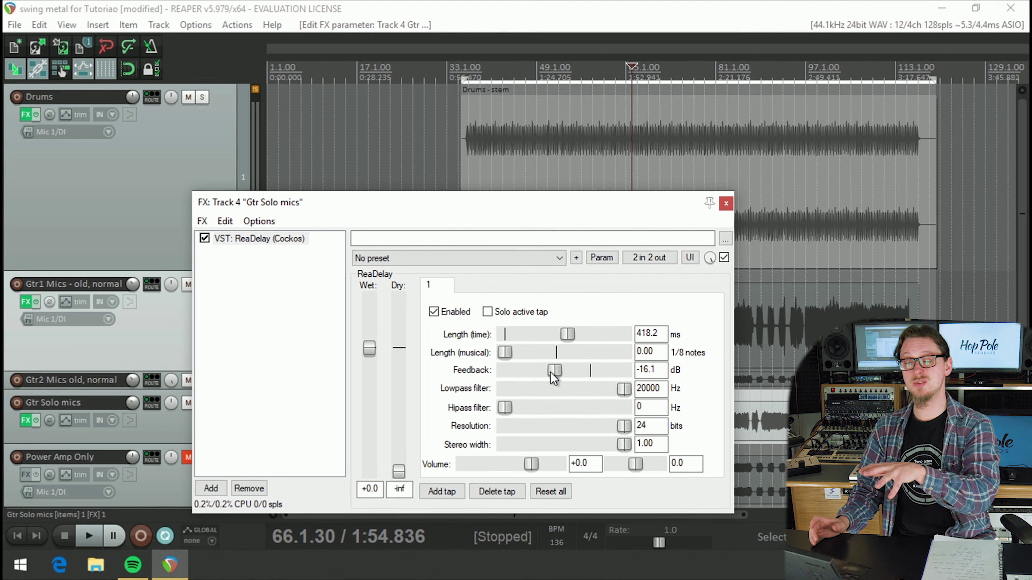
drag(550, 372, 554, 374)
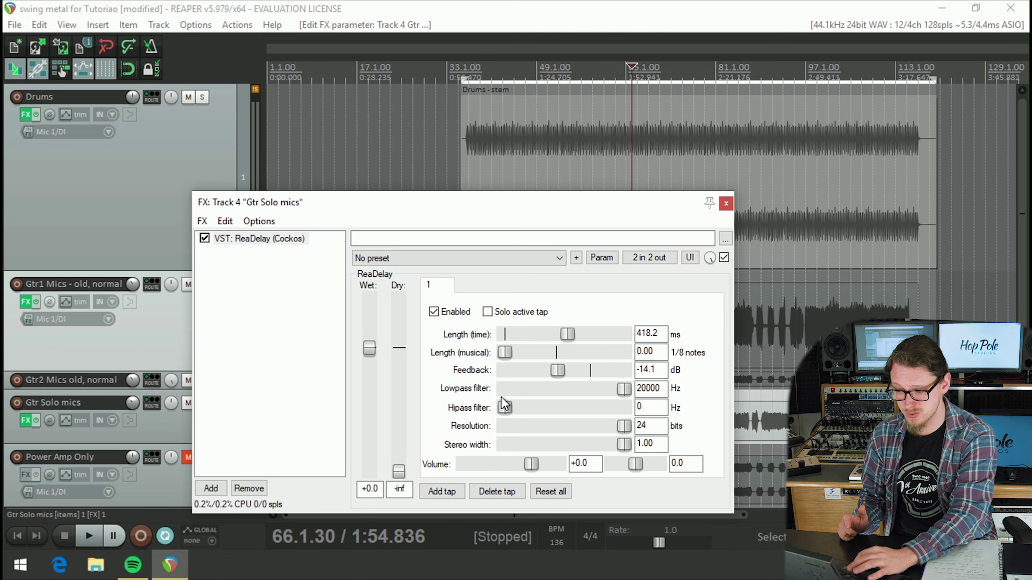
Set the delay's hipass filter to about 420 Hz and lowpass filter to about 10397 Hz, auditioning the filtered repeats
drag(505, 408, 522, 409)
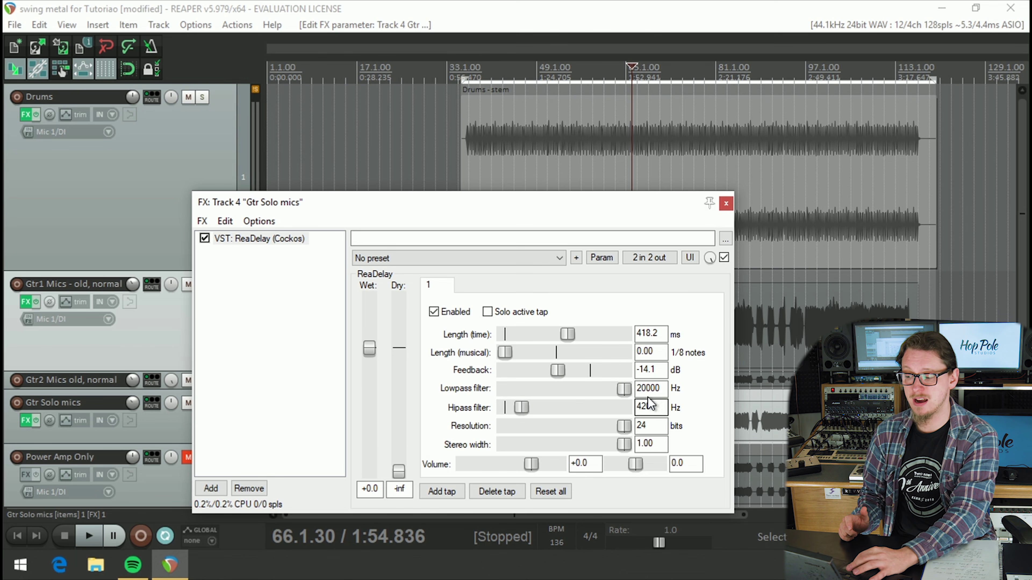
drag(623, 389, 591, 389)
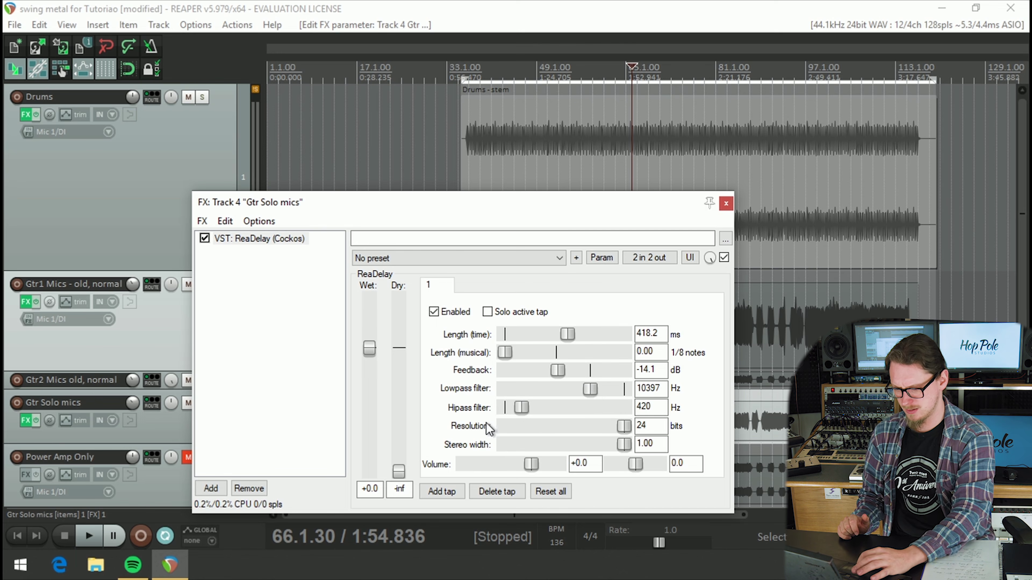
drag(624, 426, 509, 424)
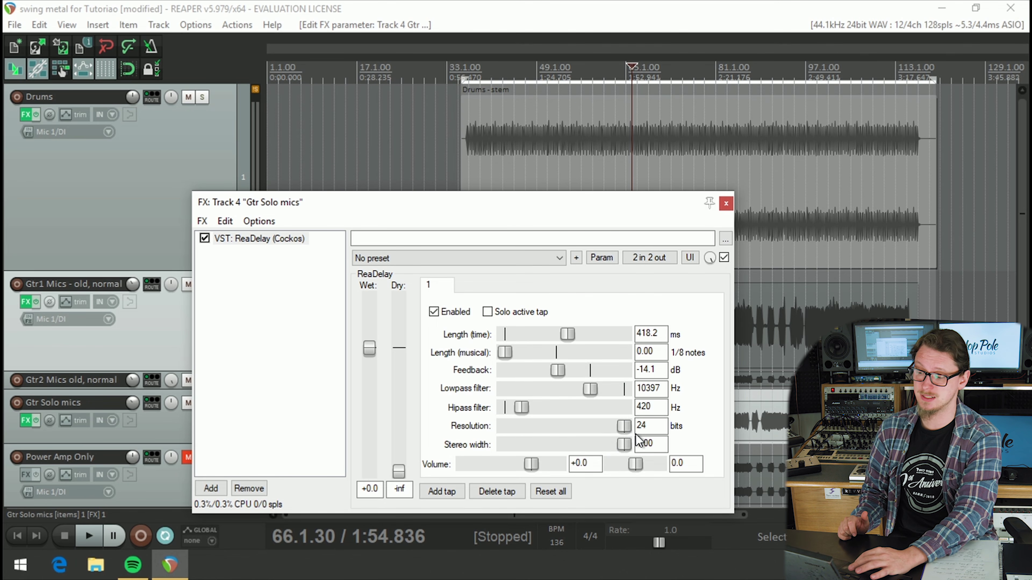
mouse_move(622, 446)
mouse_down()
mouse_move(549, 444)
mouse_move(634, 443)
mouse_up()
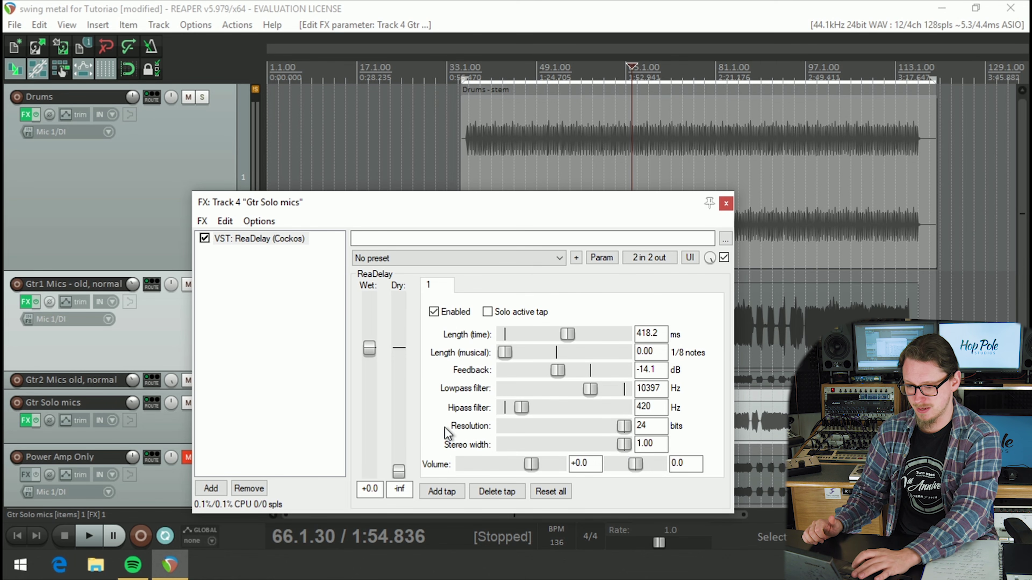
key(space)
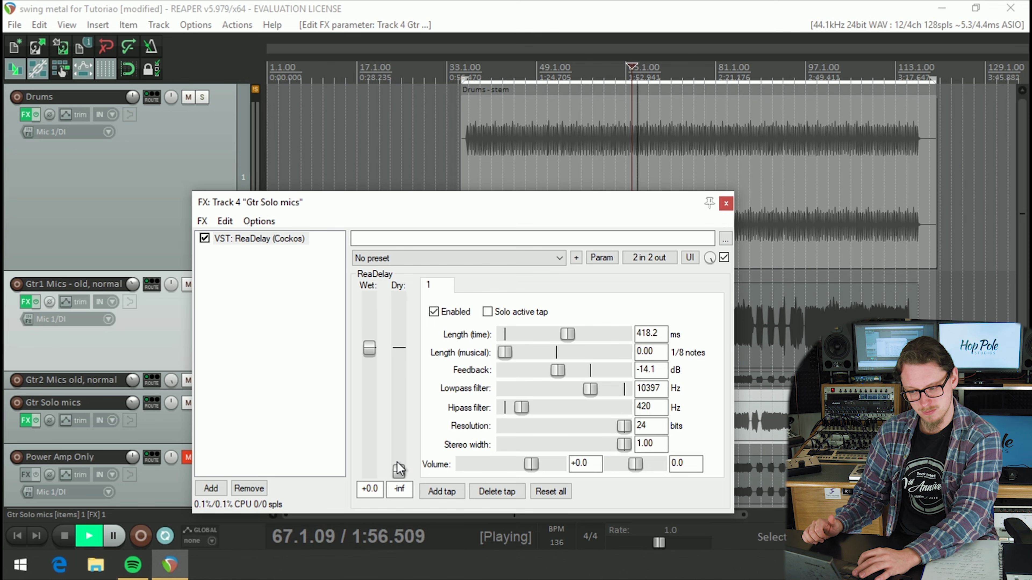
key(space)
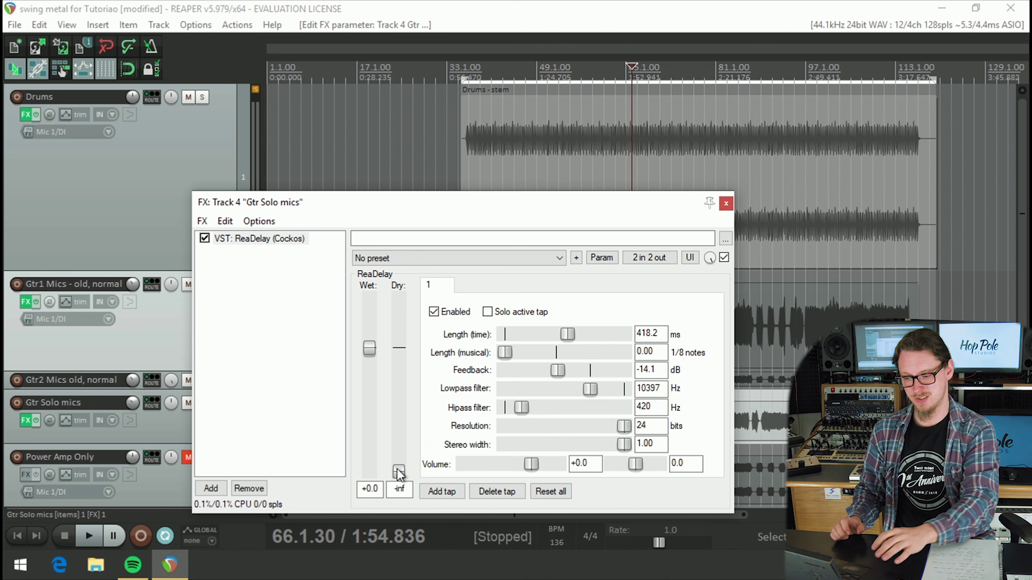
Restore the dry level to 0.0 dB and lower the wet level to about -7.4 dB while auditioning the mix
double_click(399, 471)
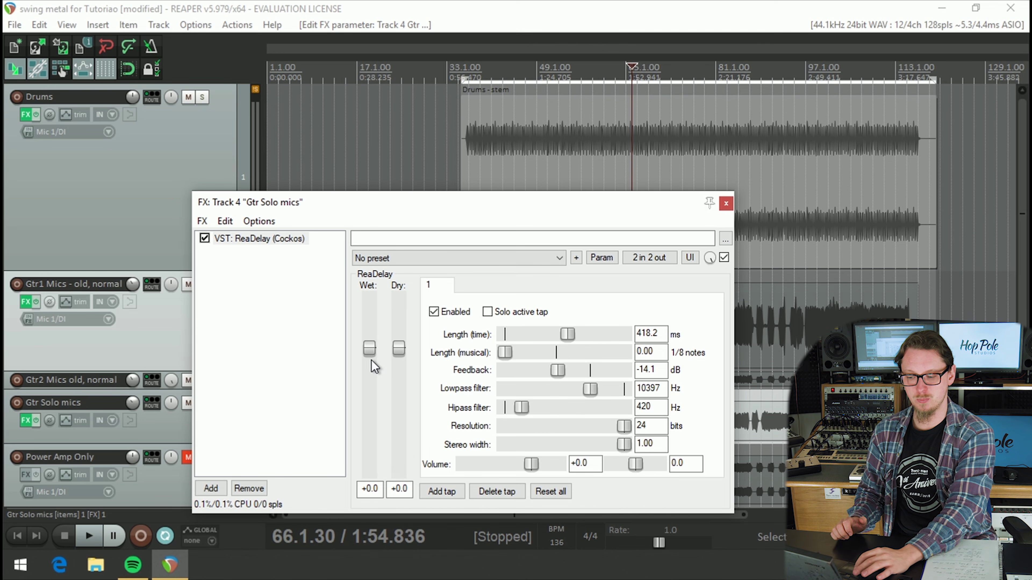
key(space)
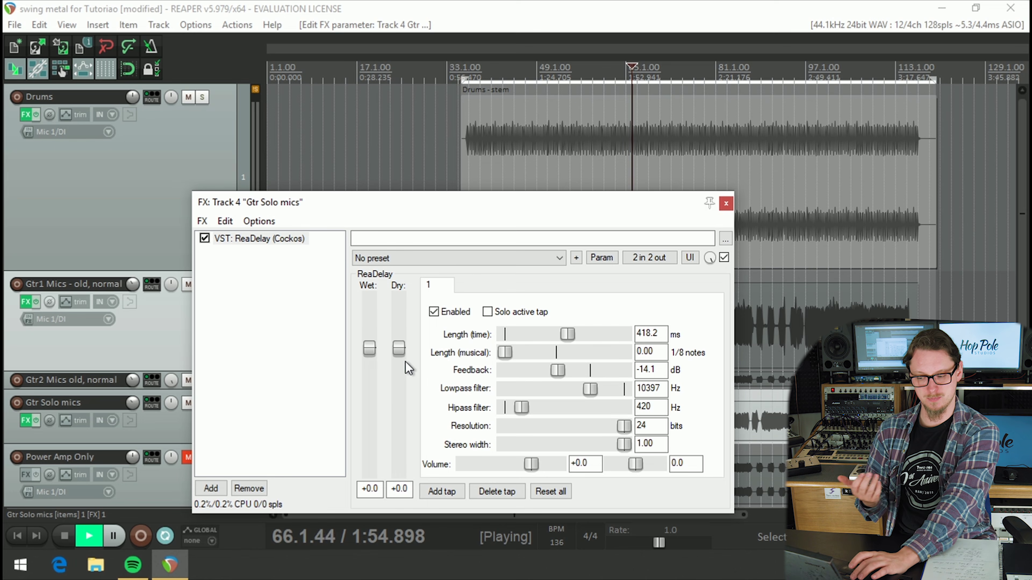
key(space)
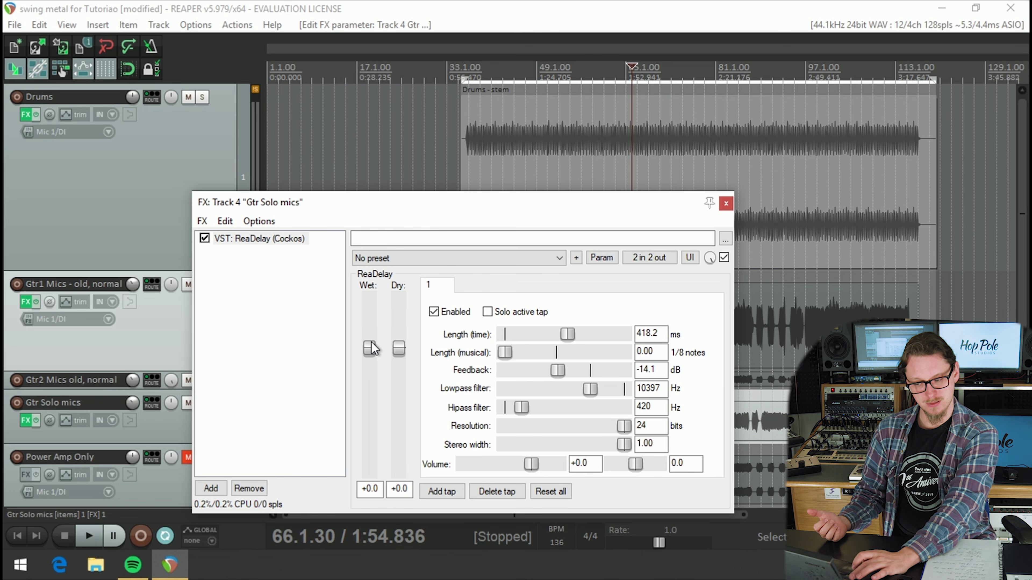
drag(368, 346, 375, 367)
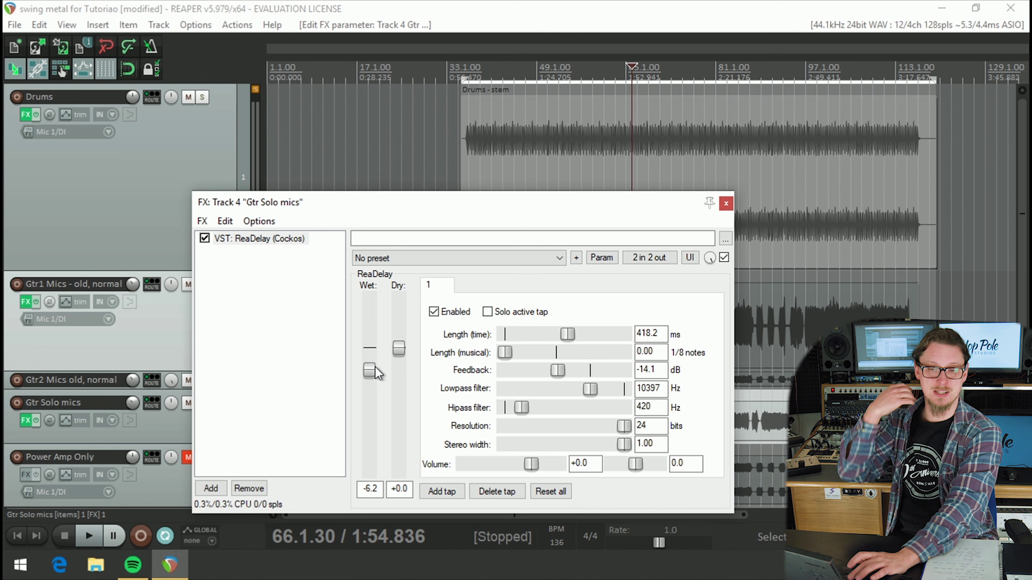
key(space)
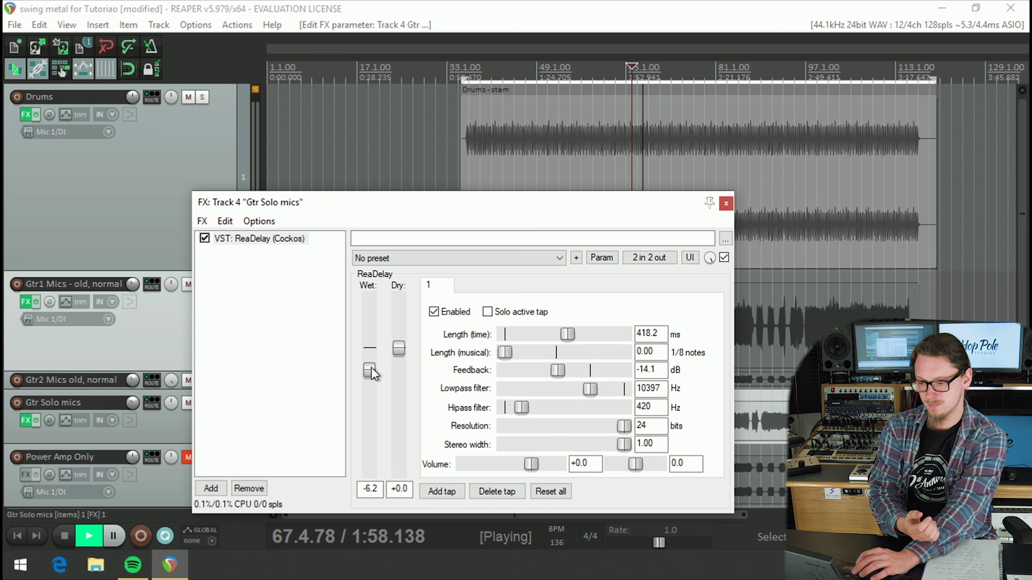
drag(375, 368, 371, 372)
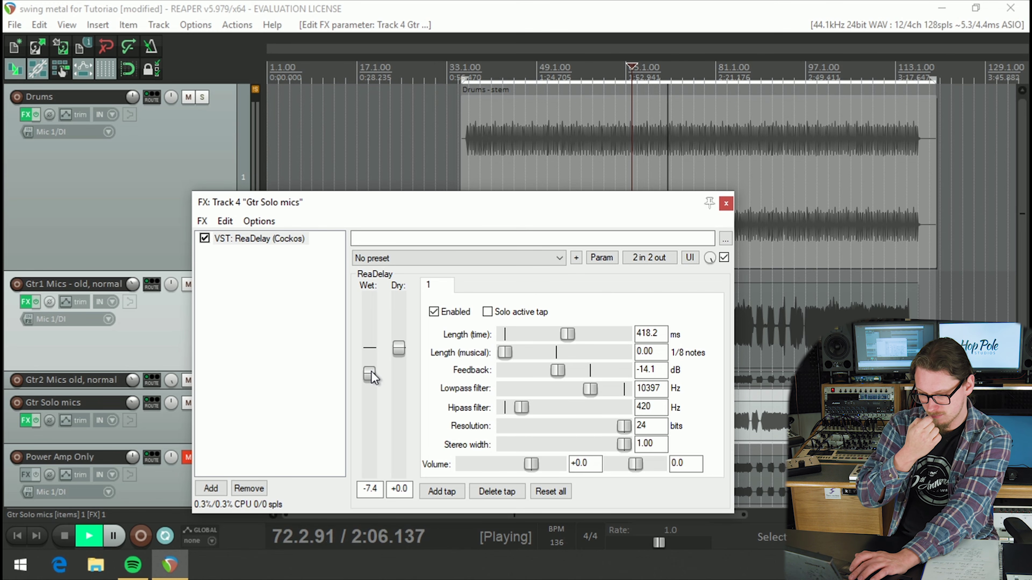
key(space)
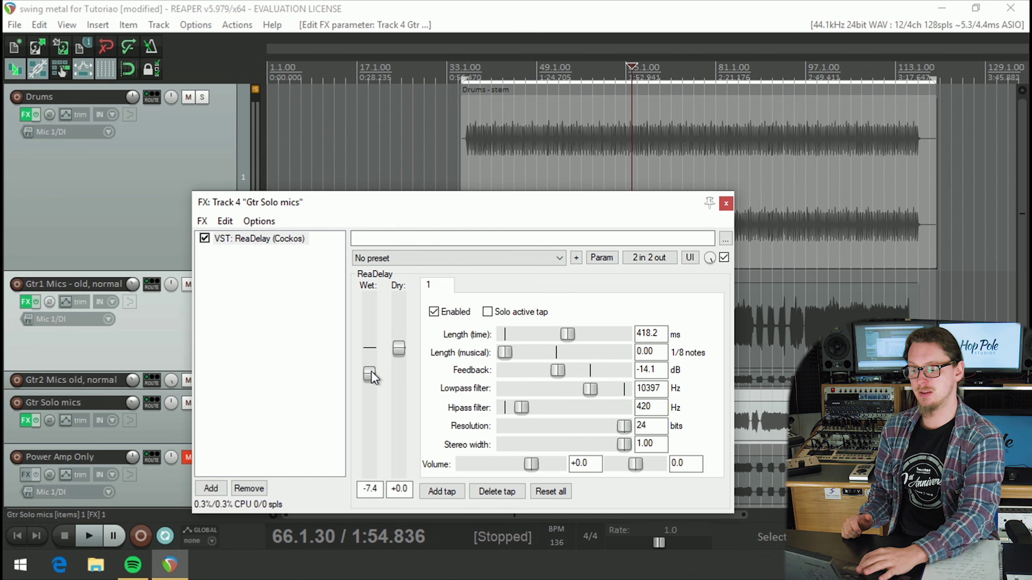
Add a second delay tap and set its time length to 818.2 ms
click(442, 492)
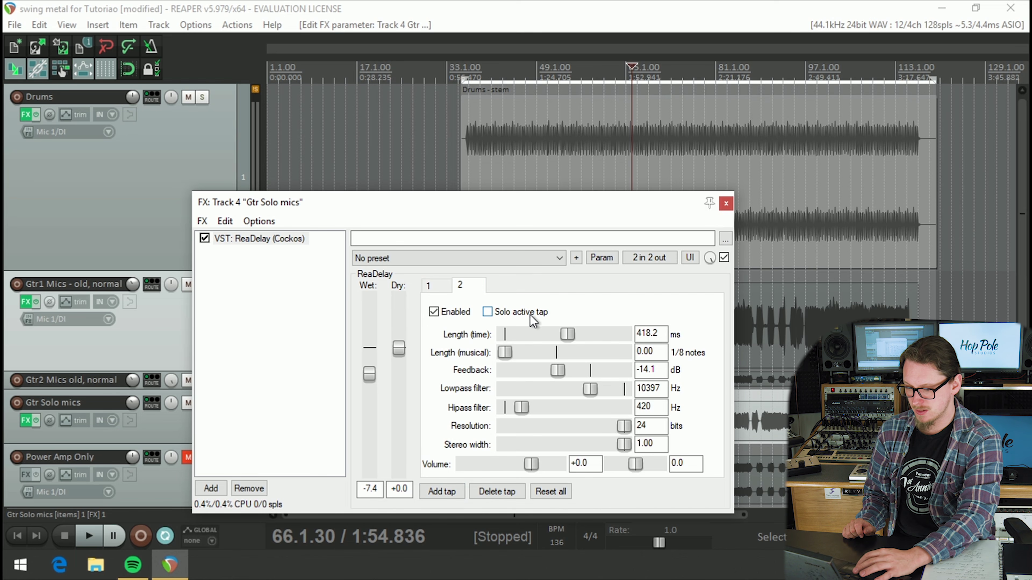
drag(640, 338, 632, 340)
text(8)
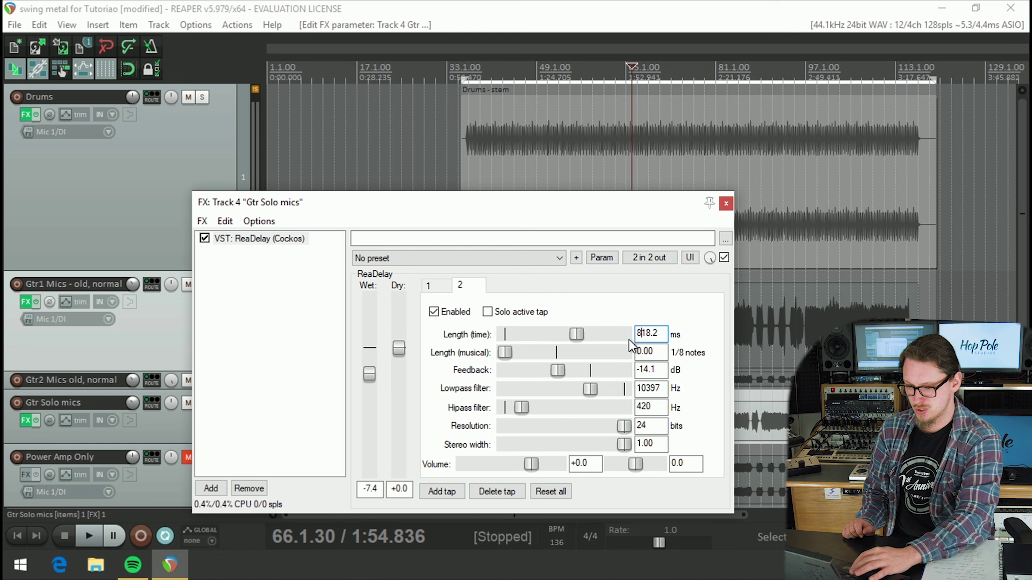
Adjust the panning of the delay taps, with tap 2 panned to 1.0, and audition the two-tap delay
click(438, 283)
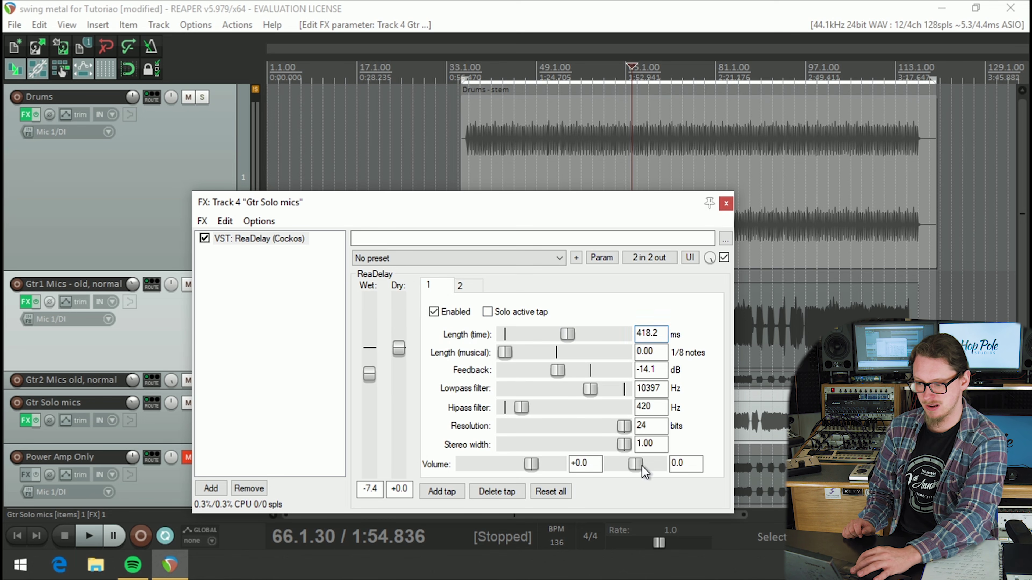
drag(636, 465, 683, 473)
click(463, 286)
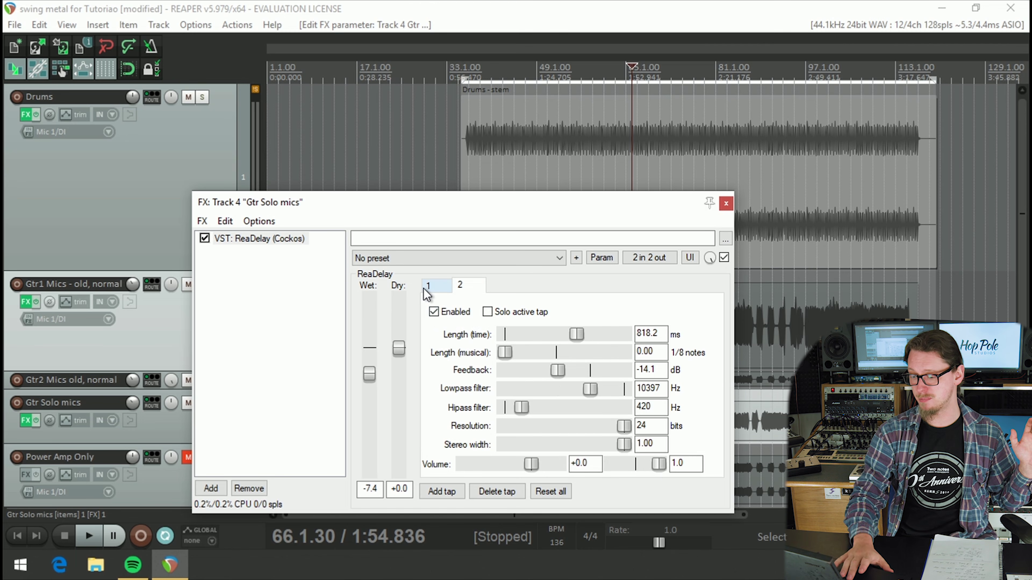
key(space)
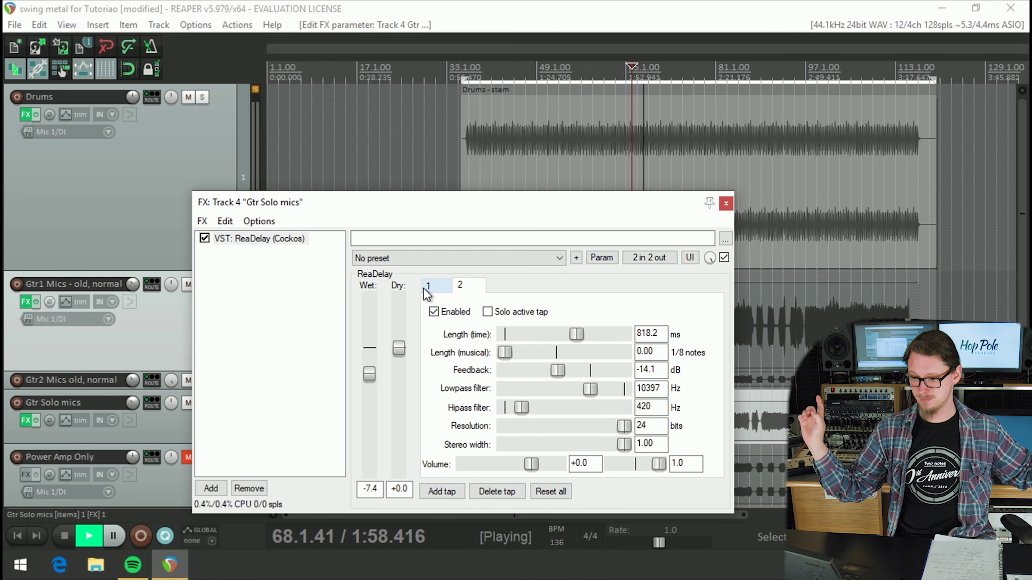
key(space)
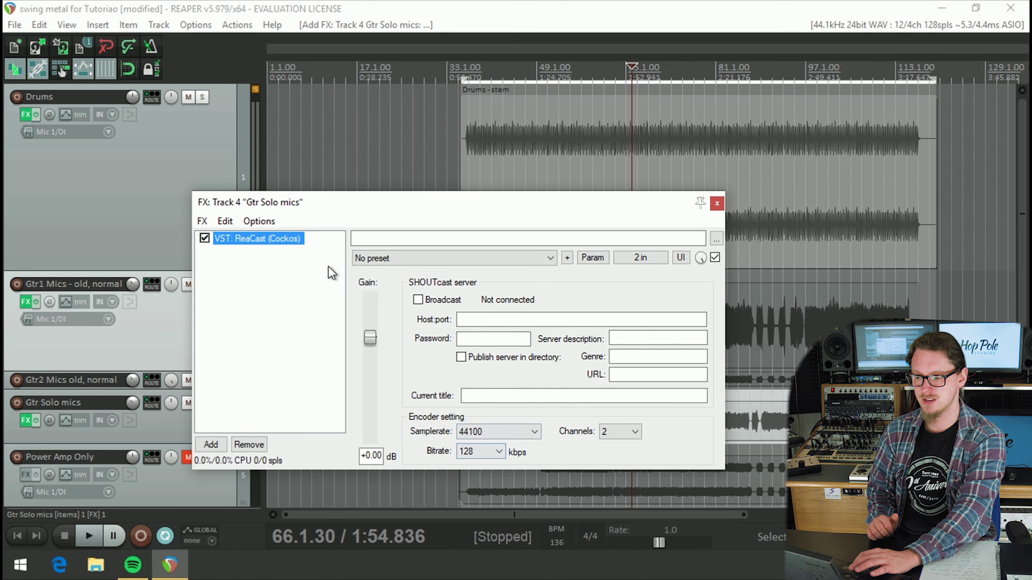
Replace the ReaCast plug-in on the Gtr Solo mics track with ReaInsert
key(Delete)
double_click(225, 248)
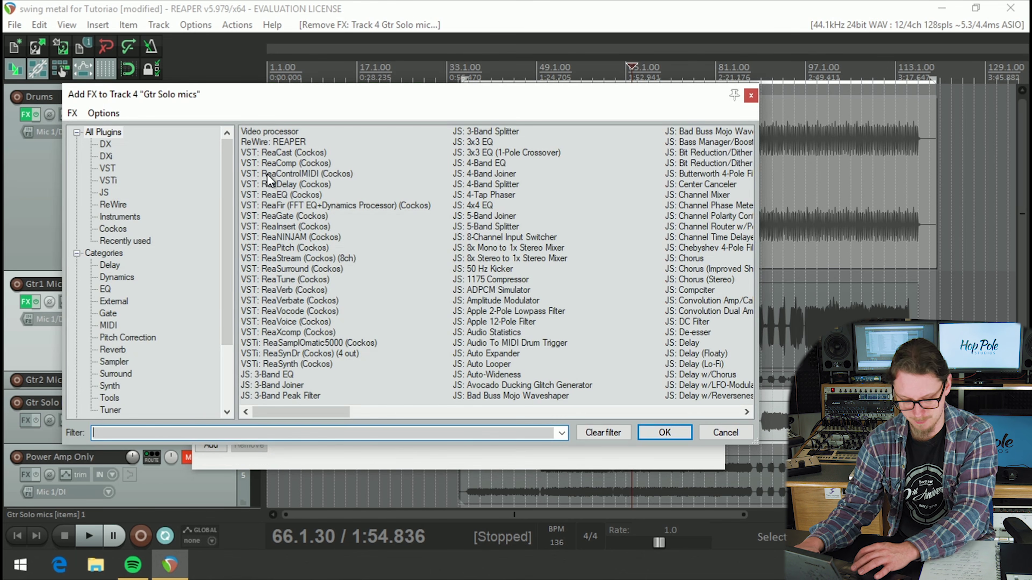
click(268, 228)
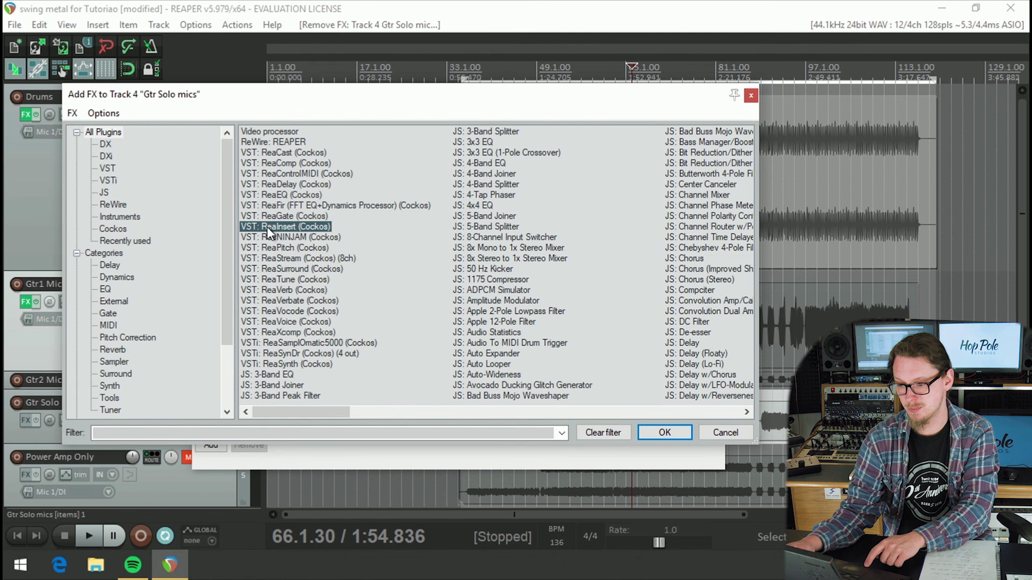
double_click(267, 228)
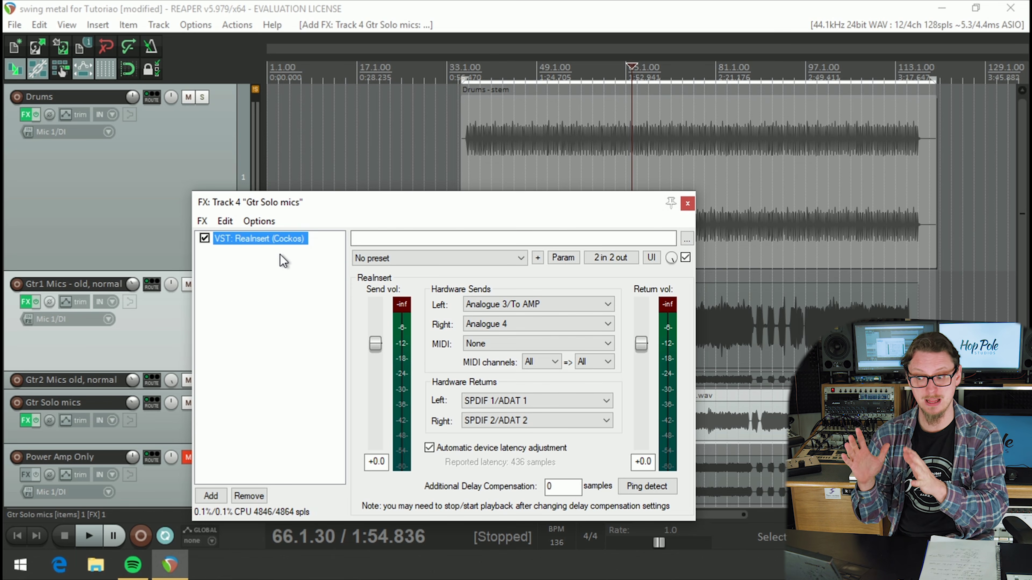
Replace ReaInsert with ReaNINJAM on the Gtr Solo mics track and arrange its console and the FX window so both are visible
key(Delete)
double_click(231, 238)
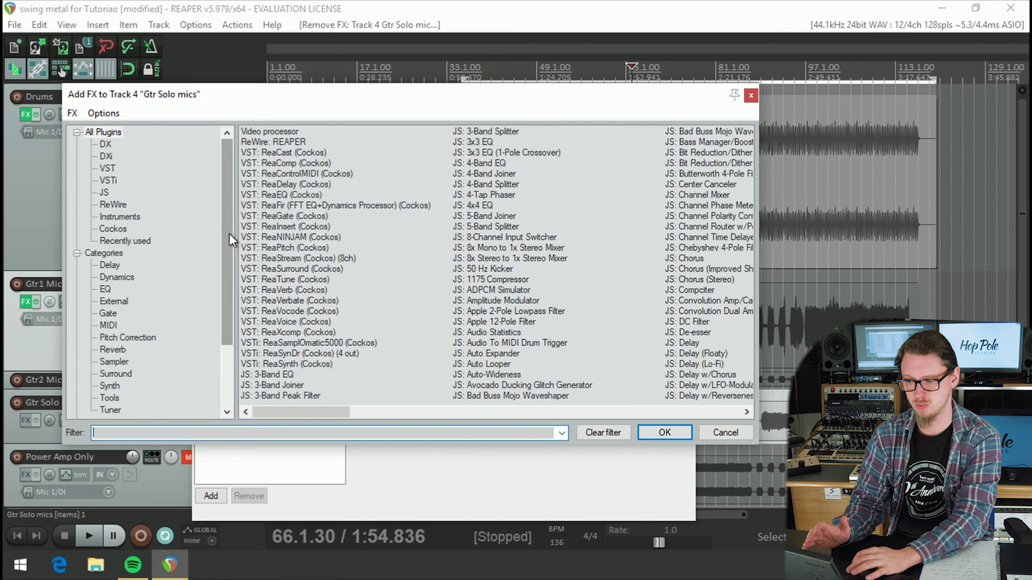
double_click(286, 237)
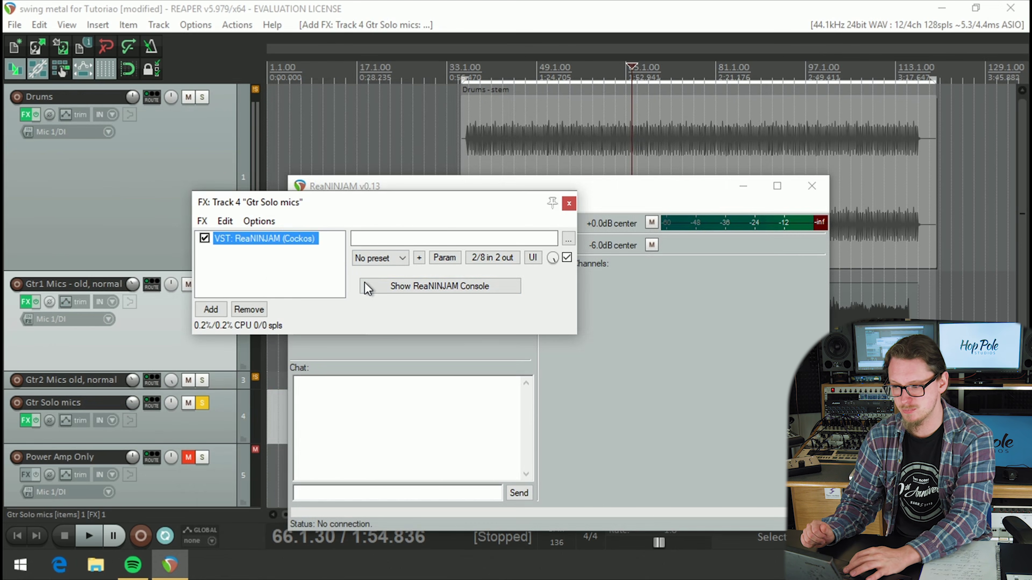
drag(601, 191, 670, 144)
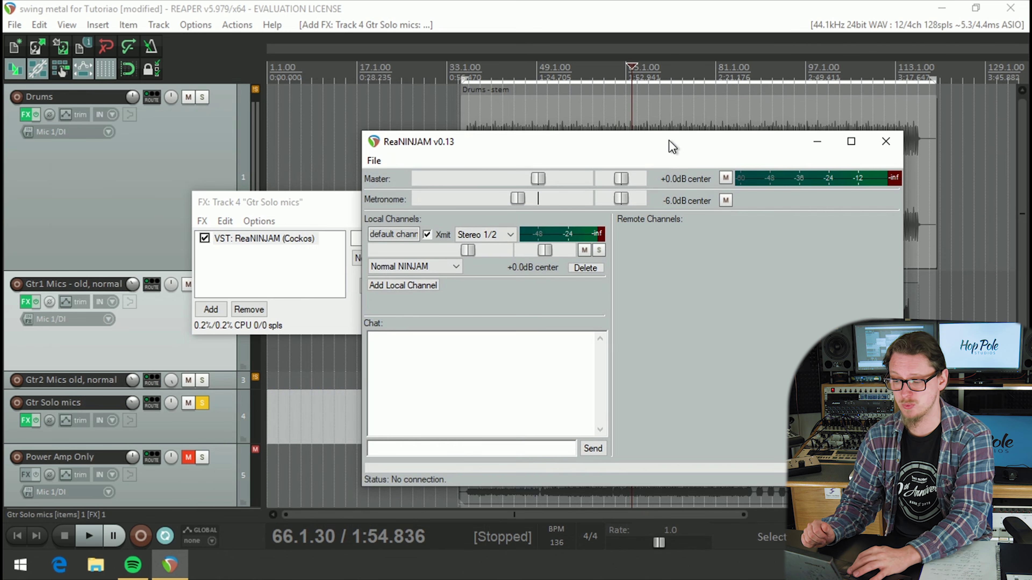
drag(299, 202, 182, 247)
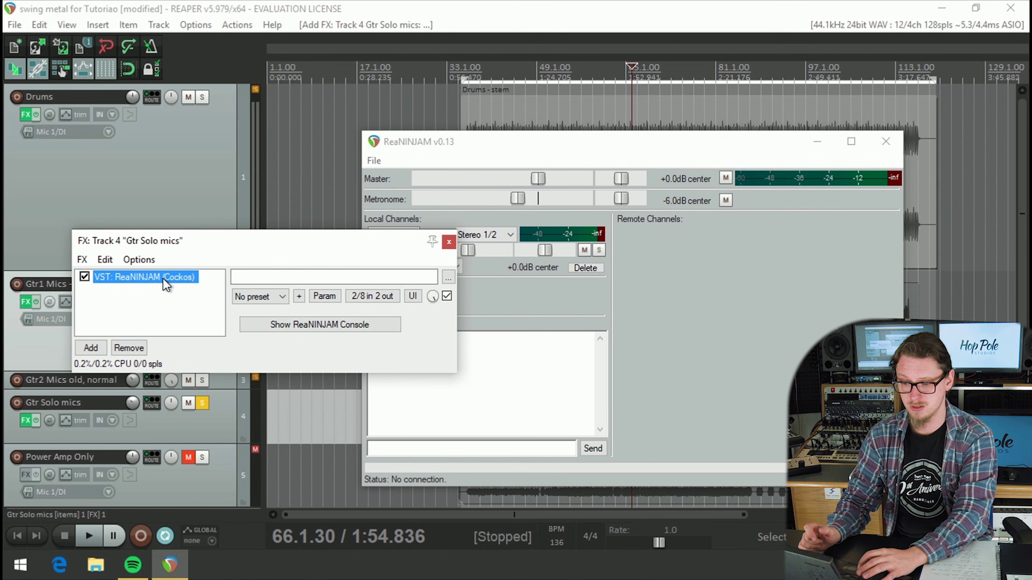
Replace ReaNINJAM with ReaStream (8ch) on the Gtr Solo mics track, closing the leftover ReaNINJAM console
key(Delete)
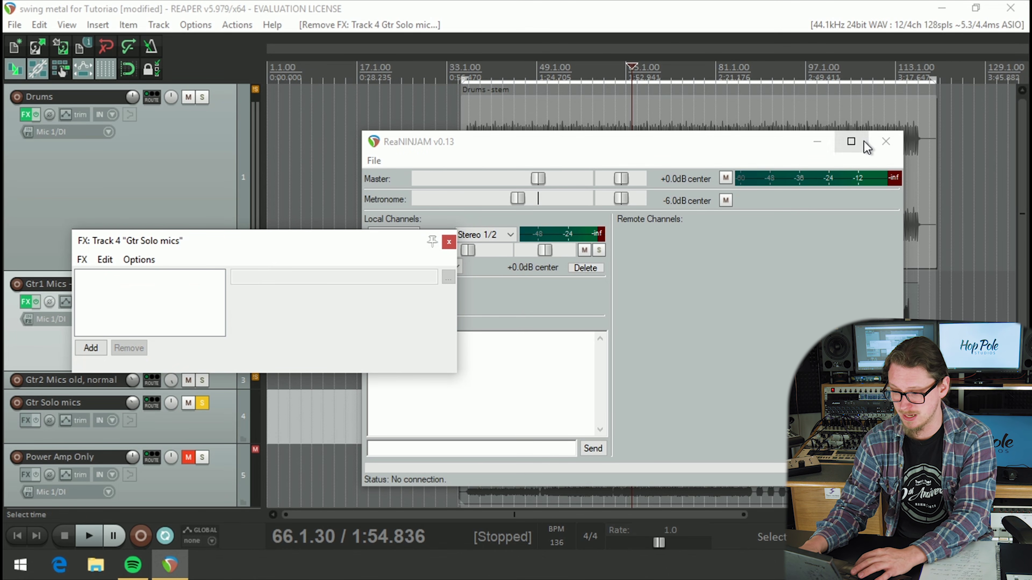
click(886, 142)
click(90, 348)
double_click(309, 261)
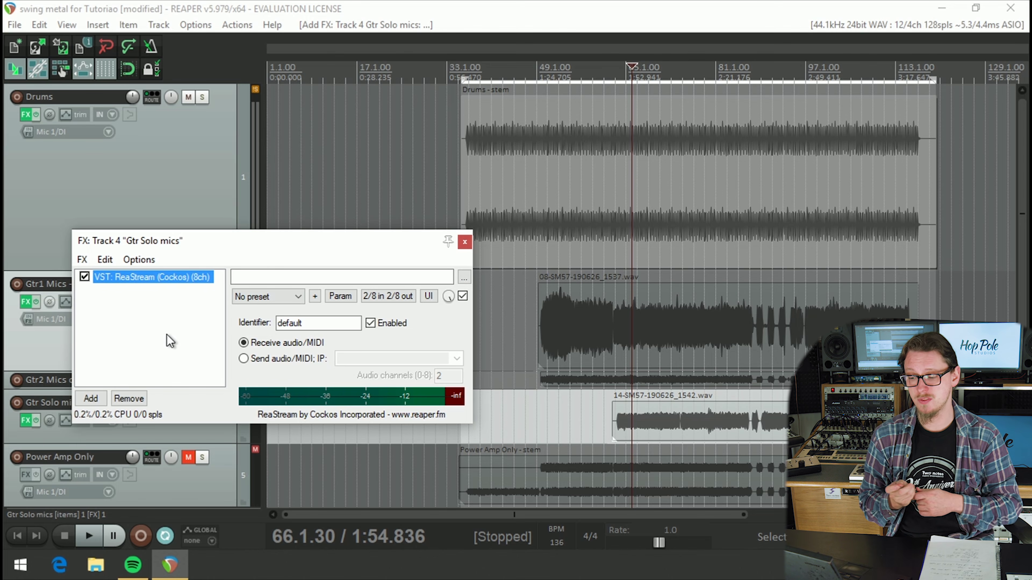
Set ReaStream to send audio/MIDI with local broadcast as the IP destination, and select its identifier text
click(244, 358)
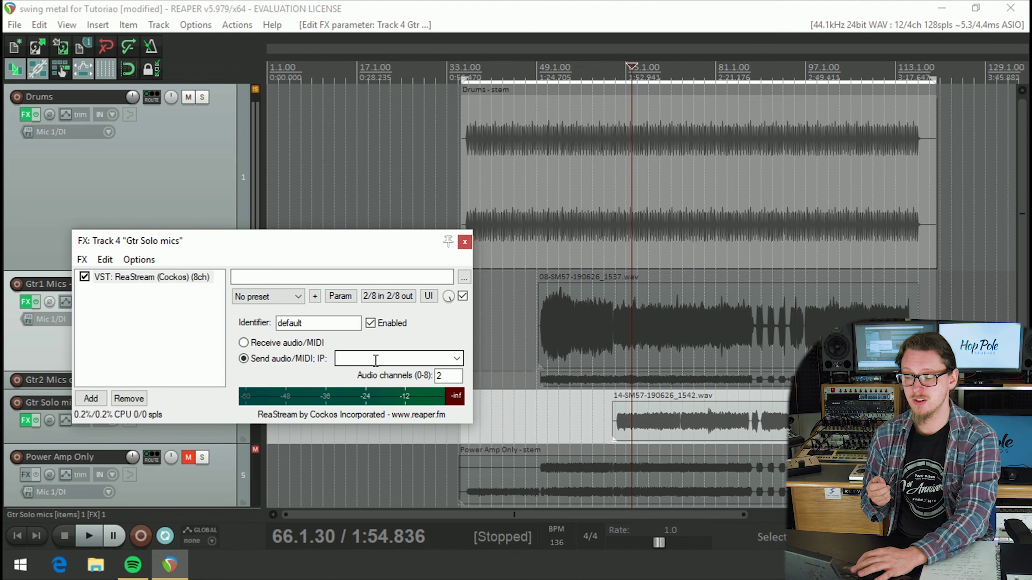
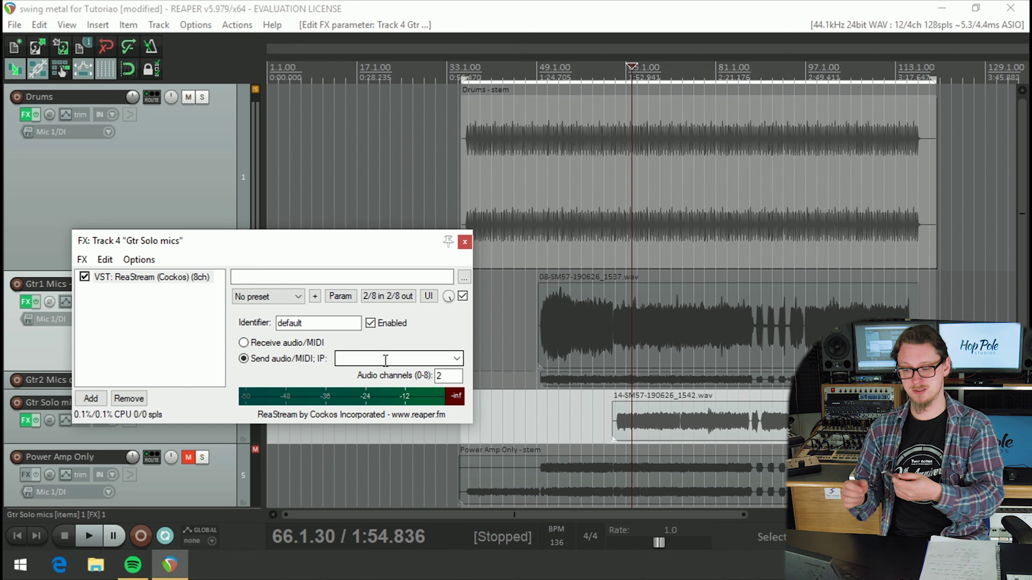
click(458, 359)
click(449, 368)
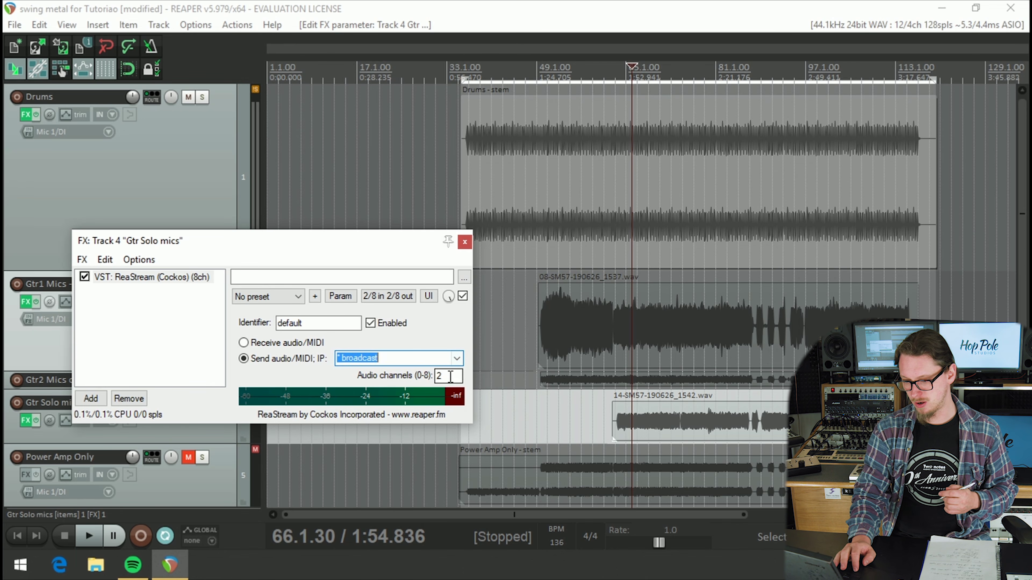
click(457, 359)
click(449, 380)
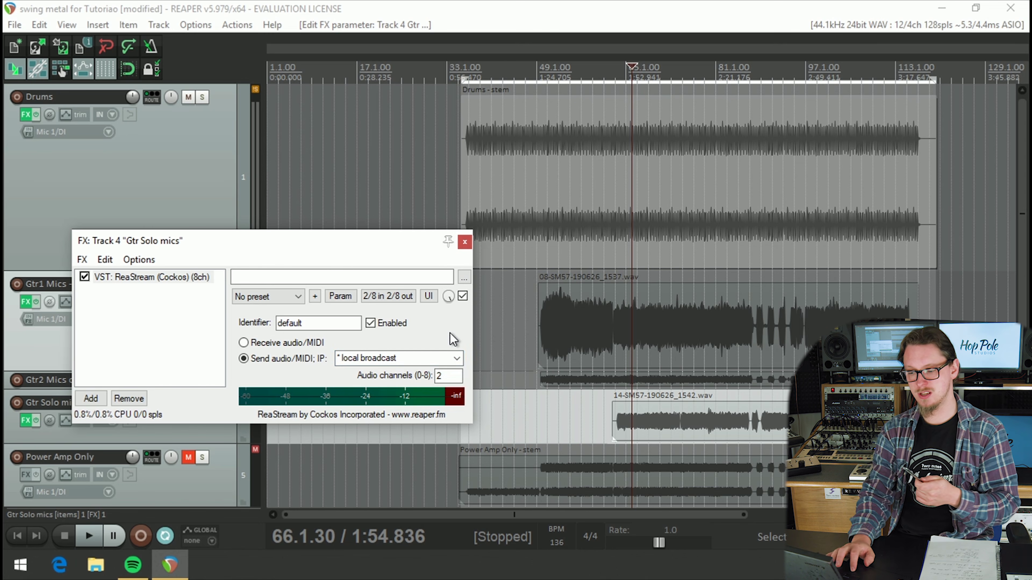
drag(316, 324, 278, 330)
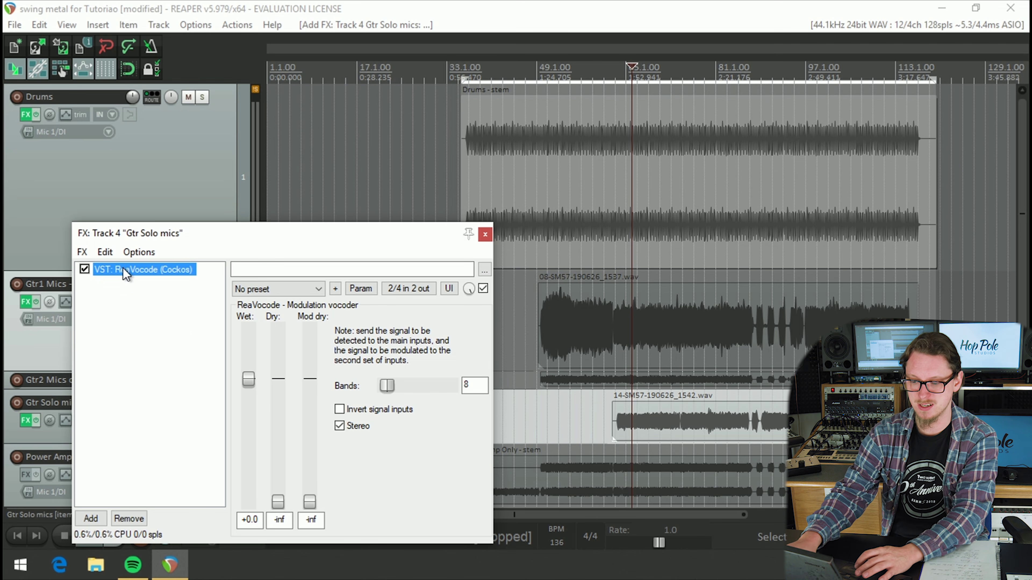
Replace ReaVocode with the ReaVoice pitch shifter on the Gtr Solo mics track
key(Delete)
double_click(122, 279)
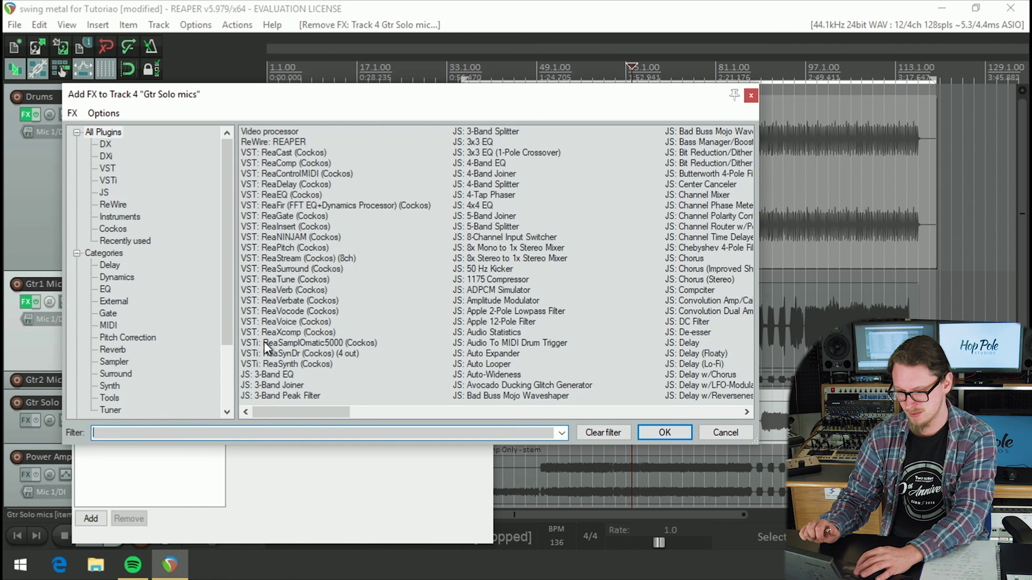
double_click(265, 321)
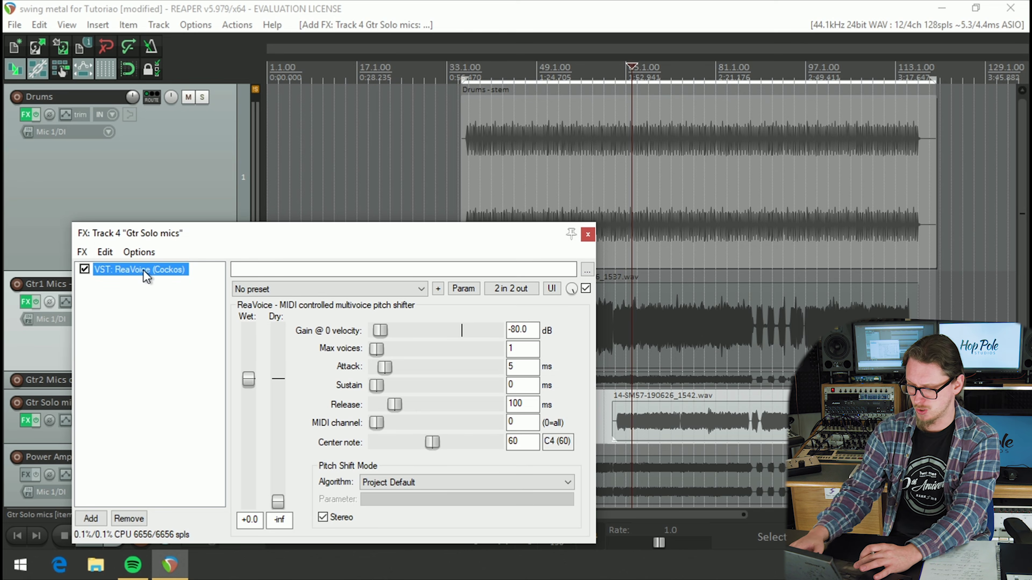
Undo the ReaVoice insertion, and import the guitar solo item from the arrangement into ReaSamplOmatic5000
key(ctrl+z)
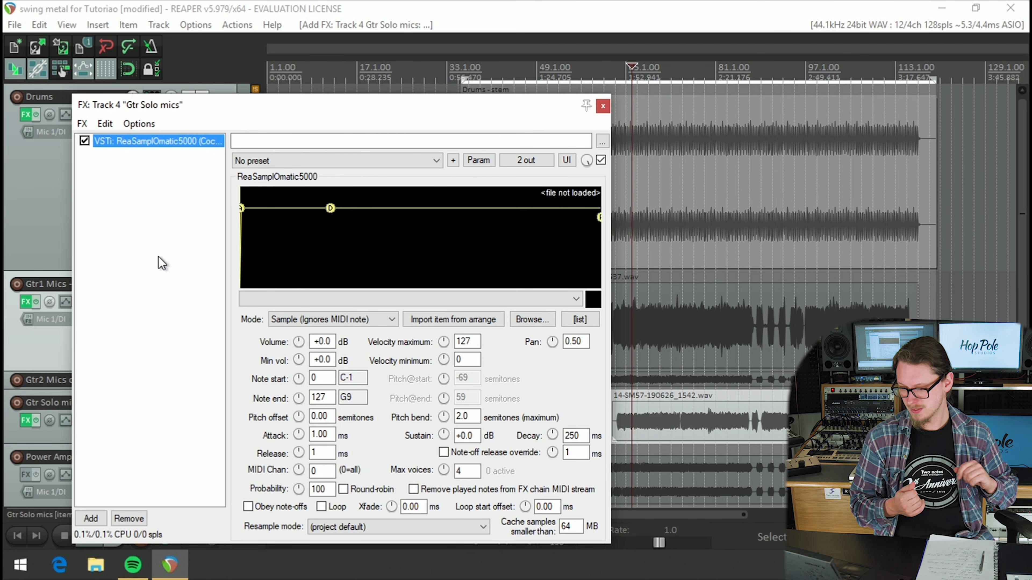
click(650, 421)
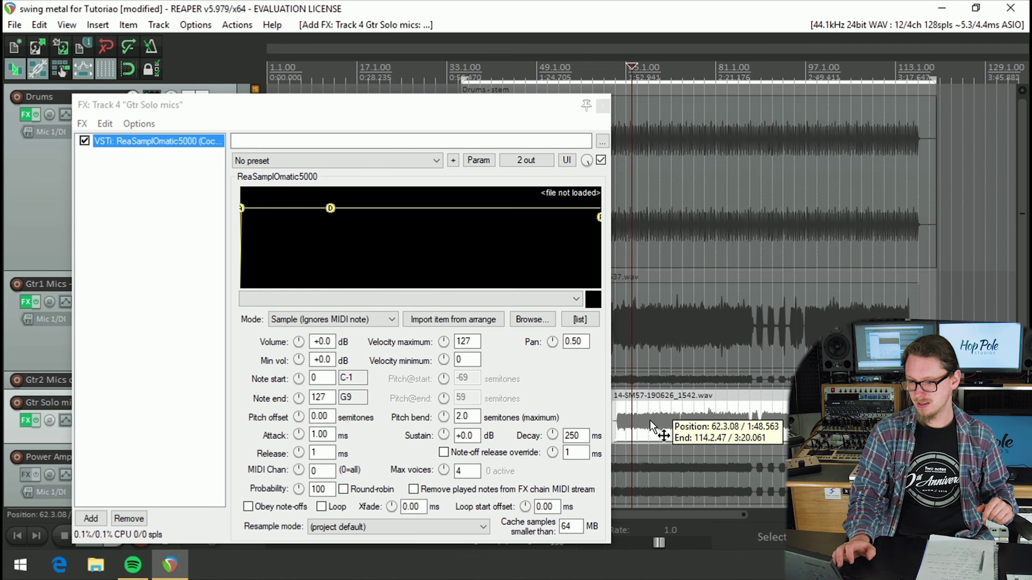
click(463, 316)
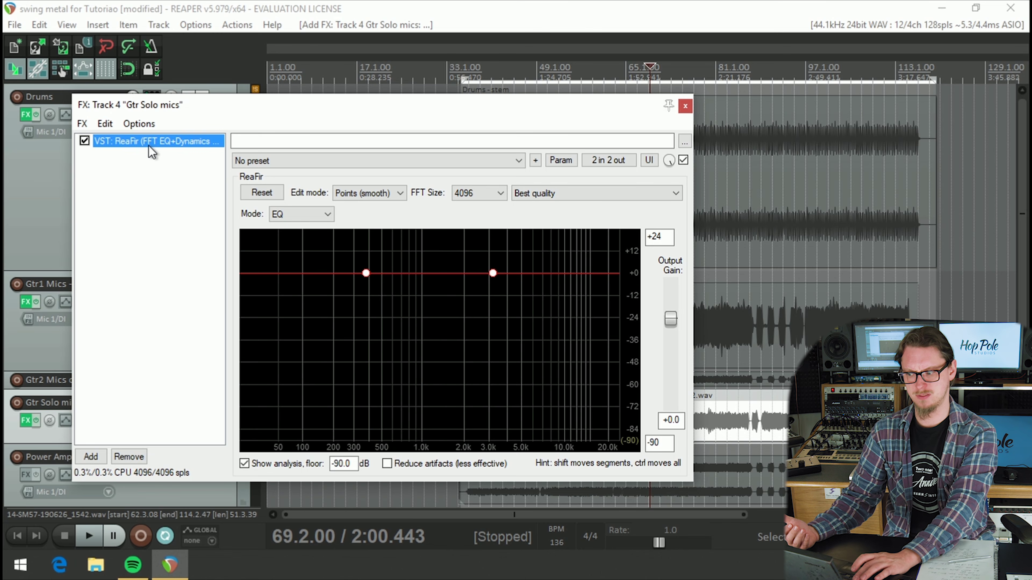
Audition ReaFir's EQ mode, cutting to about -23.6 dB at 498 Hz and adding a boost of about 6 dB near 1.2 kHz
key(space)
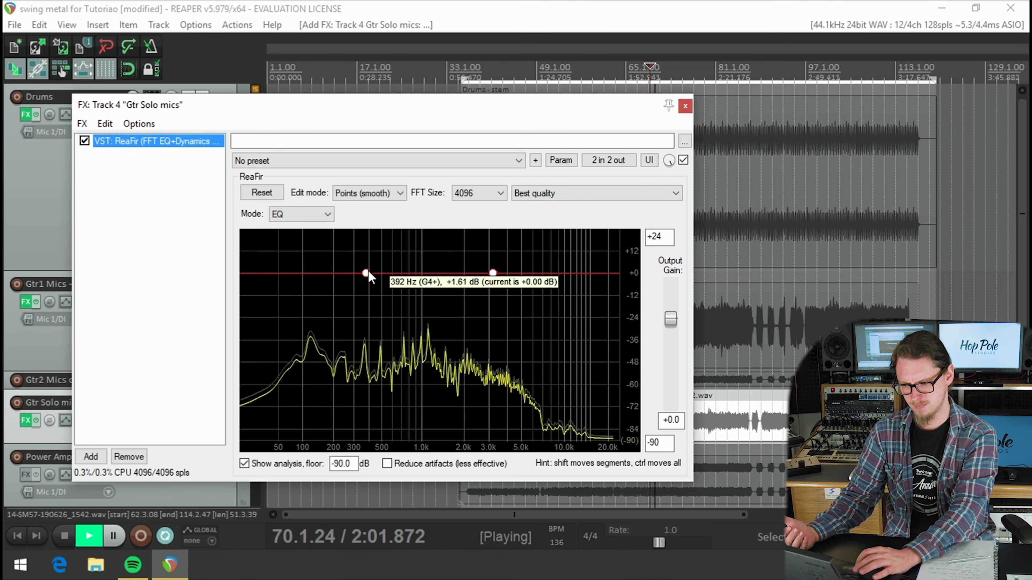
drag(367, 272, 382, 317)
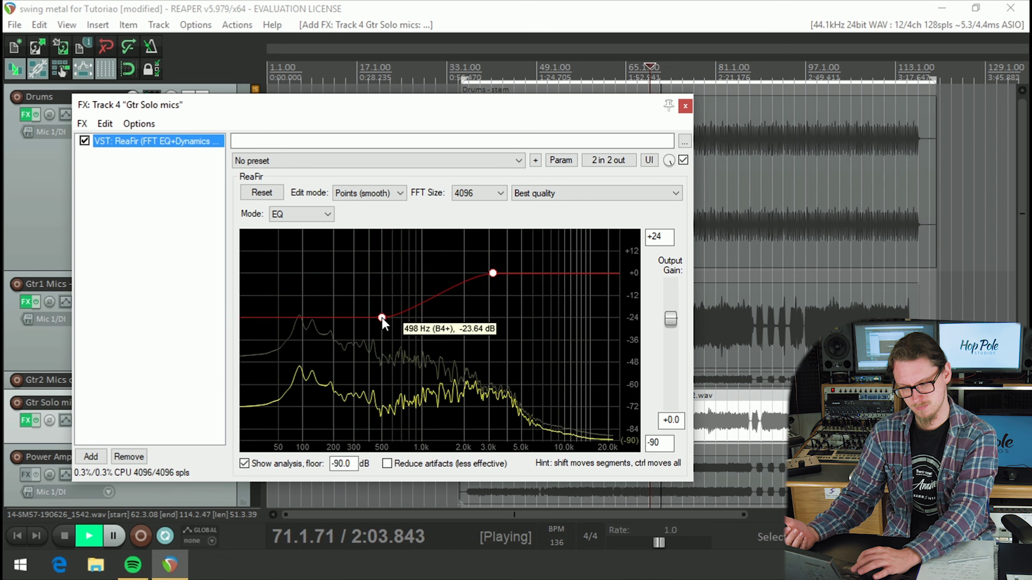
click(432, 272)
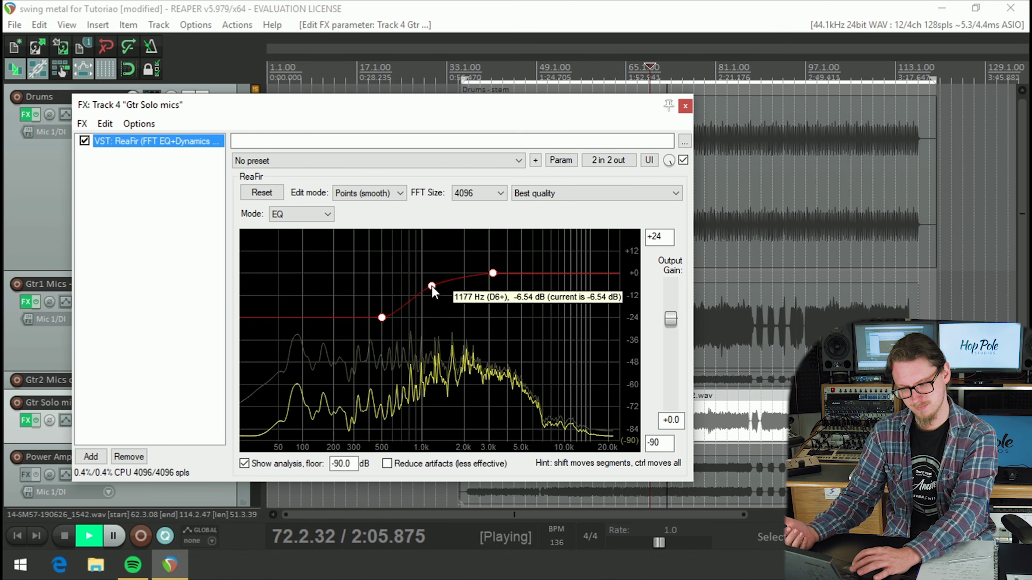
mouse_move(431, 272)
mouse_down()
mouse_move(433, 243)
mouse_move(455, 386)
mouse_move(433, 261)
mouse_up()
key(space)
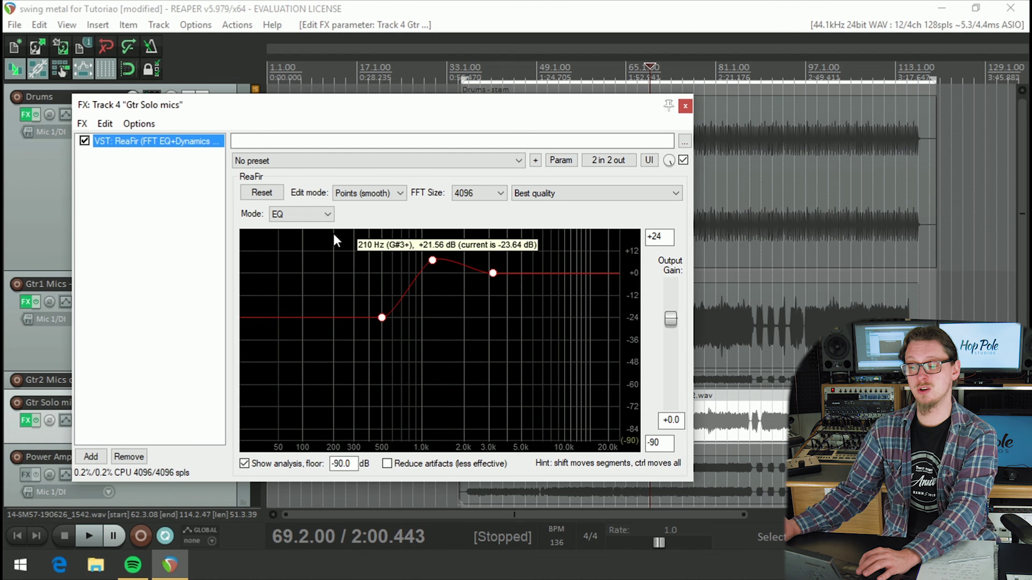
Switch ReaFir to Gate mode and lower its three curve points to roughly -50 to -40 dB while auditioning the solo
click(297, 213)
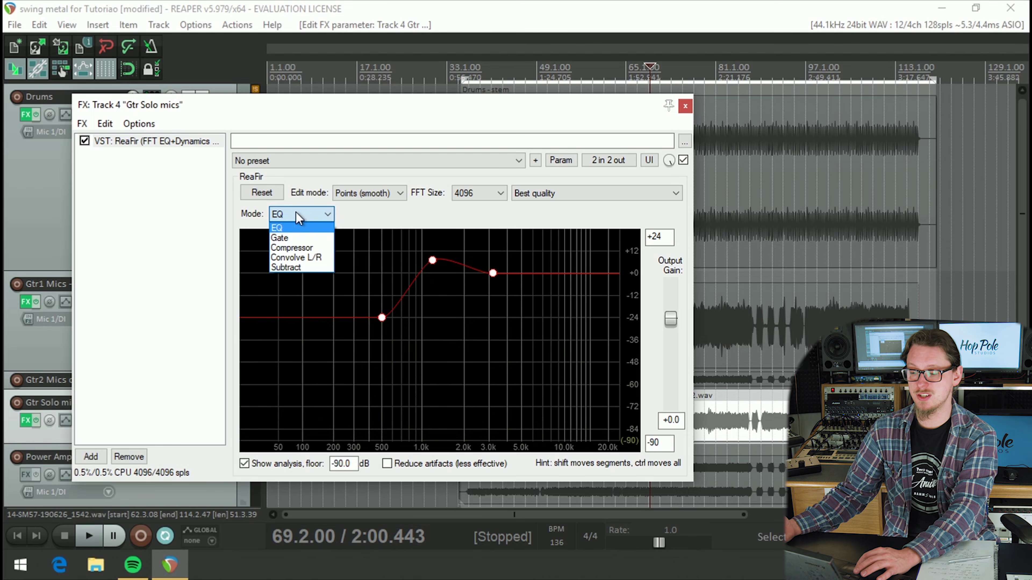
click(298, 241)
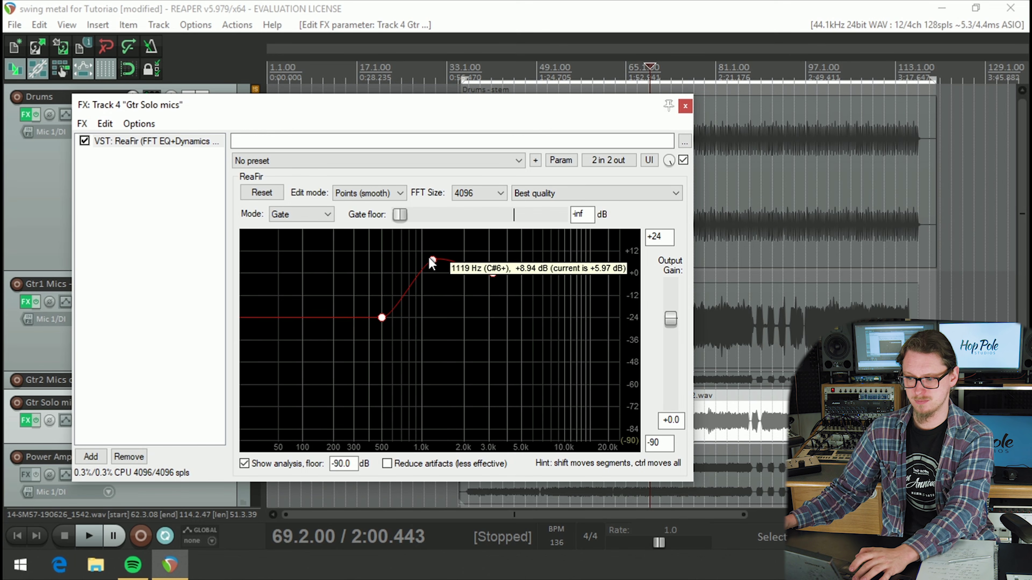
key(space)
drag(380, 318, 393, 368)
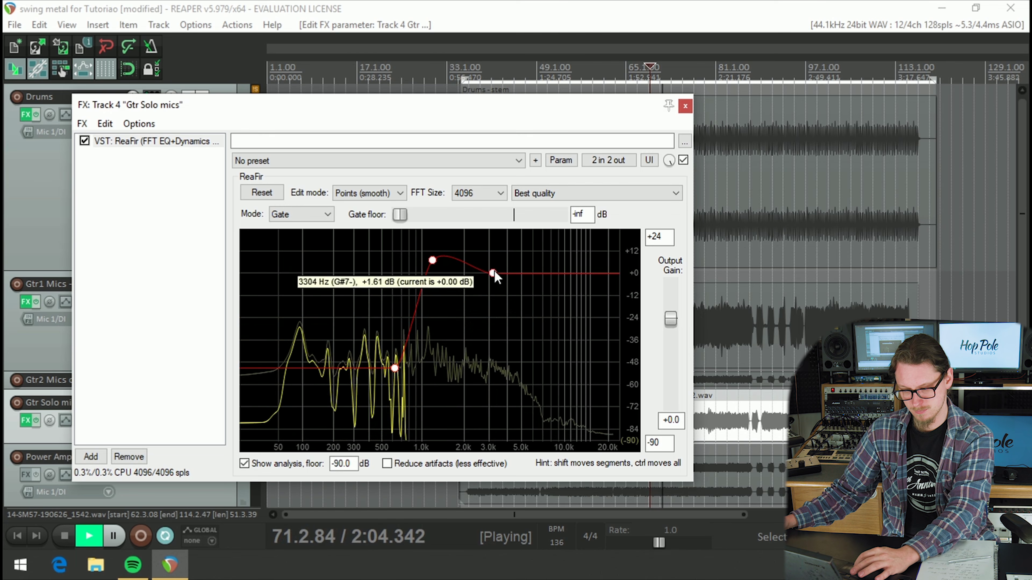
mouse_move(494, 272)
mouse_down()
mouse_move(514, 285)
mouse_move(550, 372)
mouse_move(495, 281)
mouse_up()
drag(432, 260, 481, 364)
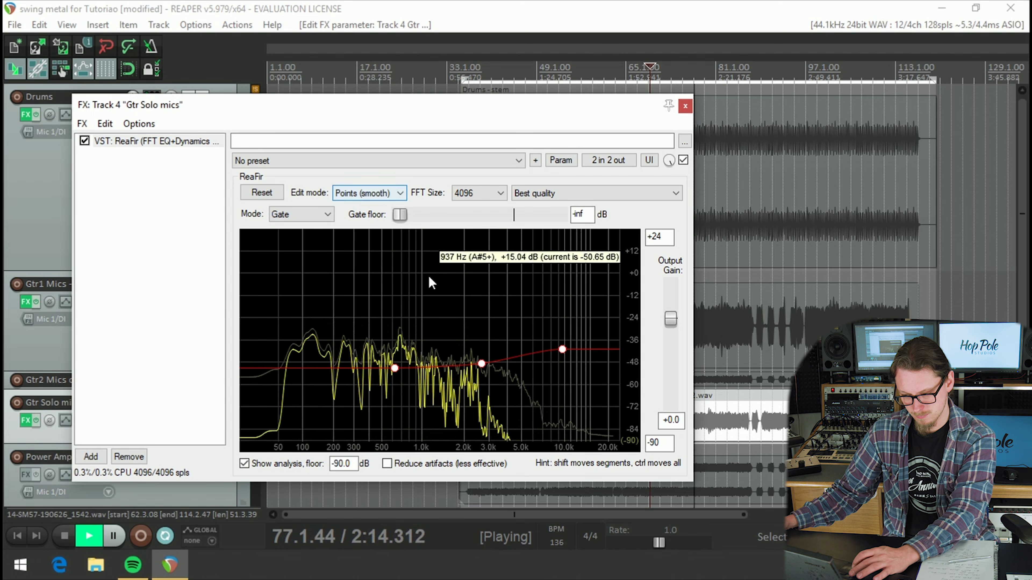
key(space)
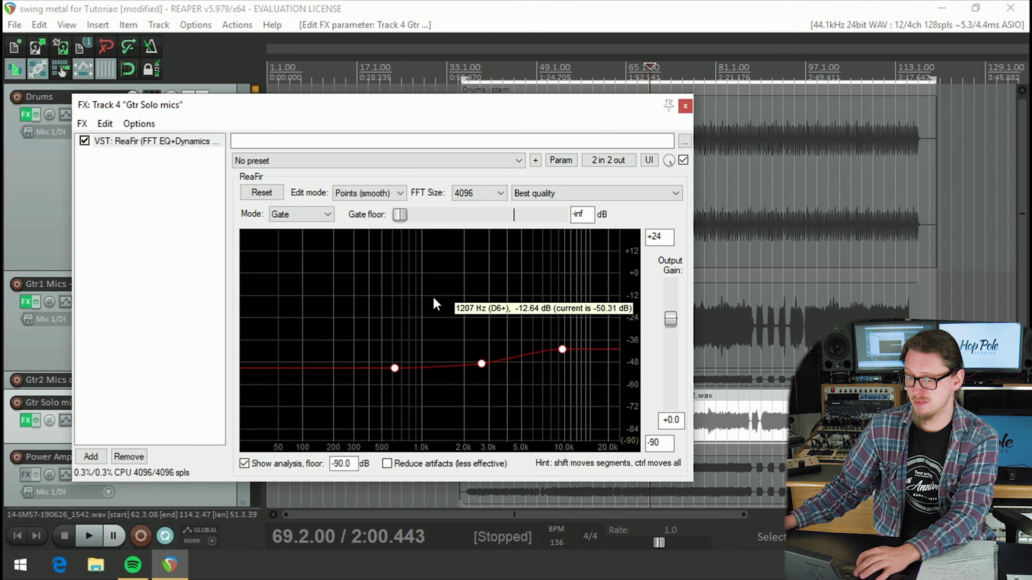
Add a point near 0 dB to the gate curve, reset the curve, and switch ReaFir to Compressor mode with a 2.96:1 ratio
click(533, 273)
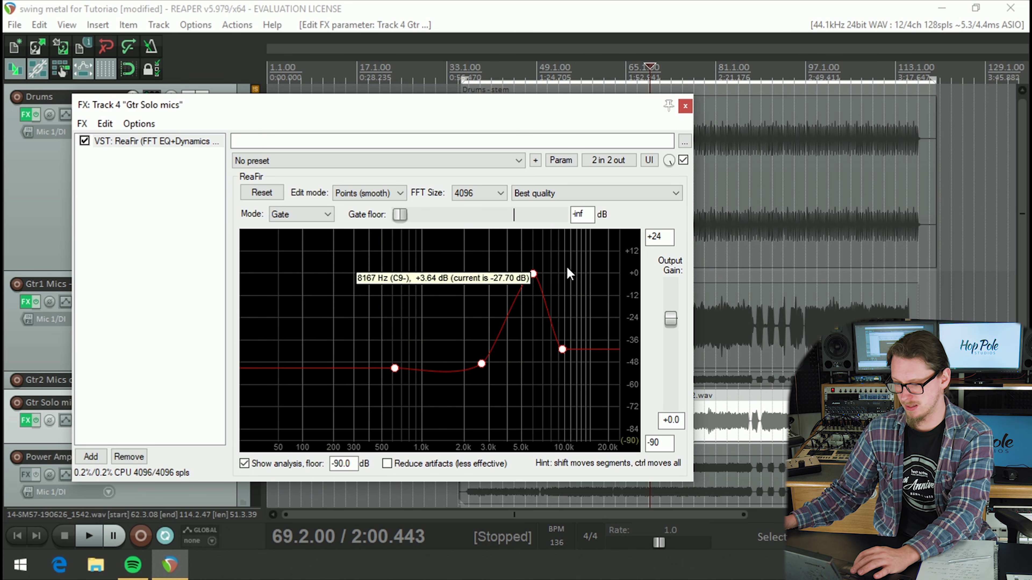
click(265, 194)
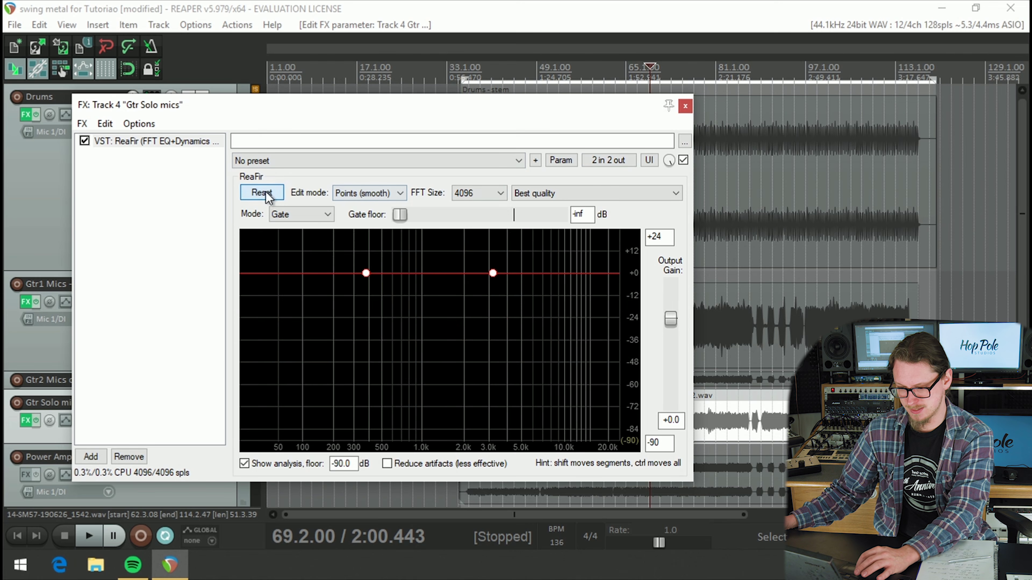
click(301, 247)
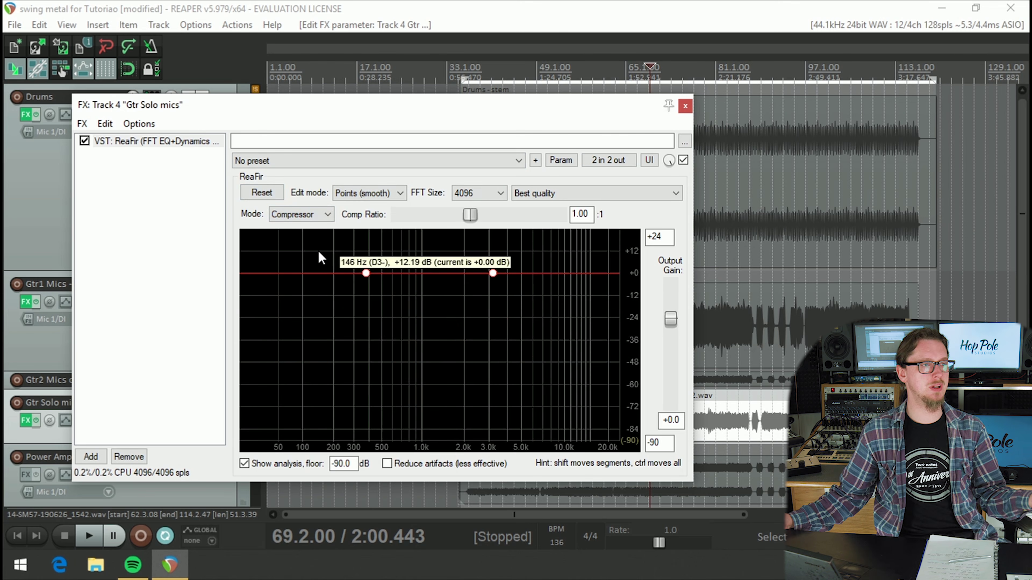
drag(468, 213, 473, 213)
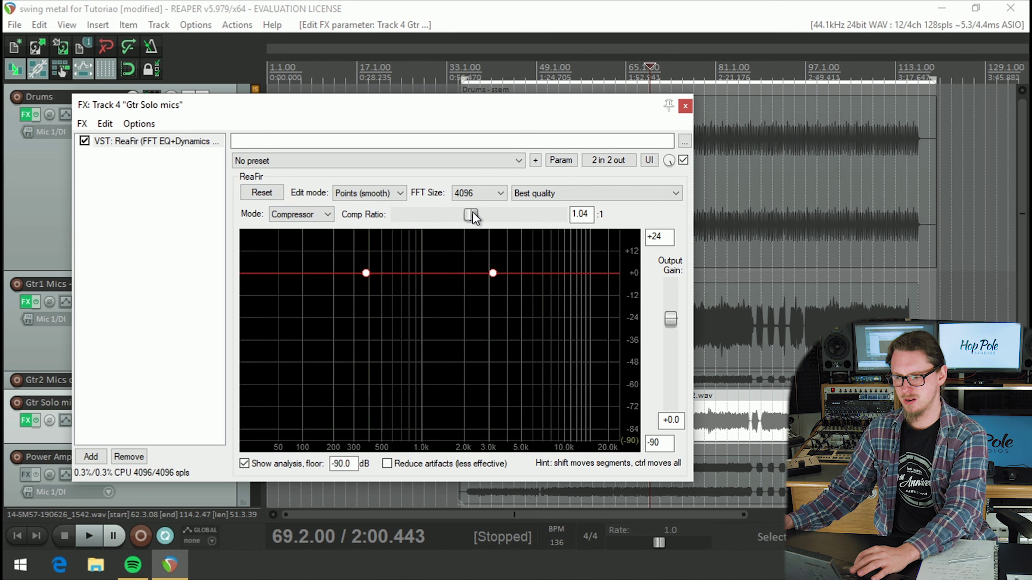
Add curve points between the two default ones, pull the lowest to about -73 dB near 726 Hz, and audition the compression
click(433, 273)
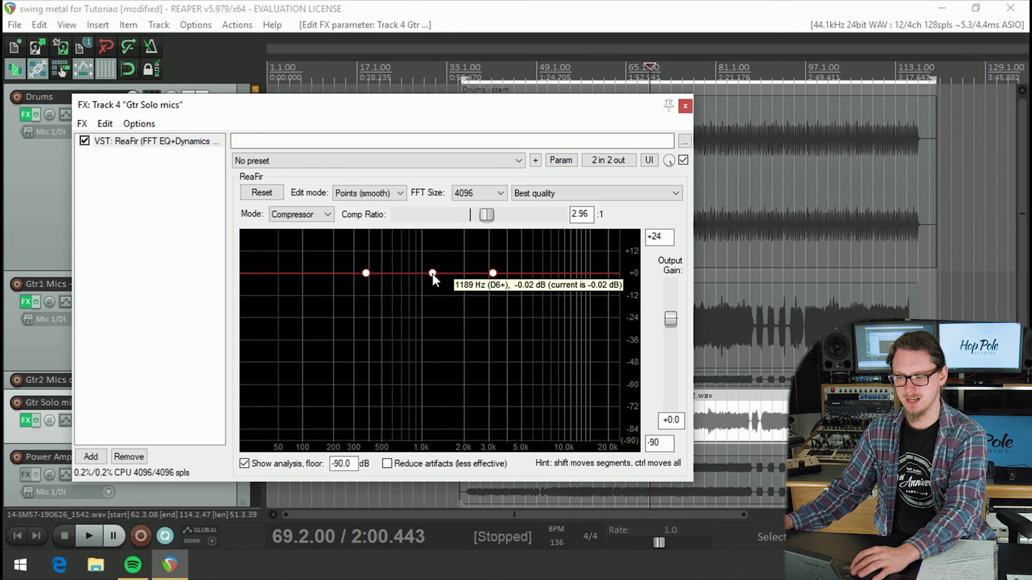
drag(433, 273, 404, 410)
key(space)
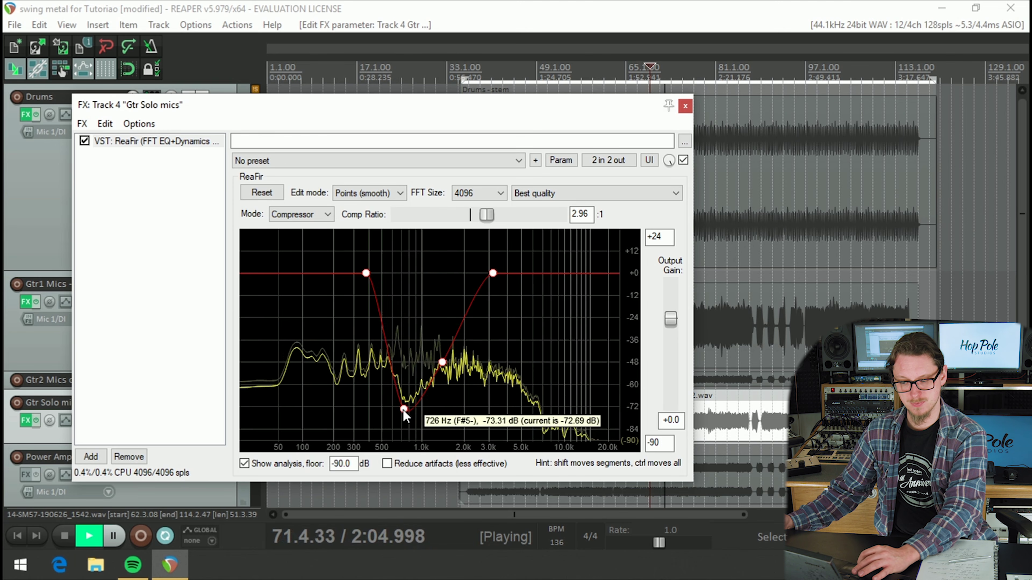
key(space)
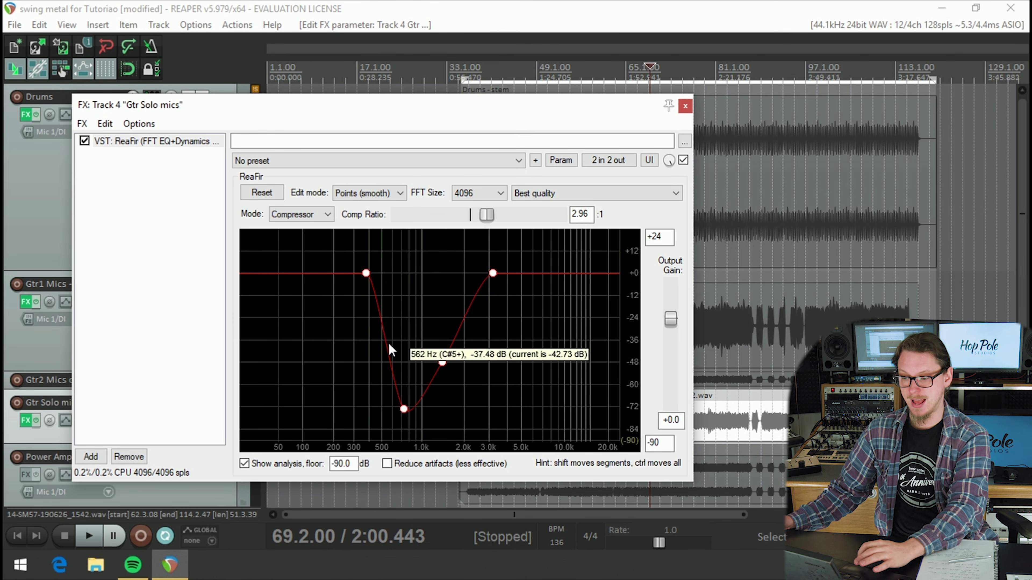
Try ReaFir's Convolve L/R mode, and switch it to Subtract mode
click(323, 215)
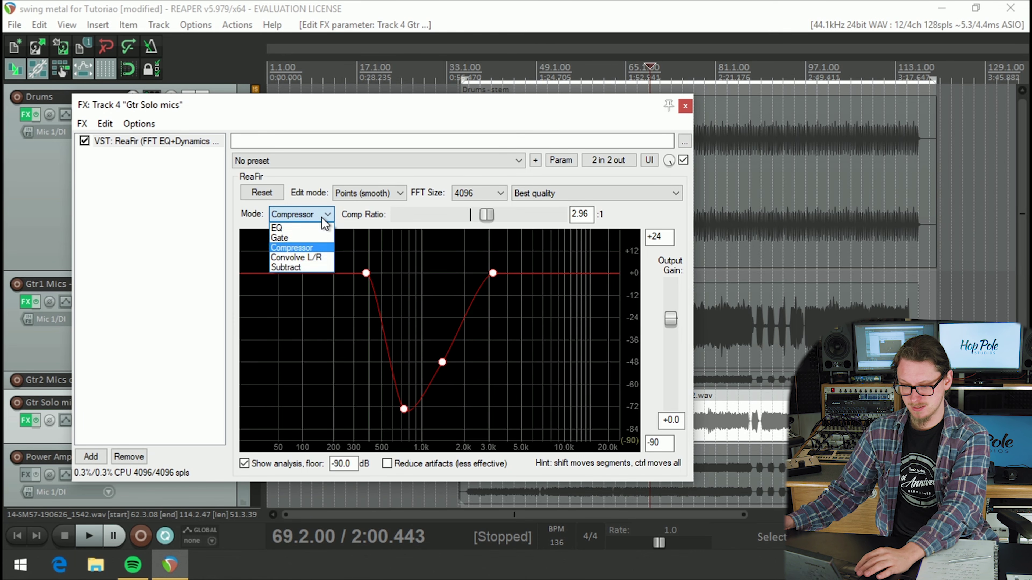
click(299, 262)
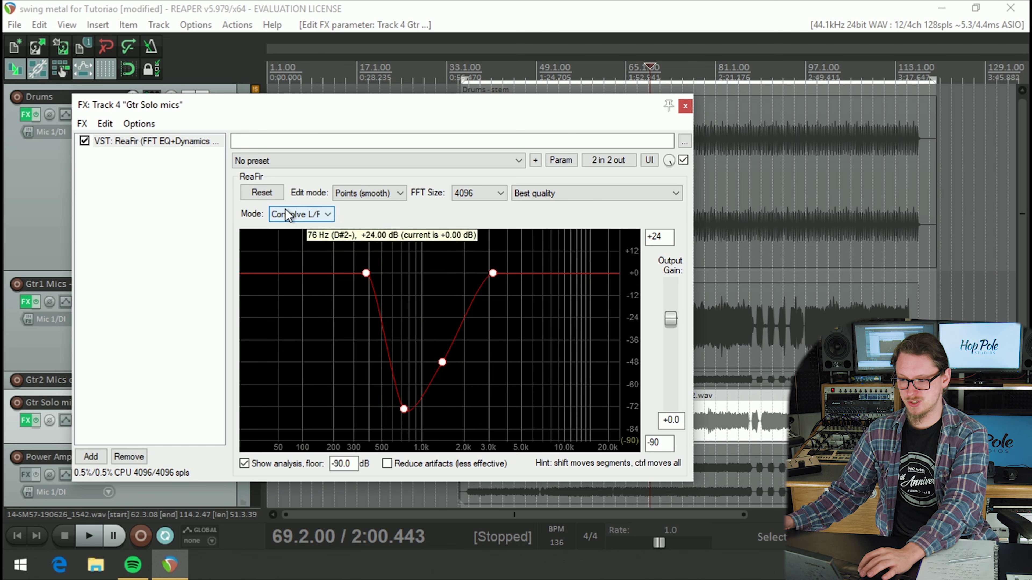
click(300, 214)
click(294, 268)
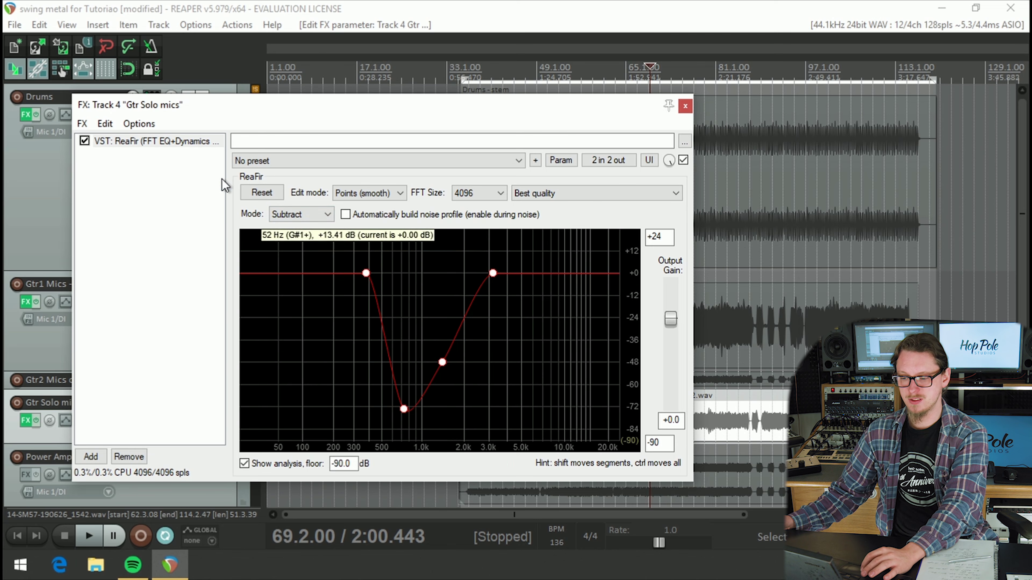
Reset ReaFir's subtract curve, and close the FX window to reach the end of the solo item on the timeline
click(251, 194)
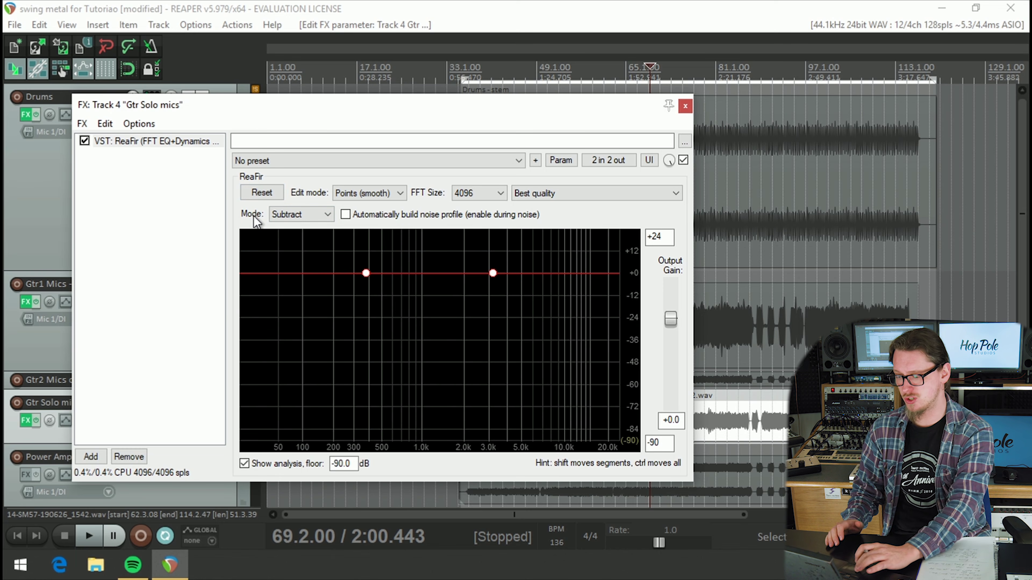
right_click(886, 69)
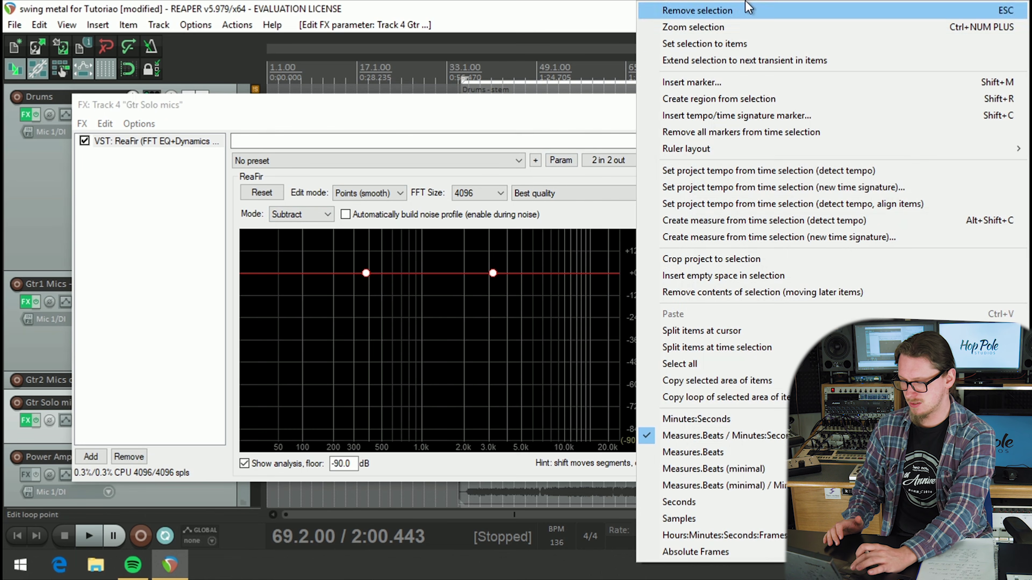
click(553, 6)
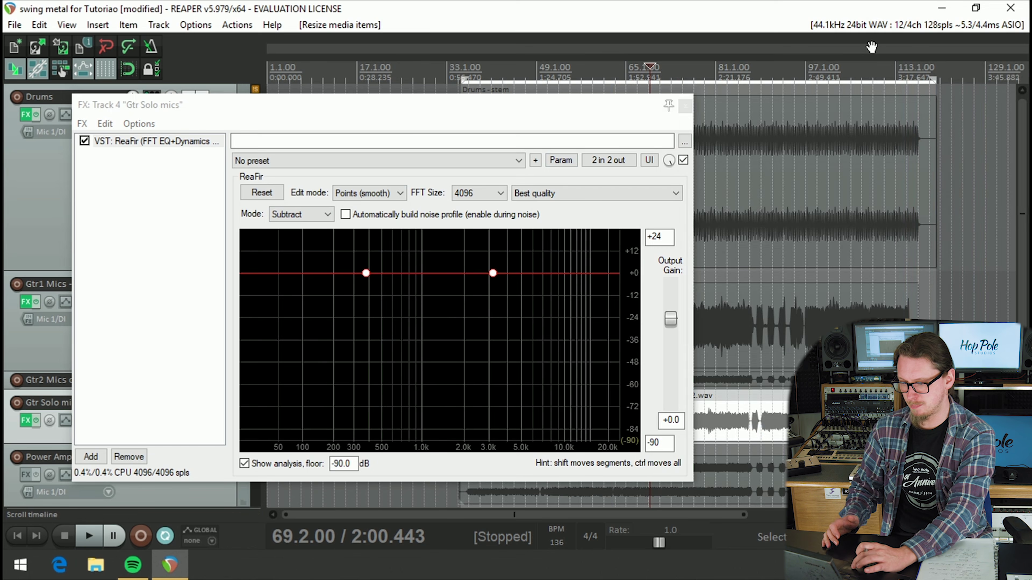
click(876, 61)
scroll(876, 61, up, 3)
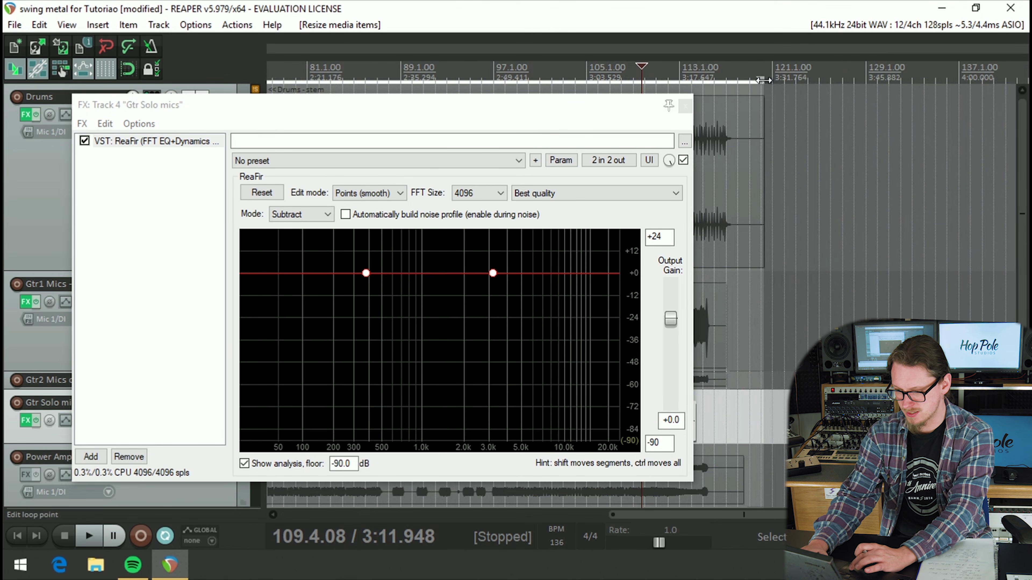
click(668, 104)
scroll(645, 166, up, 3)
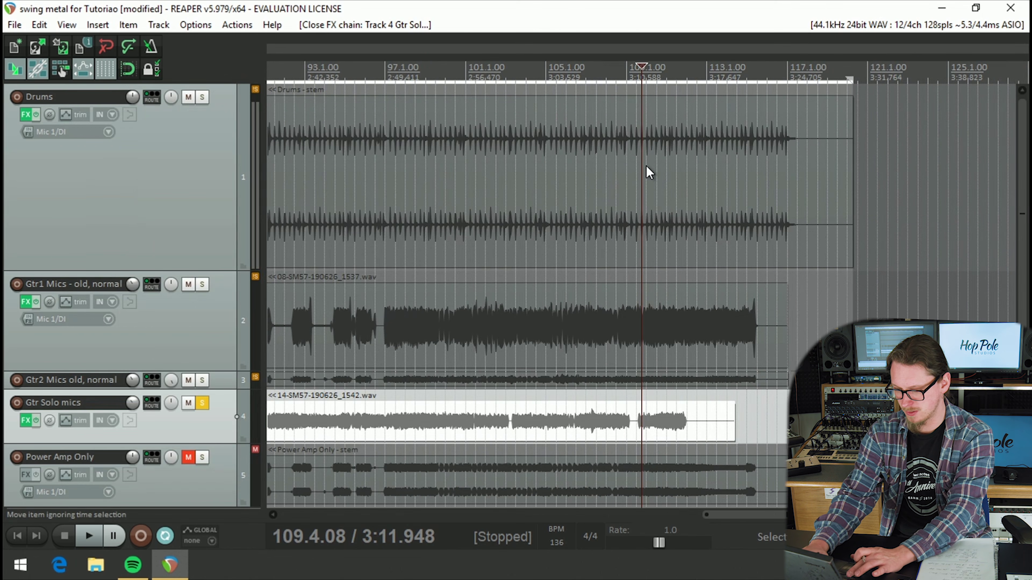
Audition the end of the guitar solo and place the edit cursor where its last note stops, near 111.4
key(space)
click(670, 72)
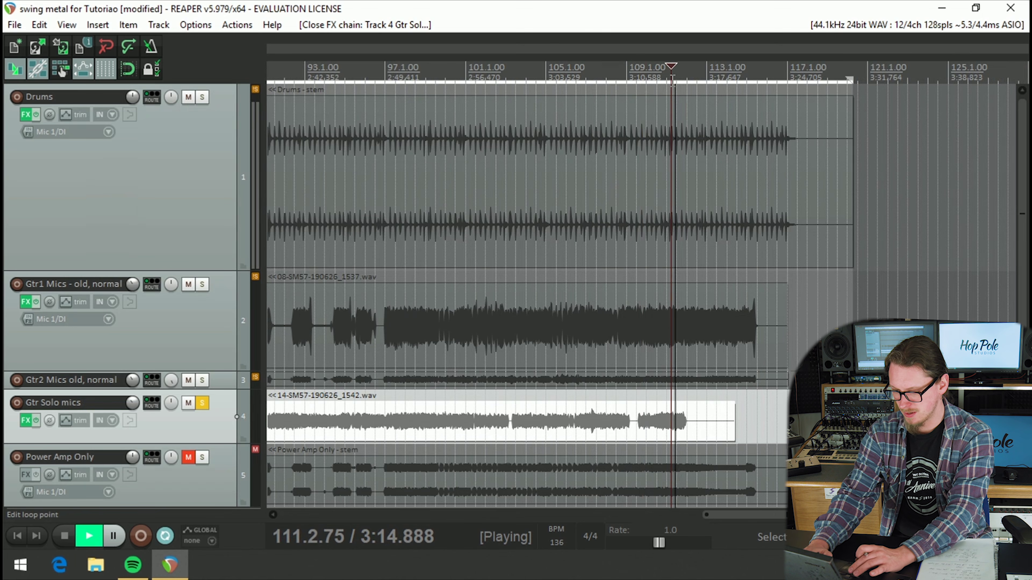
scroll(723, 228, up, 3)
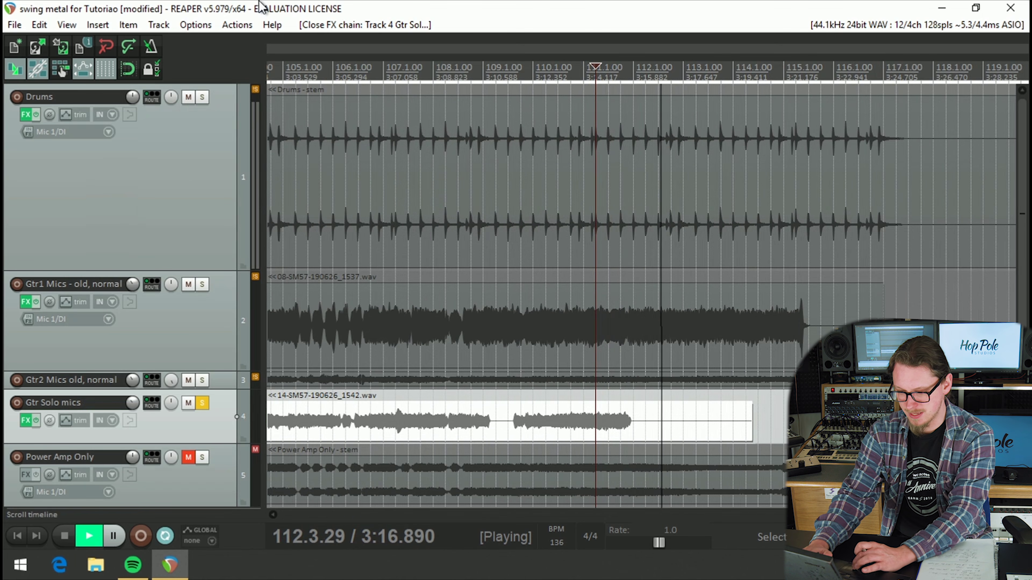
key(space)
right_click(637, 77)
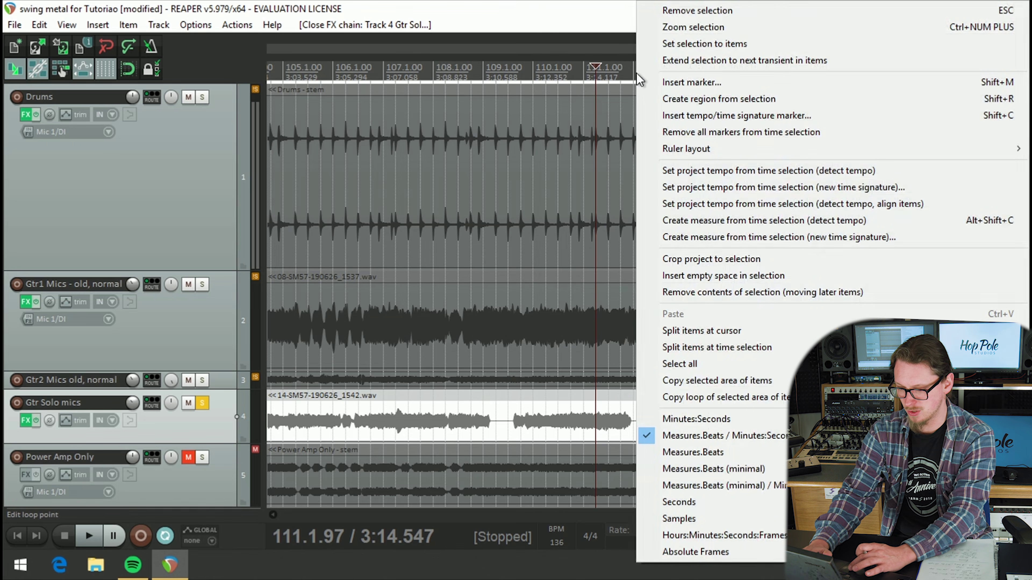
click(629, 78)
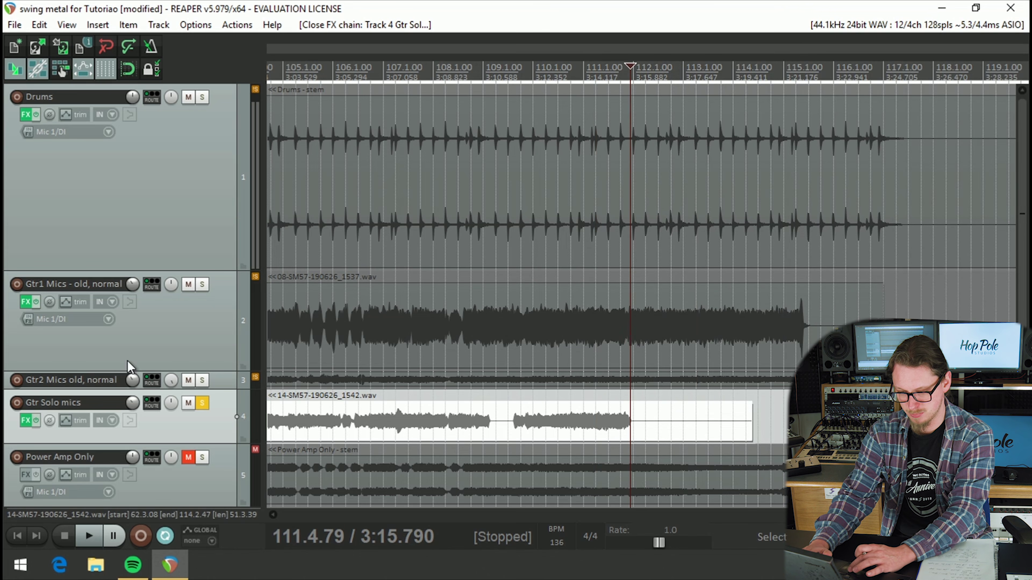
Bypass the Gtr Solo mics track's FX and listen to the raw noise after the last note
click(36, 420)
key(space)
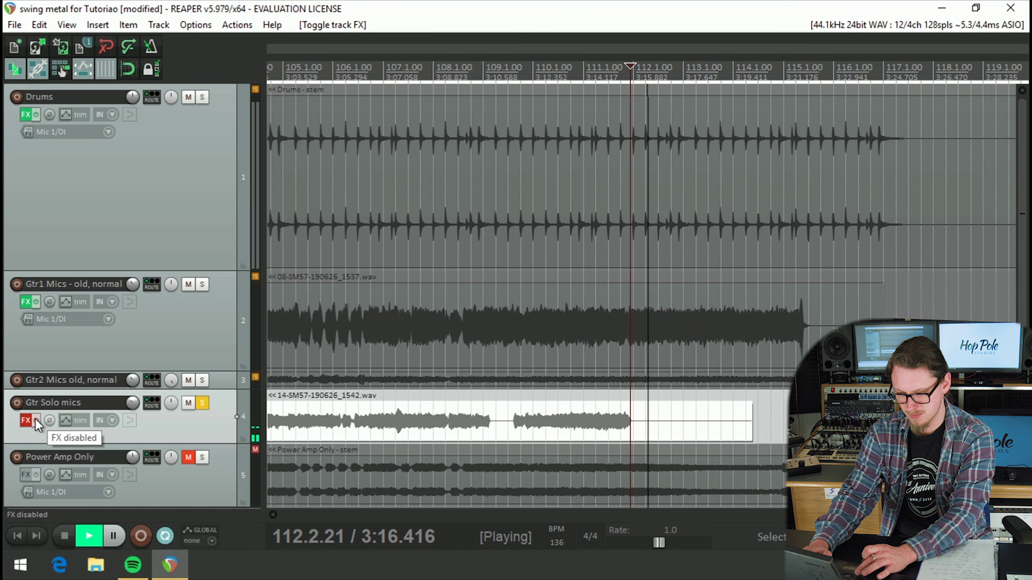
click(577, 68)
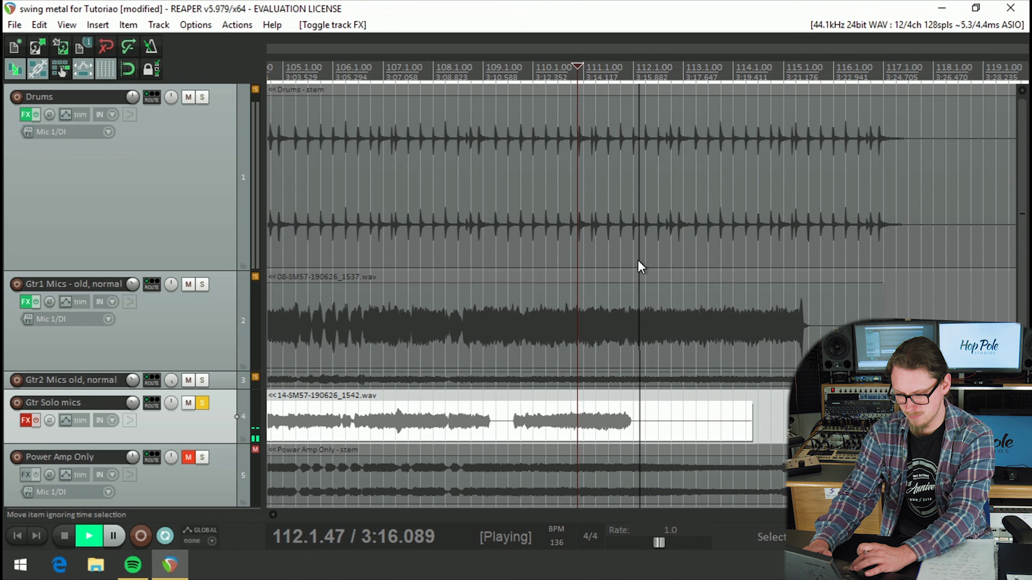
click(632, 431)
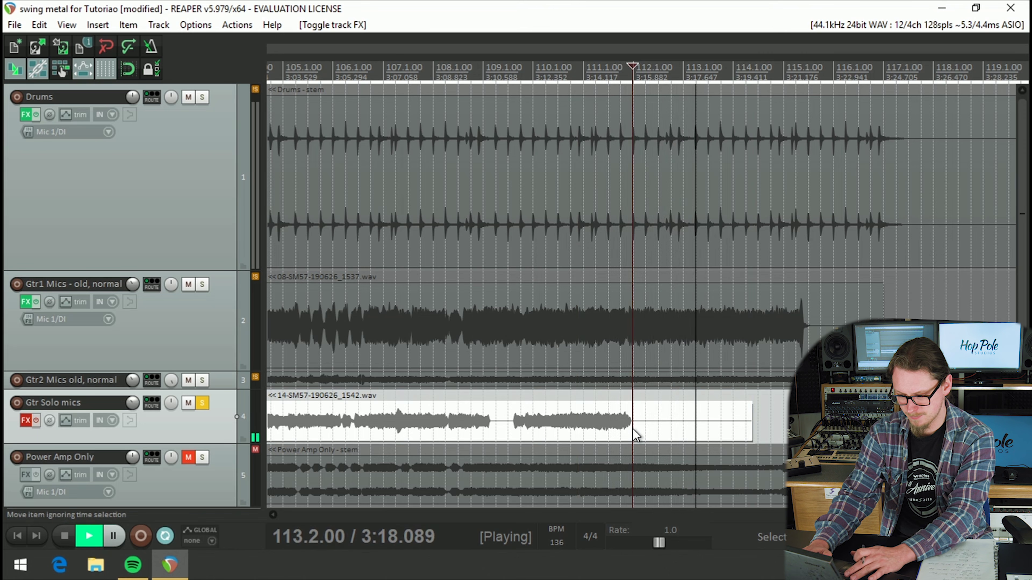
key(space)
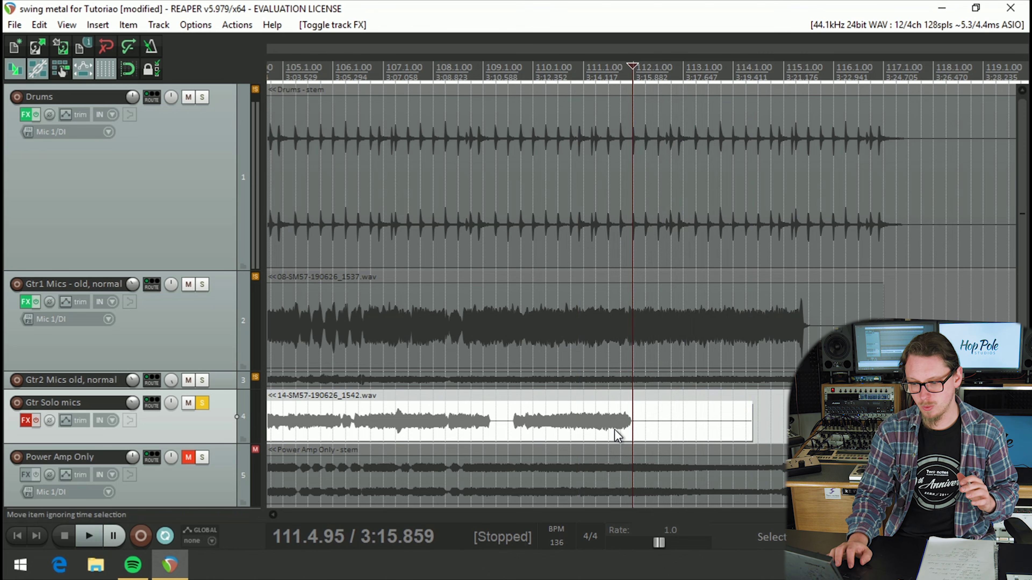
Reopen ReaFir with the track's FX enabled, and automatically build a noise profile from the noise after the solo
click(26, 421)
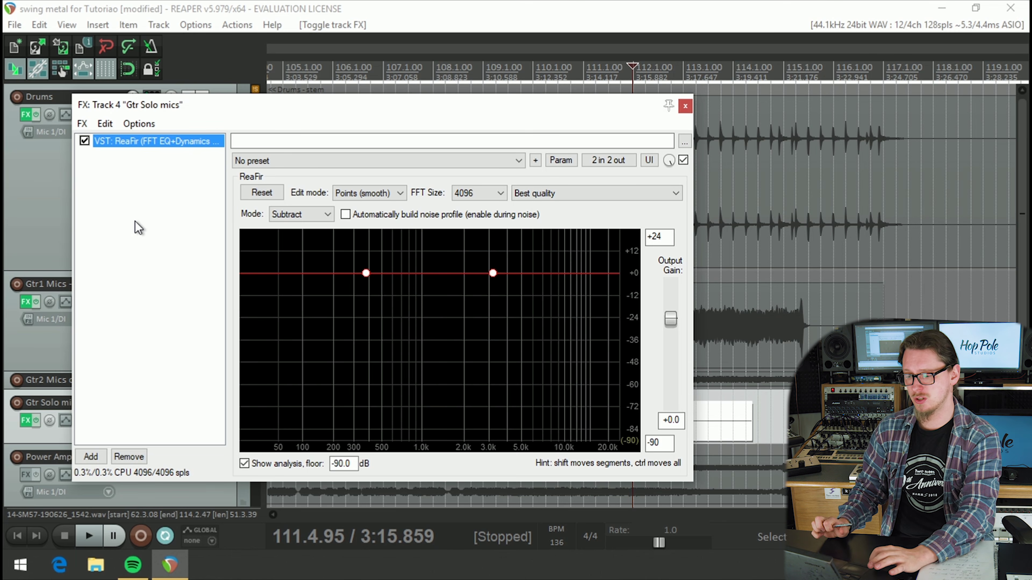
click(344, 215)
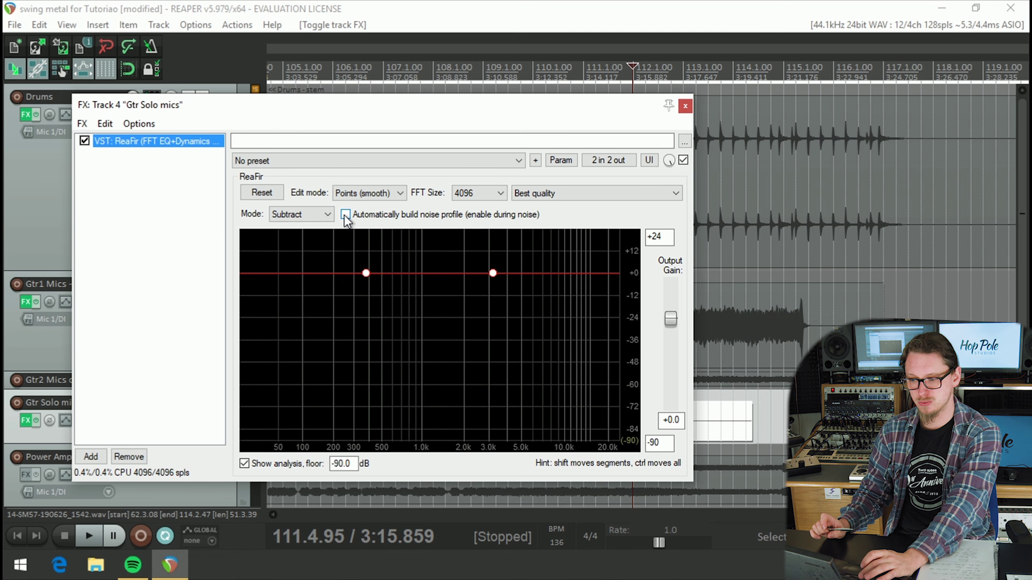
click(344, 214)
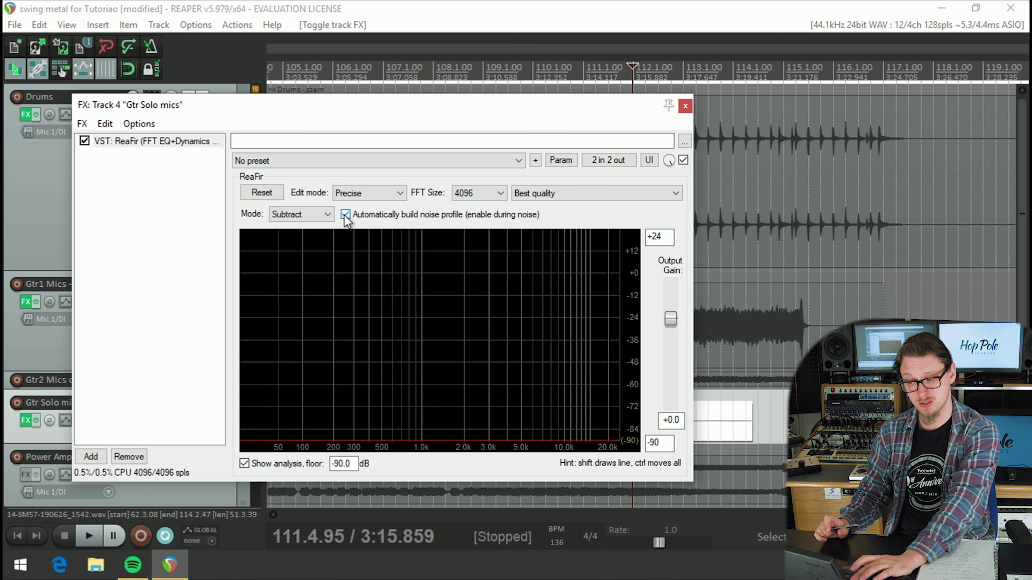
key(space)
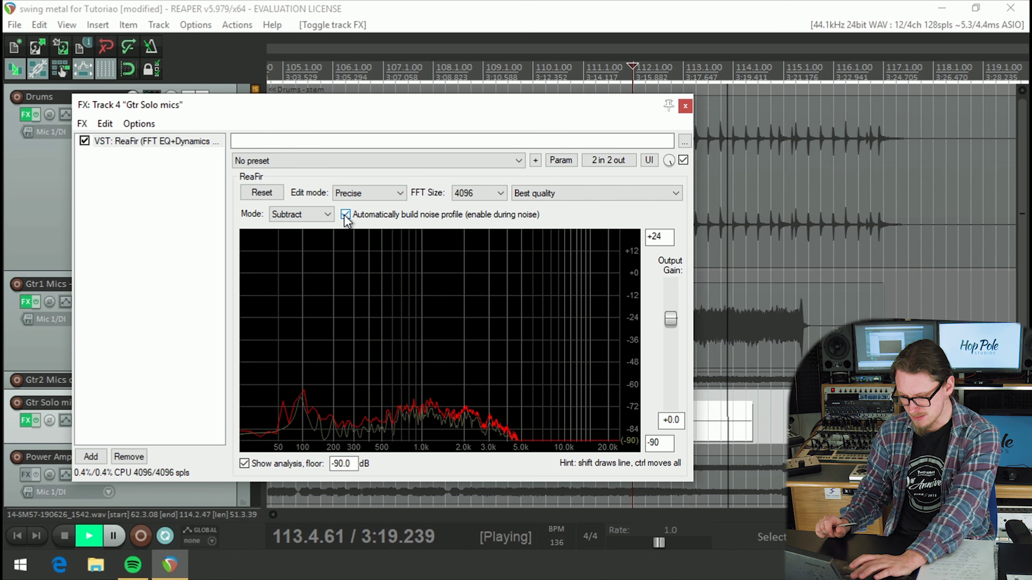
key(space)
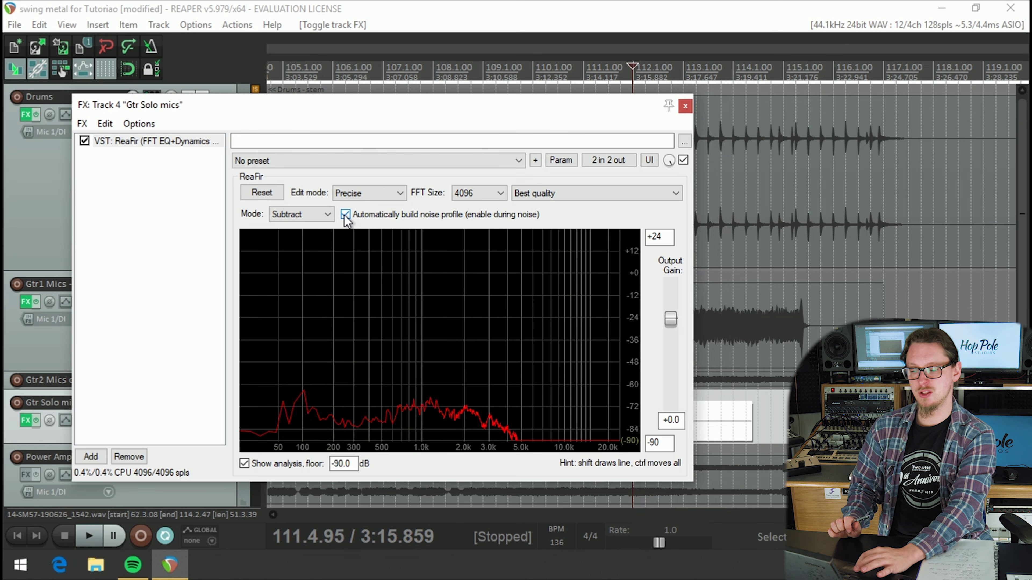
click(346, 215)
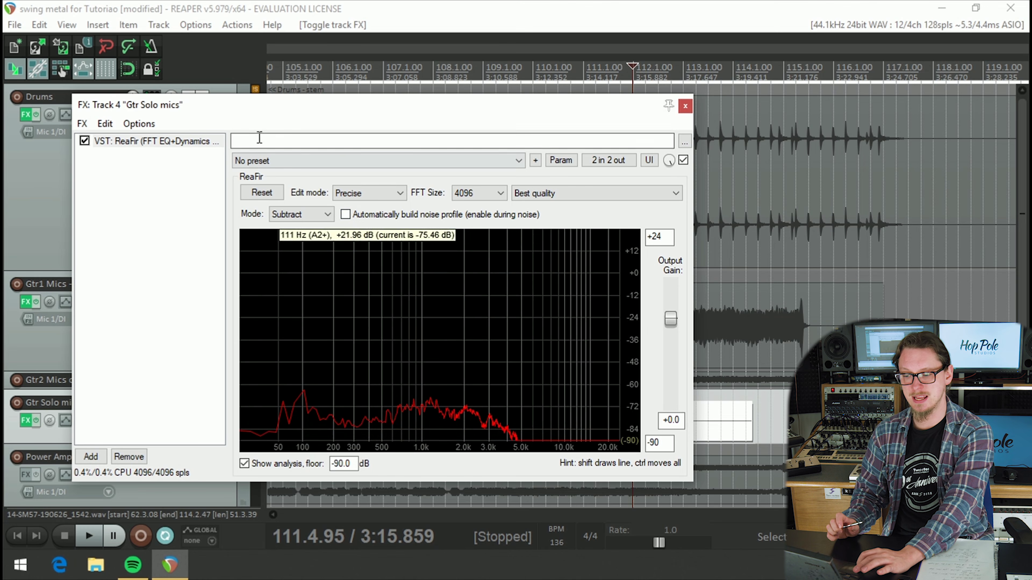
Move the edit cursor back to about bar 85 and audition the solo with ReaFir's noise subtraction
drag(249, 119, 609, 460)
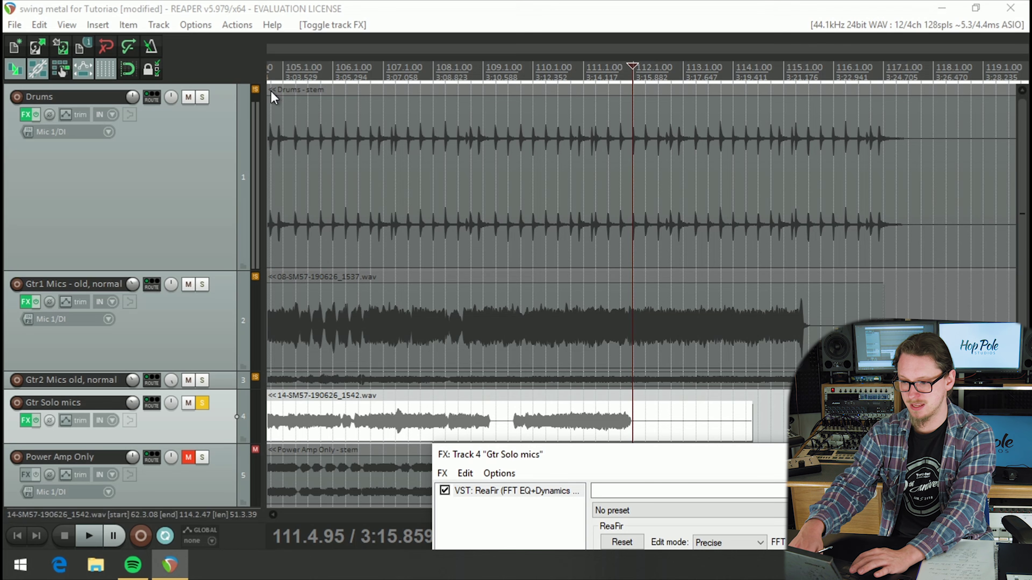
click(283, 51)
scroll(284, 52, down, 2)
drag(284, 53, 266, 48)
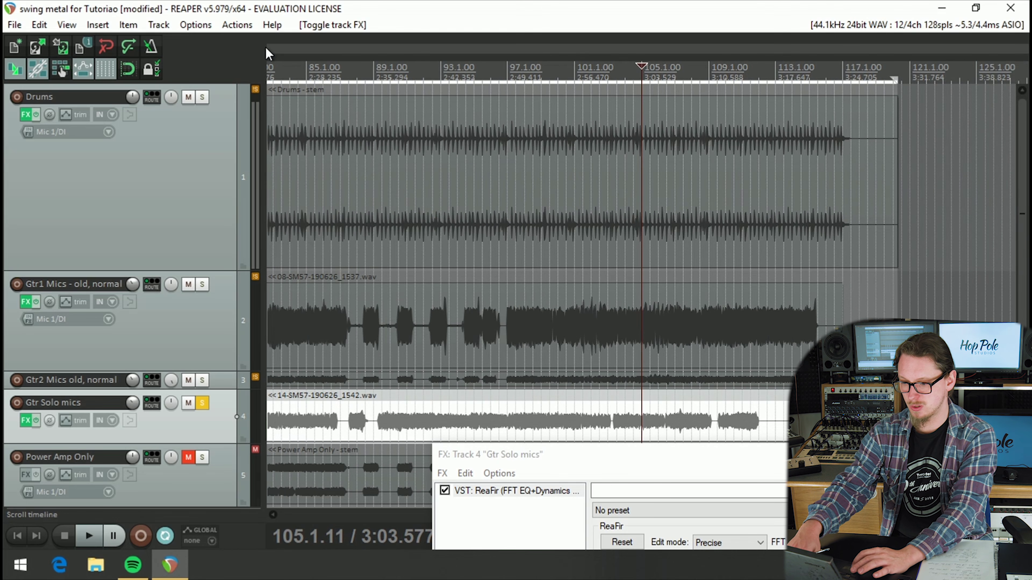
click(363, 67)
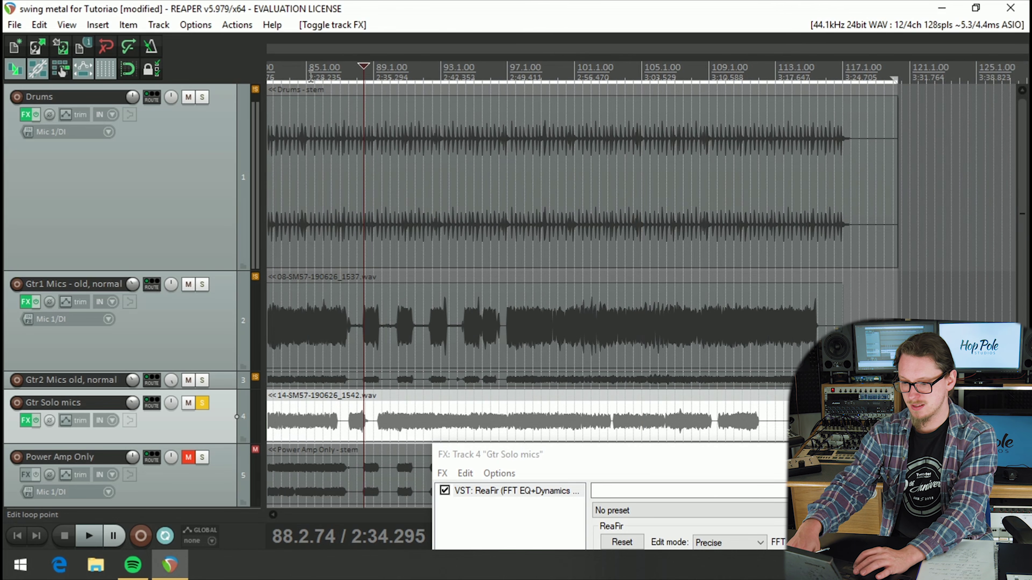
click(308, 75)
drag(527, 458, 406, 130)
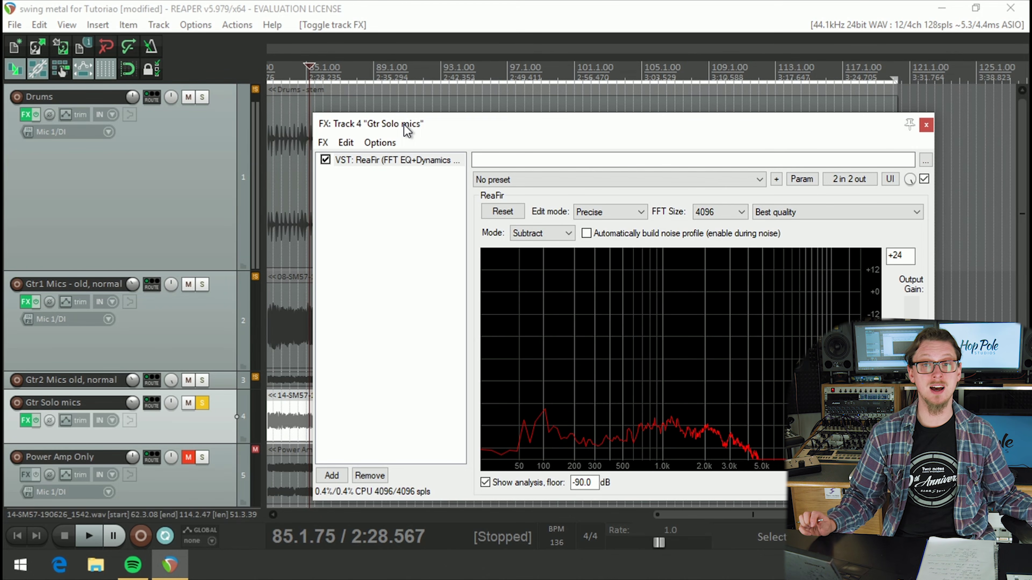
key(space)
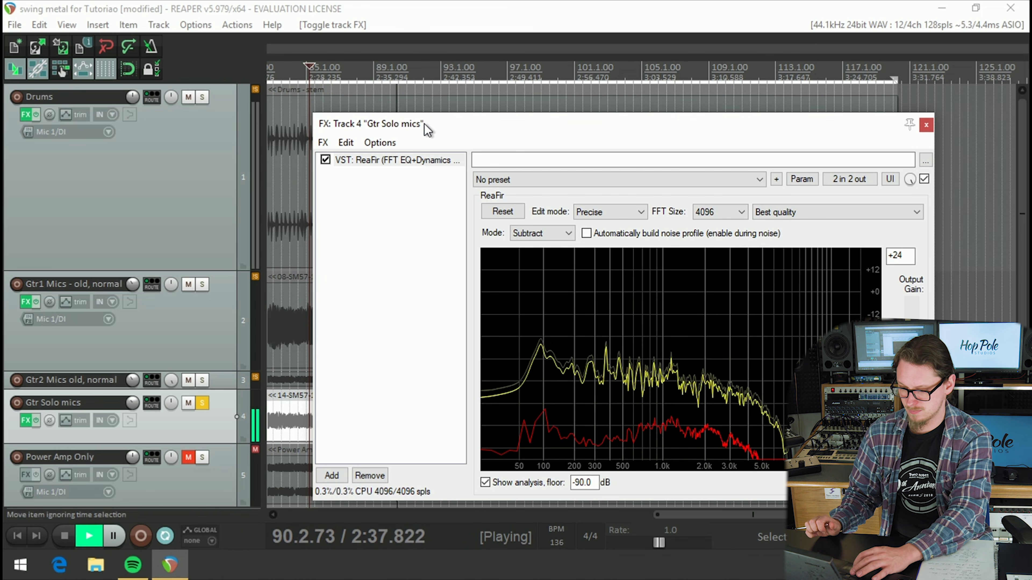
mouse_move(426, 129)
mouse_down()
mouse_move(634, 160)
mouse_move(412, 137)
mouse_up()
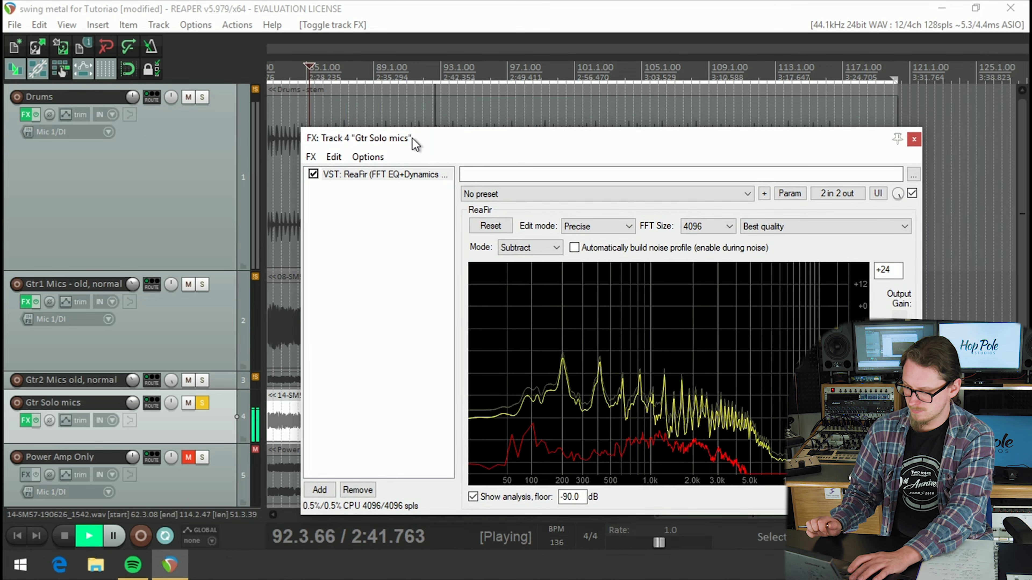
key(space)
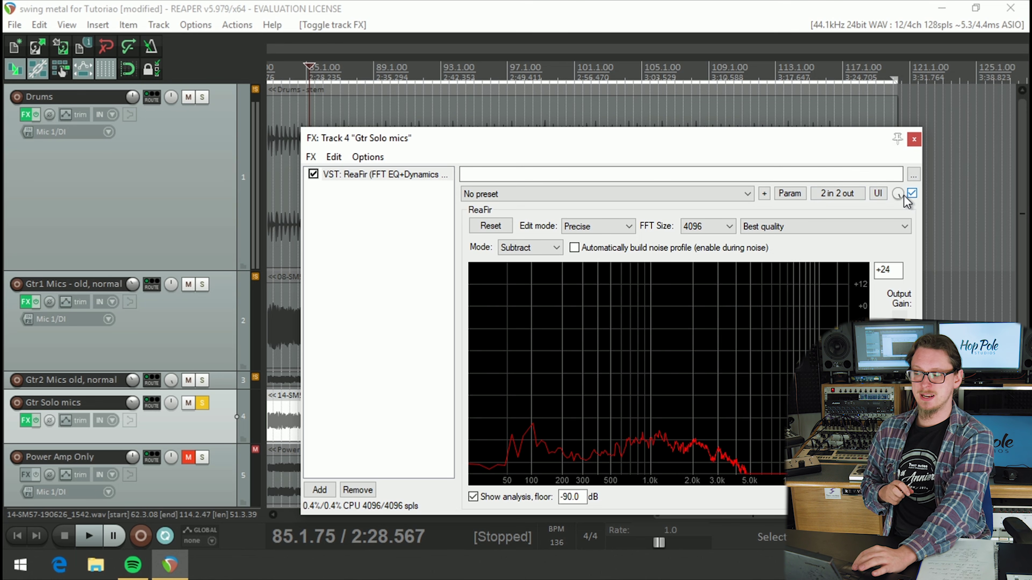
Try ReaFir's wet mix at 76%, return it to 100%, and audition the solo while fine-tuning the mix
mouse_move(897, 194)
mouse_down()
mouse_move(898, 235)
mouse_move(897, 194)
mouse_up()
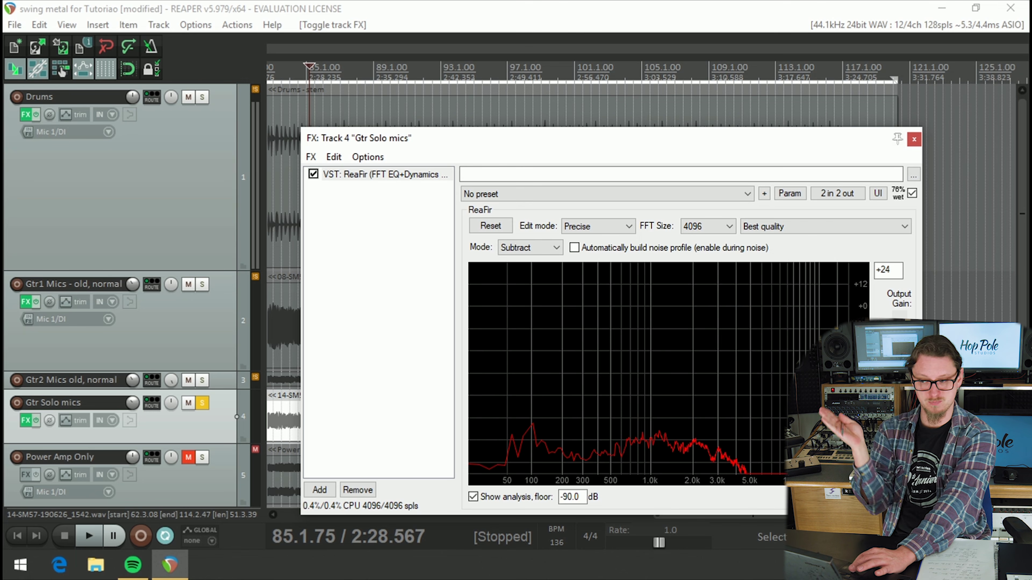
drag(898, 194, 900, 199)
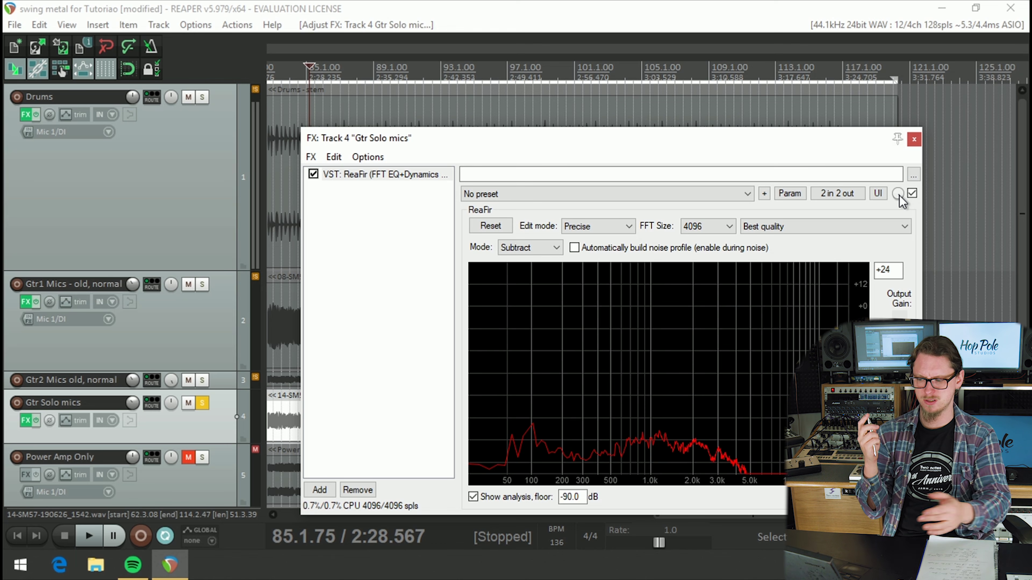
key(space)
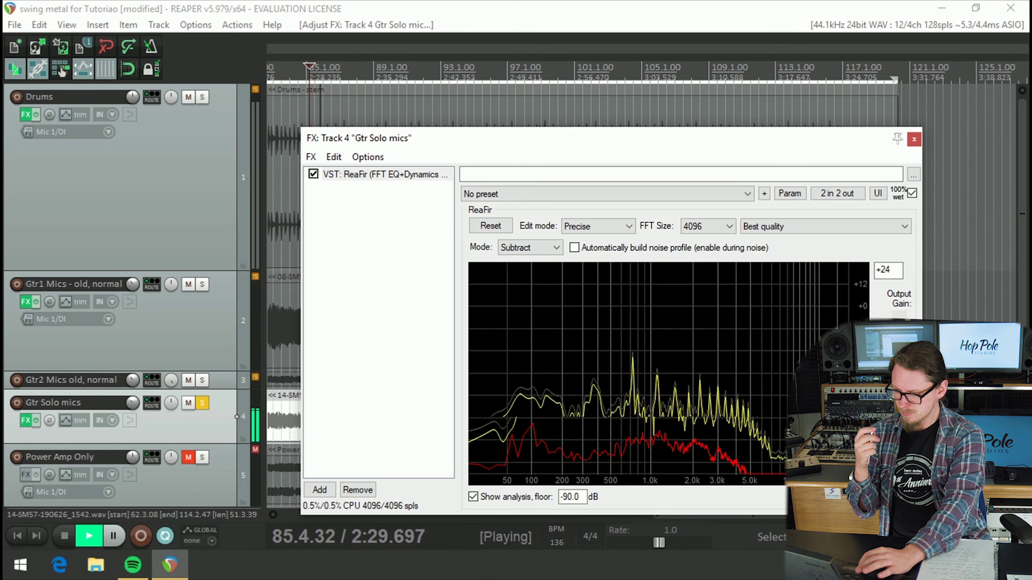
scroll(897, 193, up, 10)
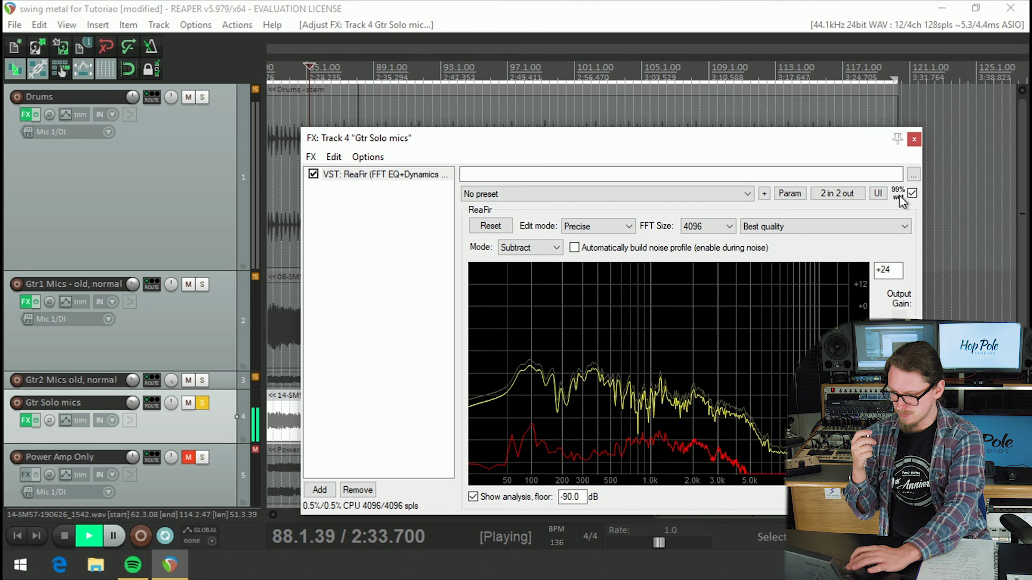
key(space)
Play the solo's ending from about bar 110 to hear the noise reduction on its tail
drag(796, 138, 844, 433)
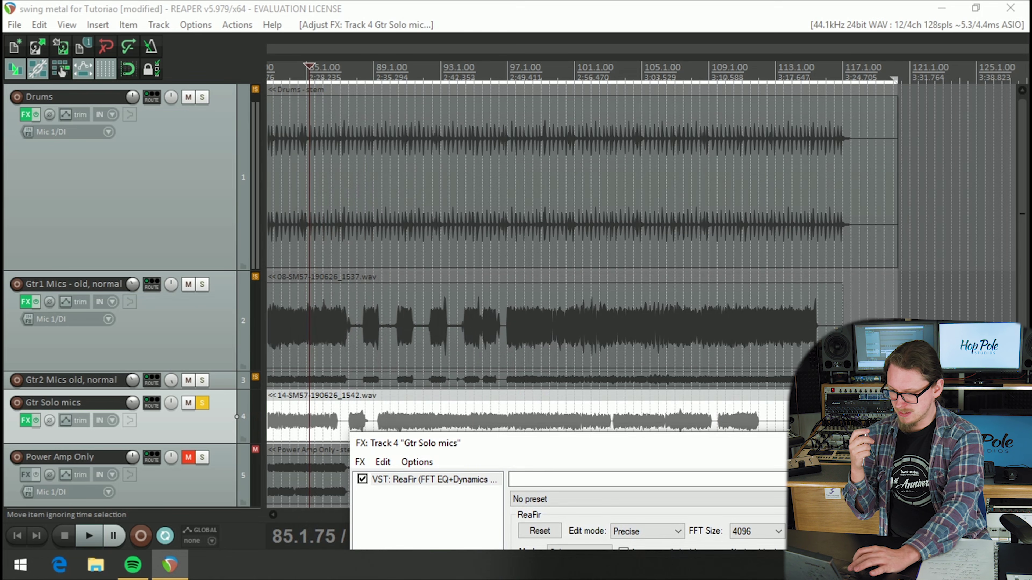
click(734, 69)
key(space)
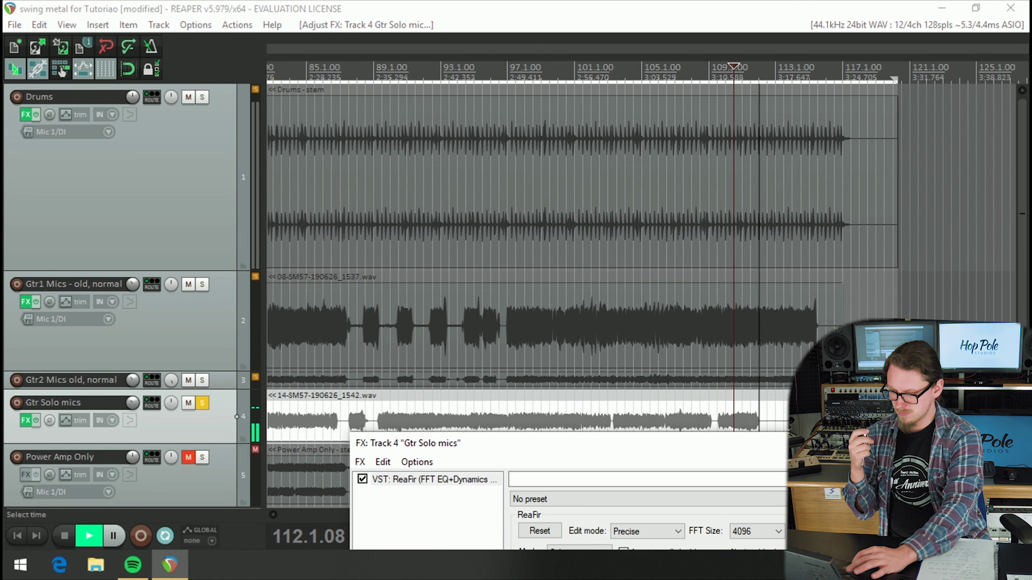
key(space)
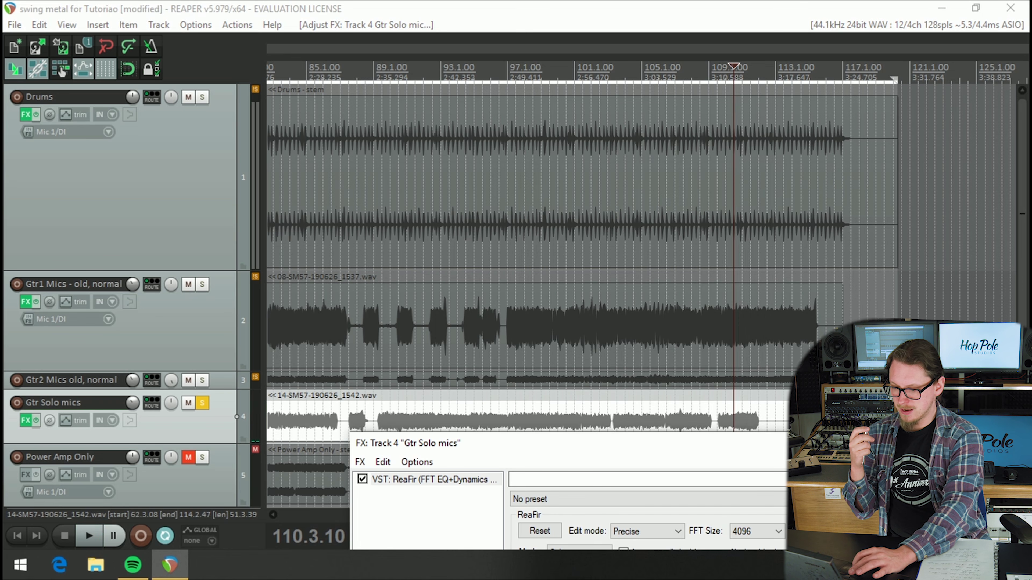
Remove ReaFir from the Gtr Solo mics track and add ReaVerbate in its place
drag(806, 440, 644, 125)
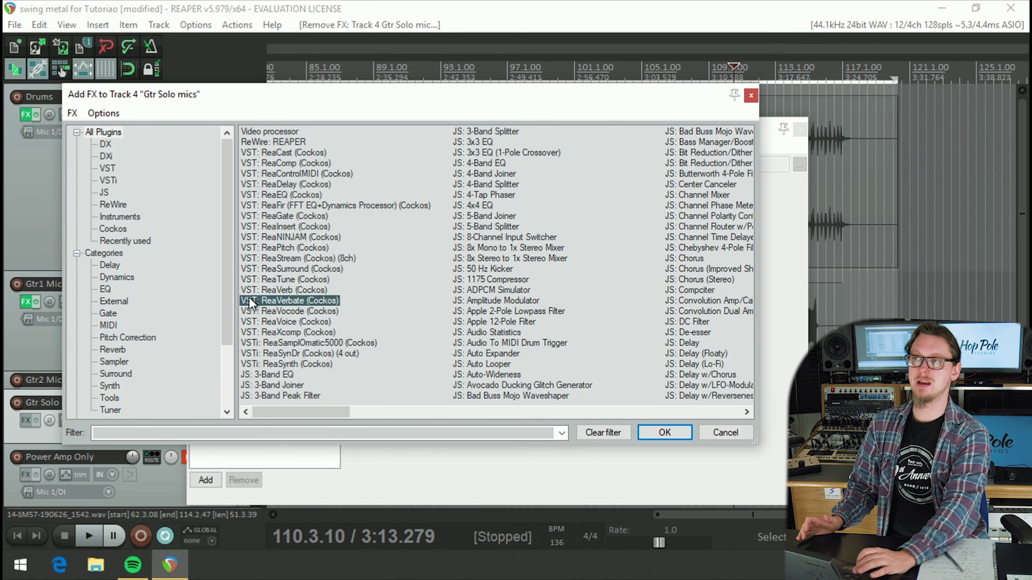
double_click(249, 300)
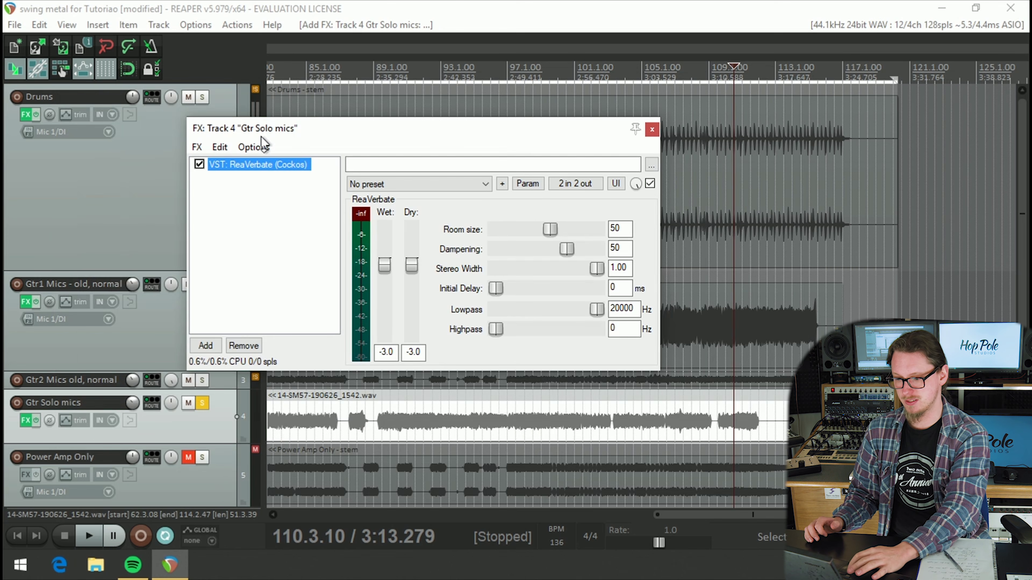
Move the edit cursor back to about bar 90 and audition the solo with ReaVerbate's default settings
click(391, 68)
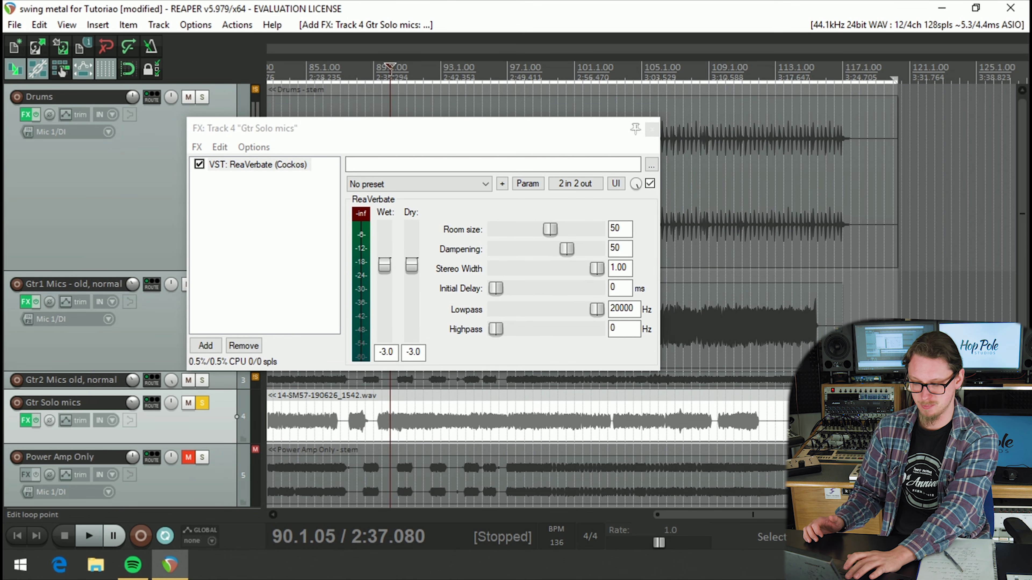
key(space)
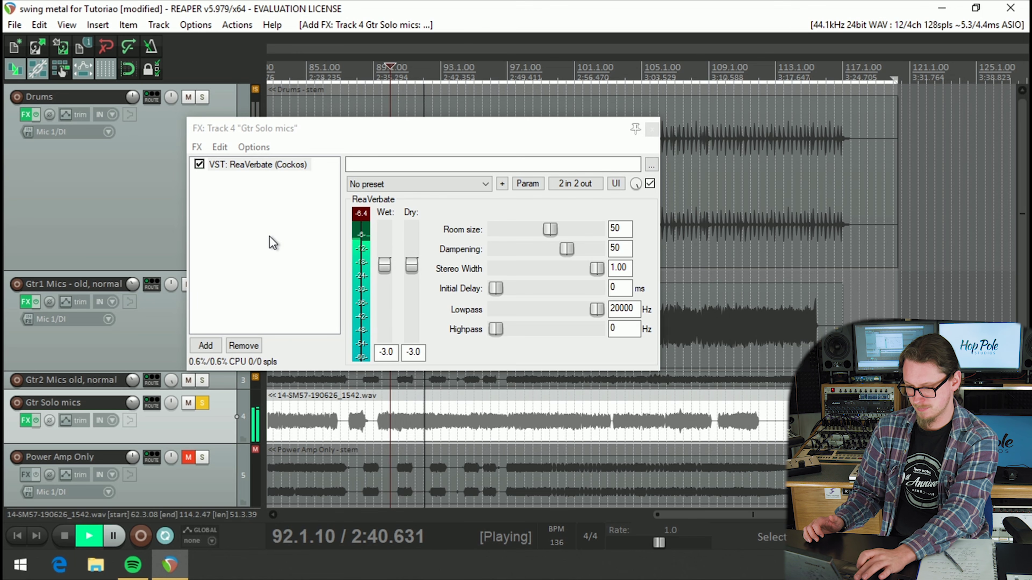
key(space)
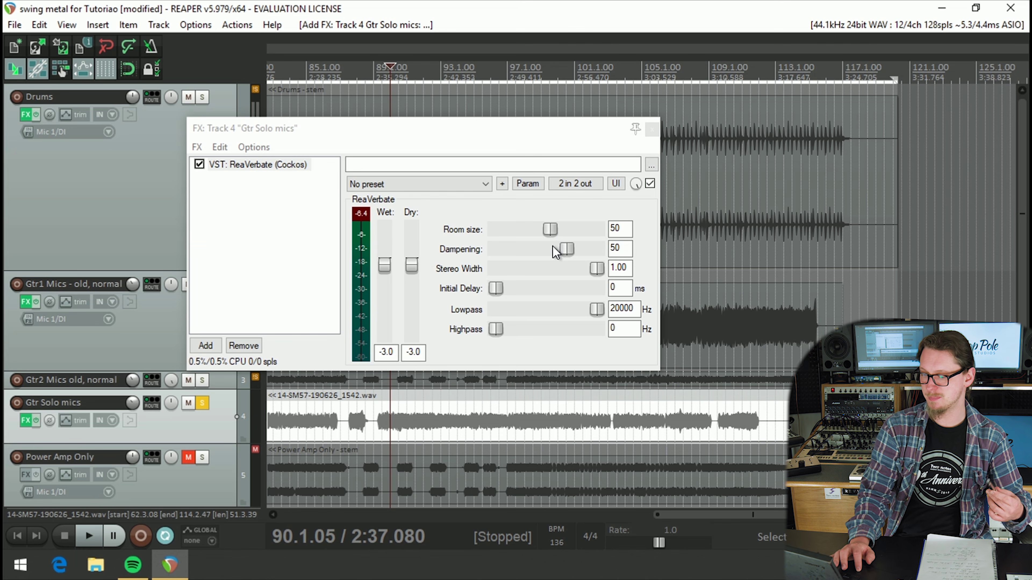
Set ReaVerbate's initial delay to 20 ms, lowpass to about 14513 Hz and highpass to about 152 Hz, auditioning the solo
drag(495, 289, 516, 299)
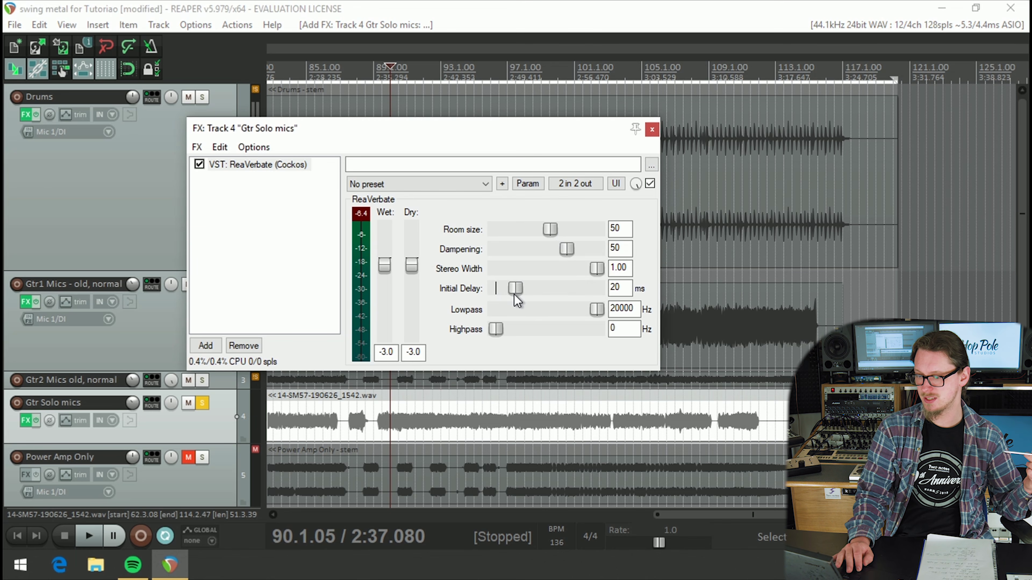
key(space)
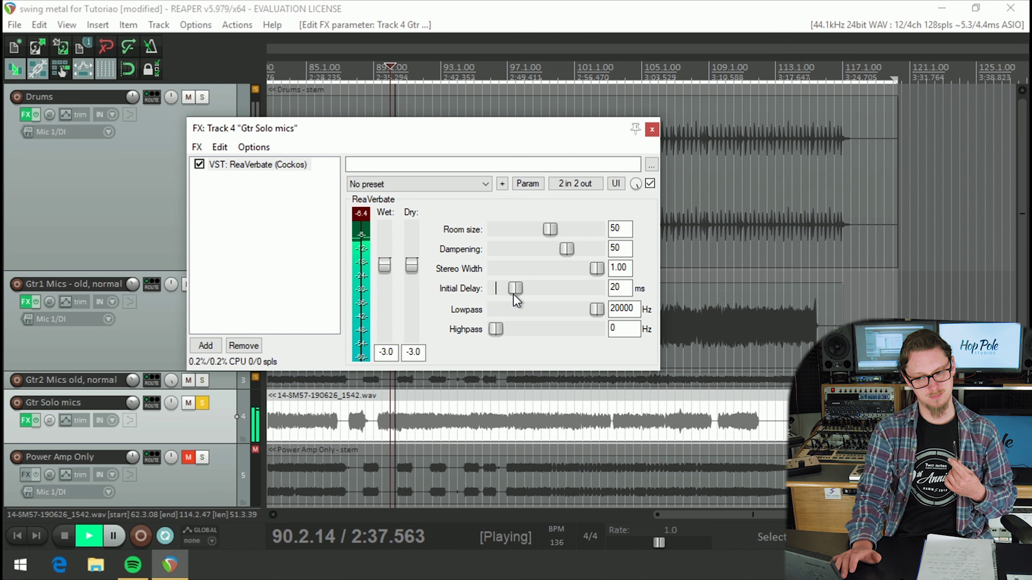
key(space)
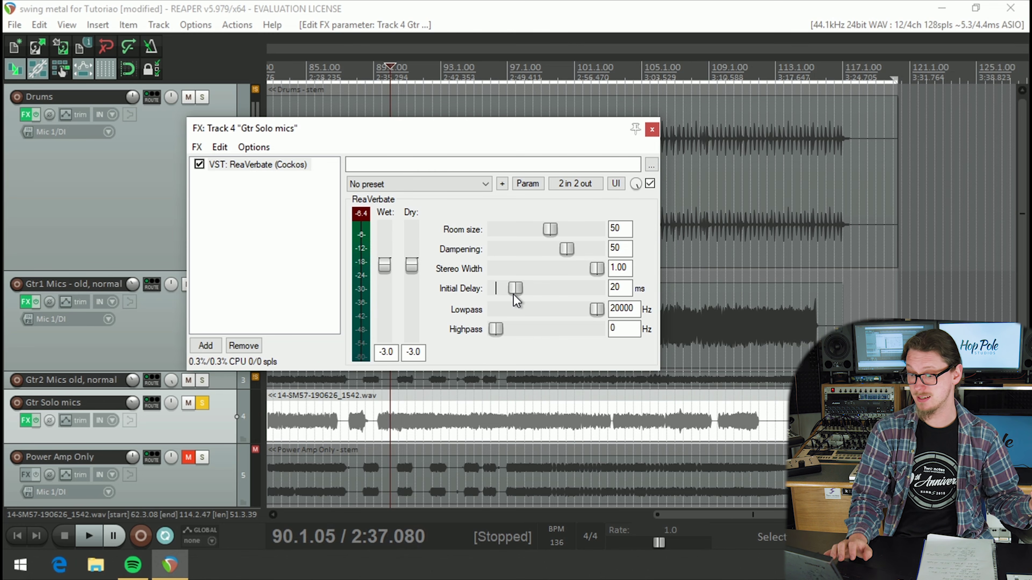
drag(597, 310, 595, 317)
drag(495, 332, 513, 331)
key(space)
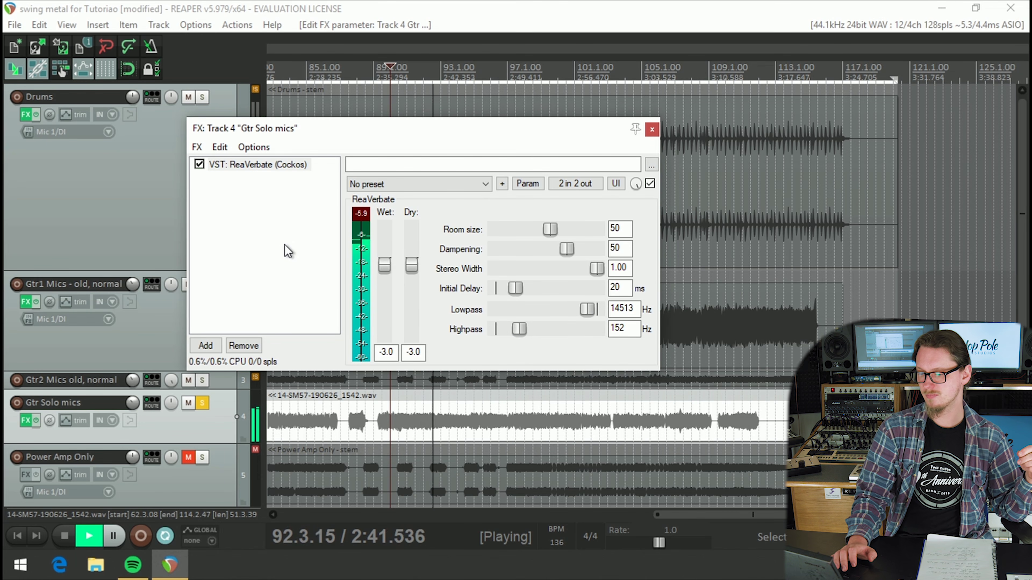
key(space)
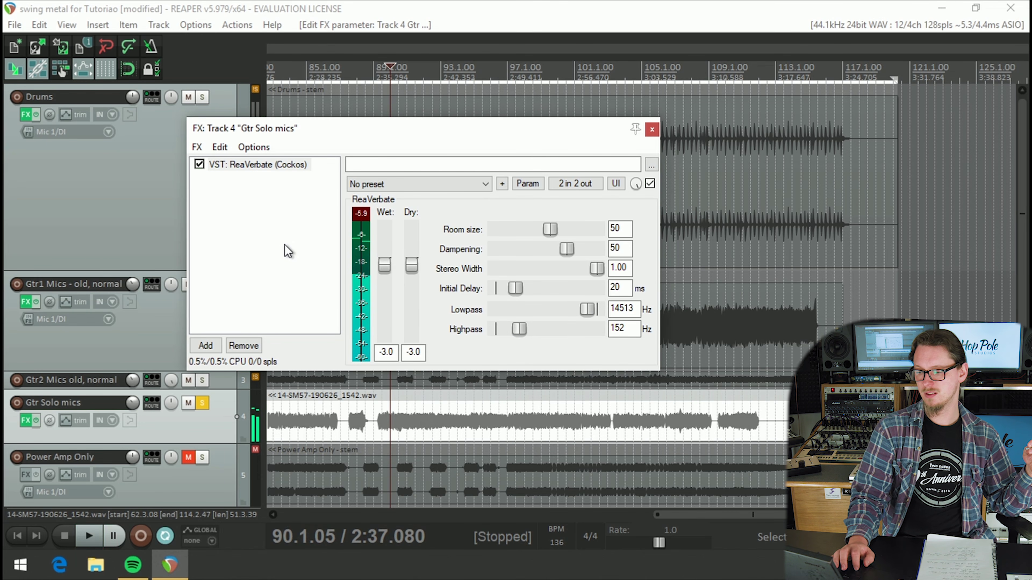
Replace ReaVerbate with ReaVerb on the Gtr Solo mics track and reposition its FX window
click(236, 166)
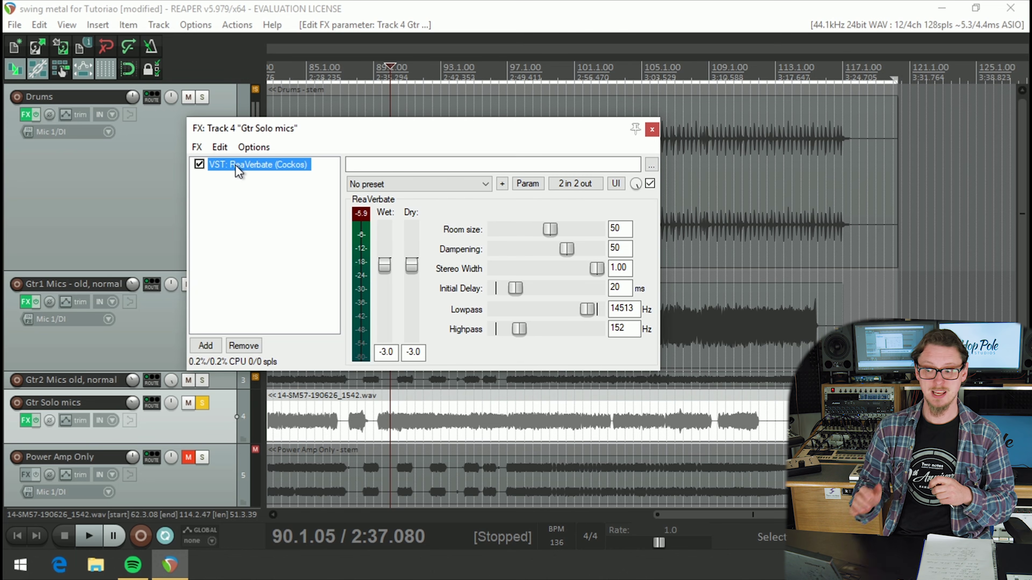
key(Delete)
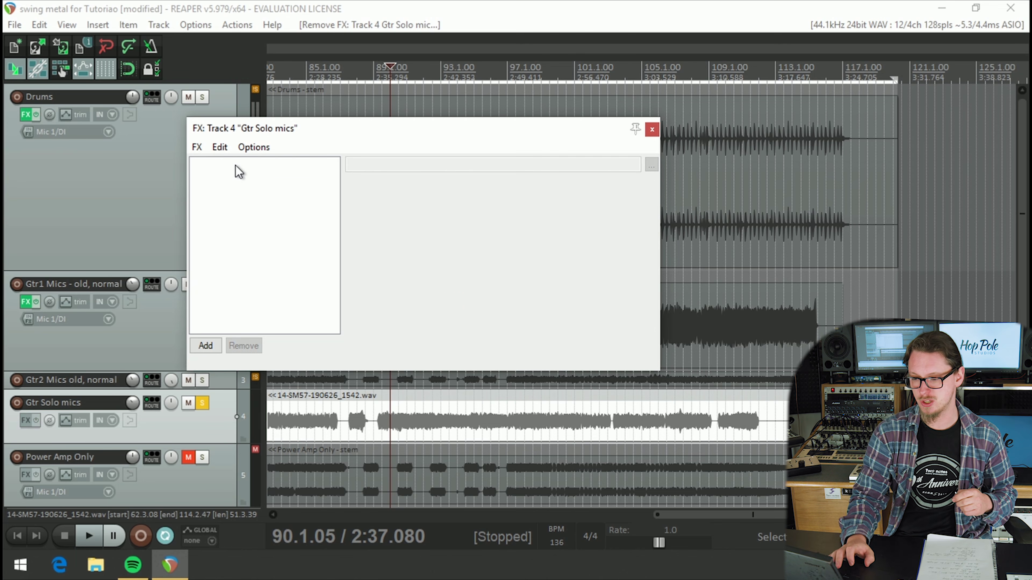
double_click(235, 170)
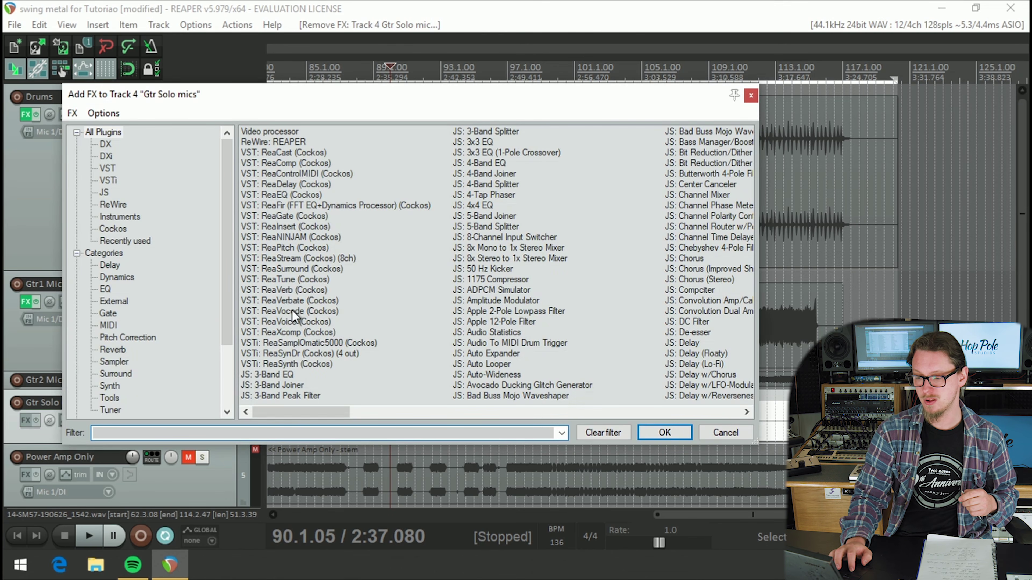
double_click(294, 291)
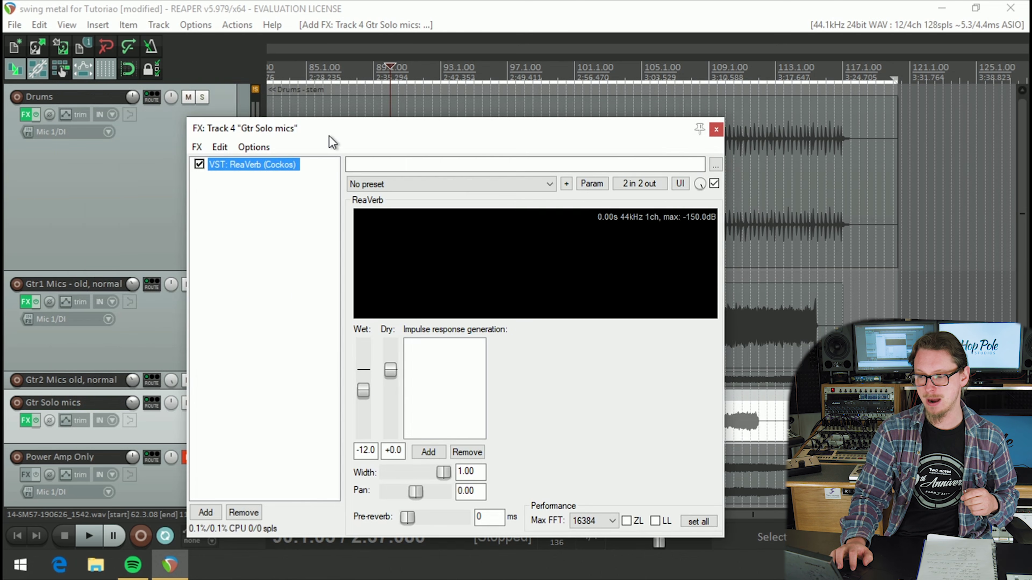
drag(330, 138, 278, 124)
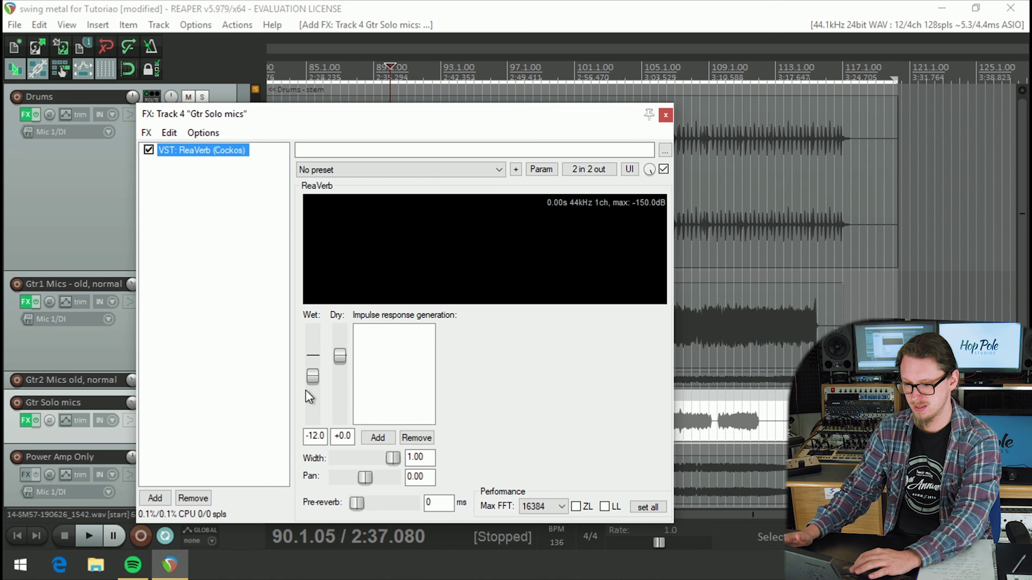
Set ReaVerb's wet level to +0.0 and its dry level to -inf while playing the solo
double_click(311, 376)
key(space)
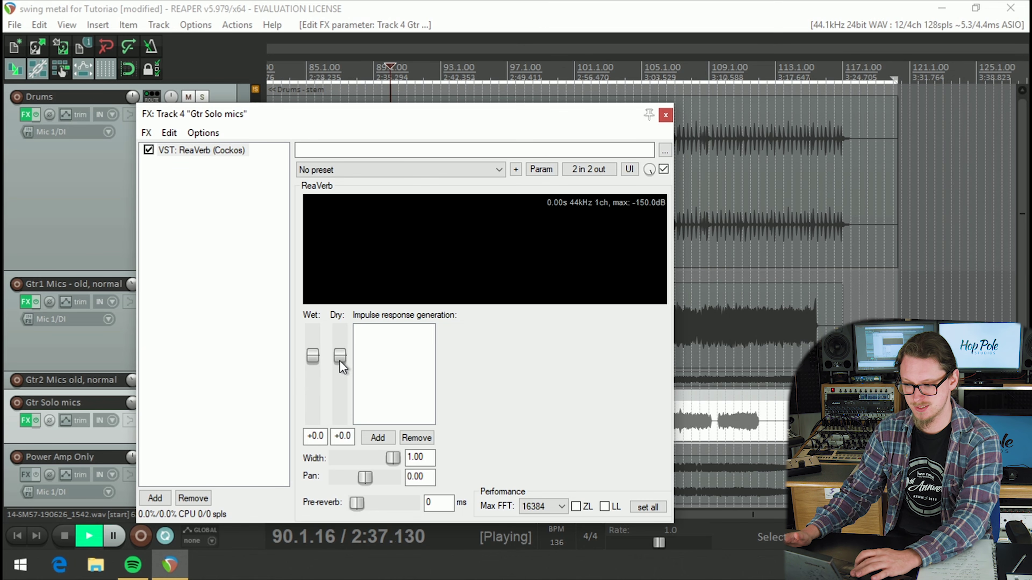
drag(339, 361, 362, 477)
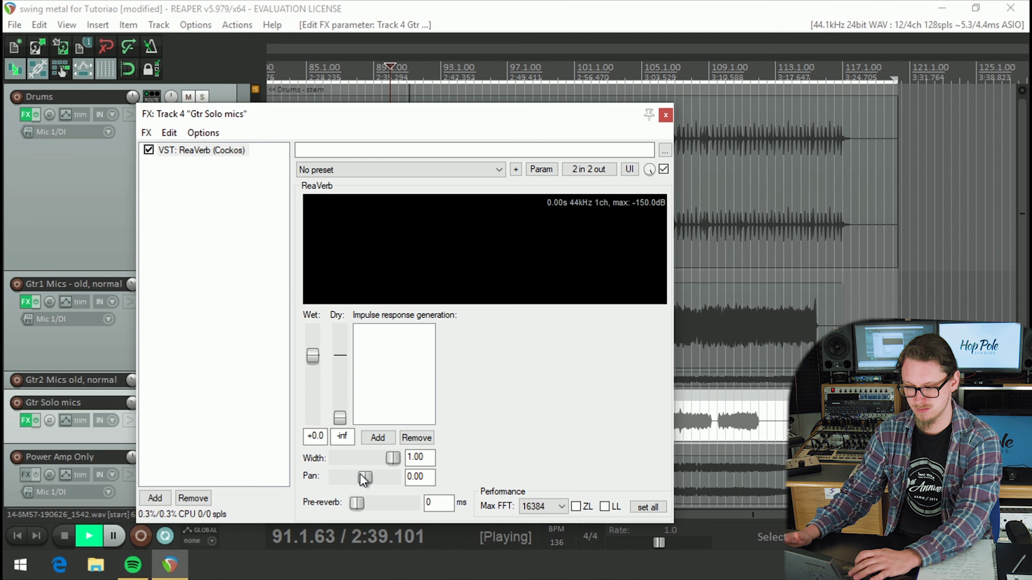
key(space)
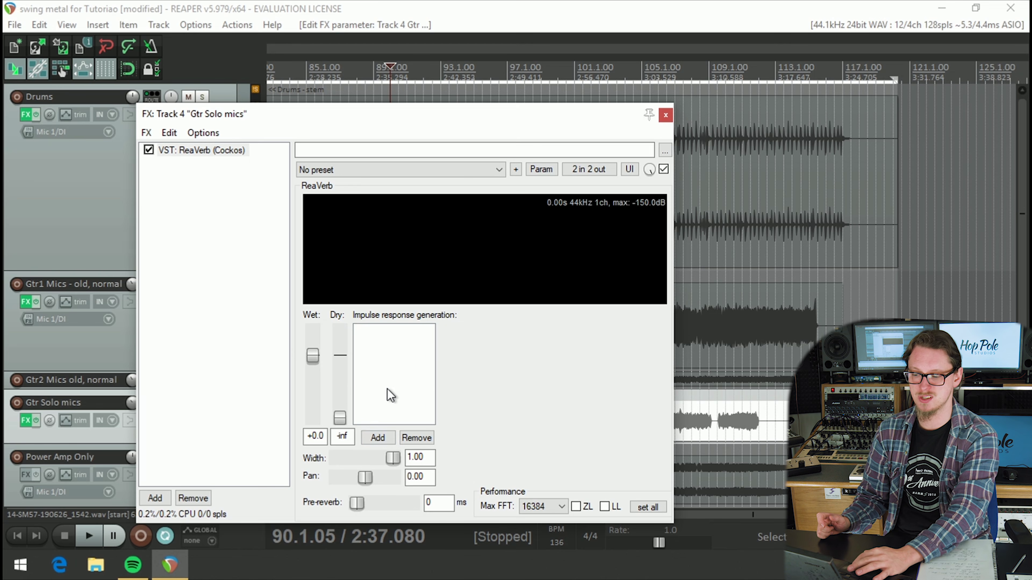
Add a Reverb Generator in ReaVerb, set its start position to 14 ms, and audition the solo
click(377, 438)
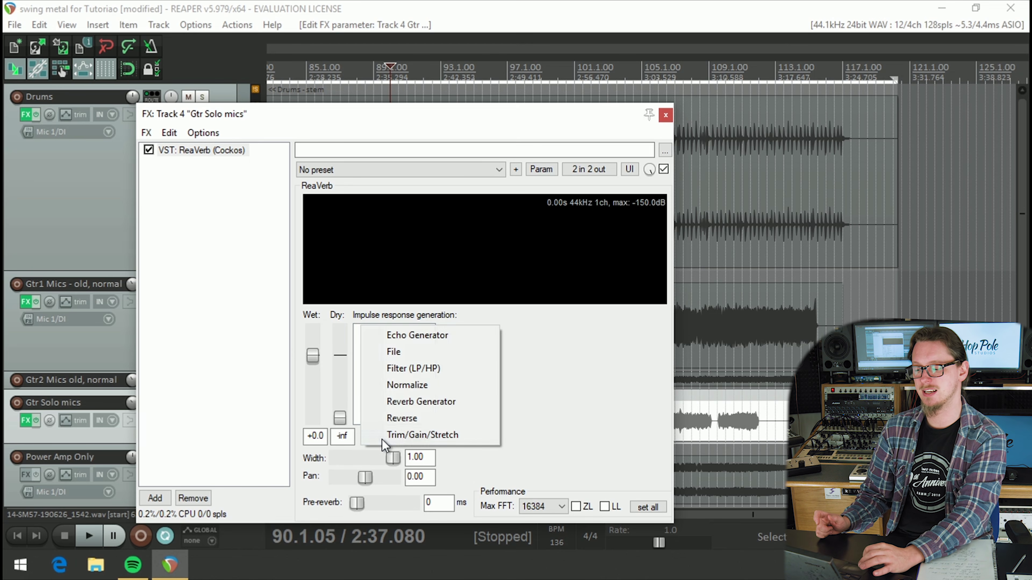
click(386, 401)
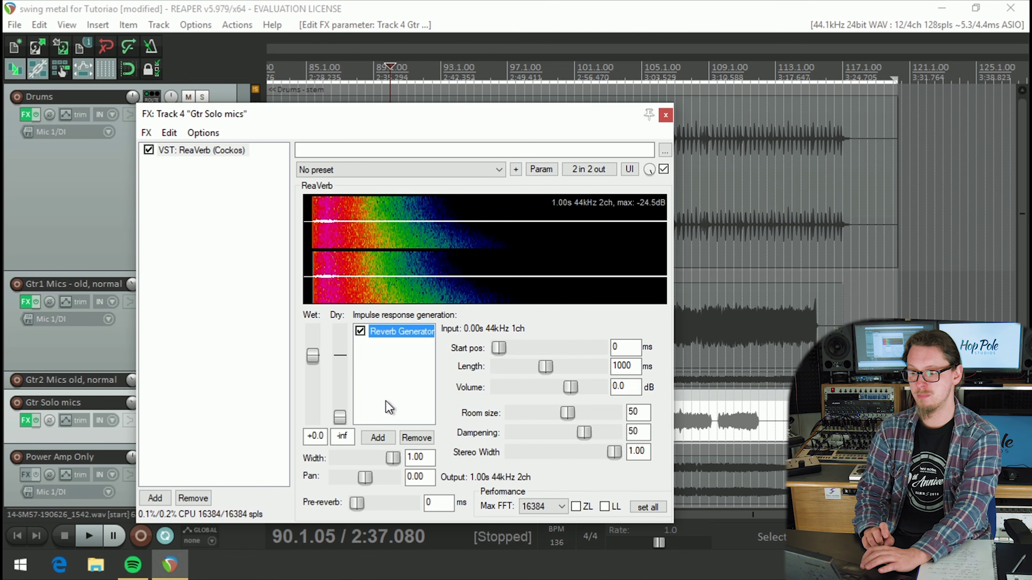
drag(500, 350, 512, 352)
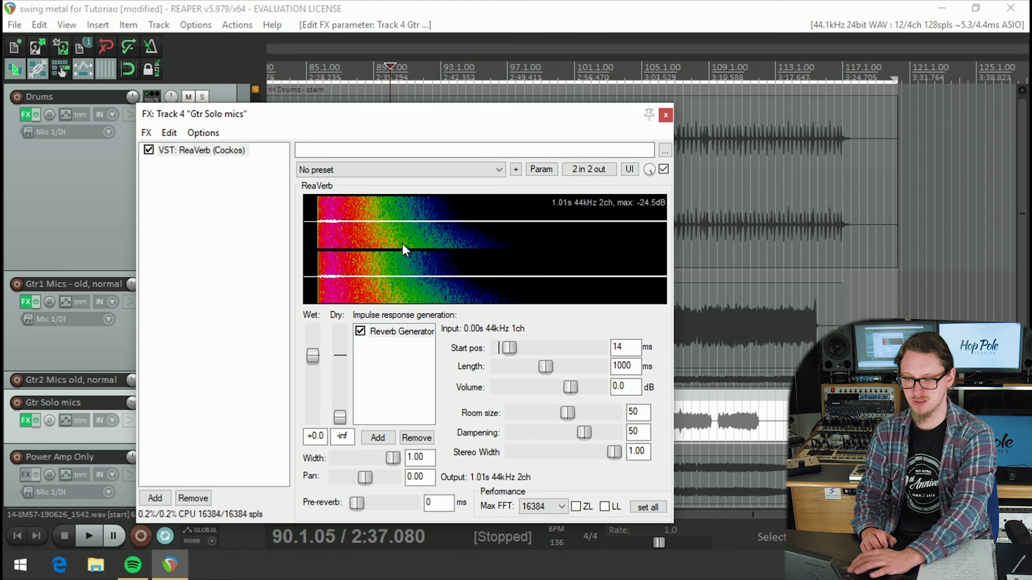
key(space)
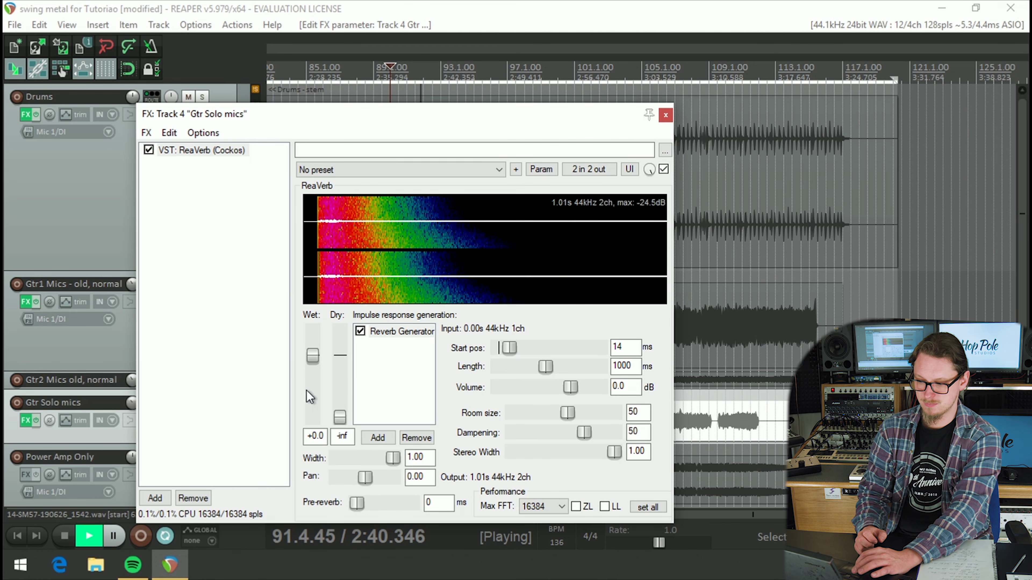
key(space)
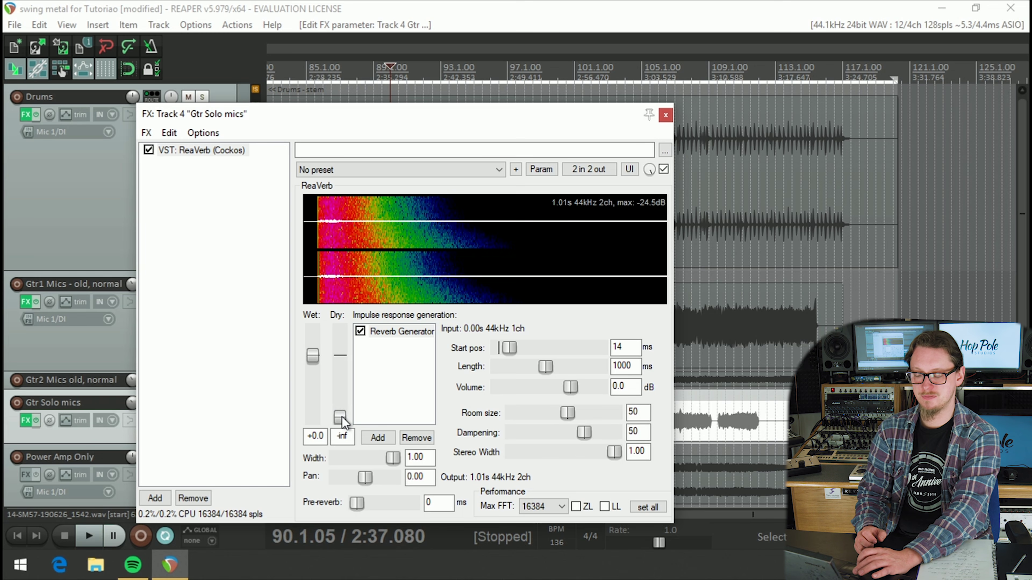
Reset ReaVerb's dry level to +0.0 and audition the blended reverb on the solo
double_click(340, 416)
key(space)
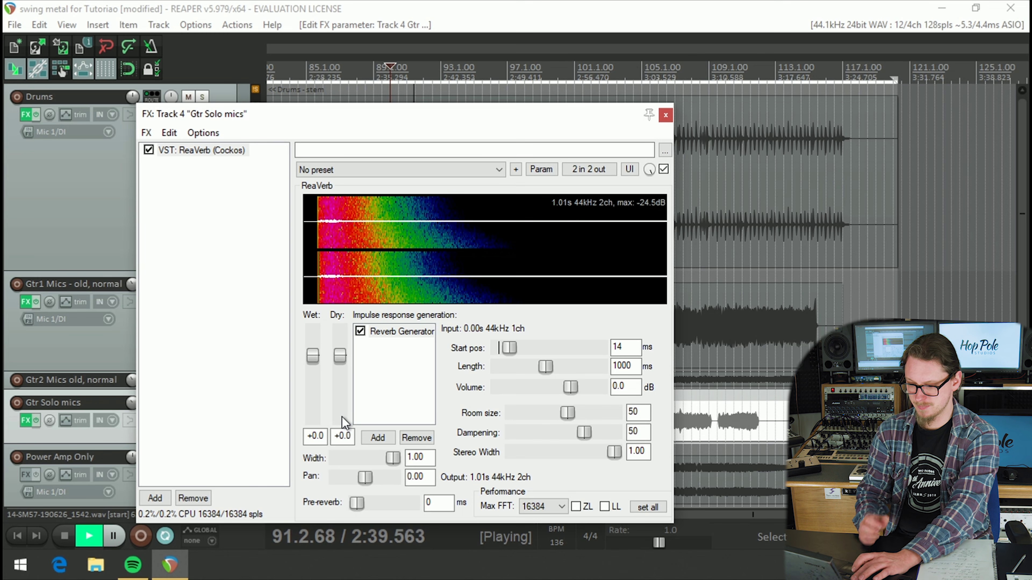
key(space)
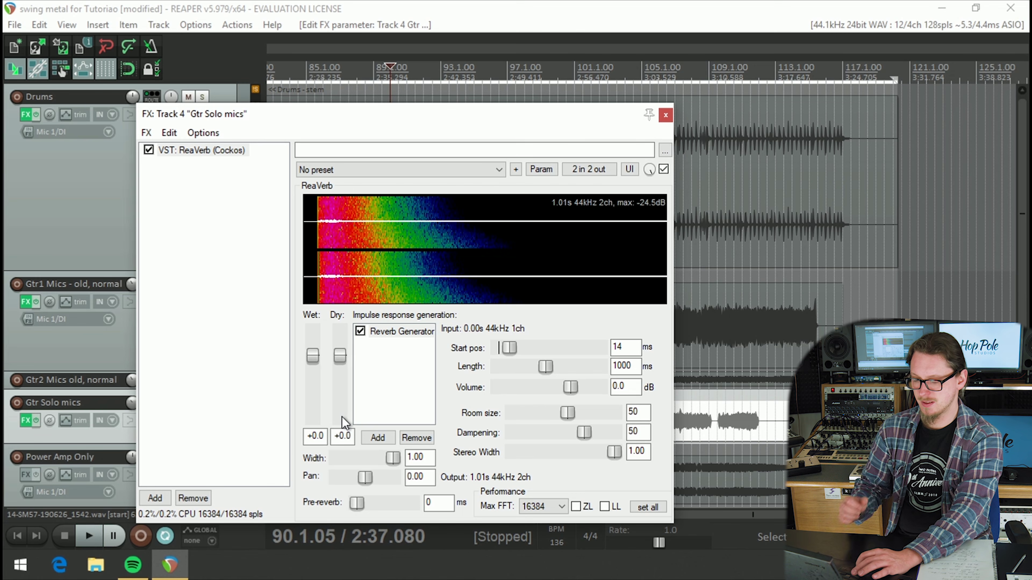
Replace ReaVerb's Reverb Generator with an Echo Generator and briefly audition the solo
click(390, 333)
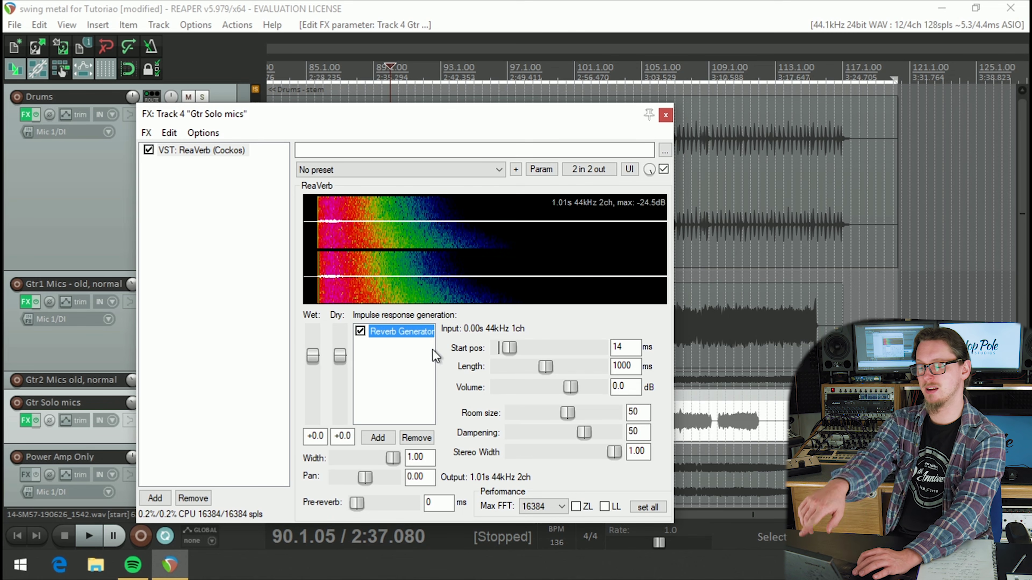
click(416, 438)
click(377, 438)
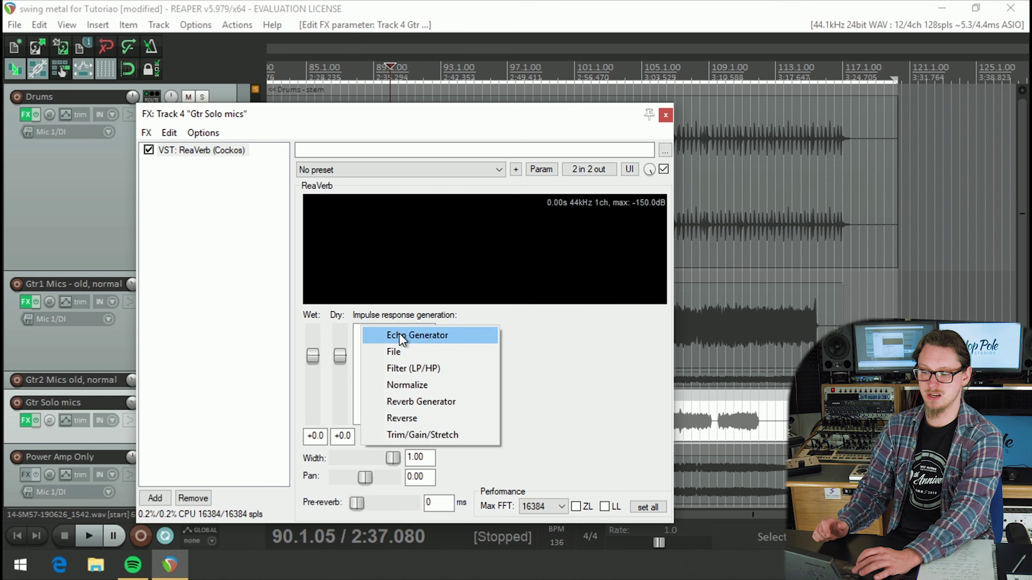
click(398, 334)
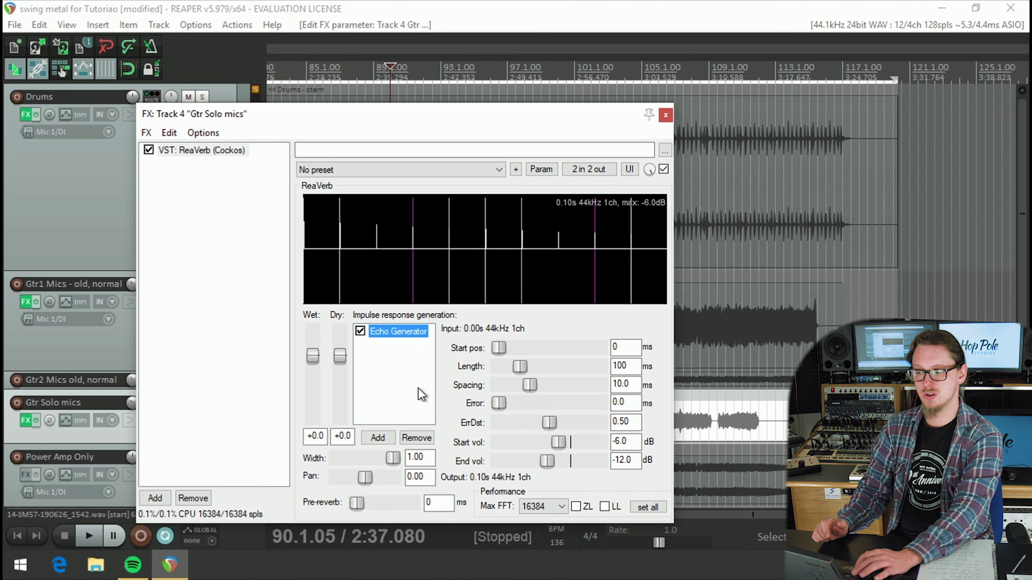
key(space)
key(space)
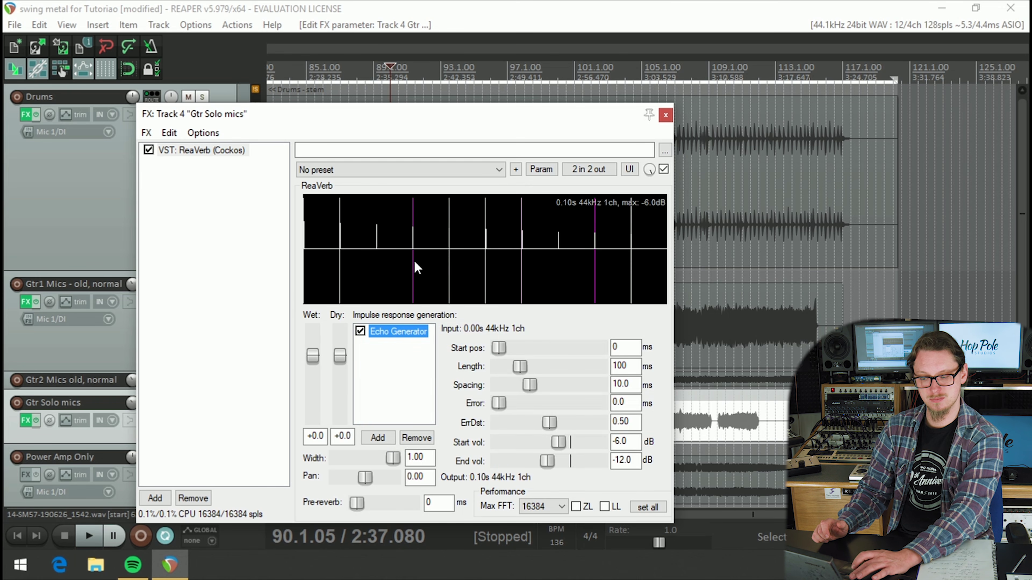
During playback, lower ReaVerb's dry level to -inf and set the Echo Generator's error to 0.4 ms and start position to 14 ms
key(space)
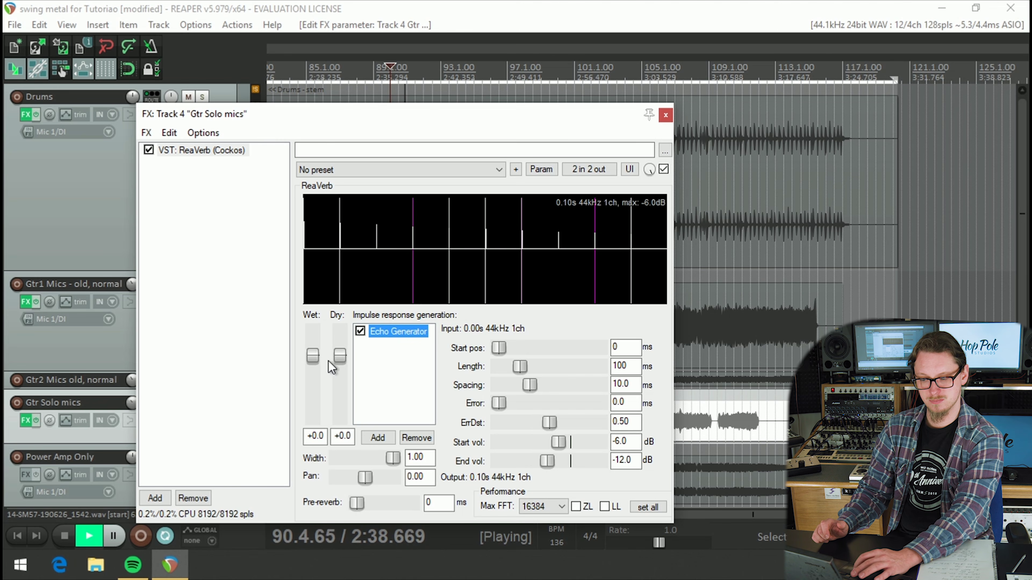
drag(340, 356, 356, 463)
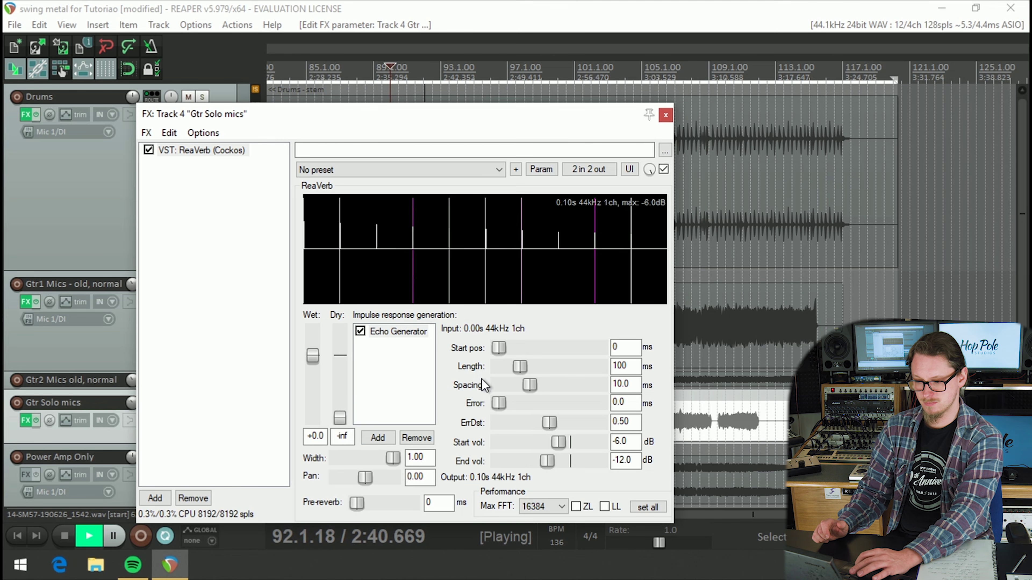
drag(499, 403, 521, 401)
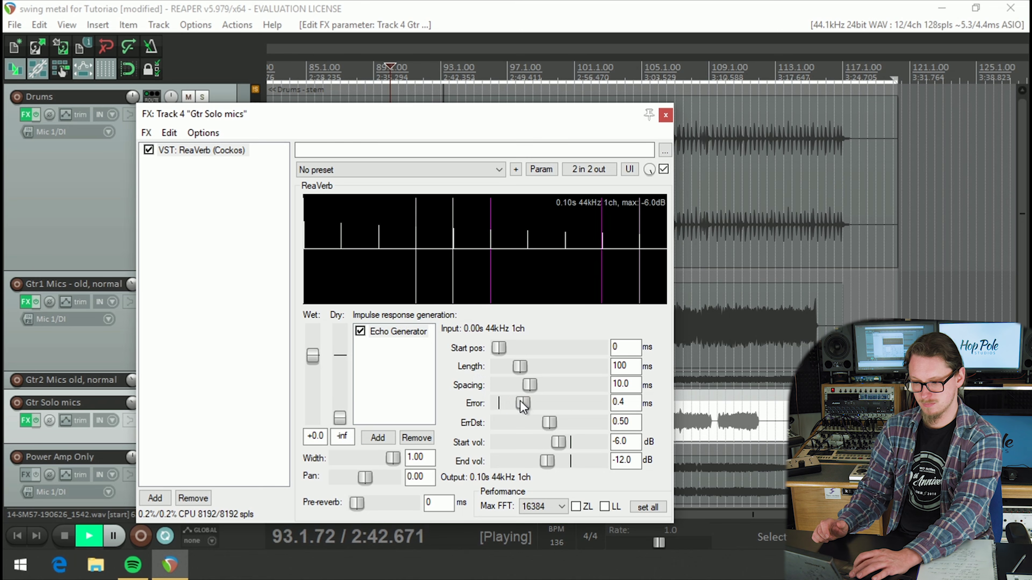
drag(501, 348, 507, 350)
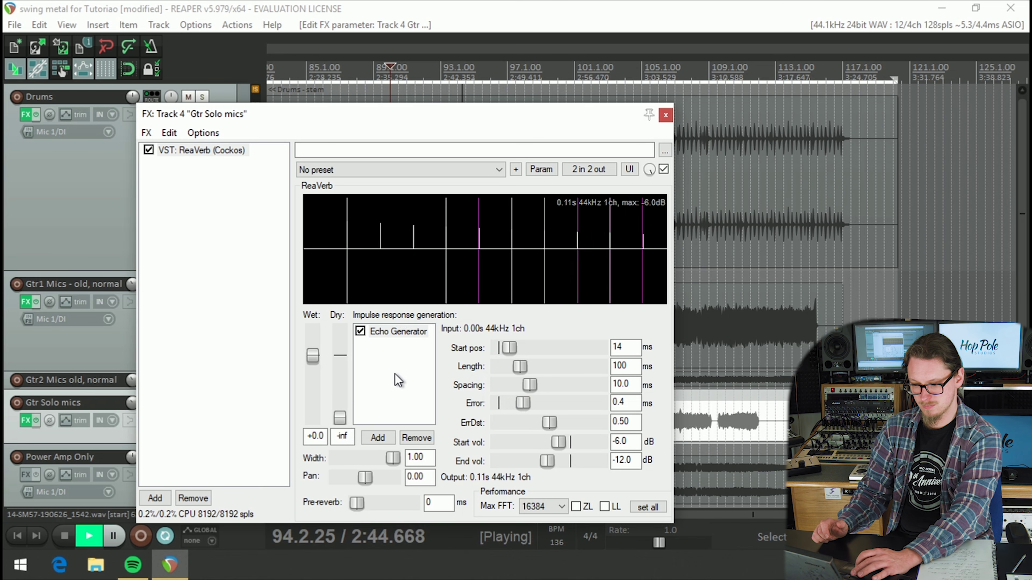
key(space)
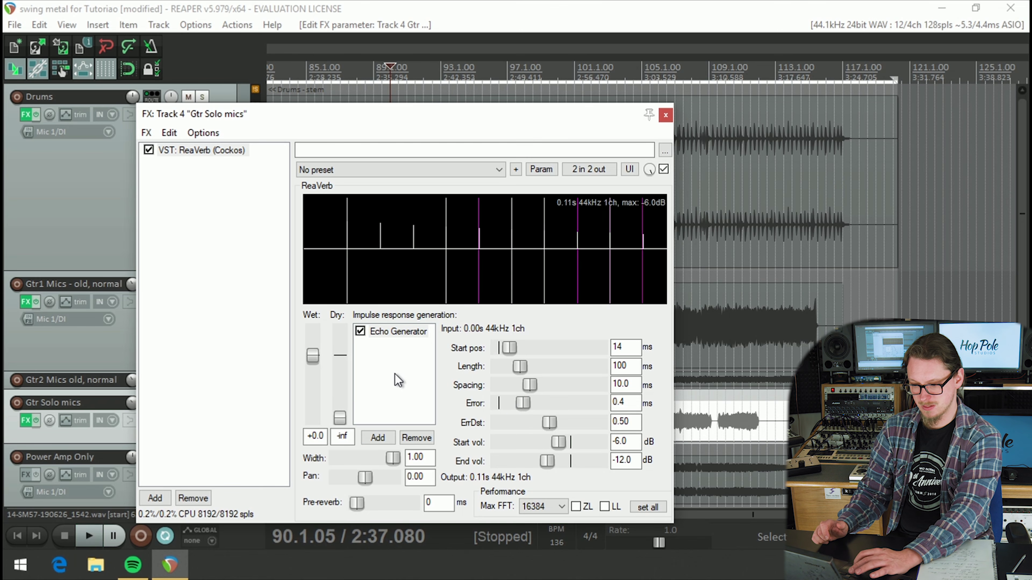
Replace ReaVerb's Echo Generator with a File impulse response source
click(384, 334)
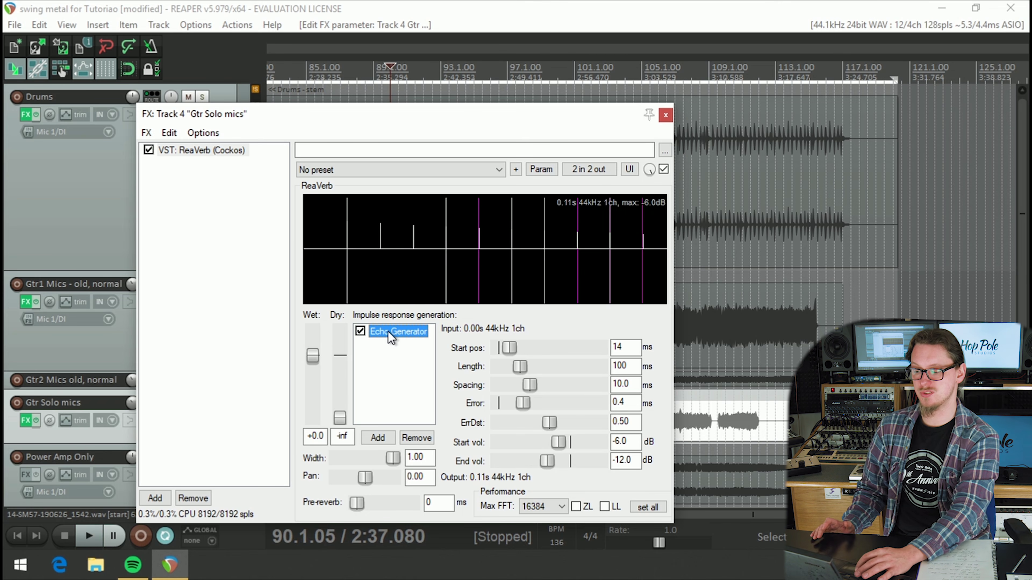
click(415, 438)
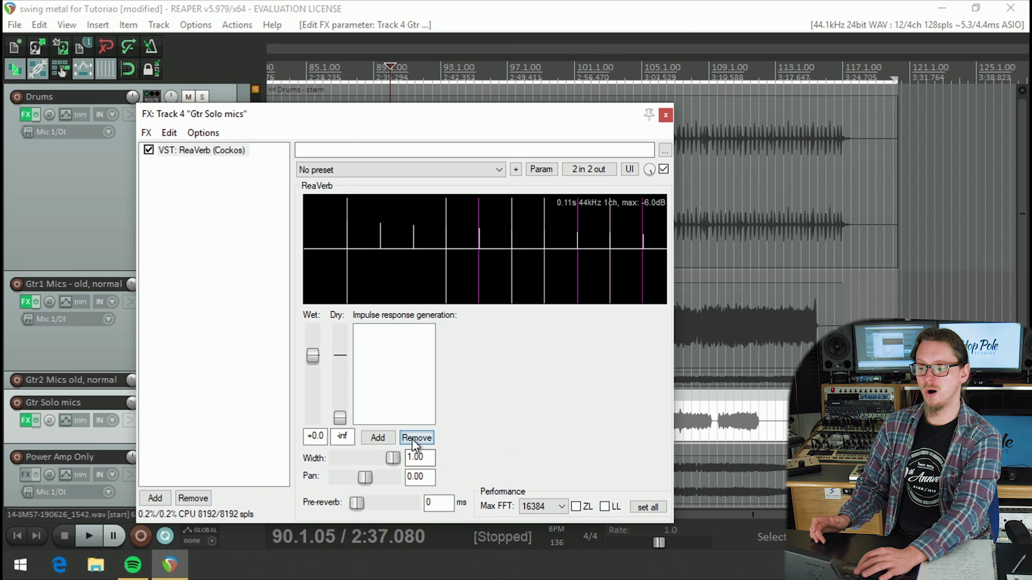
click(378, 437)
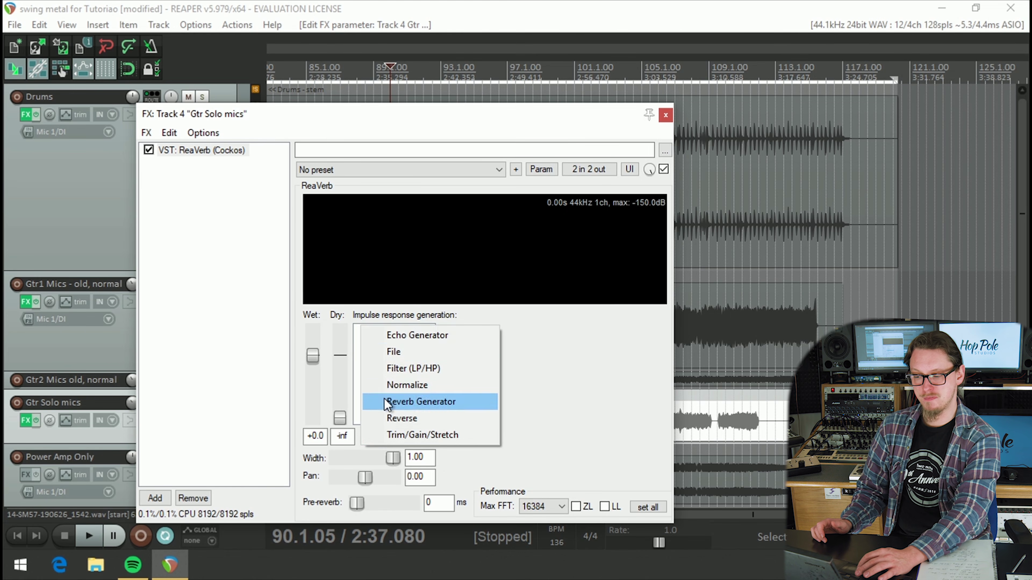
click(382, 352)
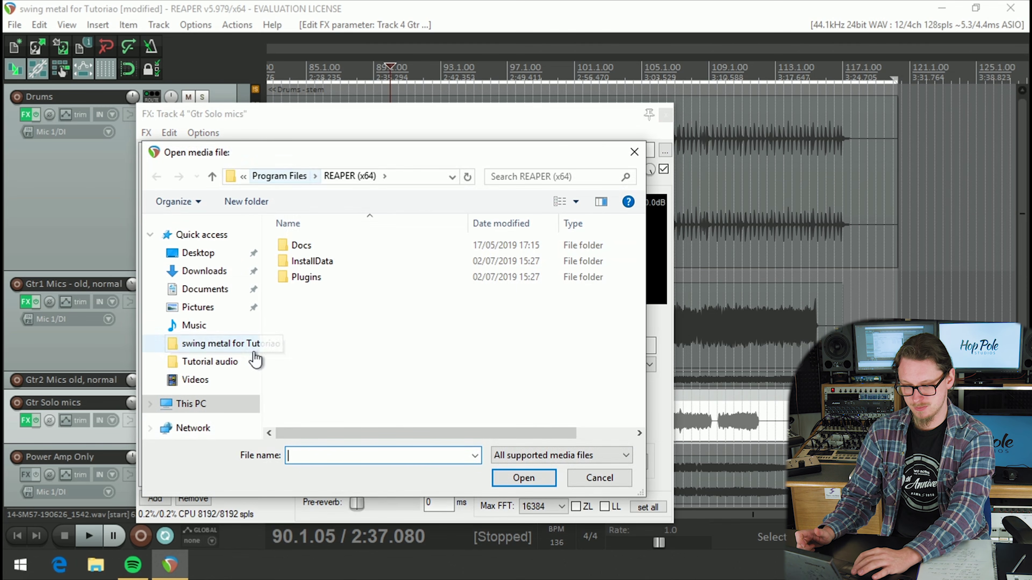
Load the 2 Plates 01 Bright Plate M-to-S.wav impulse from the Samplicity M7 folder in IR Files and briefly audition the solo
drag(642, 247, 651, 405)
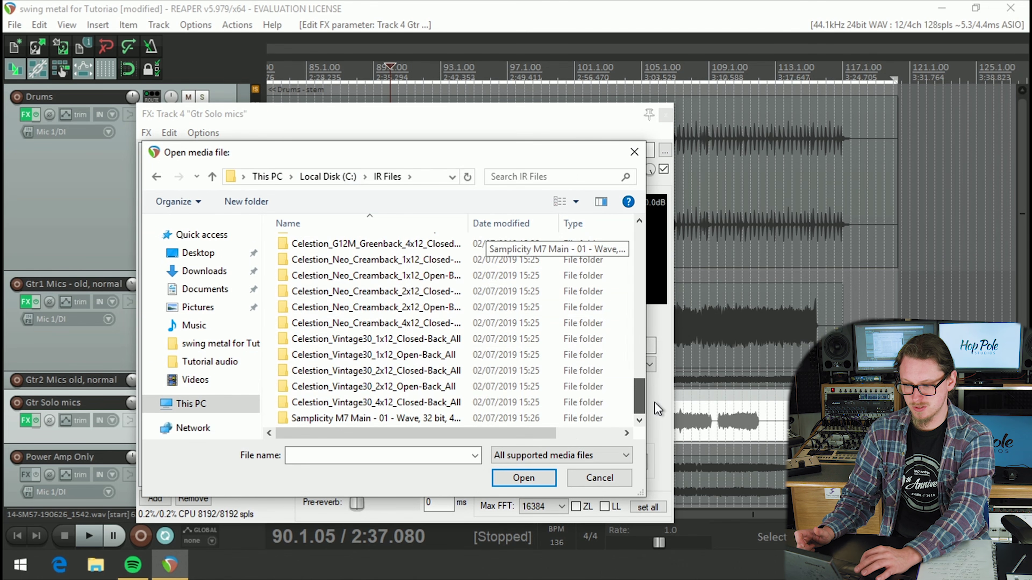
double_click(302, 418)
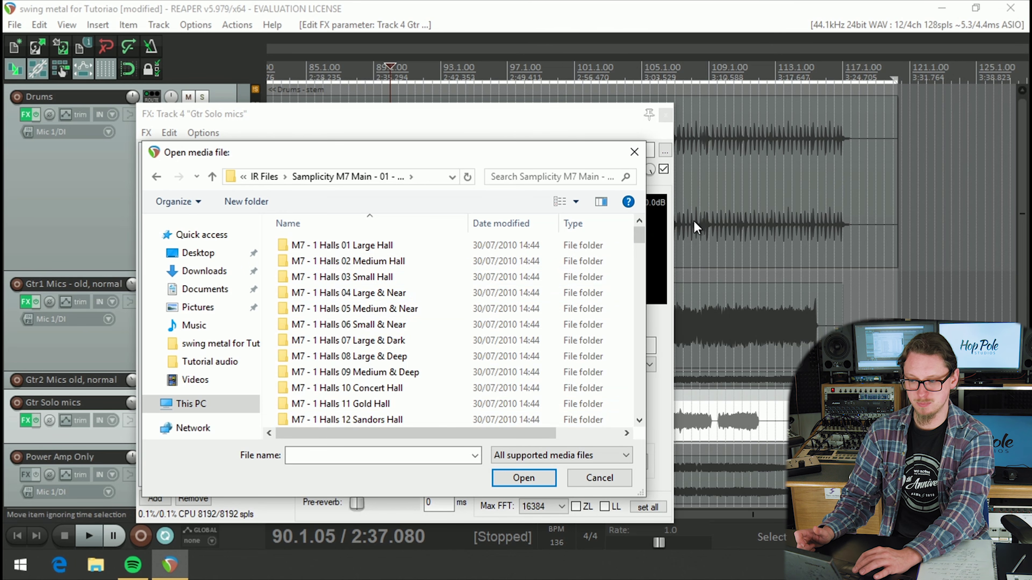
drag(642, 242, 632, 272)
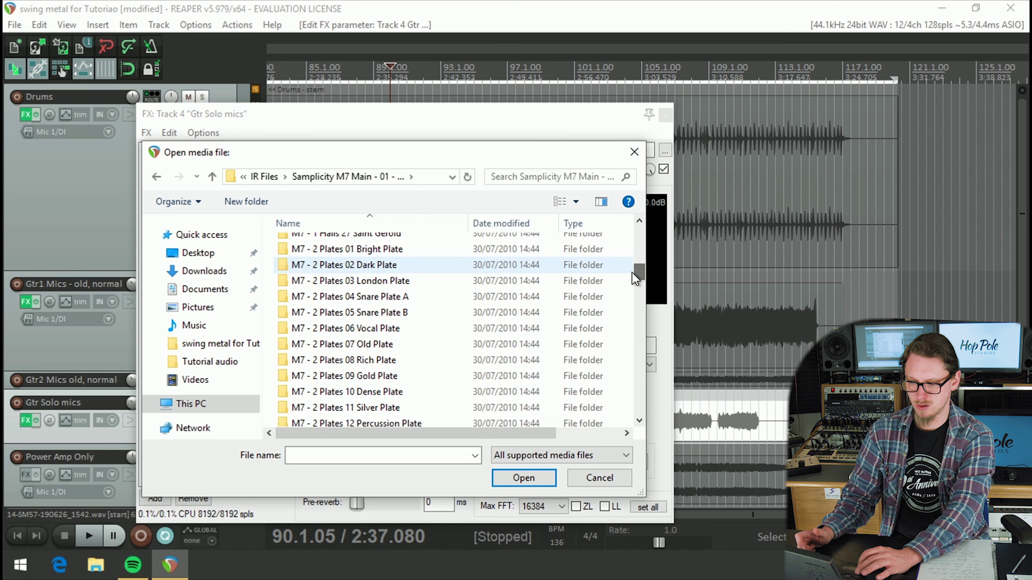
double_click(339, 252)
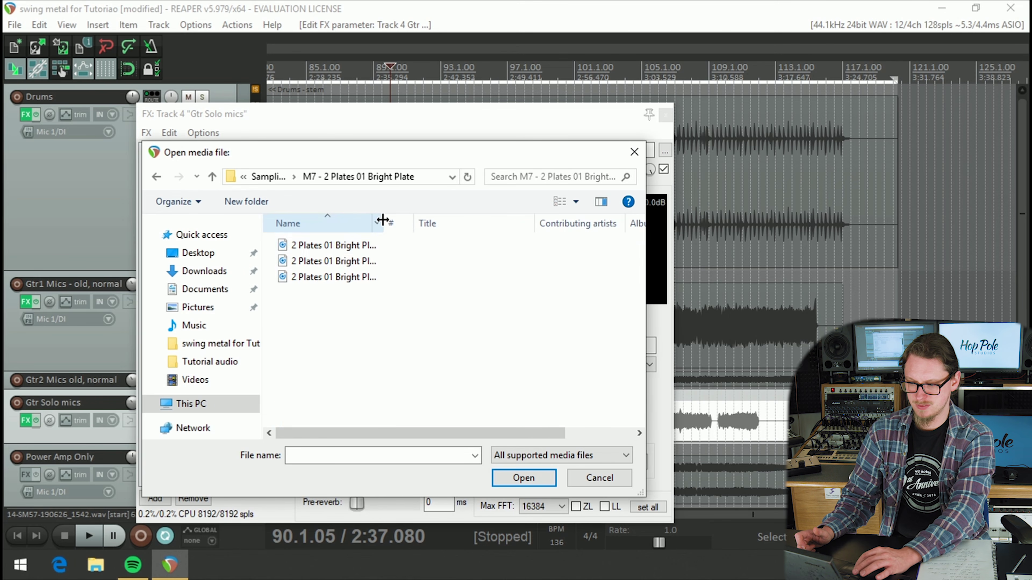
drag(382, 222, 469, 223)
double_click(373, 242)
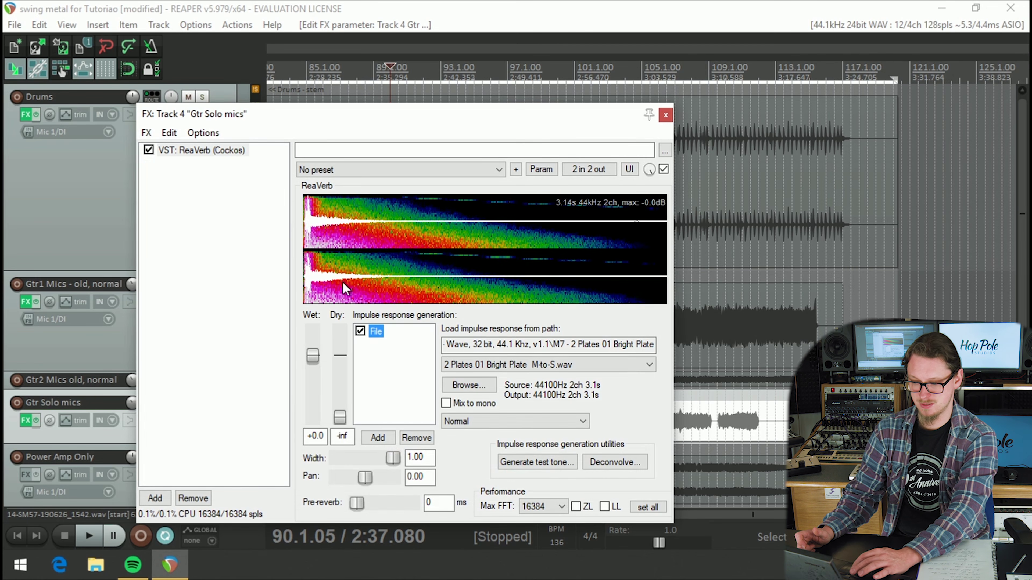
key(space)
key(space)
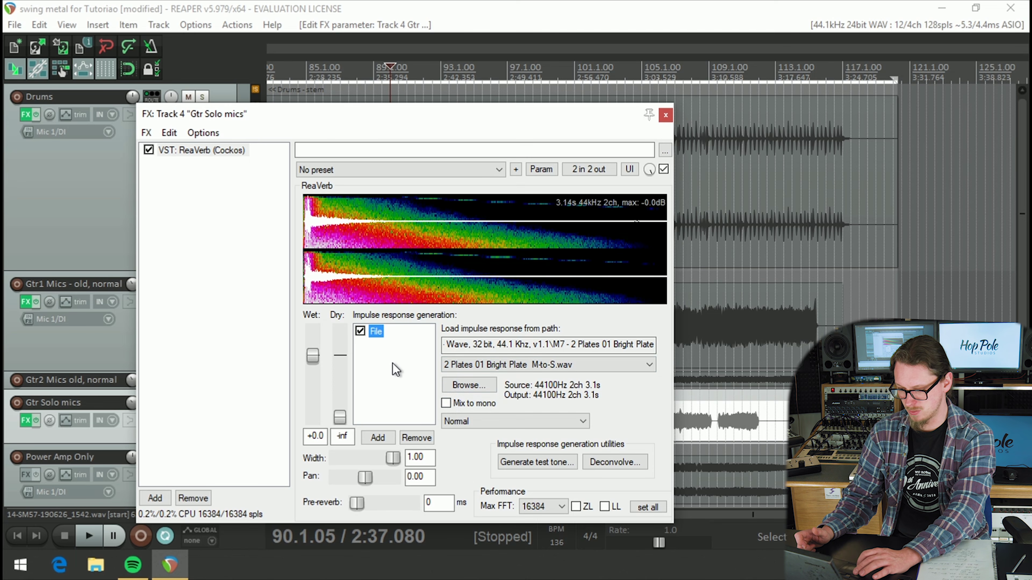
Set the impulse file's gain mode to Apply -18dB gain and lower ReaVerb's wet level to -2.9 during playback
click(461, 422)
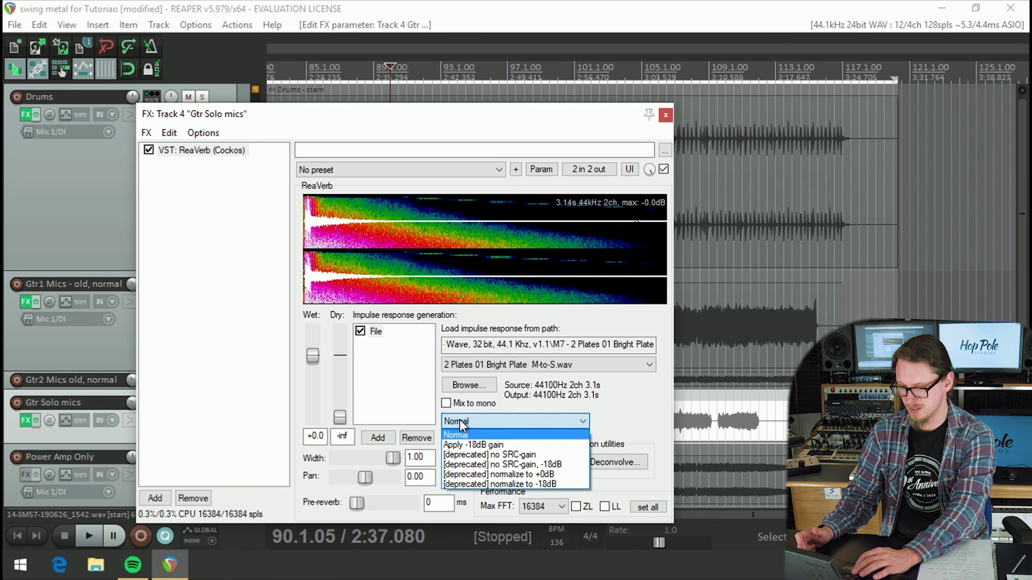
click(474, 446)
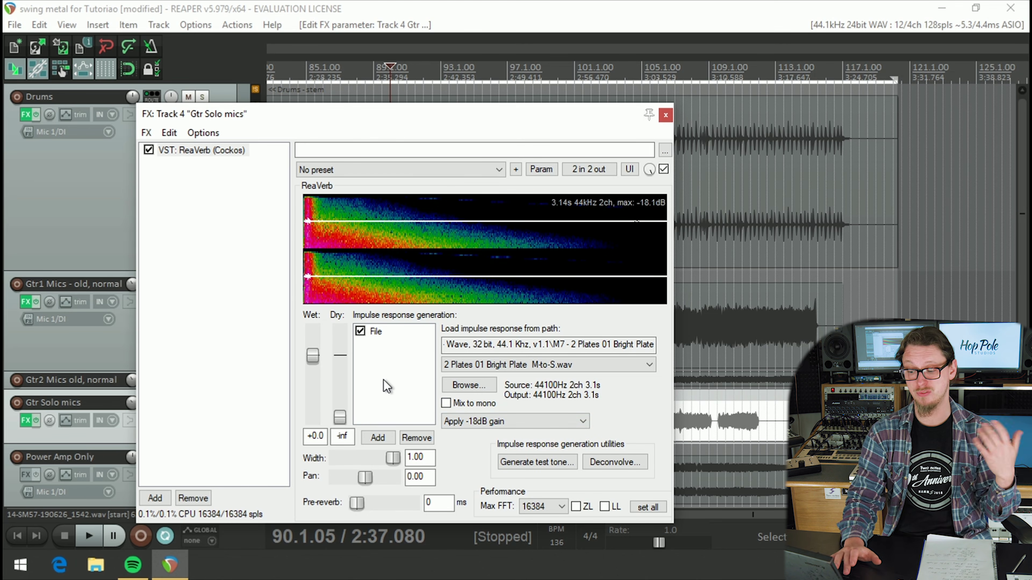
key(space)
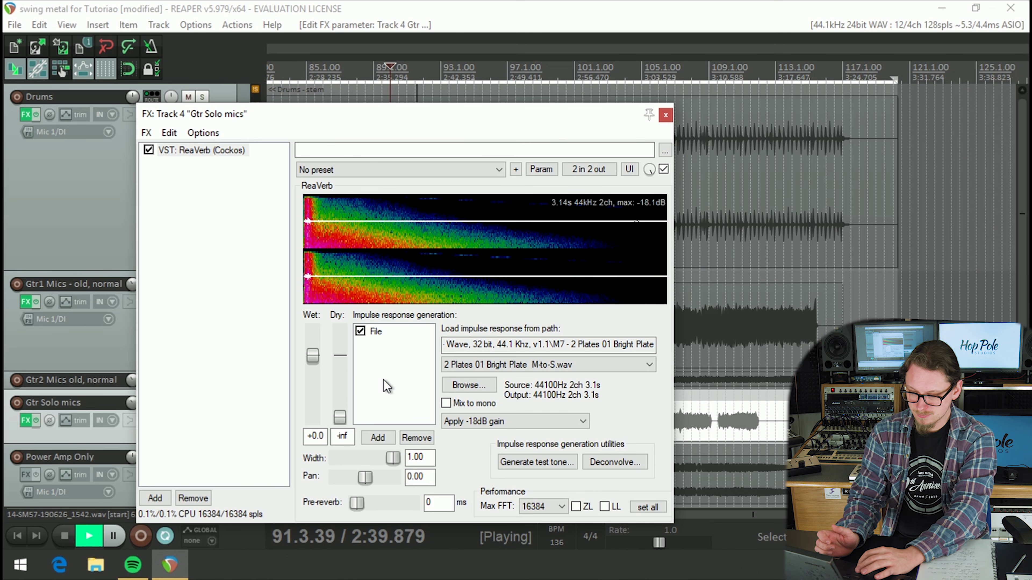
drag(312, 357, 316, 368)
key(space)
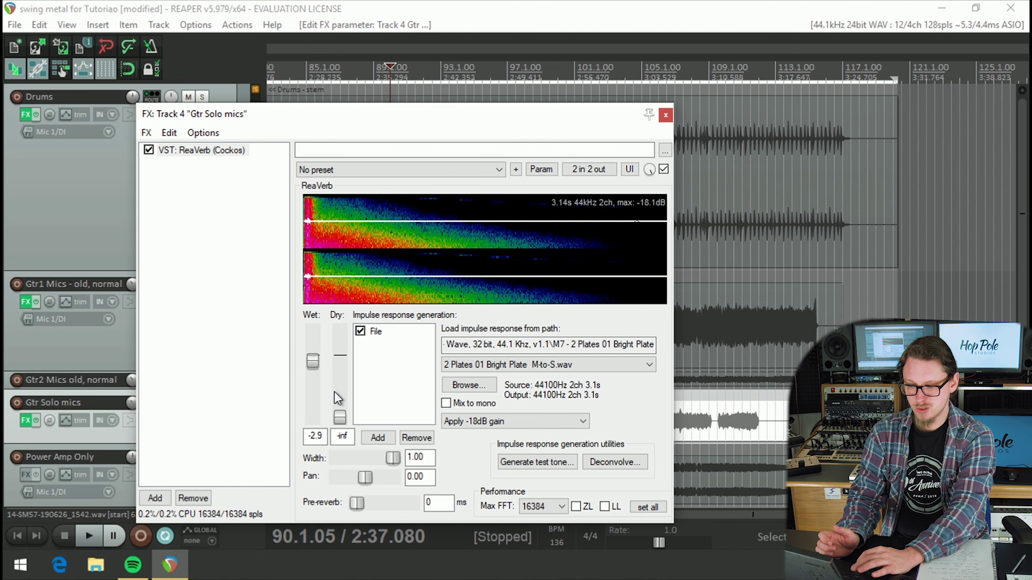
Reset ReaVerb's dry level to +0.0 and lower the wet level to -9.2 while auditioning the solo
double_click(341, 417)
key(space)
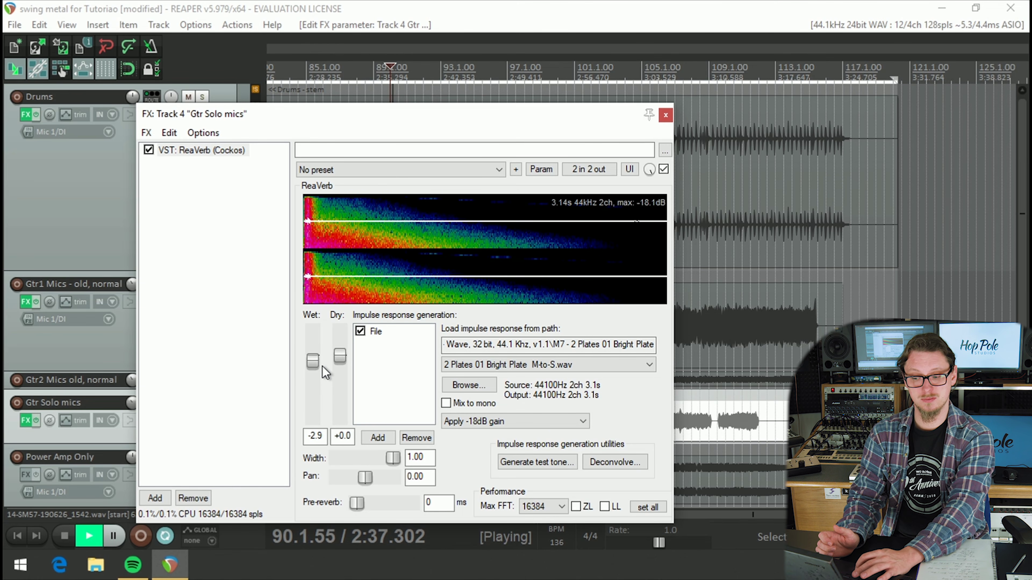
mouse_move(311, 358)
mouse_down()
mouse_move(316, 385)
mouse_move(315, 369)
mouse_up()
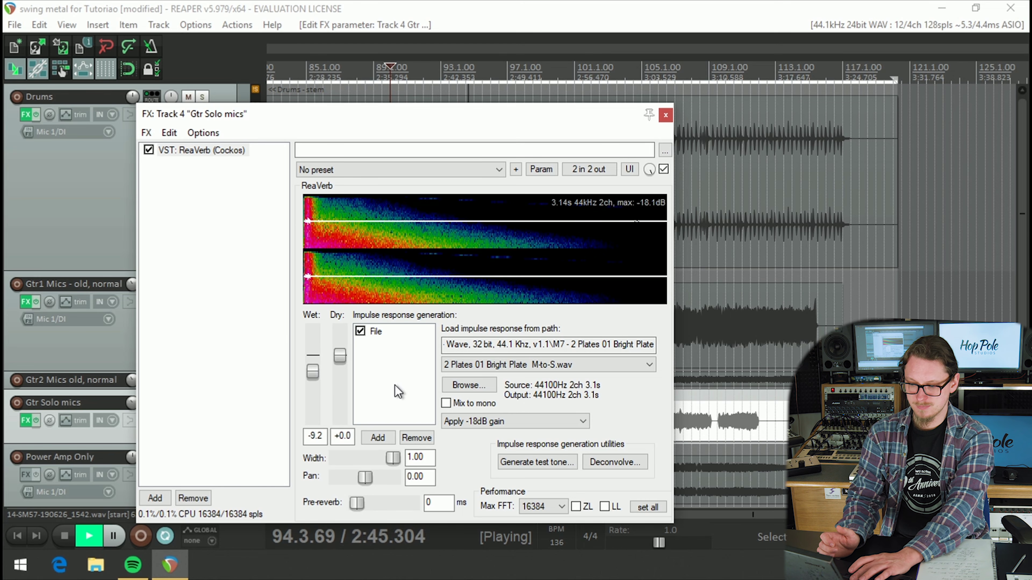
key(space)
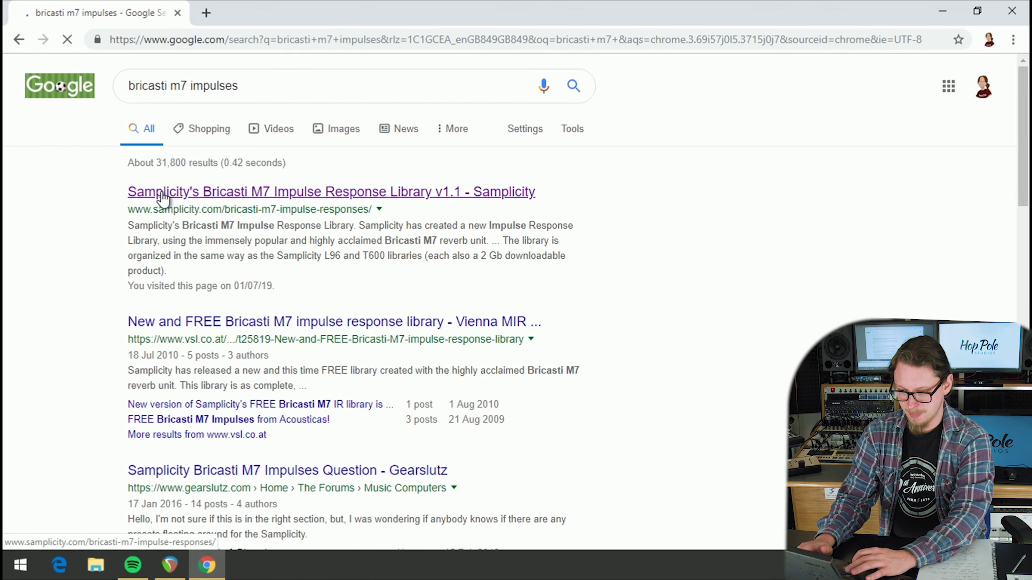
Open Samplicity's Bricasti M7 Impulse Response Library page, review its licence notes and download formats, and return to REAPER
click(157, 194)
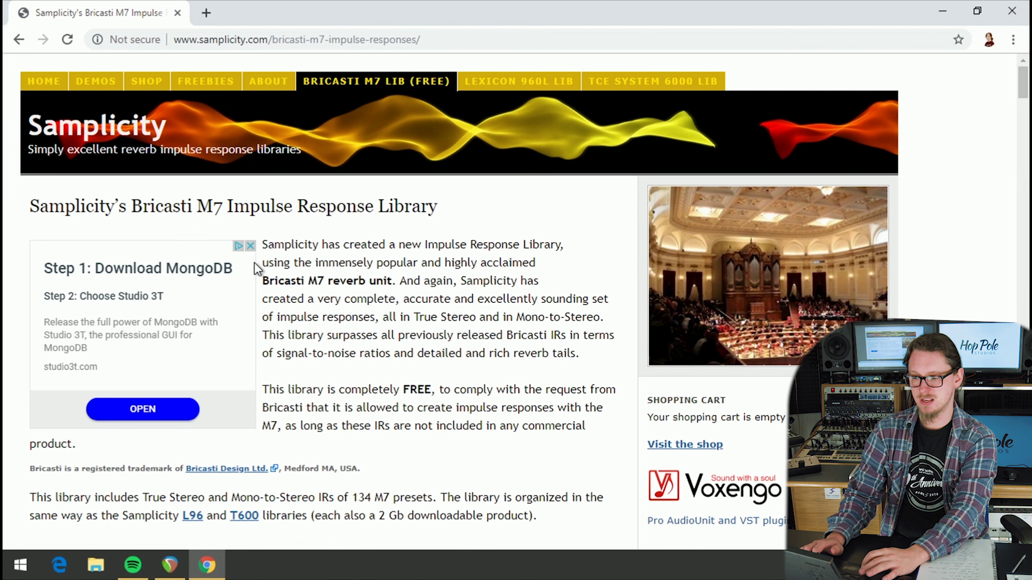
scroll(357, 311, down, 1)
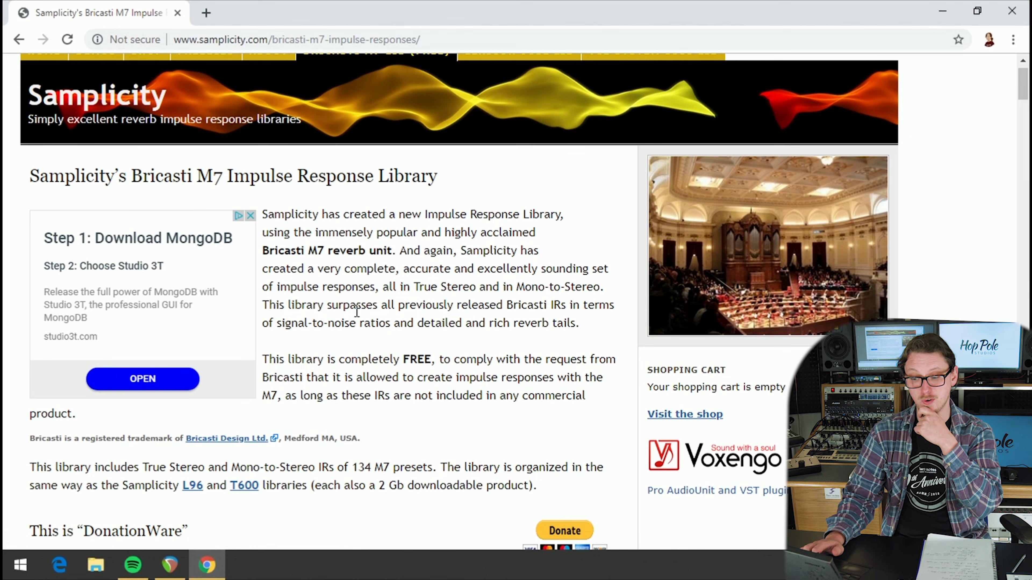
scroll(356, 311, down, 2)
scroll(356, 311, down, 7)
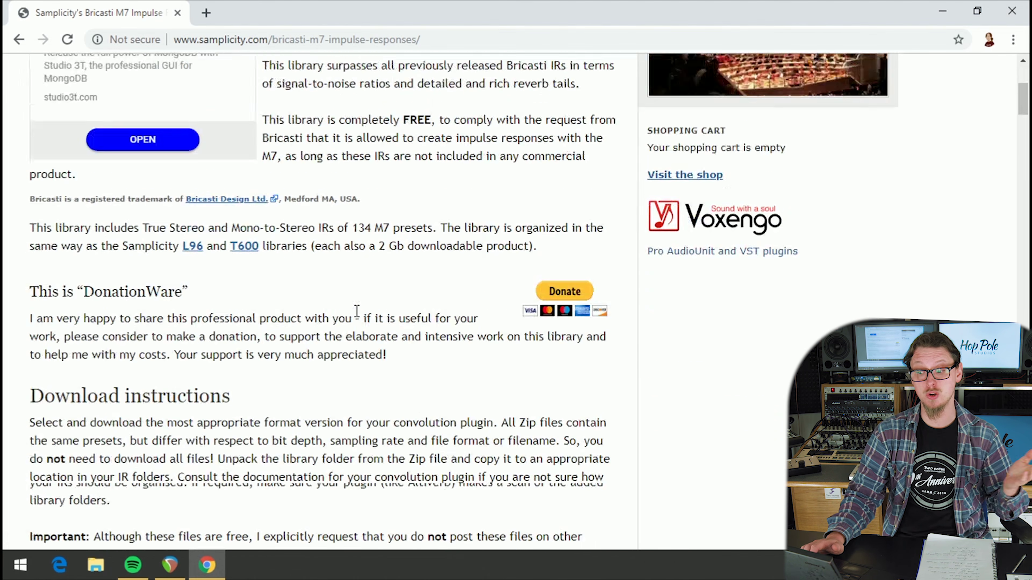
scroll(357, 313, down, 1)
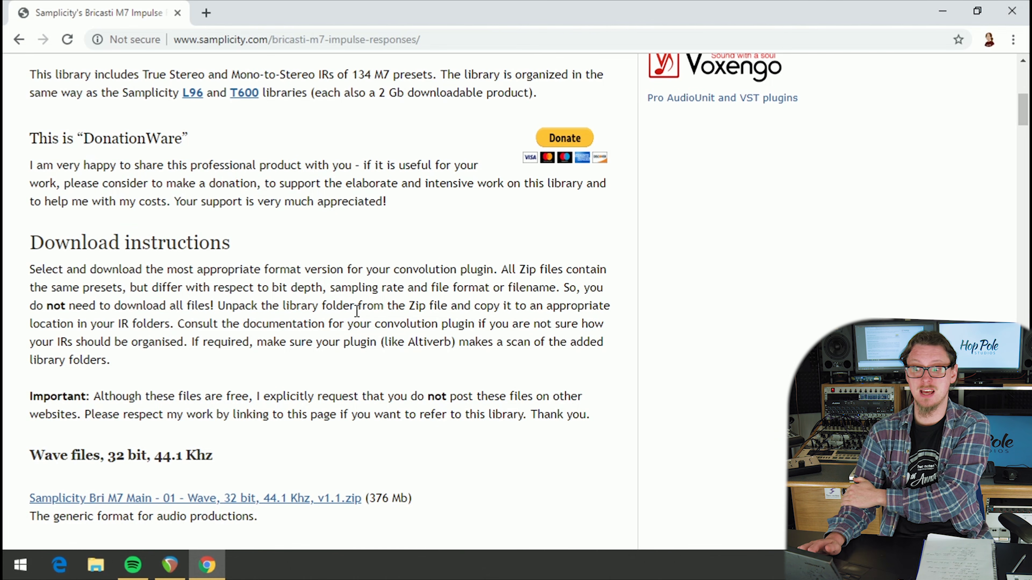
scroll(356, 311, down, 10)
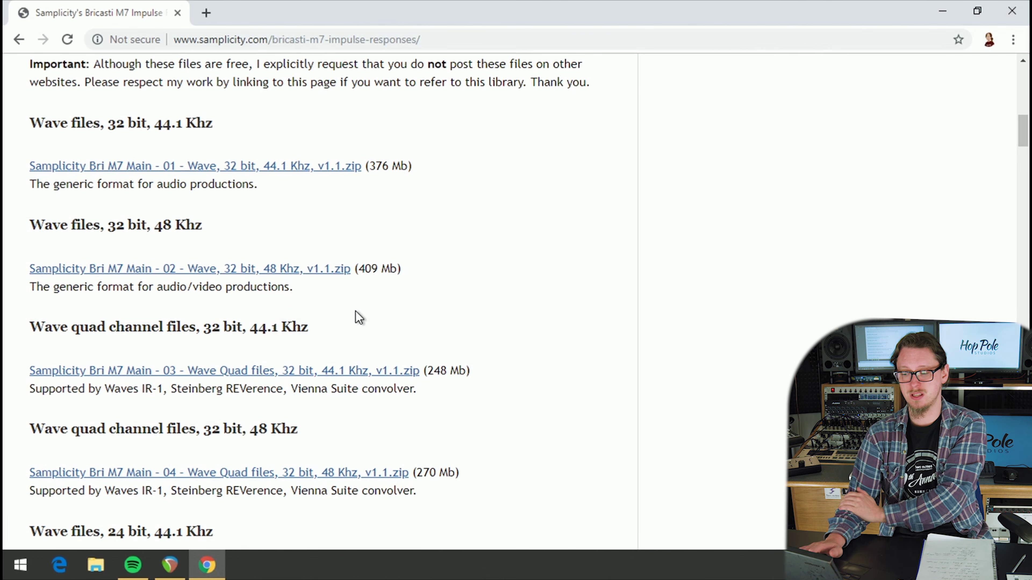
scroll(358, 317, up, 4)
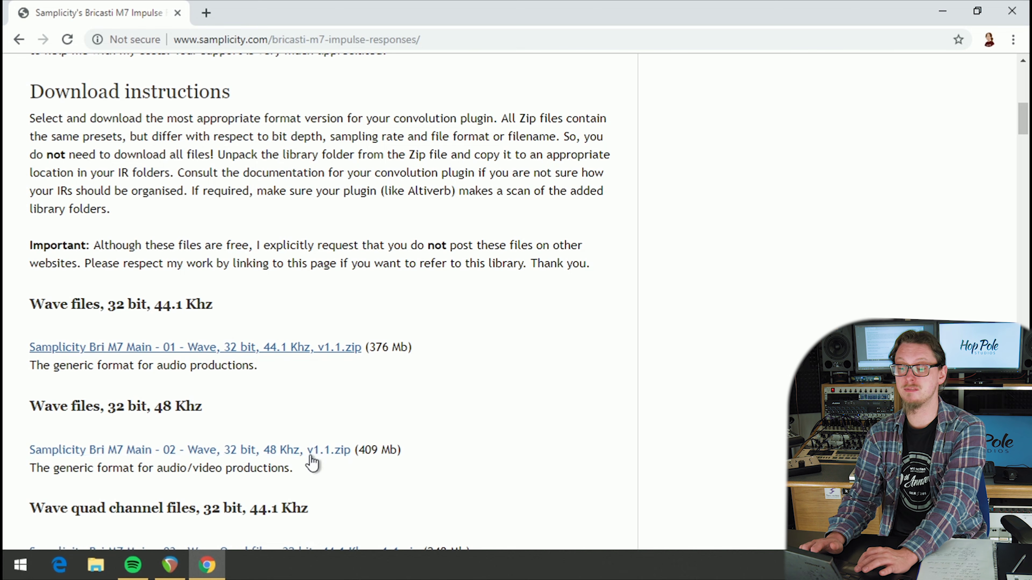
scroll(424, 452, down, 6)
scroll(426, 451, down, 7)
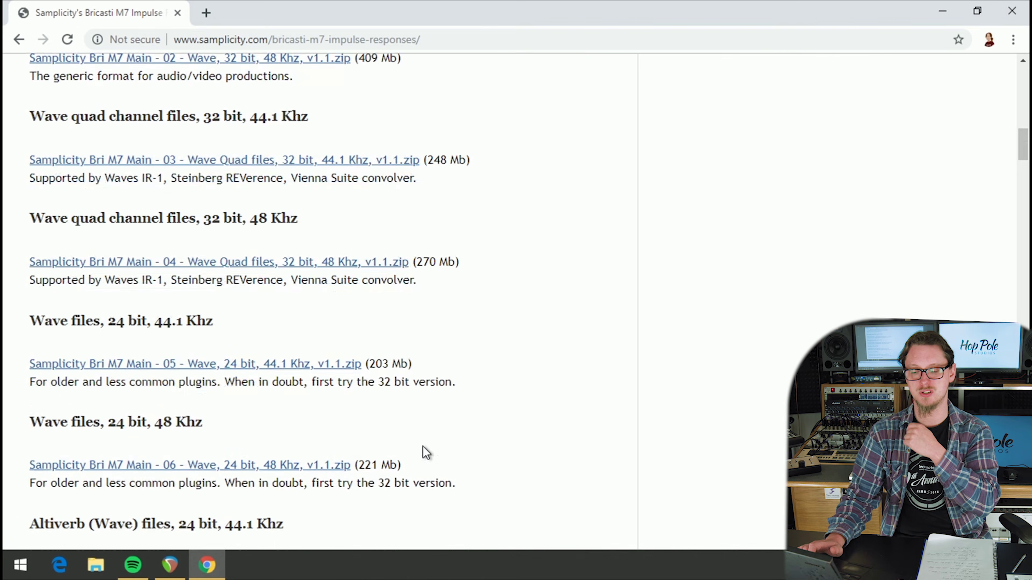
scroll(426, 452, down, 1)
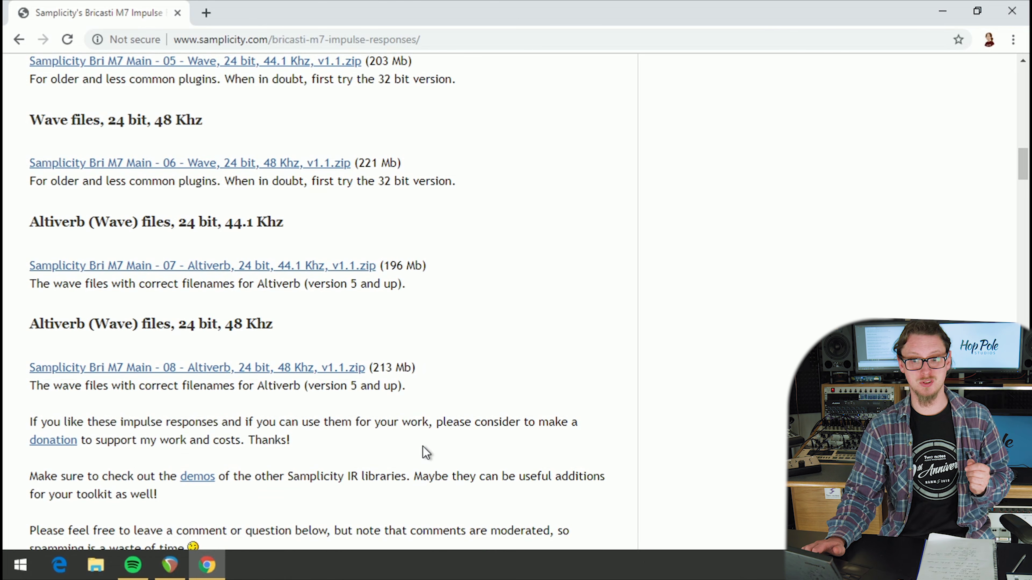
scroll(425, 452, down, 1)
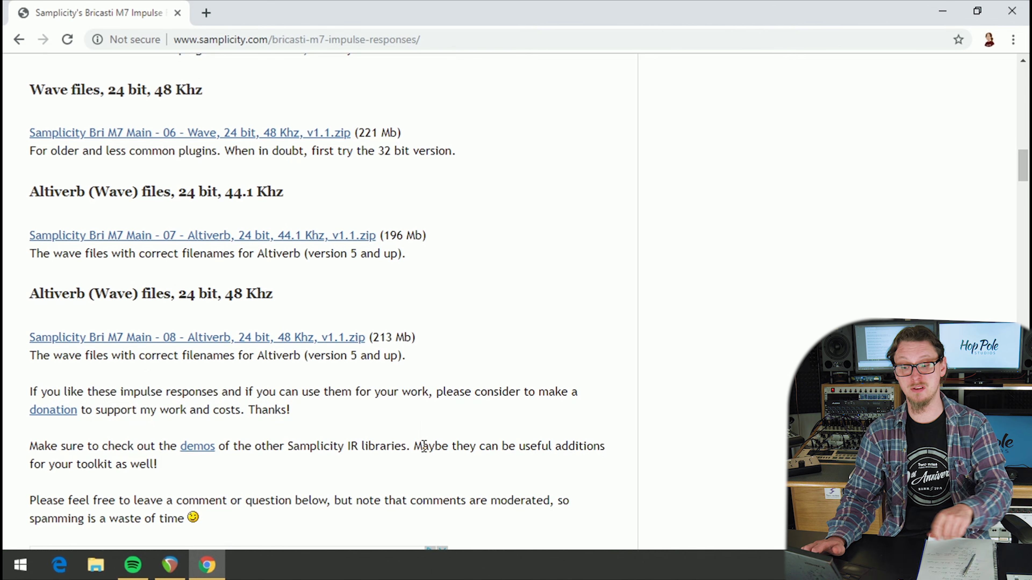
click(933, 10)
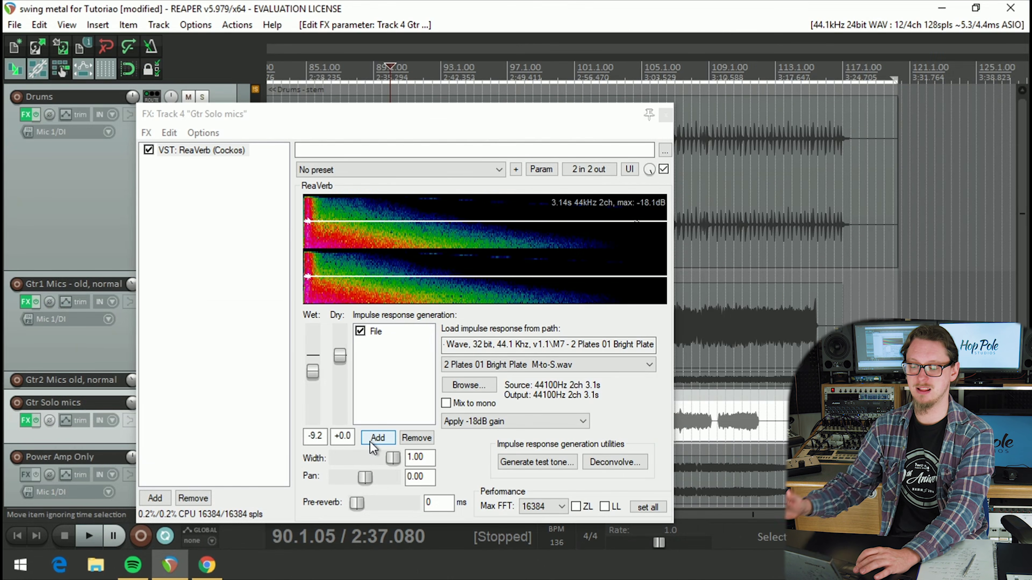
Add a Filter (LP/HP) stage after the impulse file with lowpass 12501 and highpass 216, and audition the solo
click(373, 332)
click(379, 365)
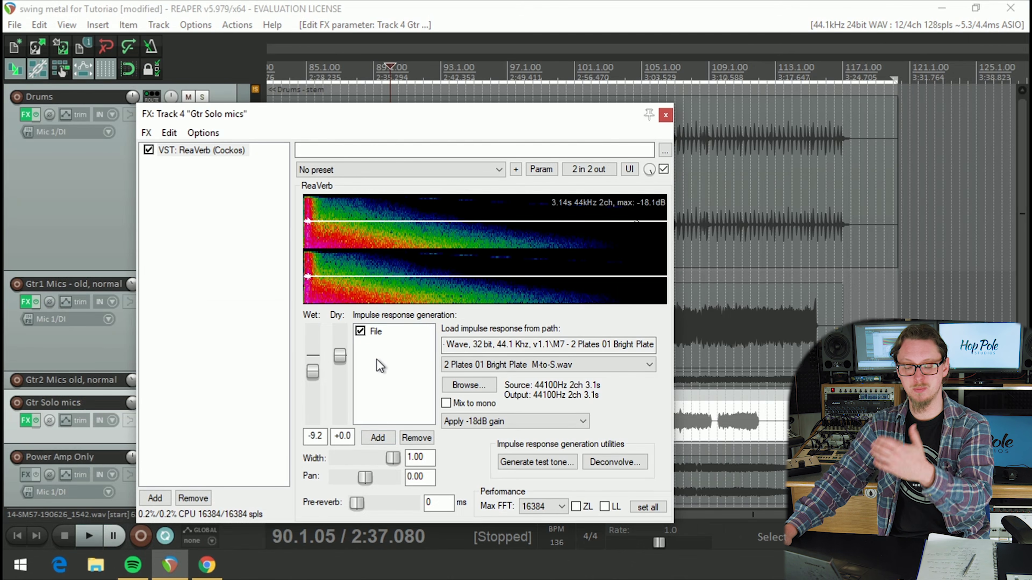
click(375, 439)
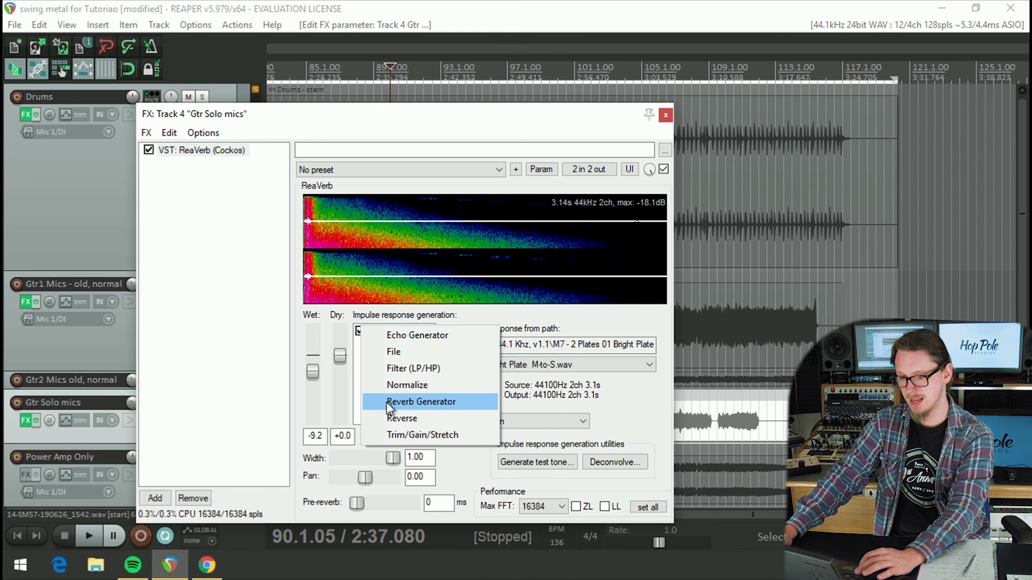
click(384, 374)
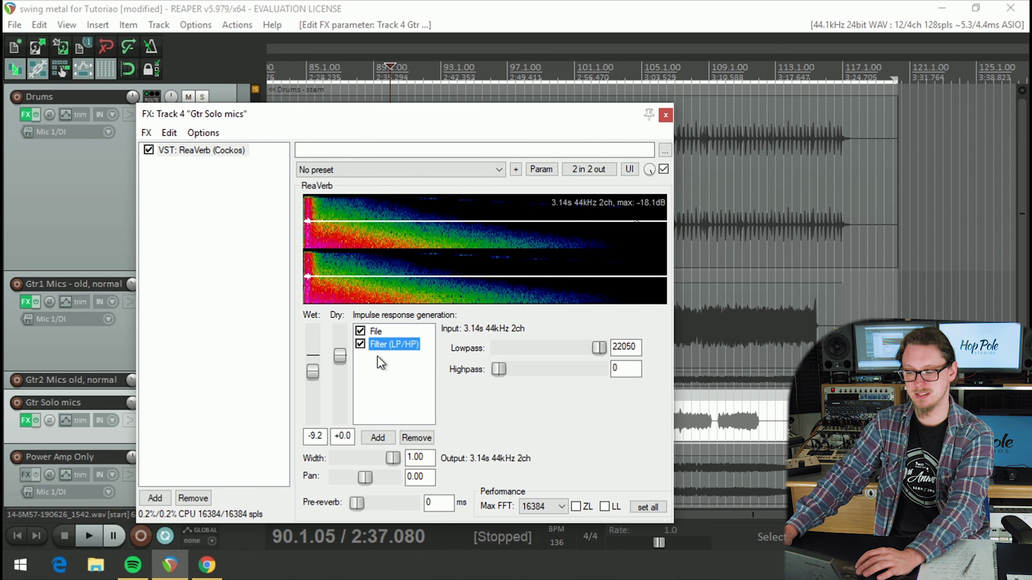
drag(501, 367, 527, 374)
drag(600, 346, 586, 350)
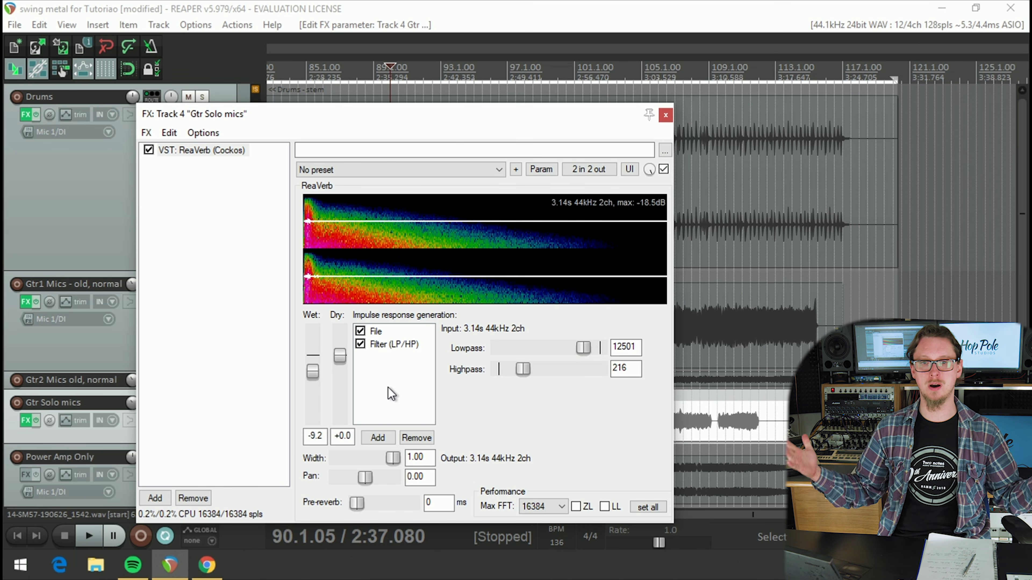
key(space)
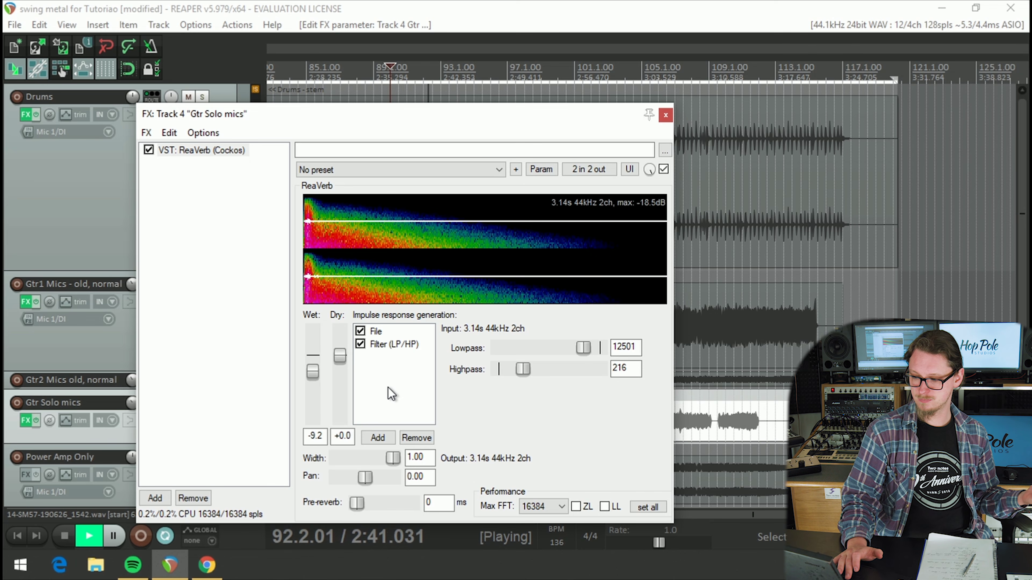
key(space)
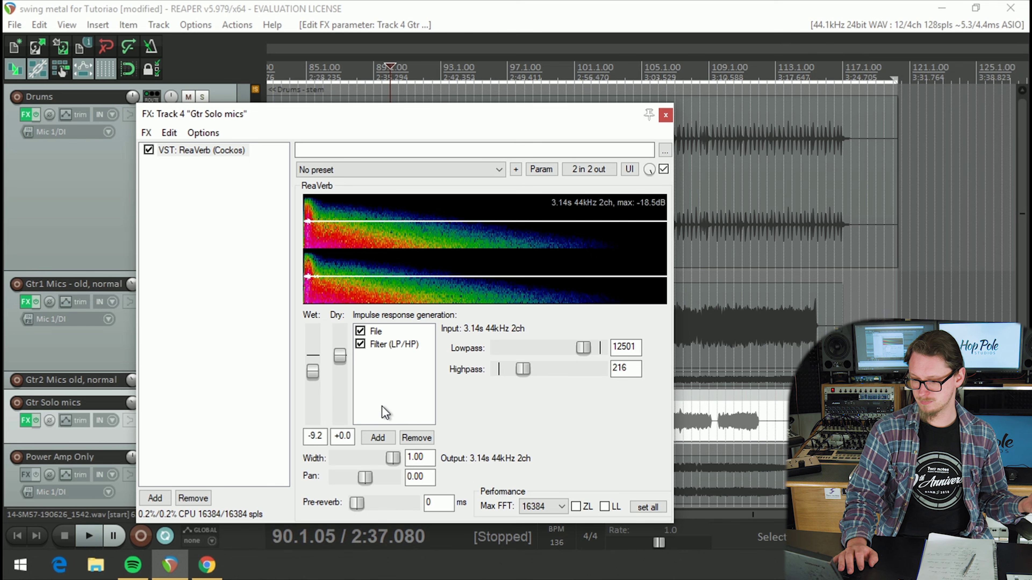
Add a Trim/Gain/Stretch stage to ReaVerb's impulse response chain after the filter
click(377, 439)
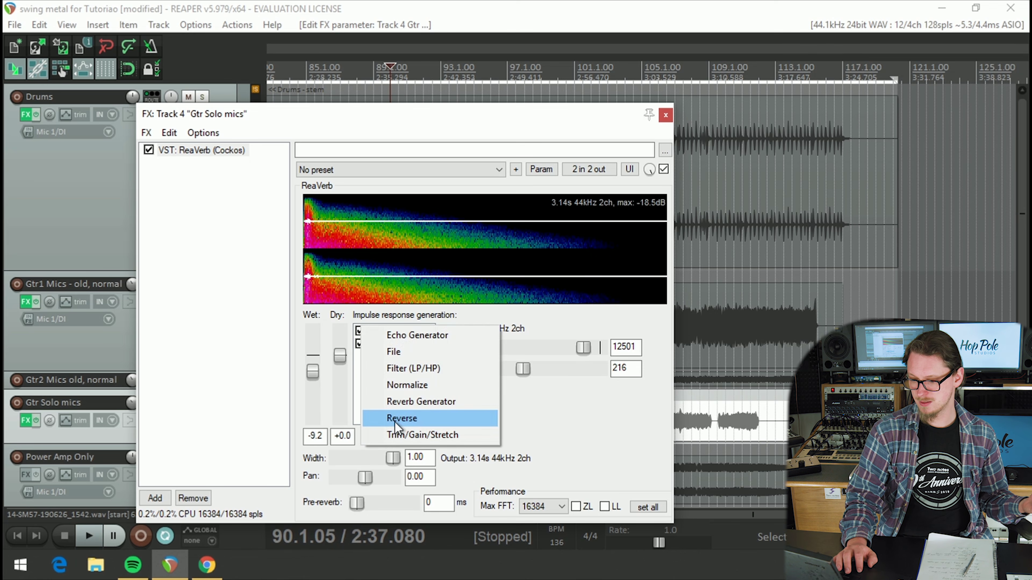
drag(393, 436, 393, 437)
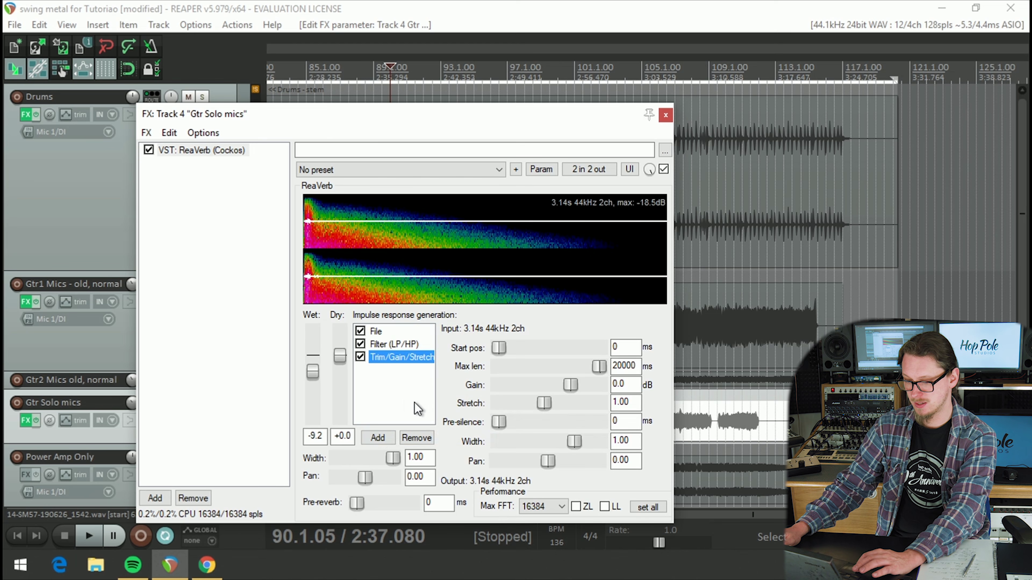
Shorten the Trim/Gain/Stretch stage's maximum length to 1369 ms and audition the guitar solo
drag(600, 368, 541, 368)
click(384, 405)
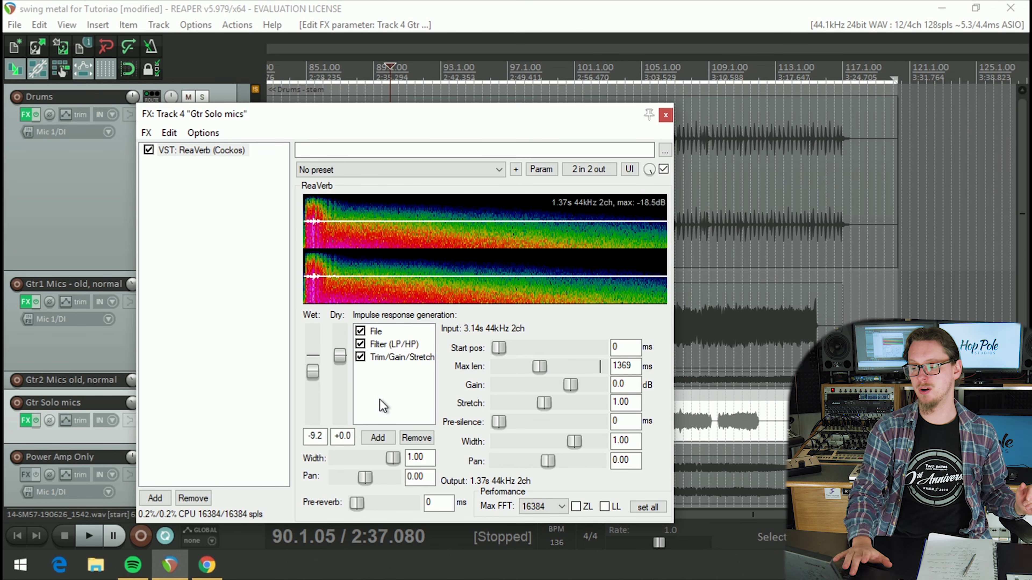
key(space)
key(space)
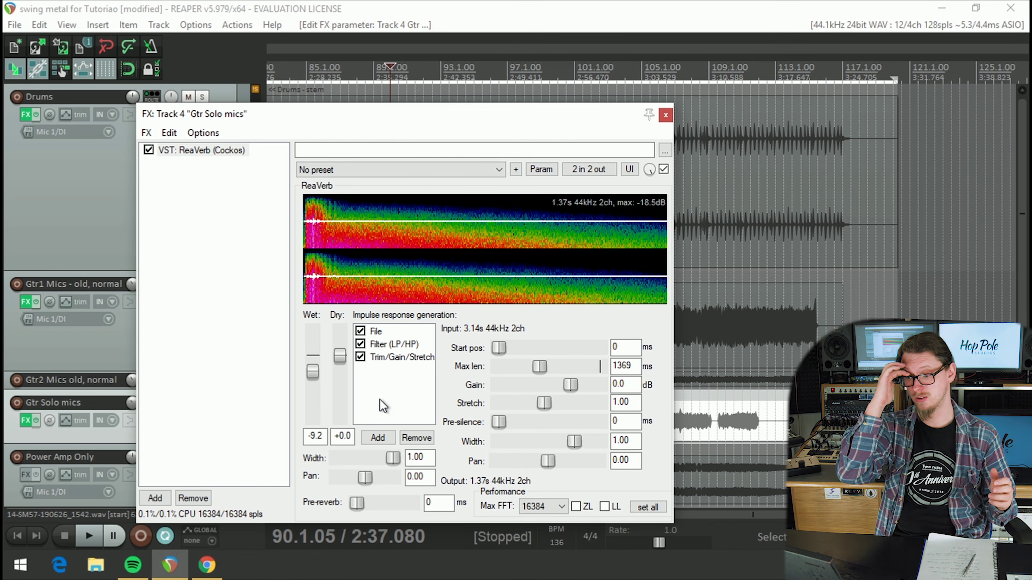
key(space)
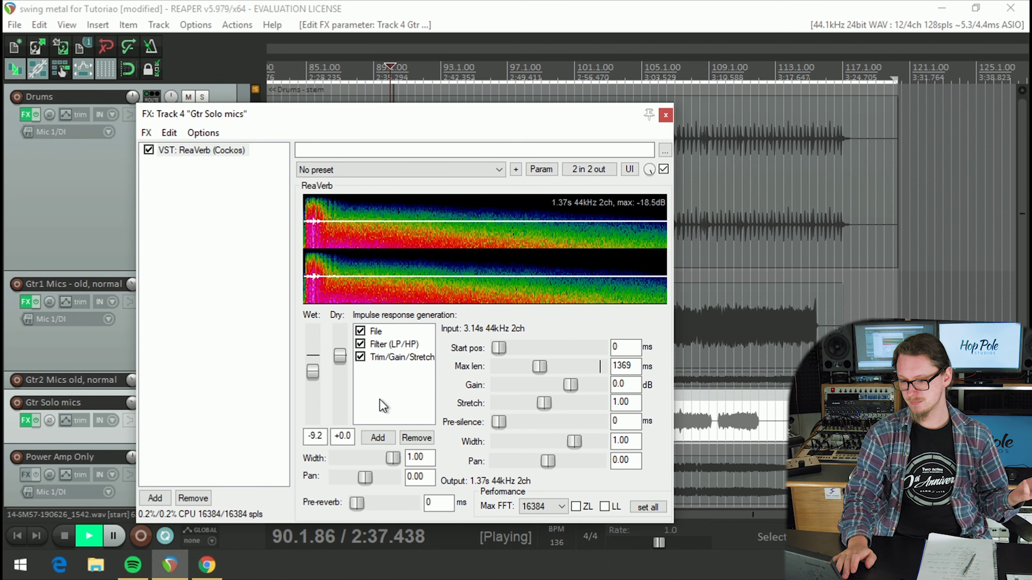
key(space)
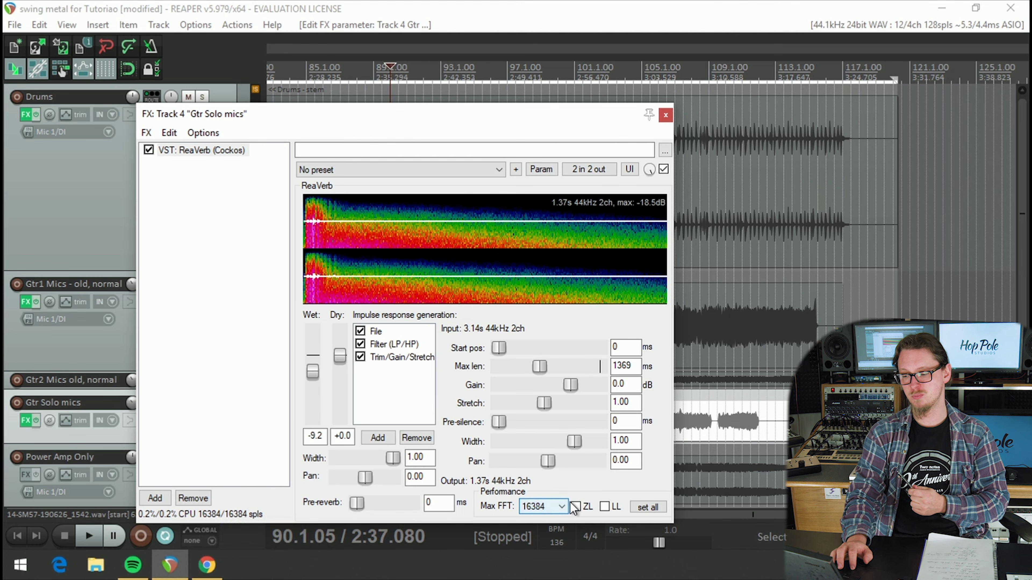
Check ReaVerb's available Max FFT sizes, keep 16384, and enable the ZL performance option
click(539, 502)
click(502, 504)
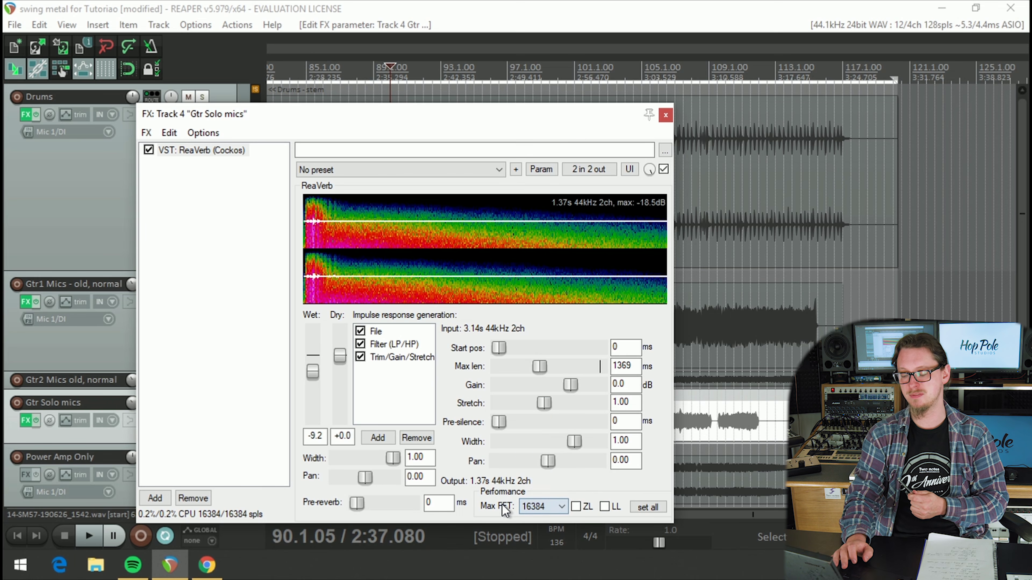
click(535, 510)
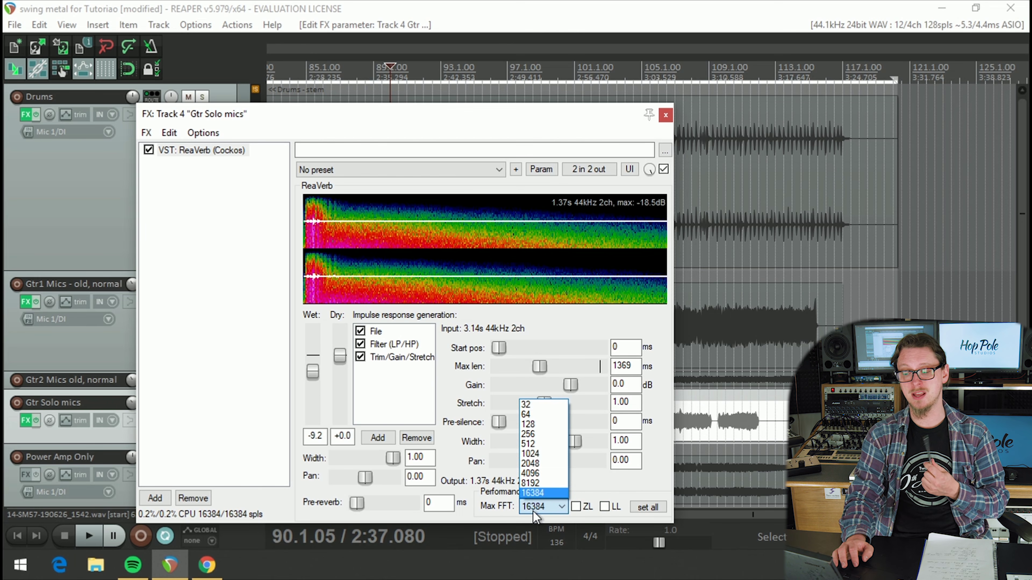
click(533, 511)
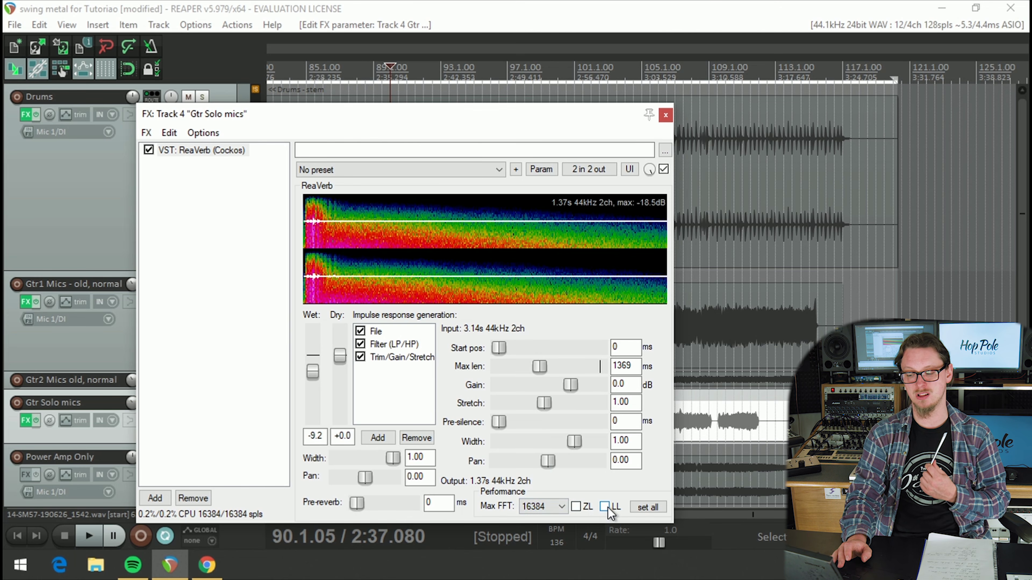
click(576, 506)
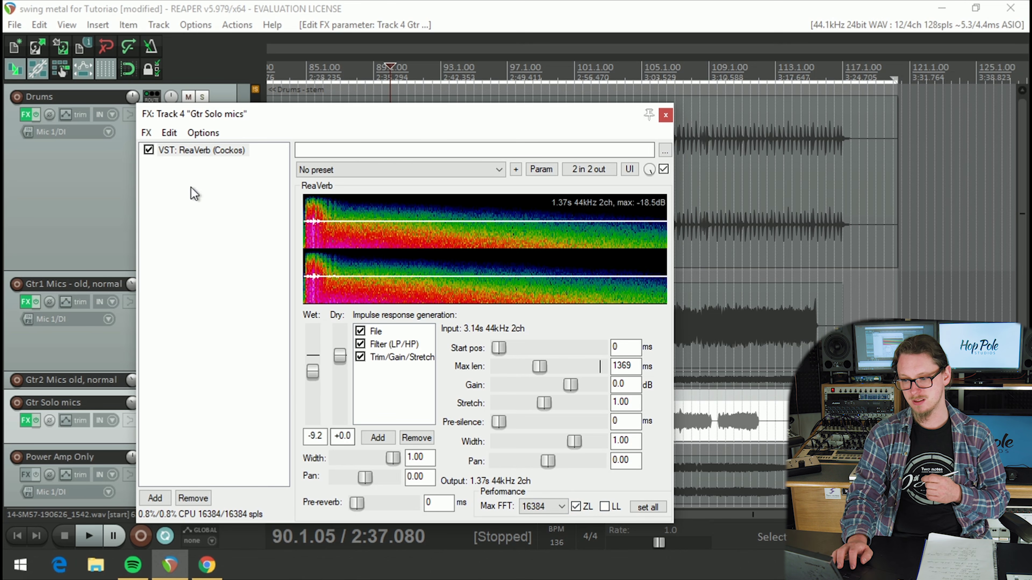
Toggle ReaVerb's bypass on and off, and reload the effect by taking it offline and bringing it back online
click(150, 150)
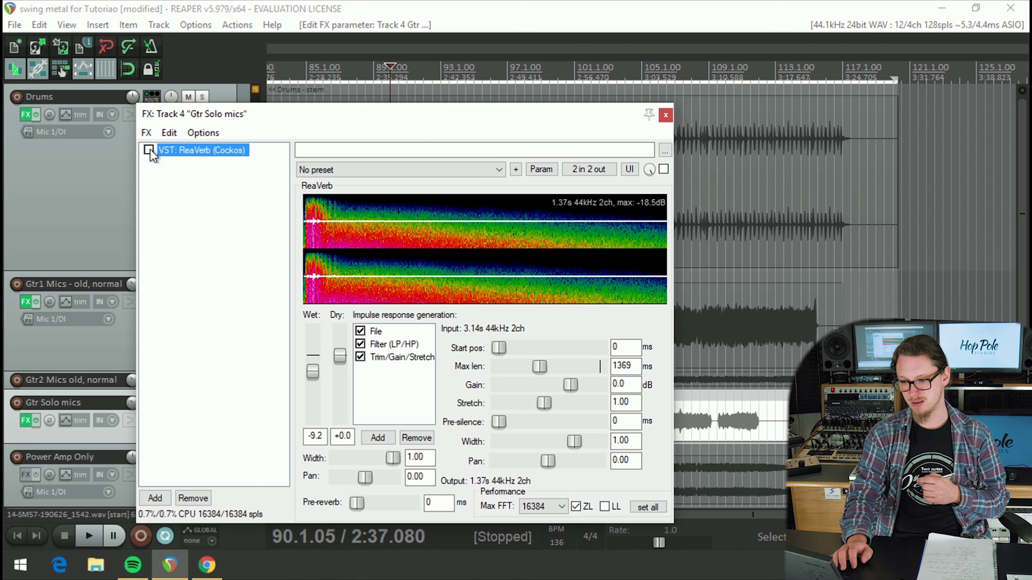
click(149, 150)
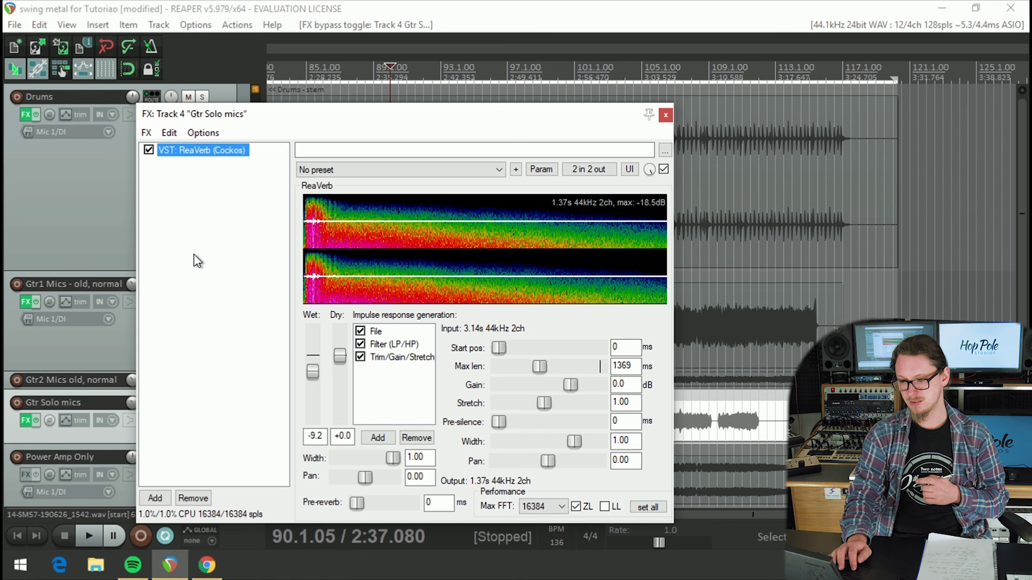
right_click(208, 151)
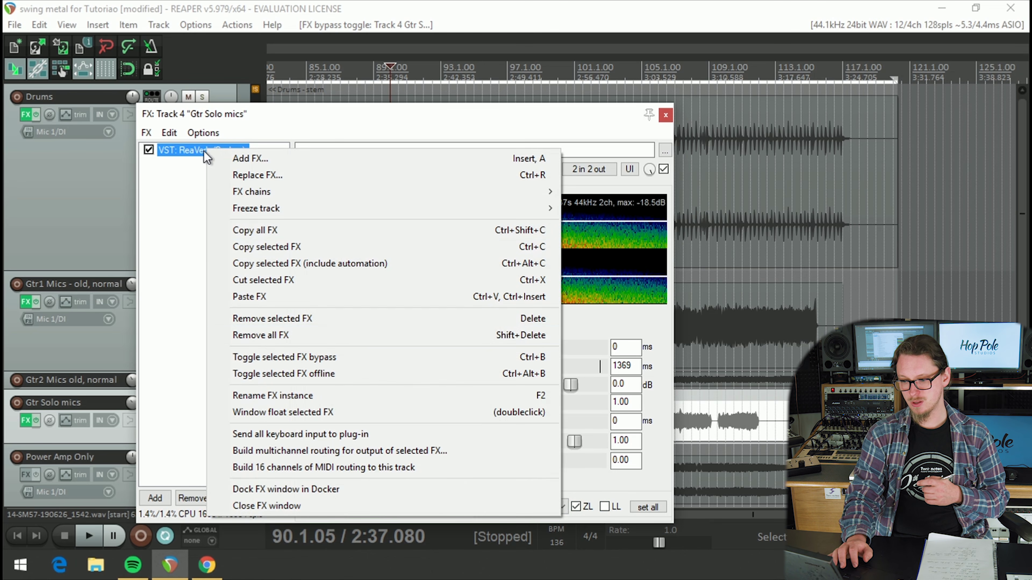
click(282, 376)
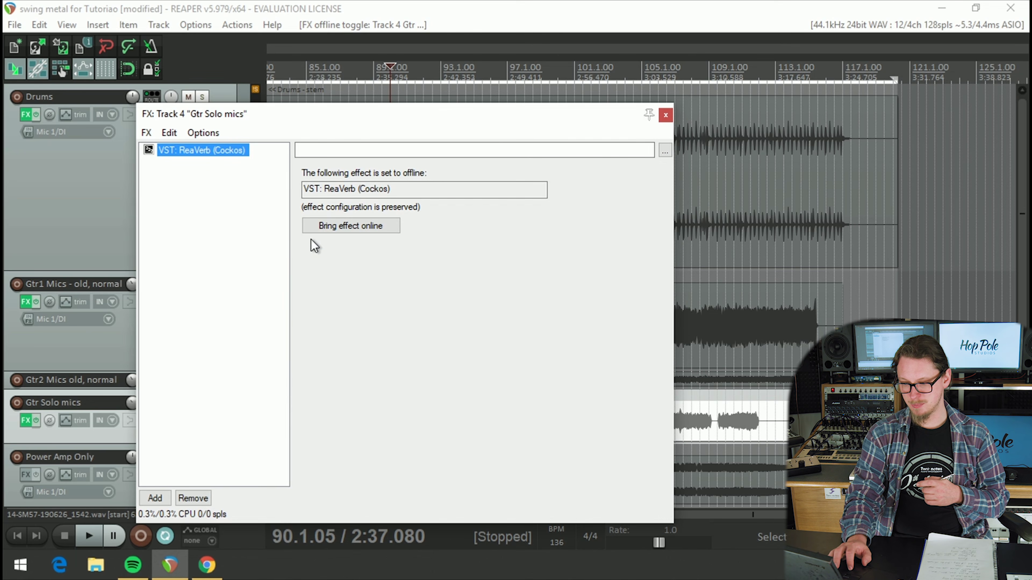
click(334, 228)
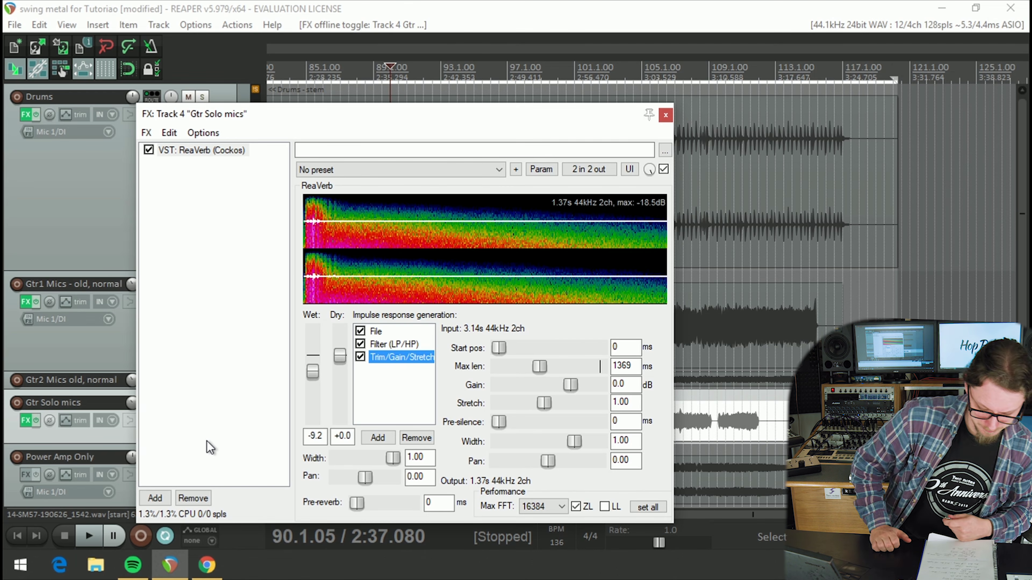
Remove ReaVerb from the Gtr Solo mics track and turn off the track's solo
click(180, 151)
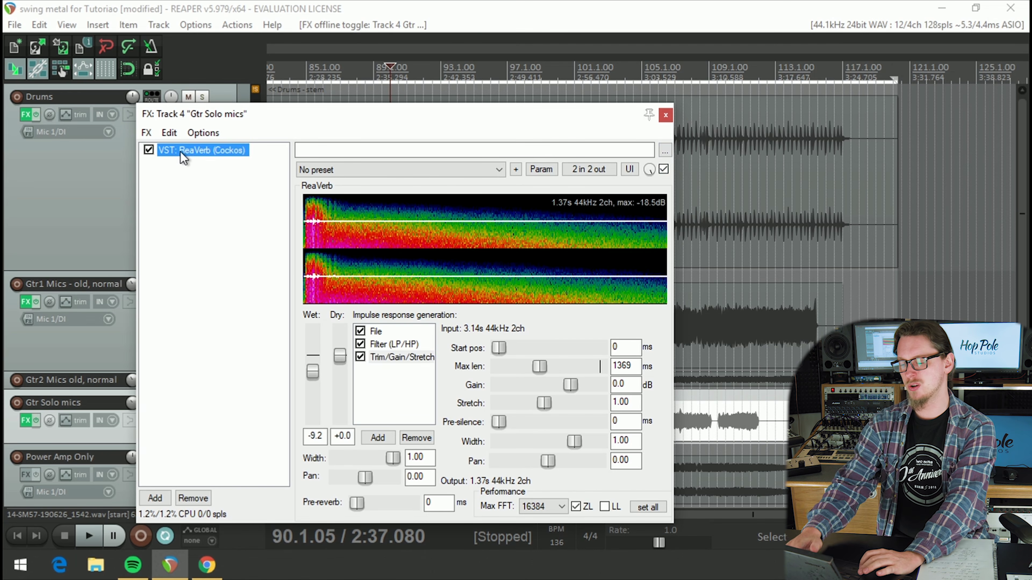
key(Delete)
click(666, 115)
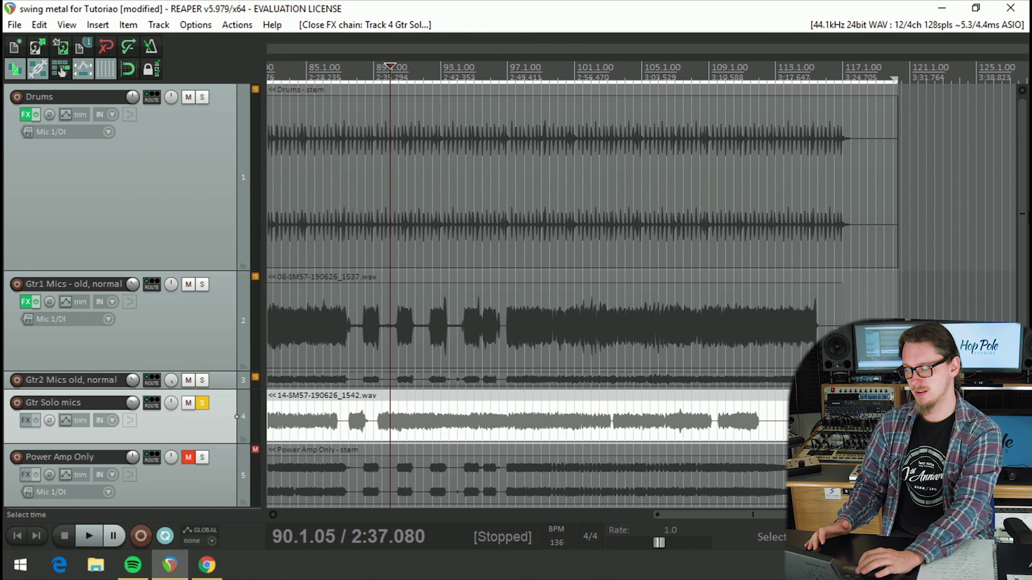
scroll(1023, 203, down, 2)
scroll(517, 296, down, 3)
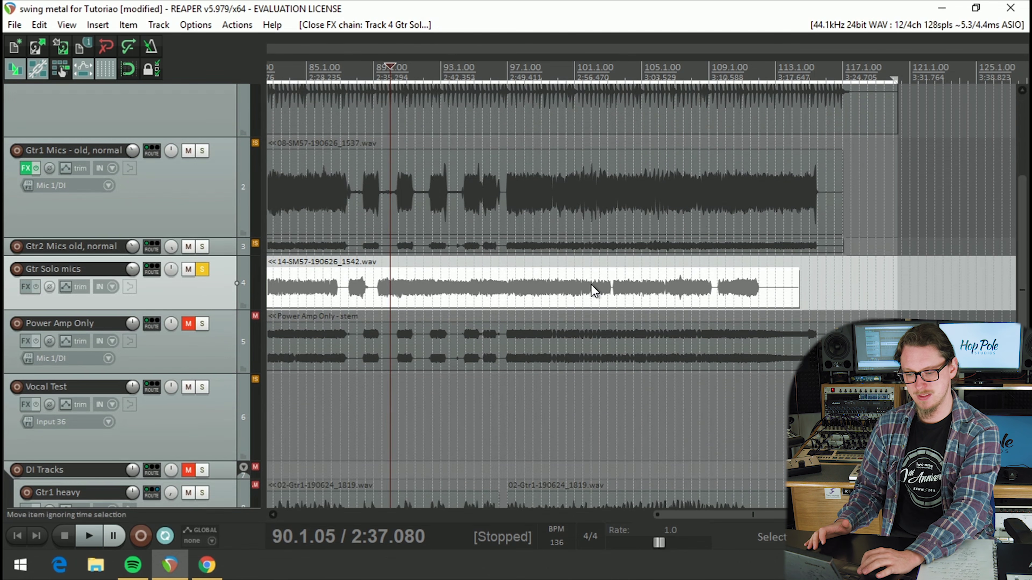
click(202, 269)
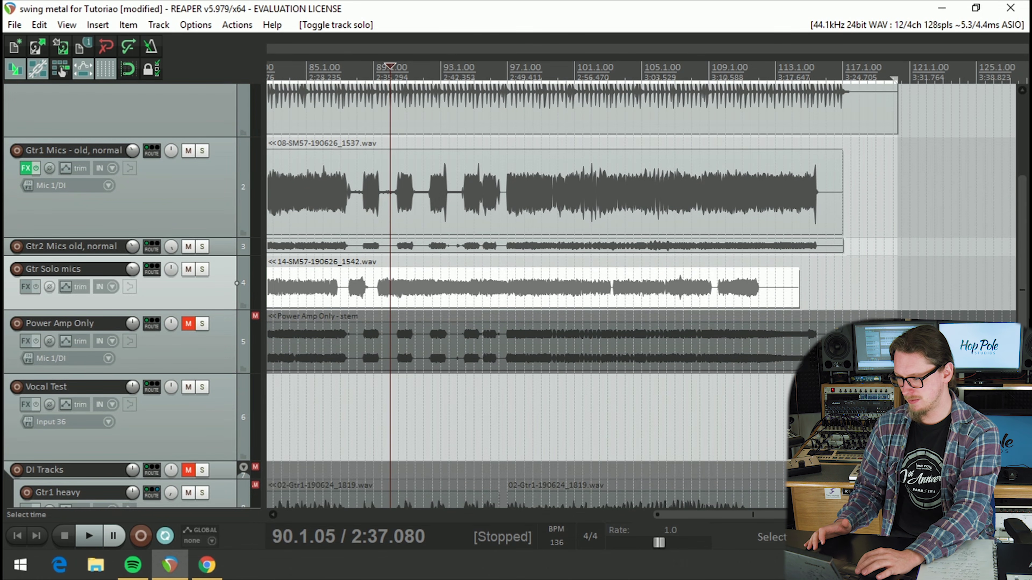
Solo the Gtr1 heavy track inside the DI Tracks folder
scroll(210, 277, down, 2)
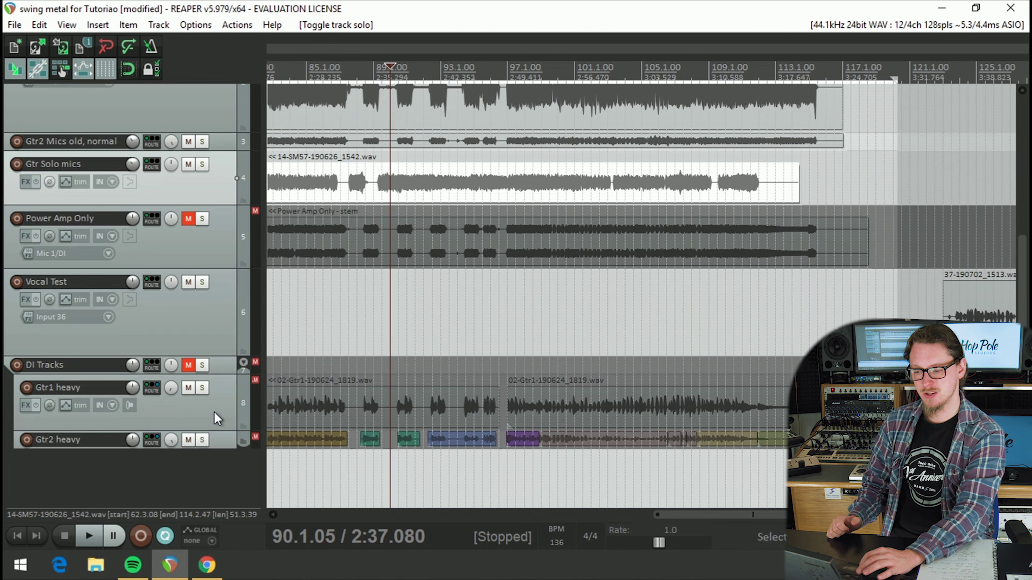
click(201, 388)
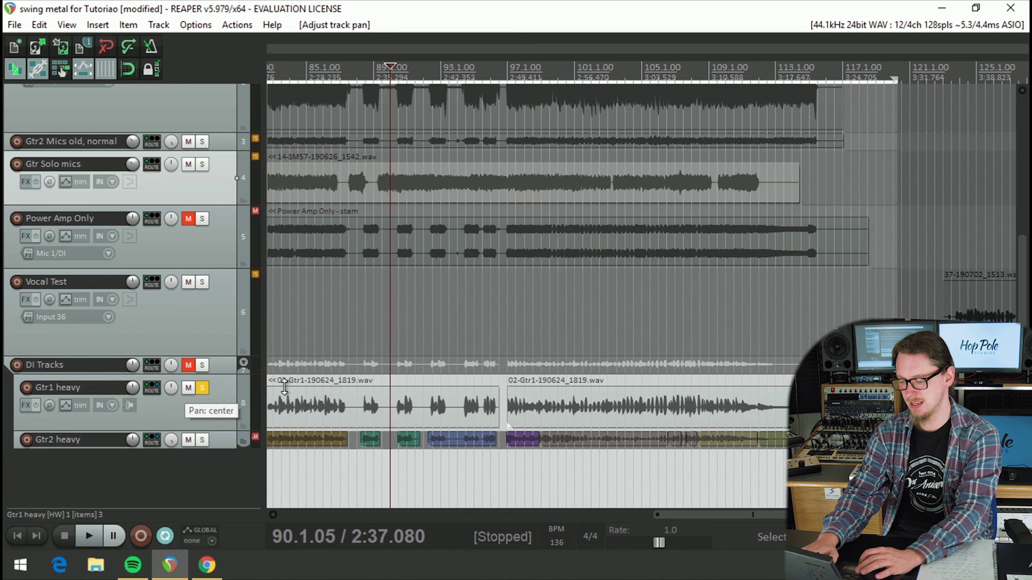
scroll(491, 271, down, 5)
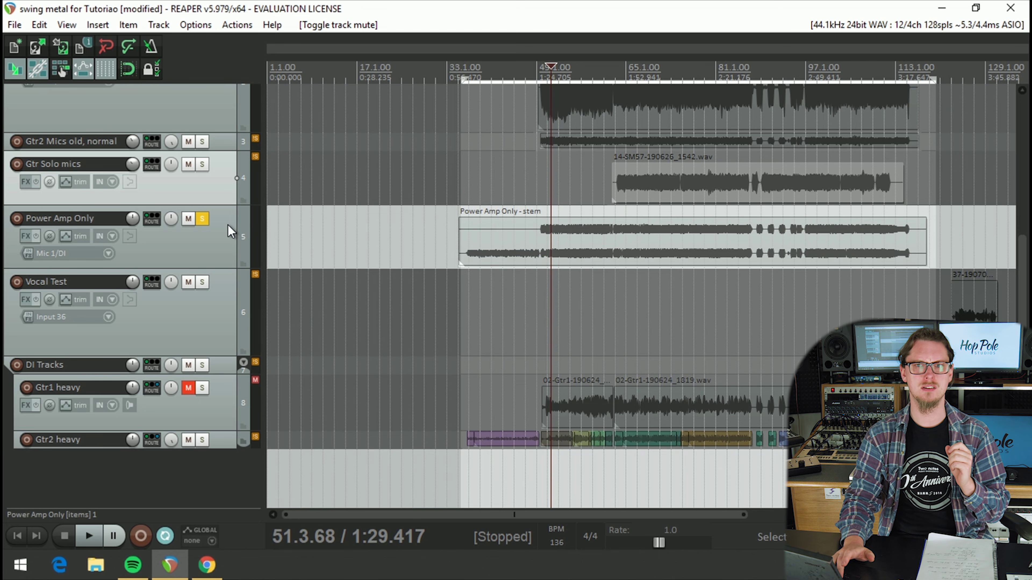
Audition the soloed Power Amp Only track and lower its volume during playback
key(space)
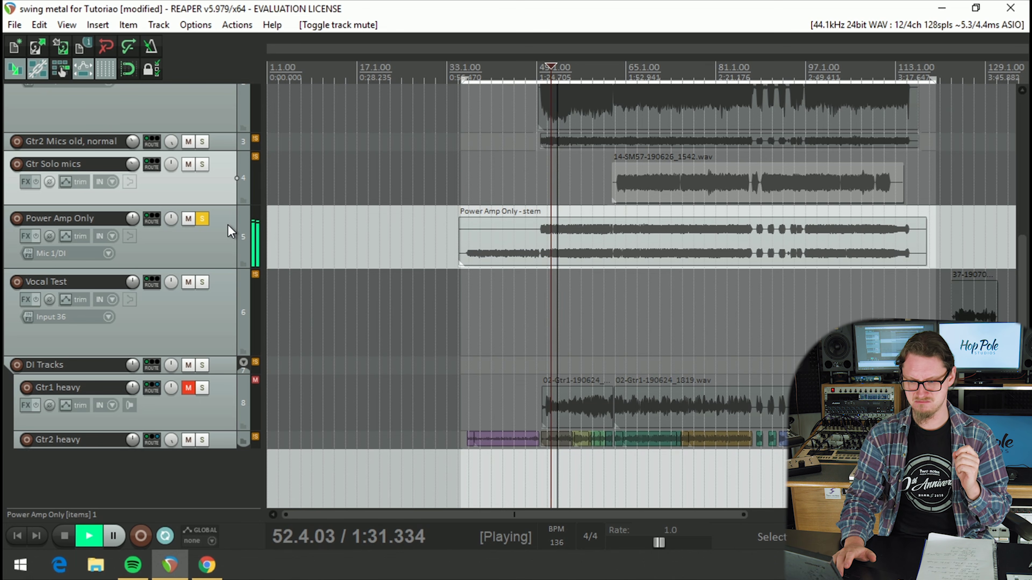
mouse_move(134, 218)
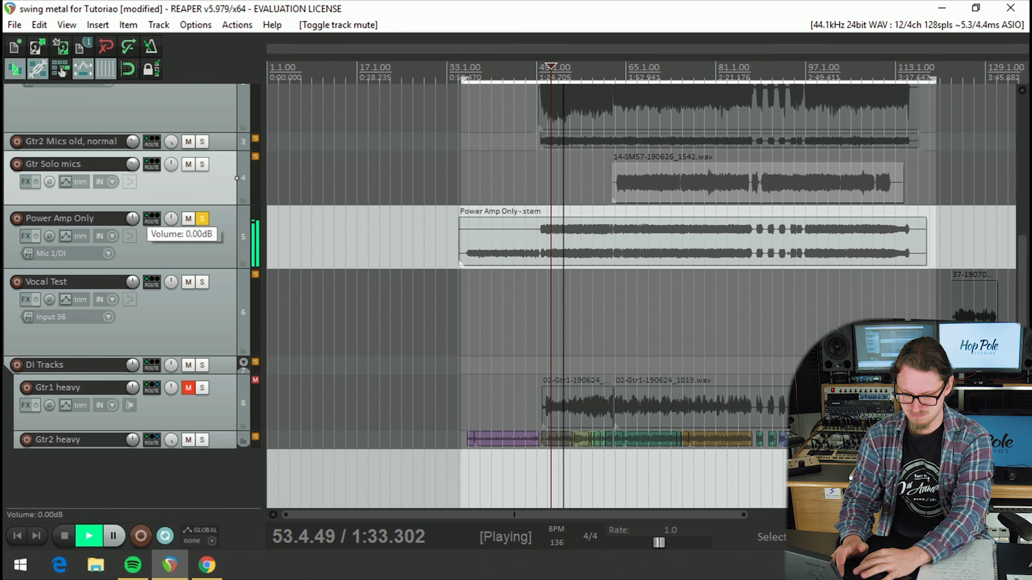
drag(132, 218, 132, 236)
key(space)
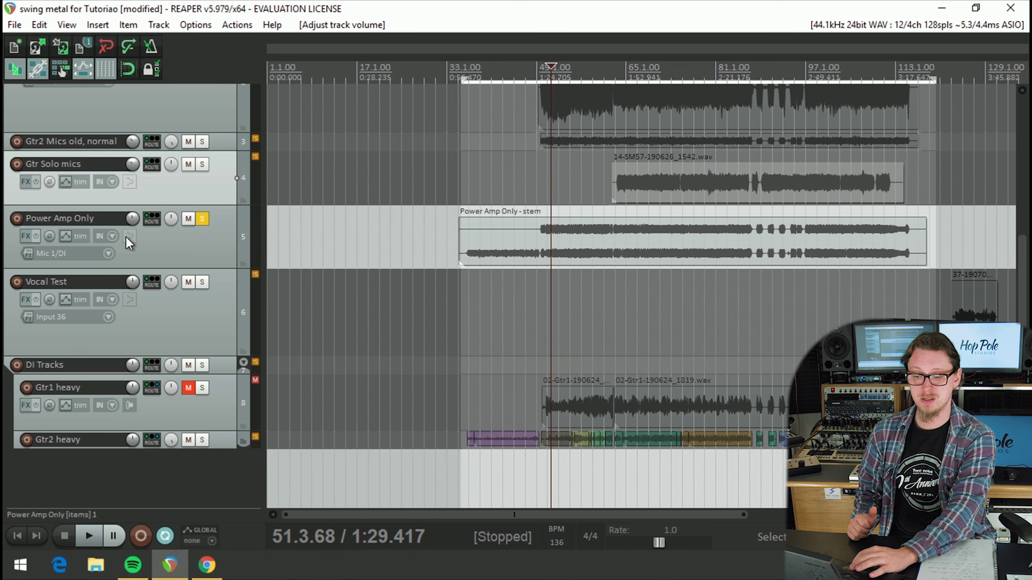
Add ReaVerb to the Power Amp Only track with the dry level at -inf and the wet level at -9.4
click(29, 236)
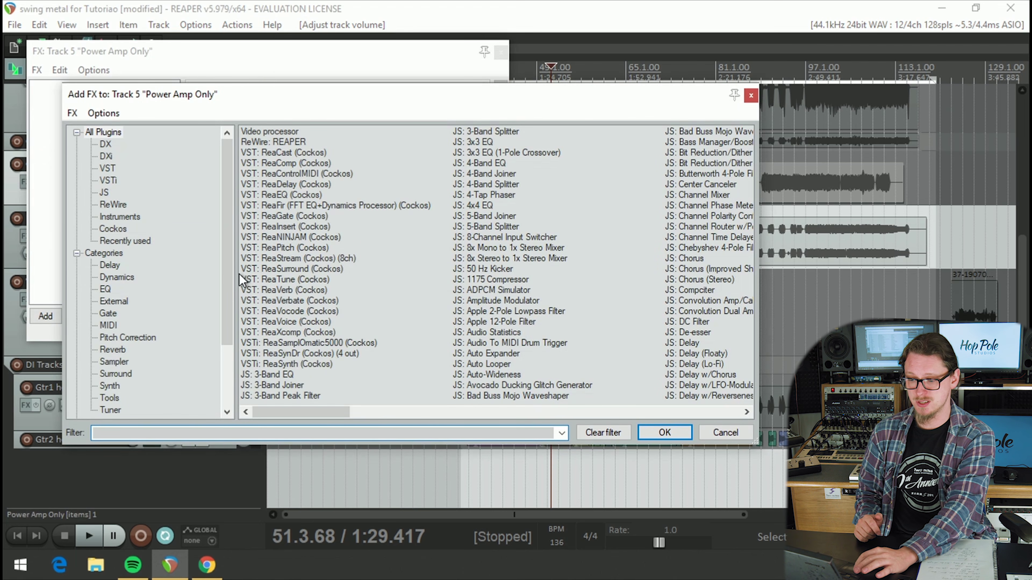
double_click(250, 290)
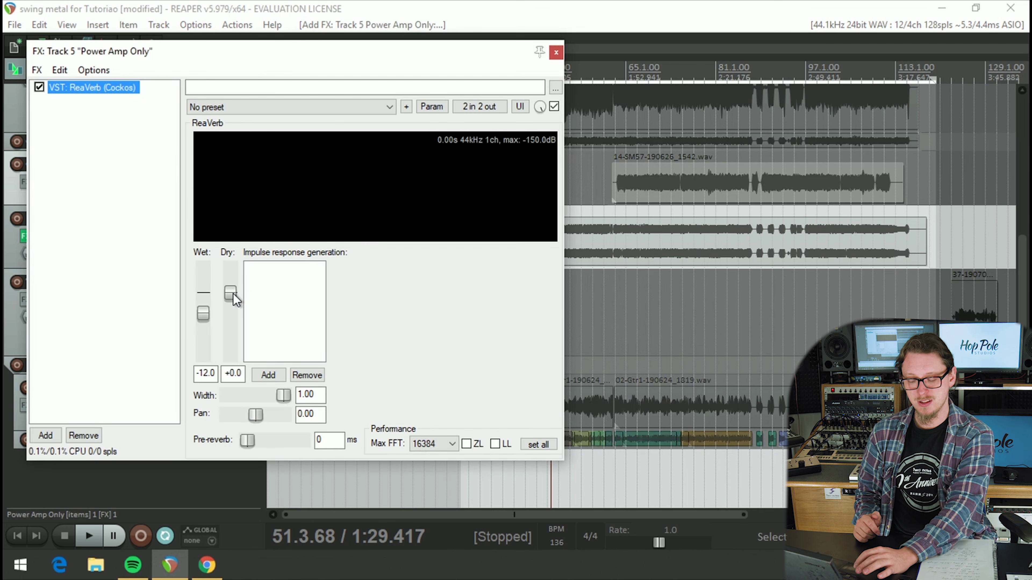
drag(233, 293, 233, 358)
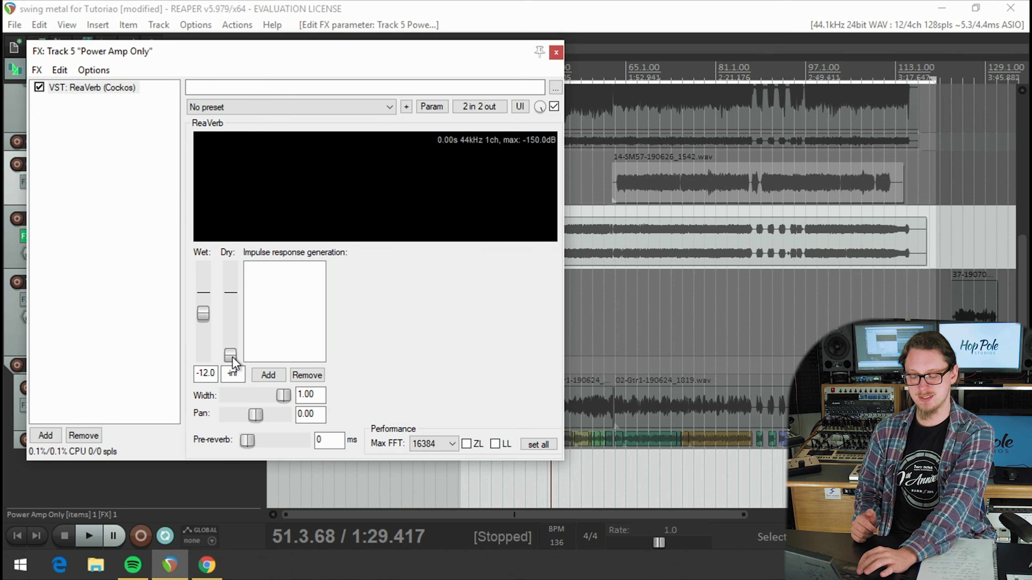
double_click(202, 319)
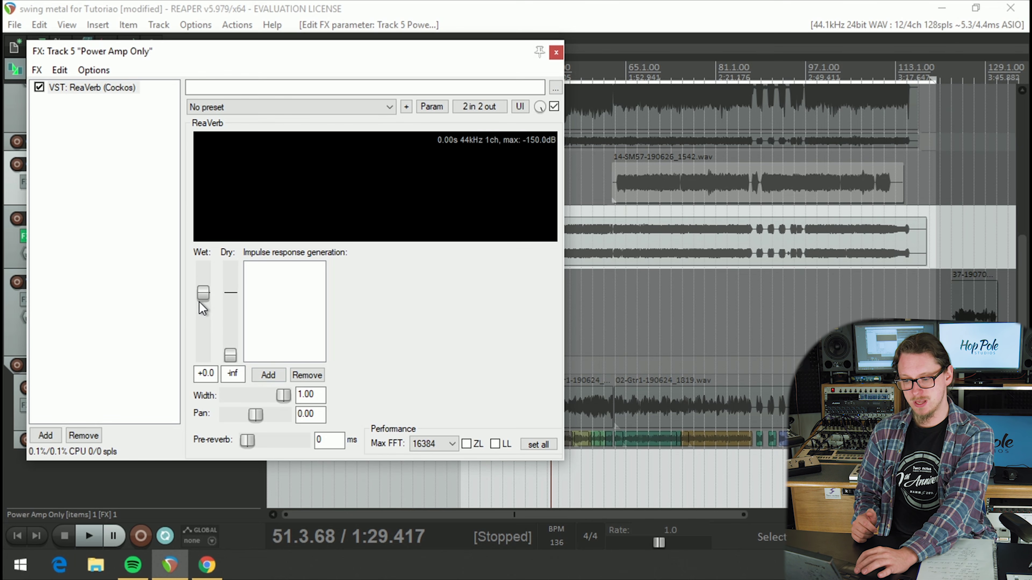
drag(202, 309, 205, 321)
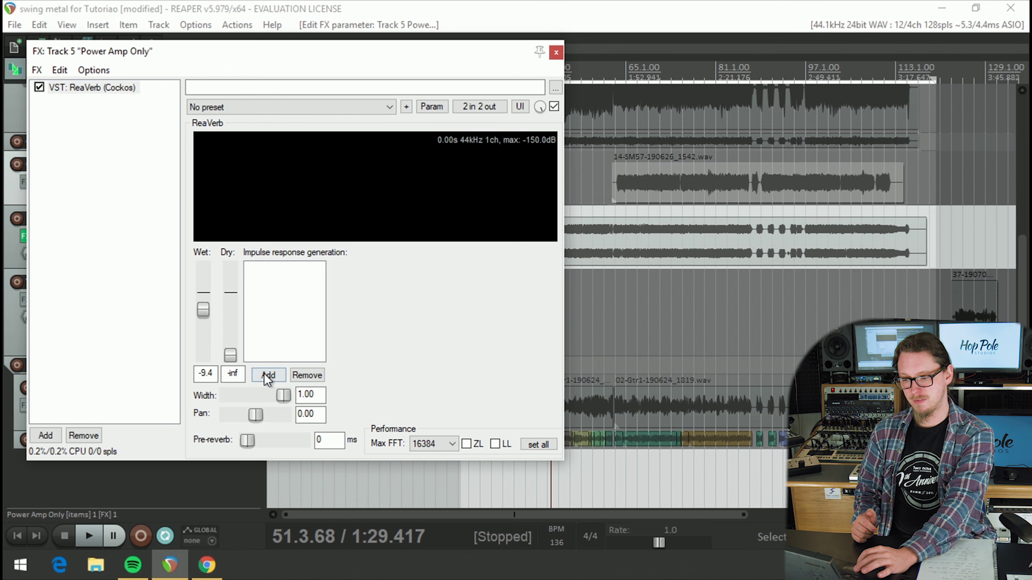
Add a File generator to ReaVerb and browse up to the IR Files folder for cabinet impulse responses
click(267, 375)
click(281, 411)
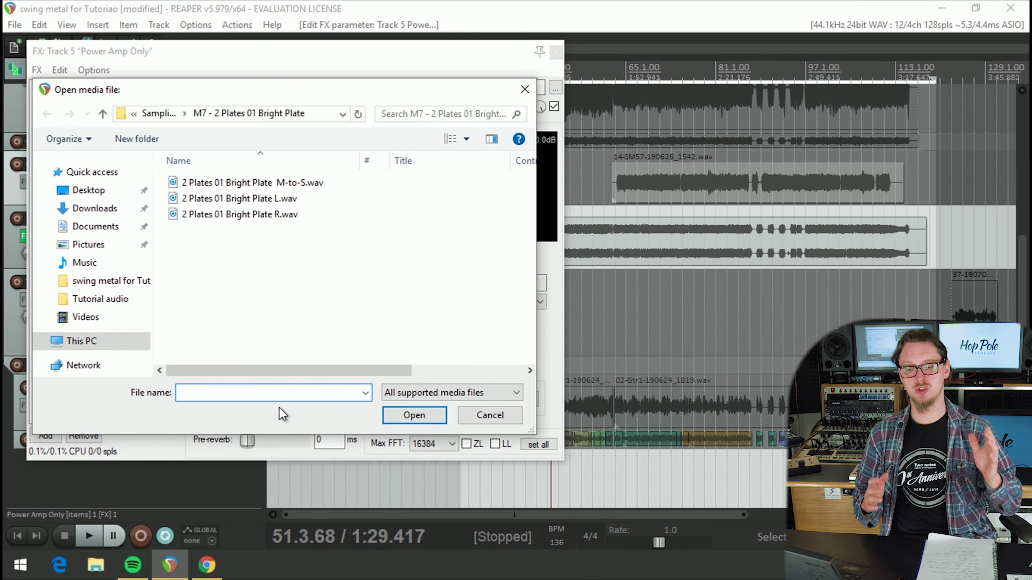
click(160, 115)
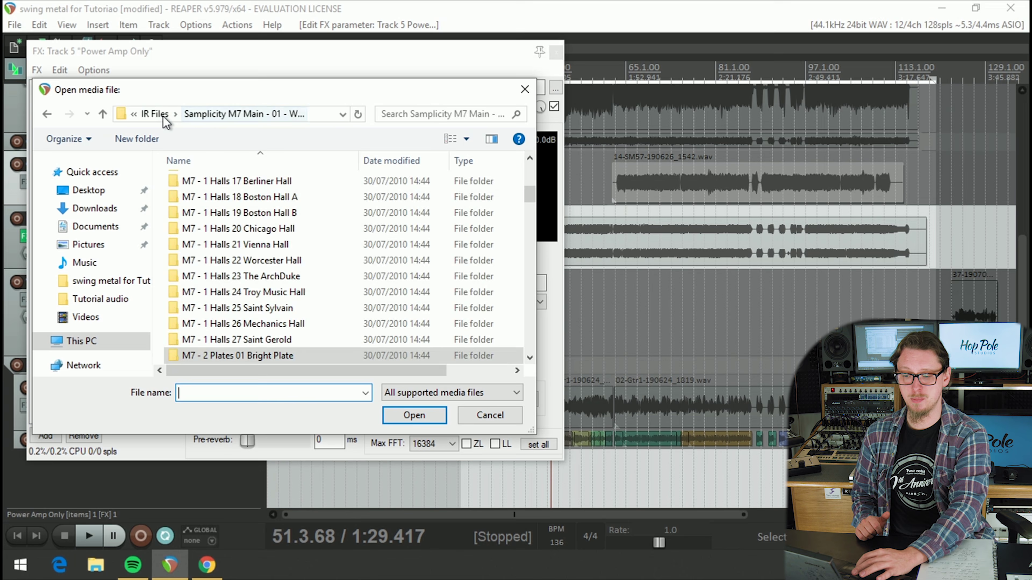
click(162, 114)
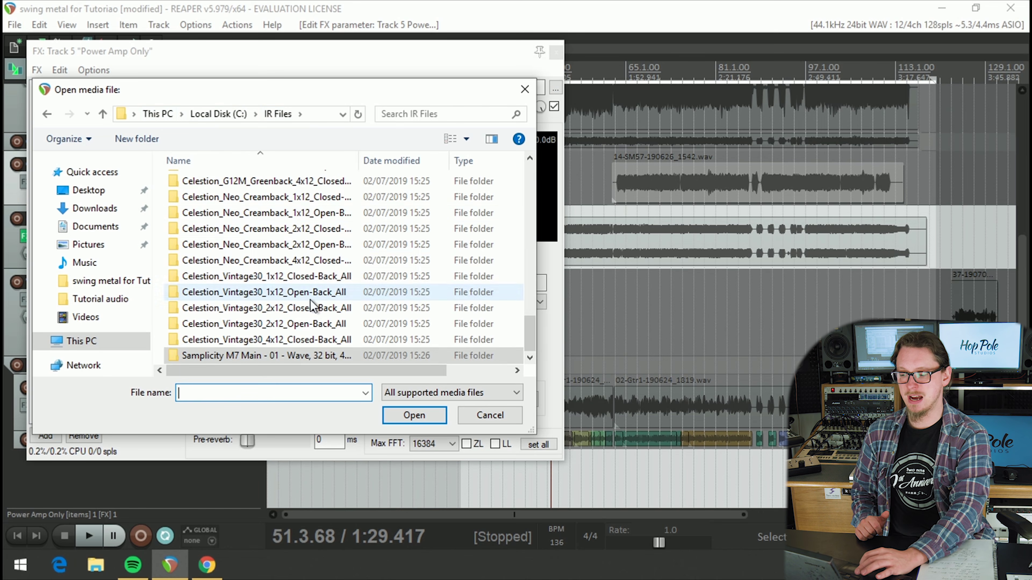
drag(530, 331, 566, 334)
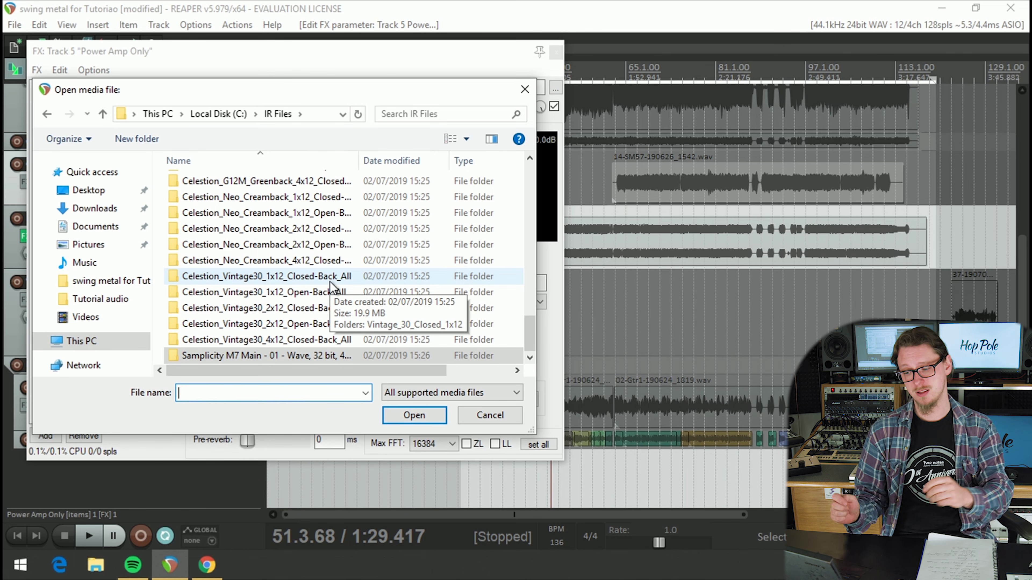
Browse into Celestion_Vintage30_4x12_Closed-Back_All, then Vintage_30_Closed_4x12, 44.1 kHz and the 500 ms folder
click(260, 337)
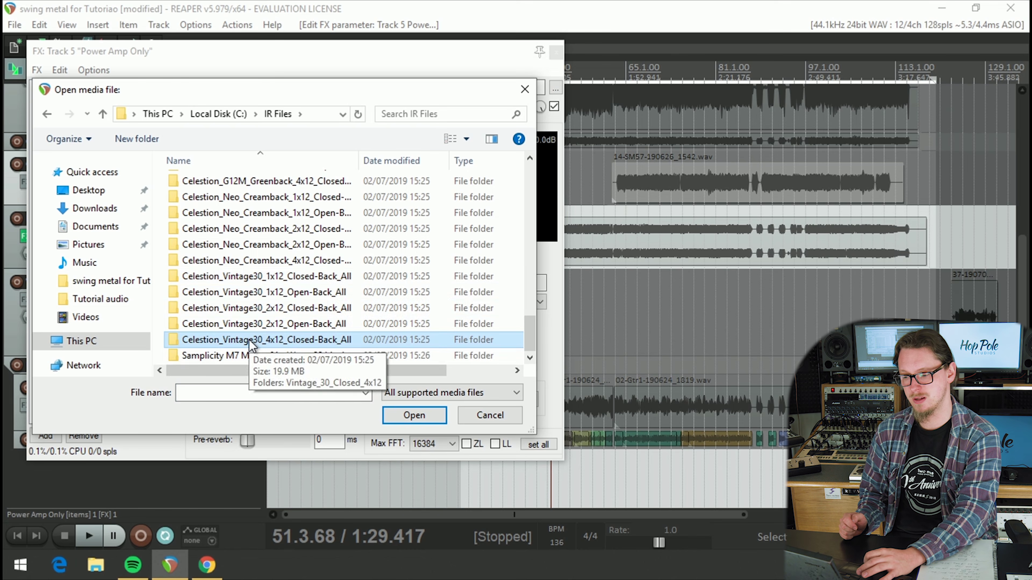
double_click(250, 339)
click(219, 185)
double_click(219, 185)
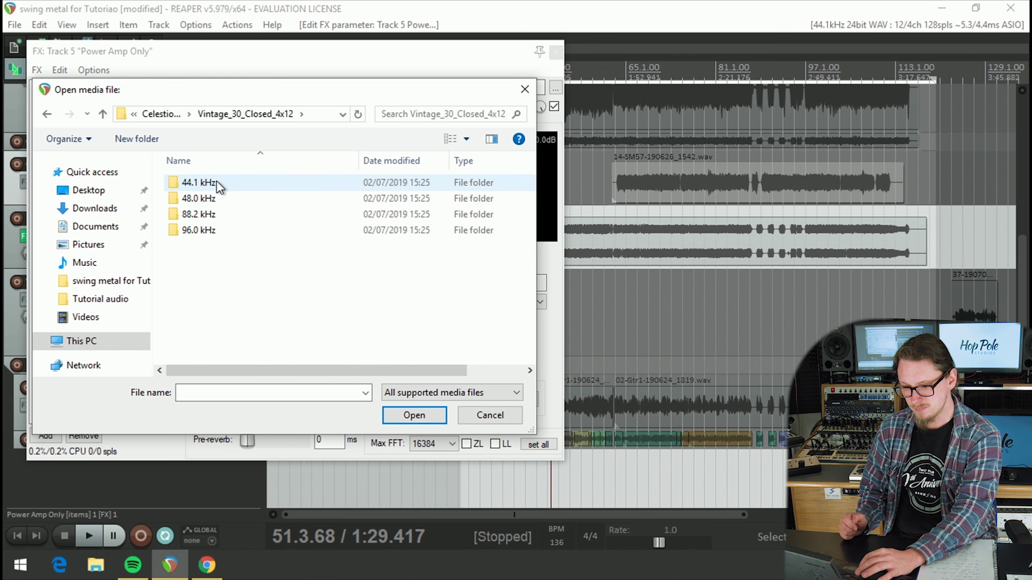
double_click(201, 186)
double_click(203, 198)
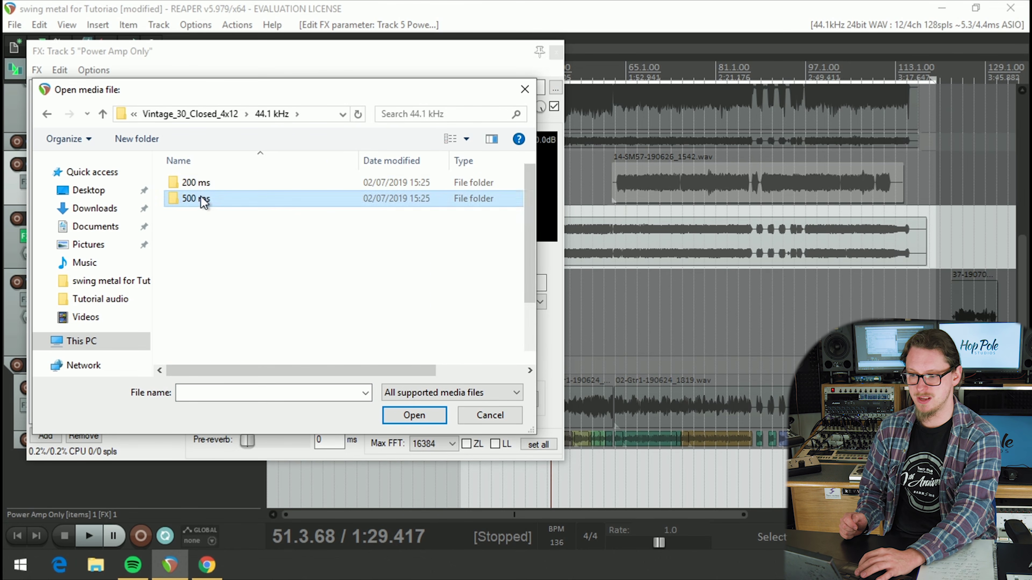
Load V30 412 C SM57 Balanced Celestion.wav from the Shure SM57 folder as ReaVerb's impulse response
scroll(527, 208, down, 1)
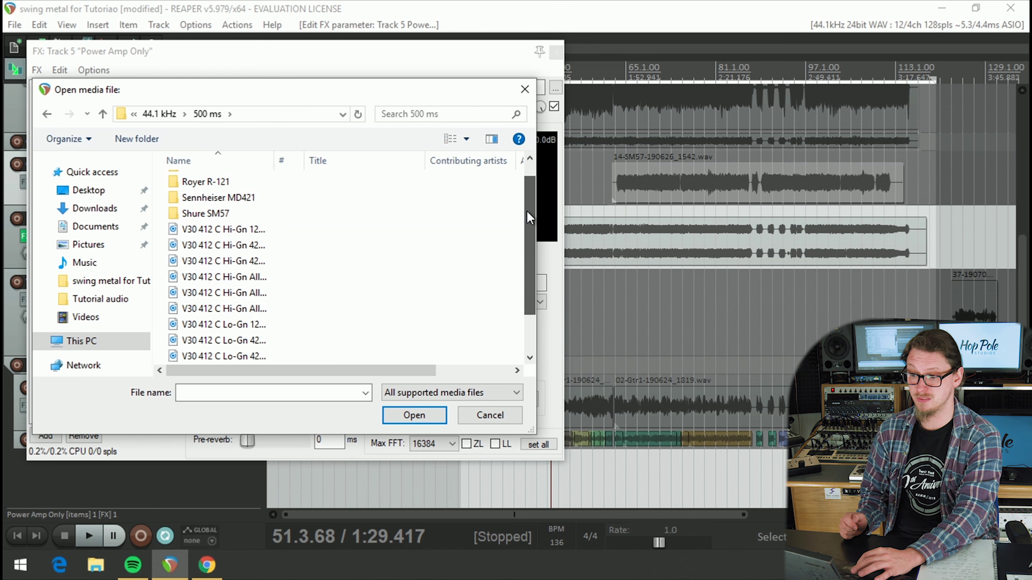
drag(276, 161, 280, 160)
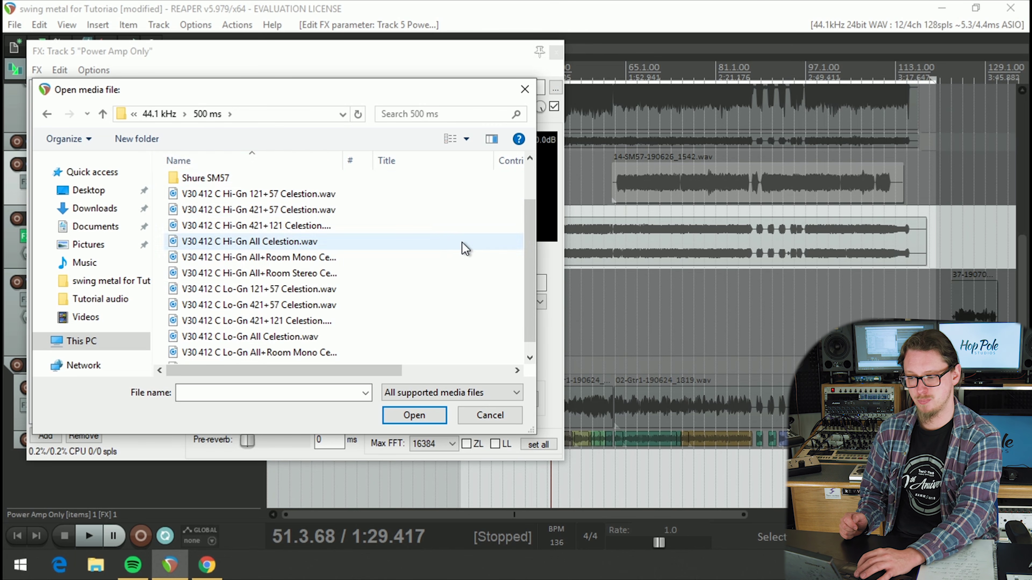
double_click(208, 178)
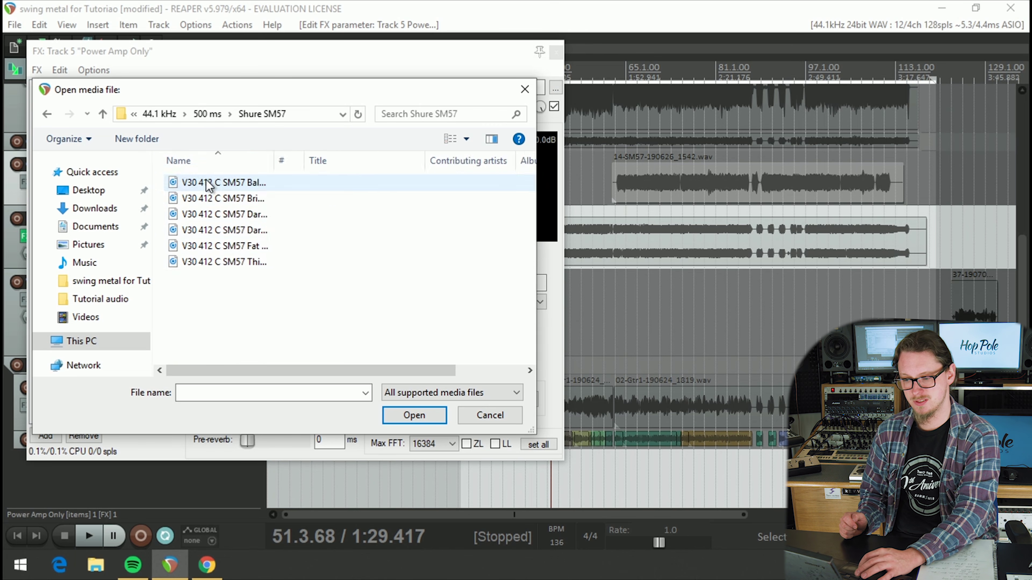
double_click(228, 189)
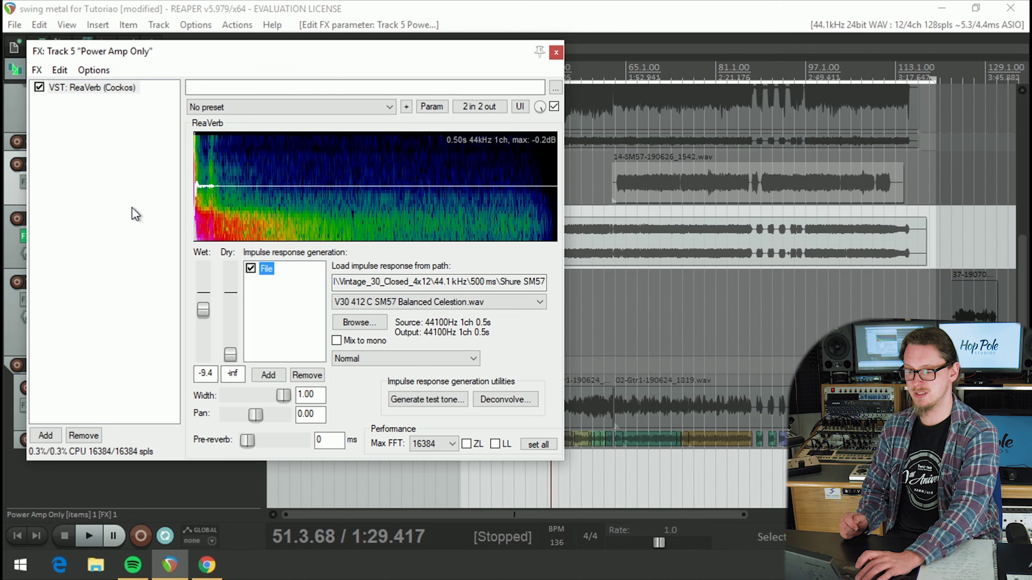
Play the Power Amp Only track with ReaVerb enabled, bypassed and enabled again to compare the cabinet impulse response
key(space)
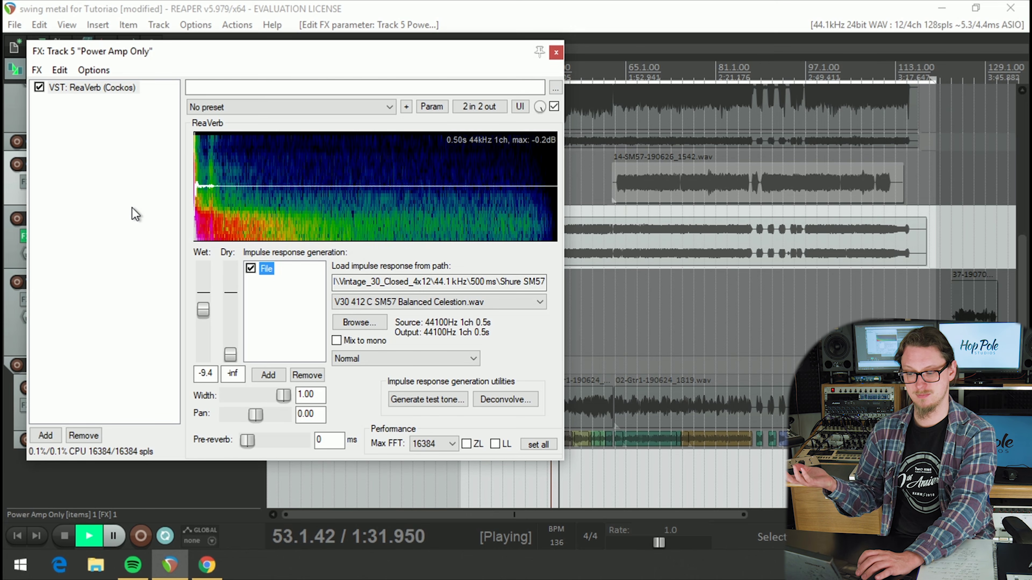
key(space)
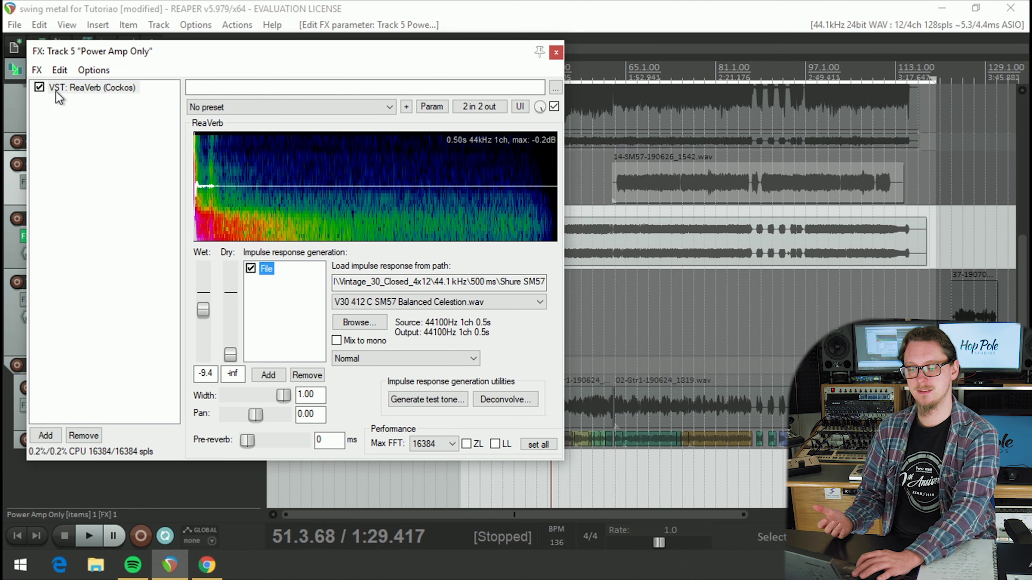
click(554, 107)
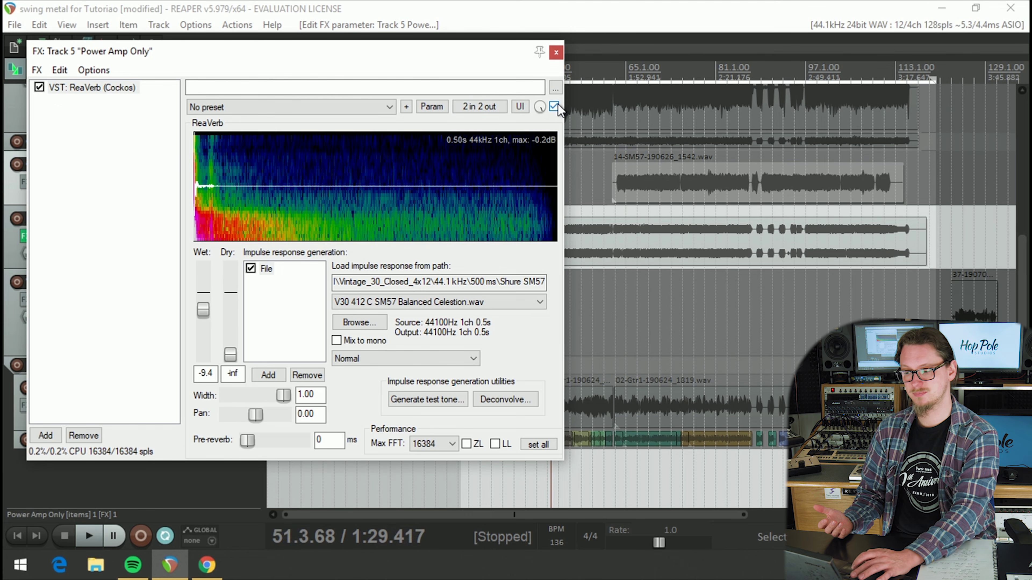
key(space)
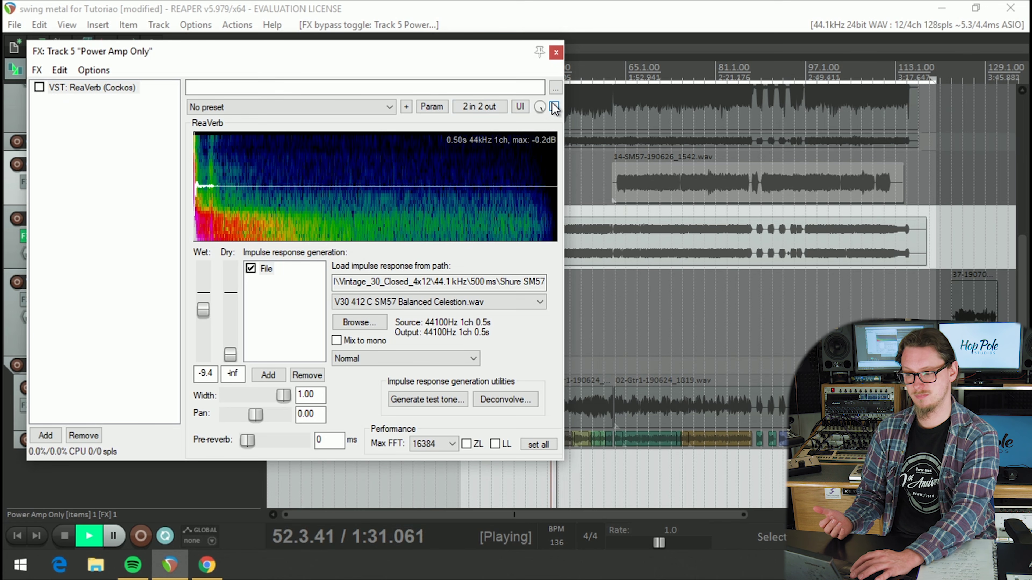
key(space)
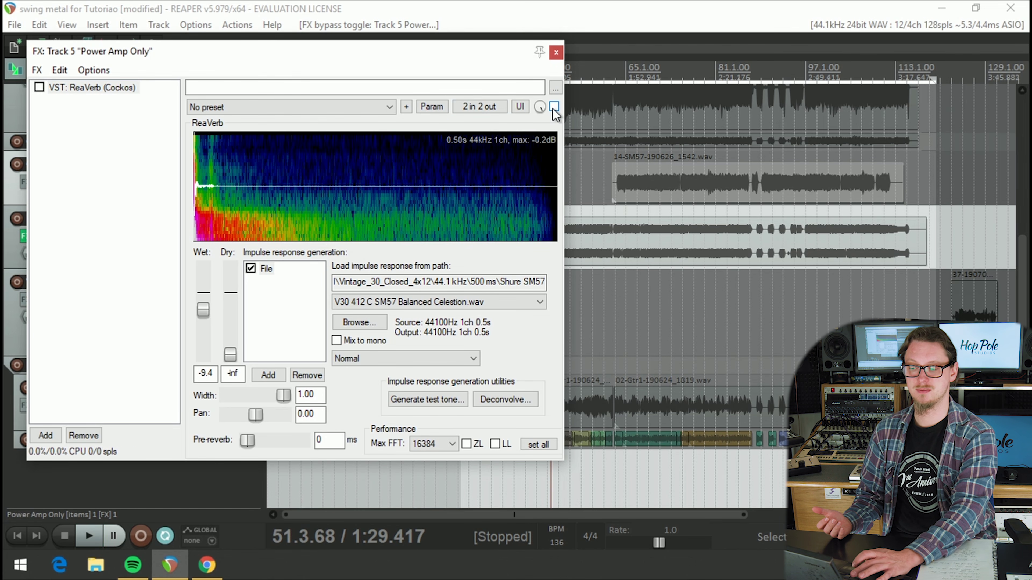
click(554, 107)
key(space)
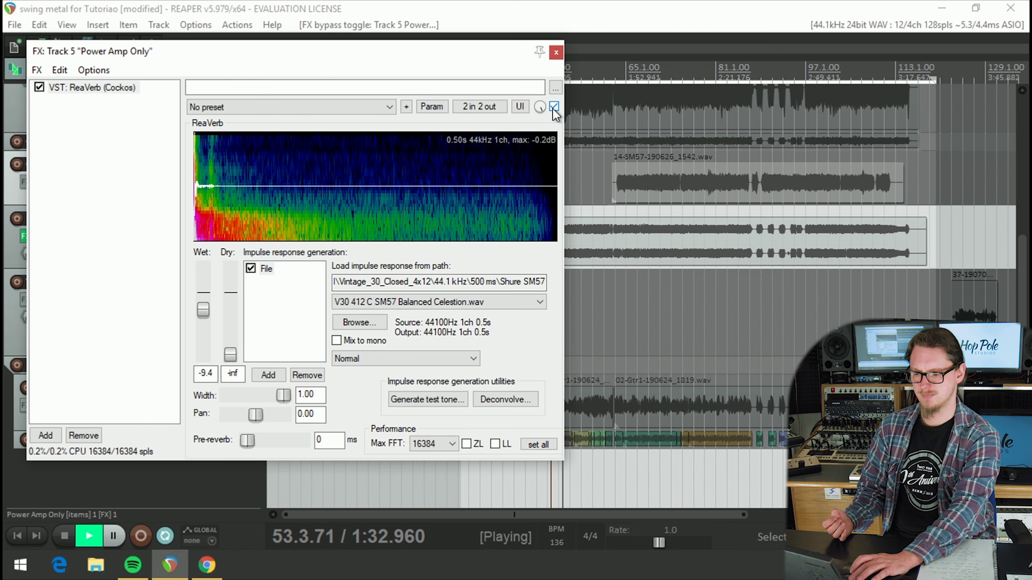
key(space)
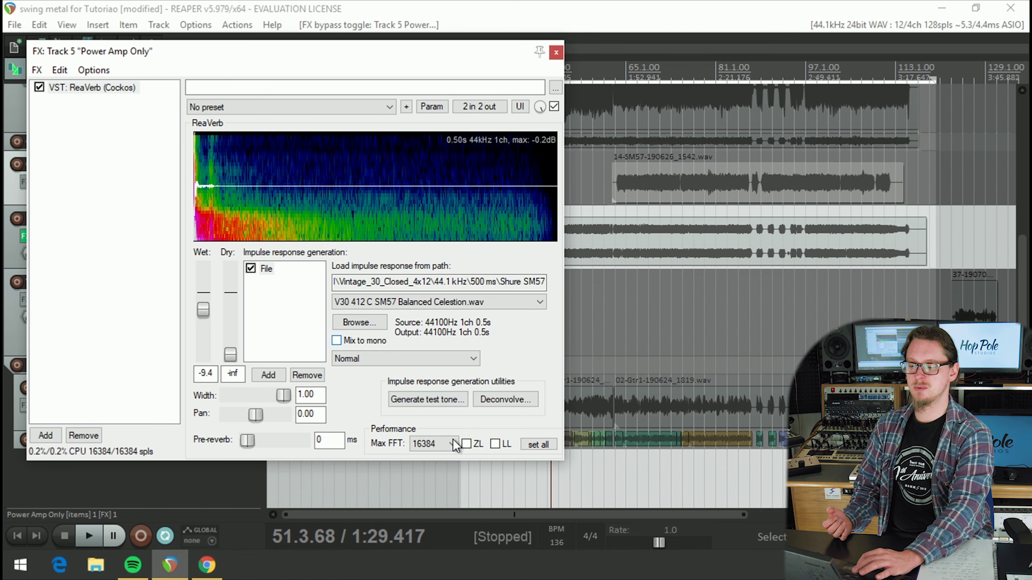